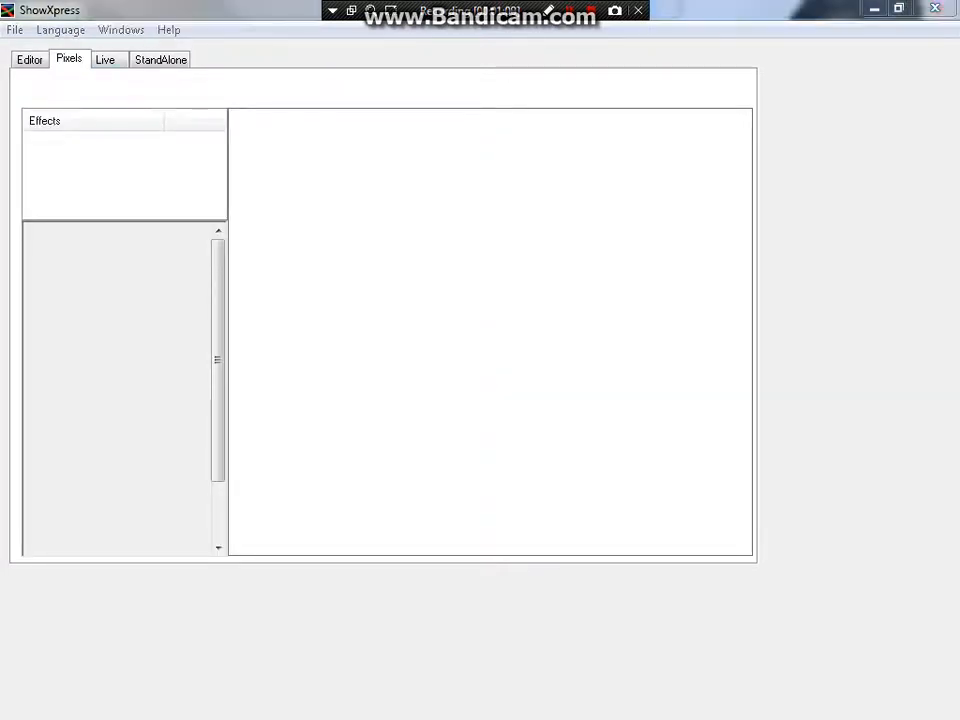
- Switch to the fixture editor and open the Add fixtures window, placing it higher on the screen
click(29, 59)
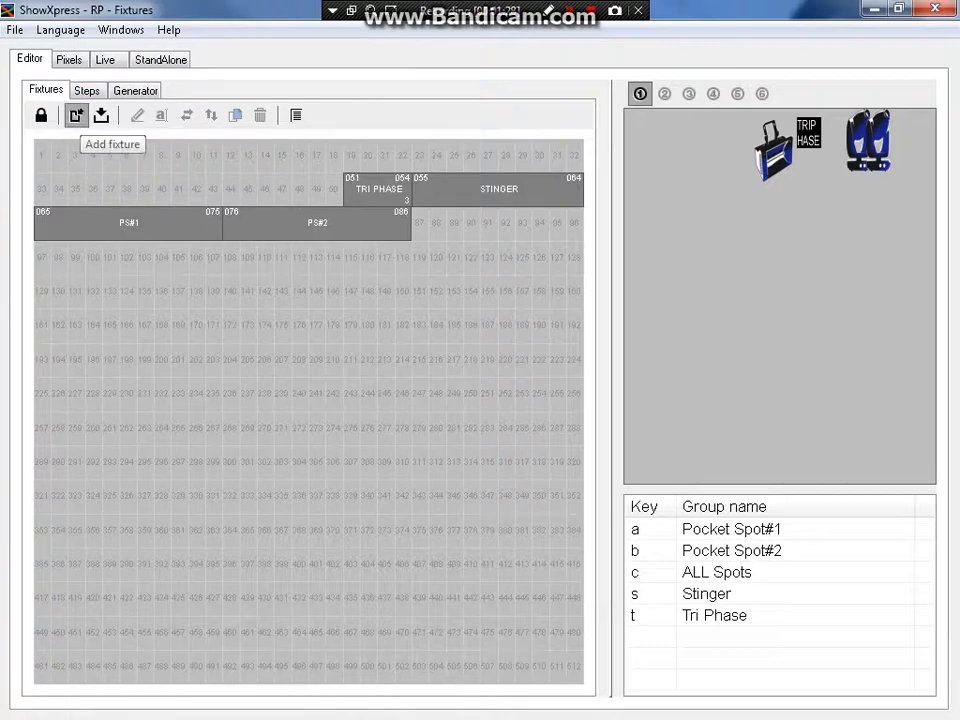
click(76, 115)
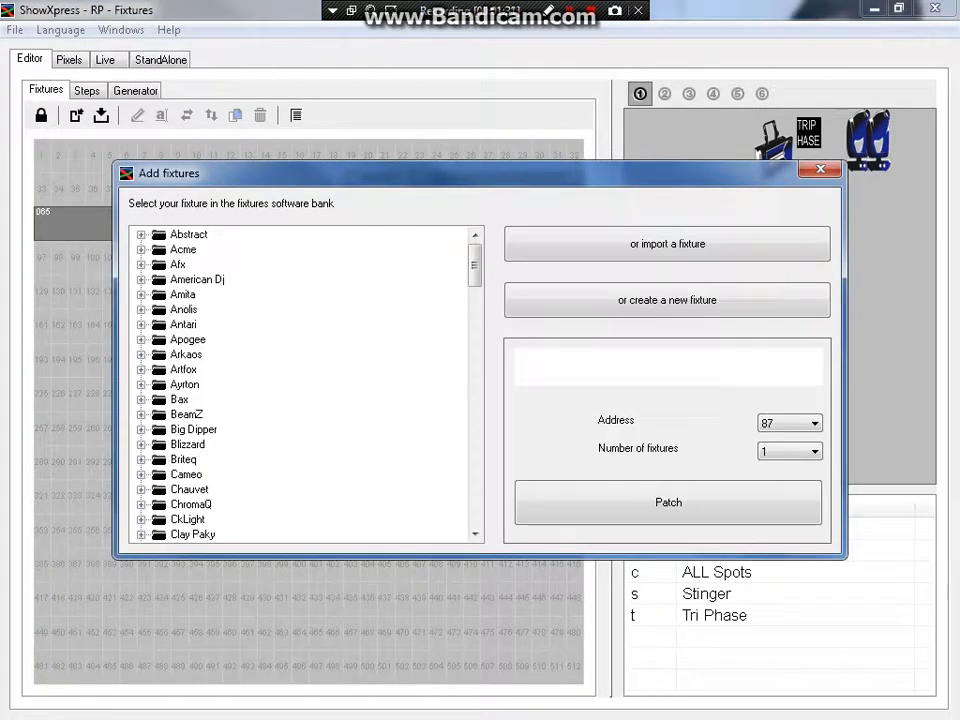
drag(300, 173, 288, 128)
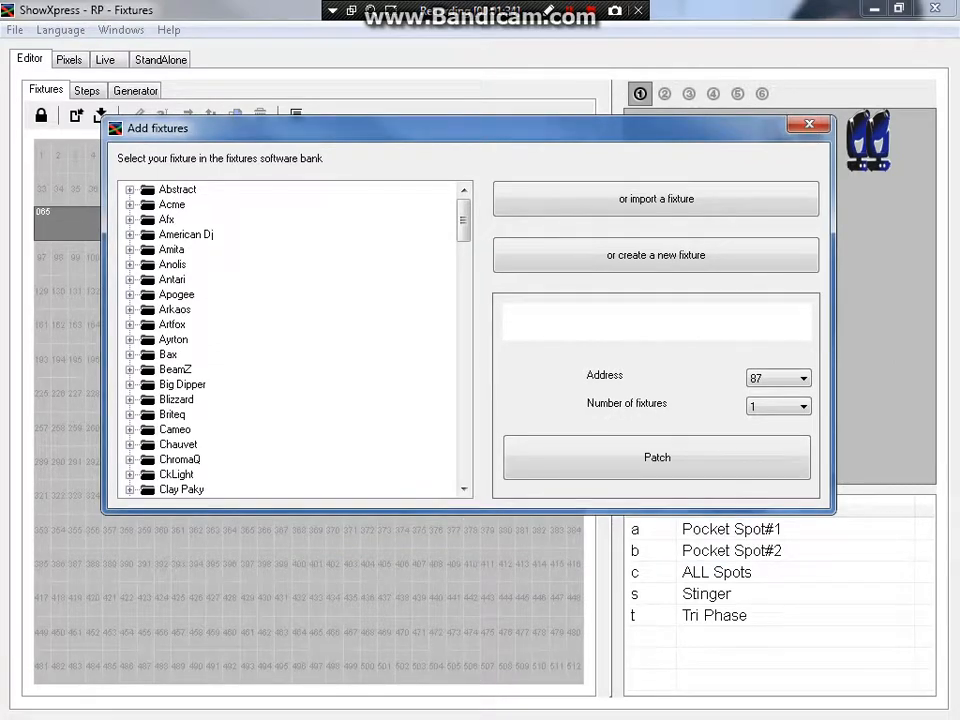
- Browse the manufacturers in the fixture bank and check which fixtures the Venue folder contains
scroll(290, 340, down, 2)
scroll(290, 340, down, 20)
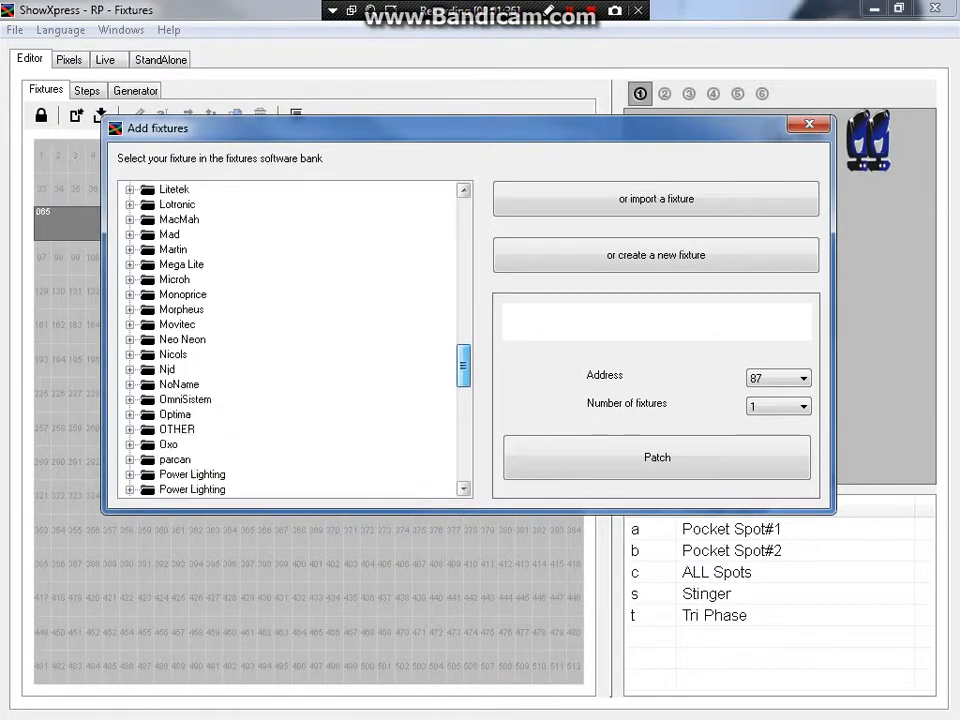
scroll(290, 340, up, 1)
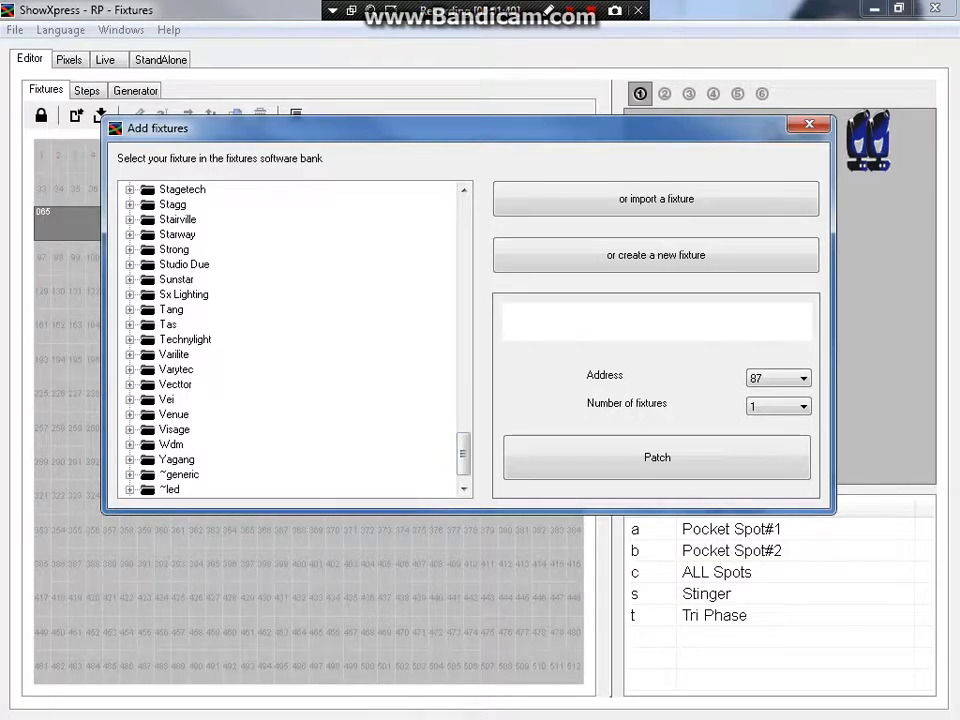
click(129, 414)
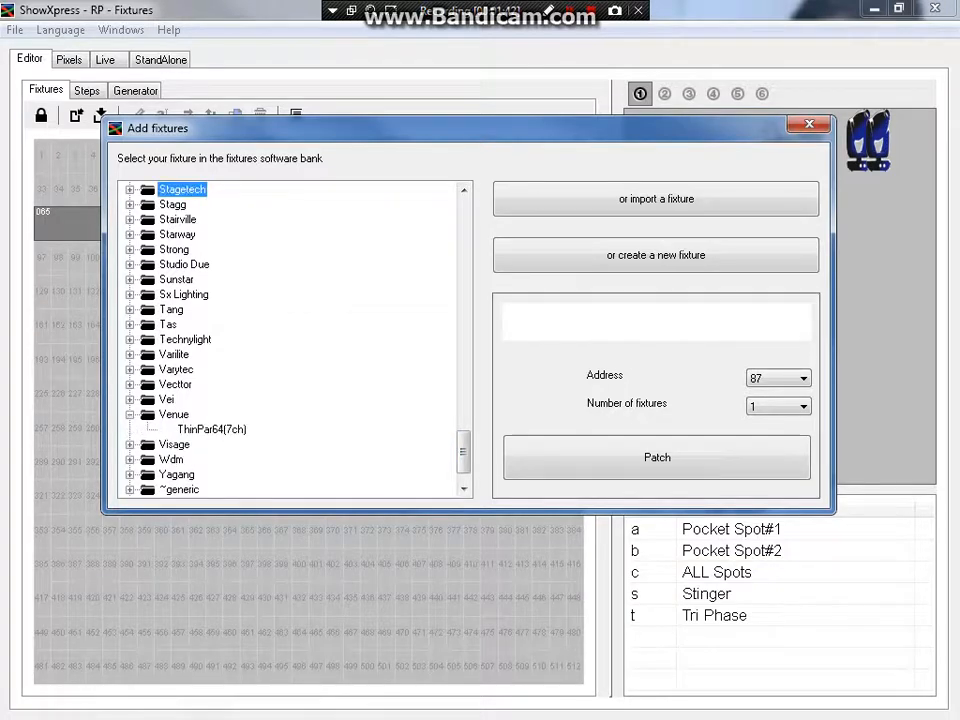
click(129, 414)
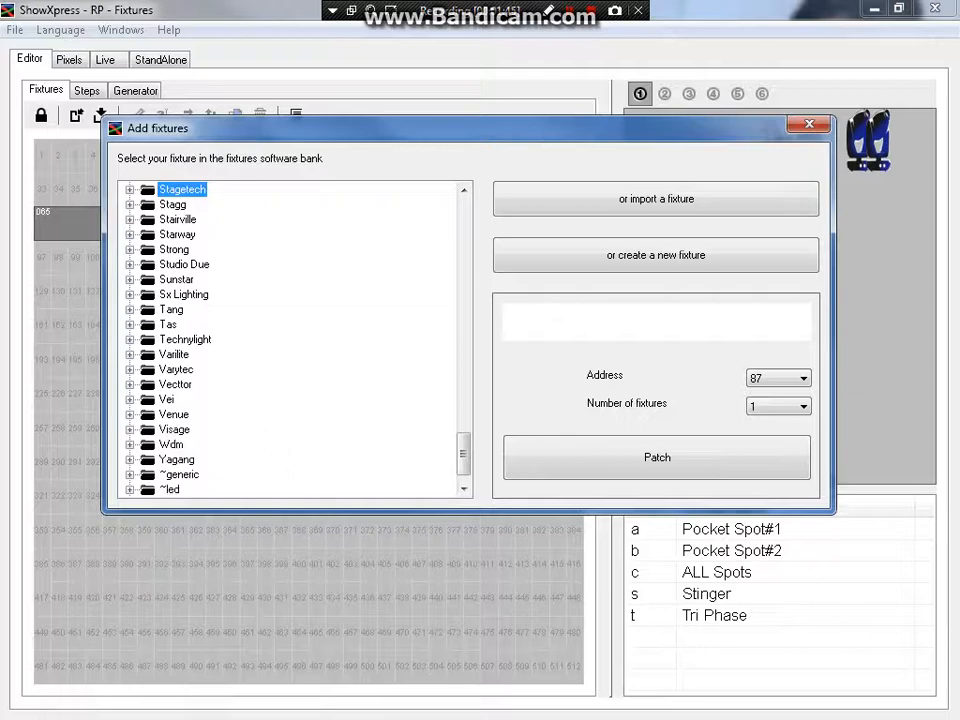
- Browse the Elation fixtures, preview PlatiniumBeam5R(16) and PlatinumSpot5RPro(23ch), and collapse the folder
scroll(290, 340, up, 20)
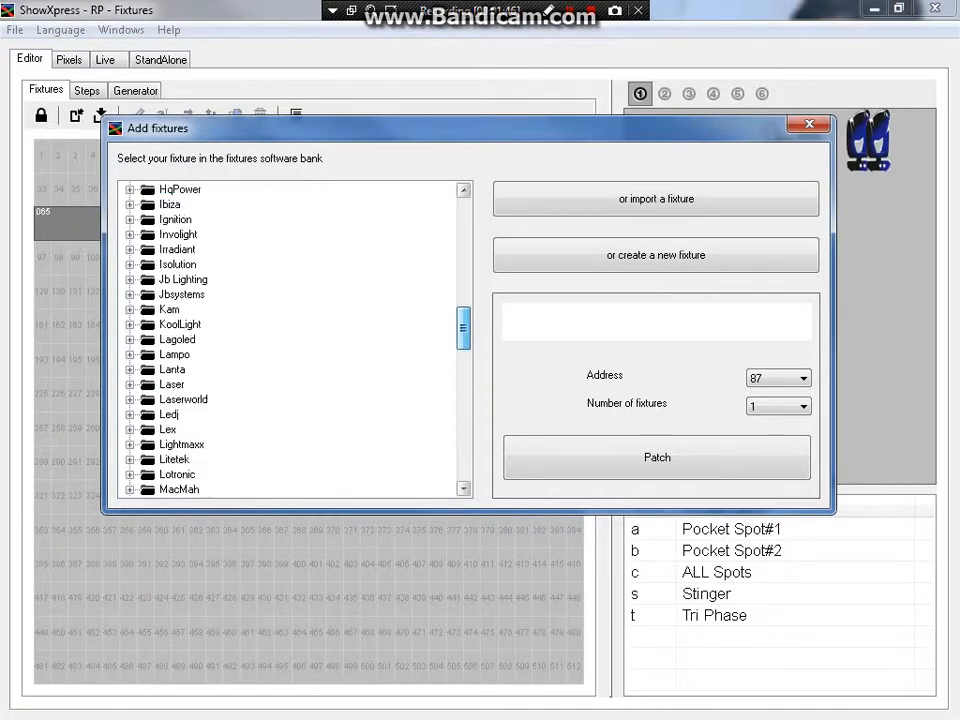
scroll(290, 340, up, 5)
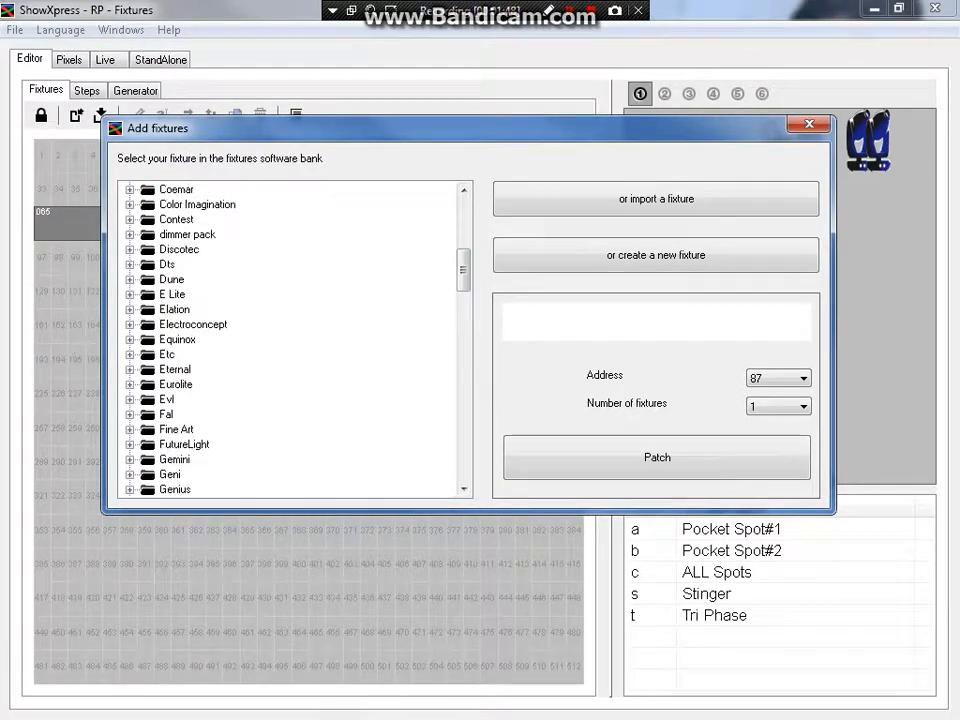
click(129, 309)
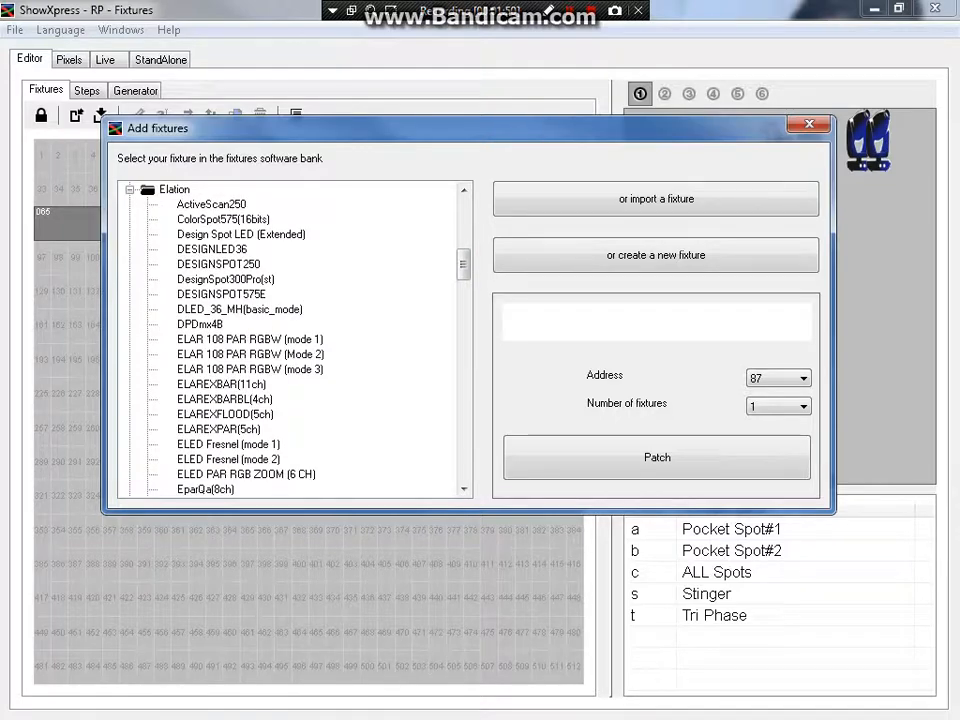
scroll(290, 340, down, 15)
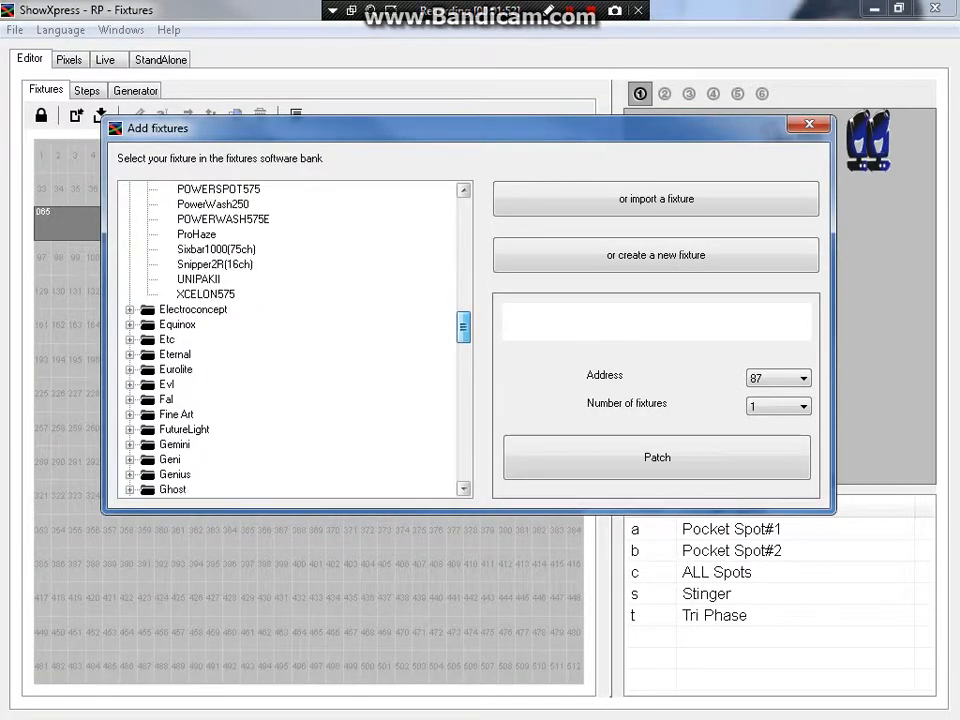
scroll(290, 340, up, 2)
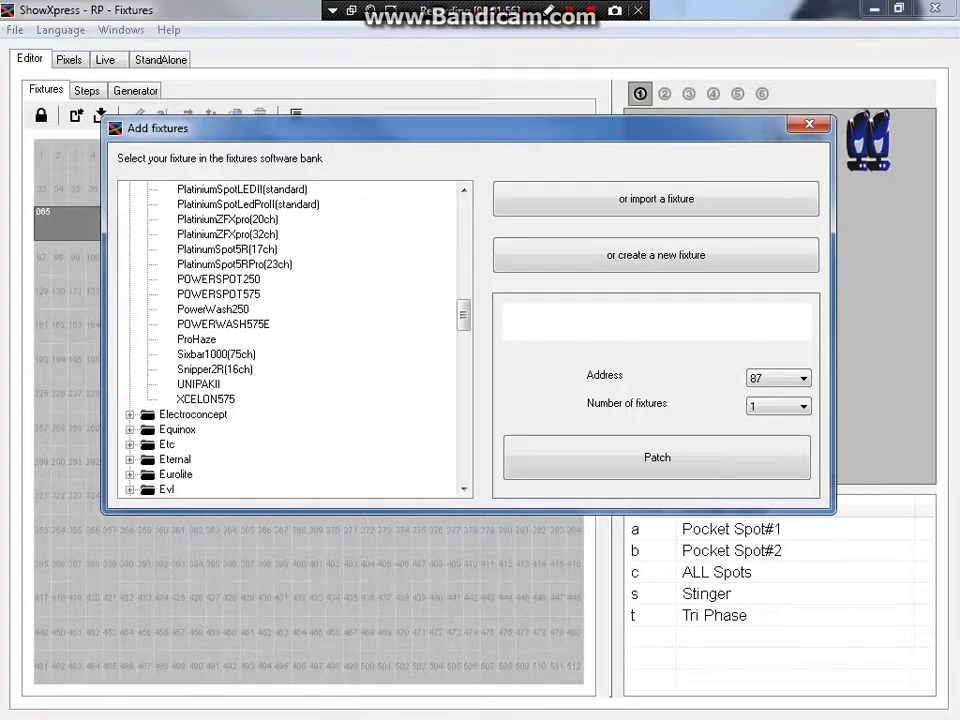
scroll(290, 340, up, 1)
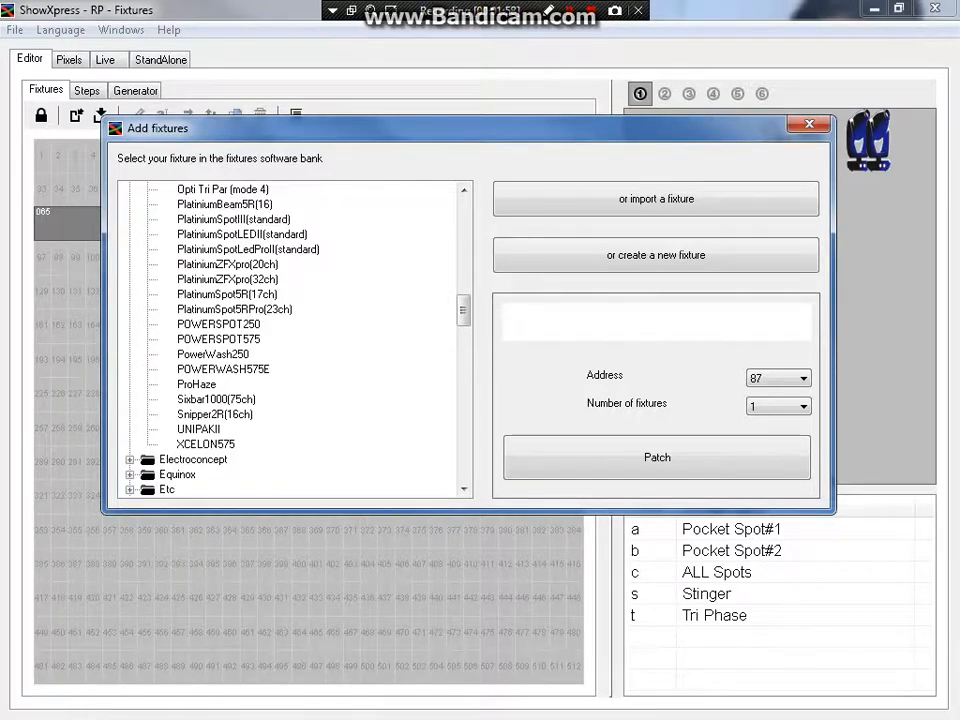
click(224, 204)
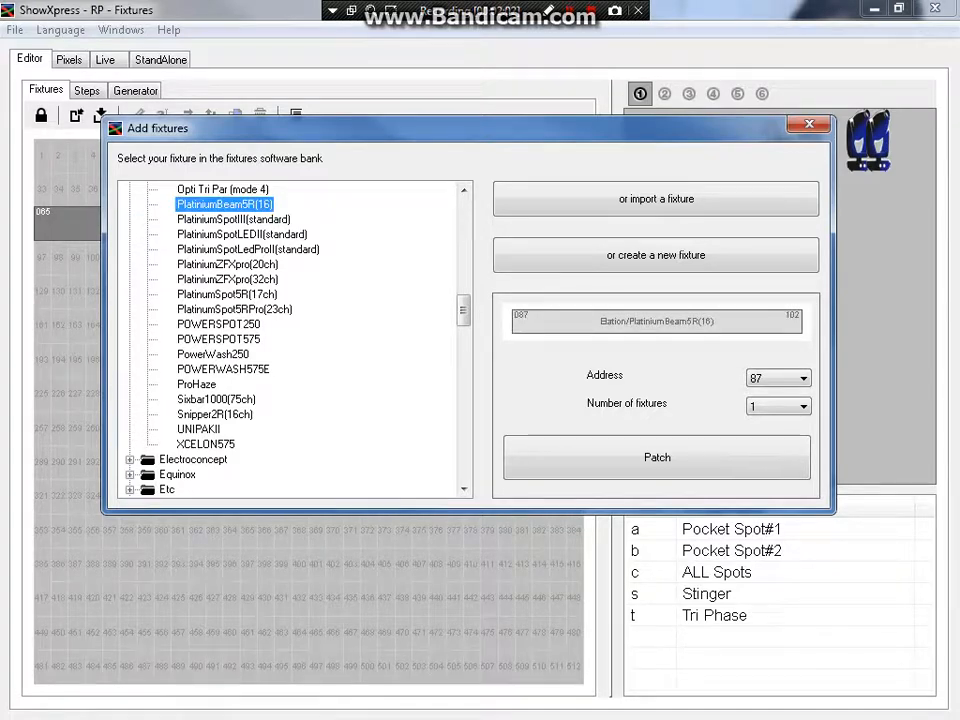
click(234, 309)
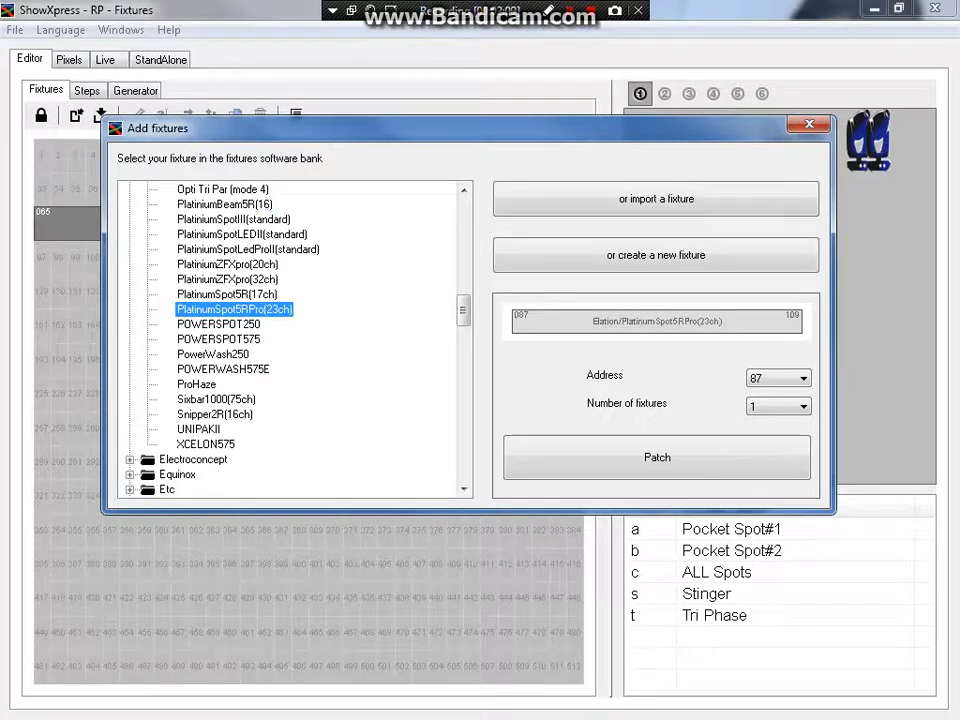
scroll(295, 340, up, 20)
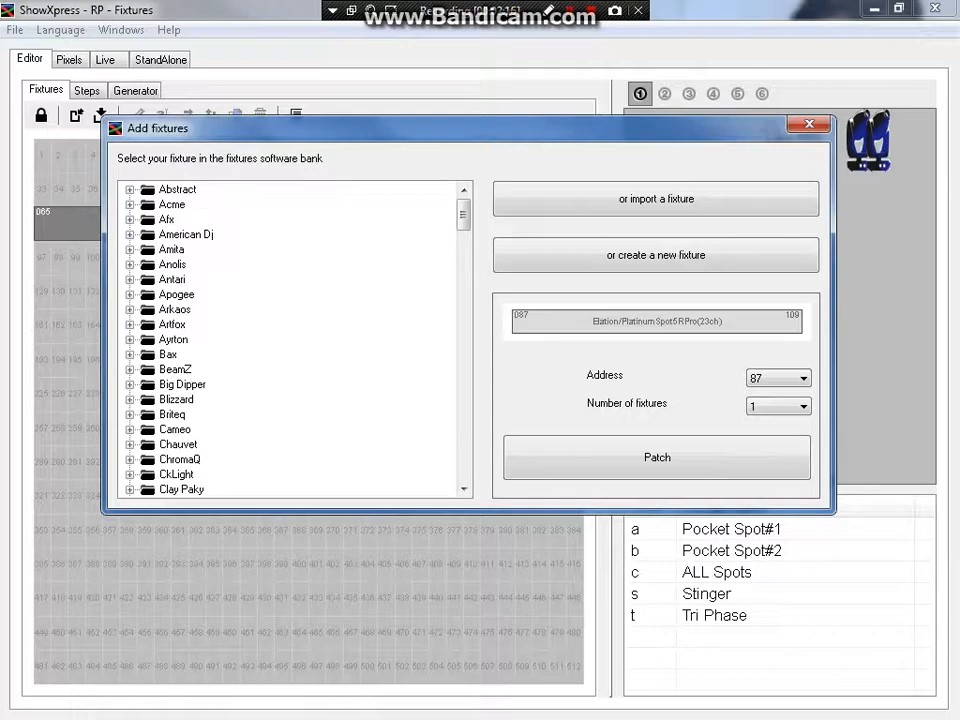
scroll(290, 340, down, 11)
scroll(290, 340, up, 6)
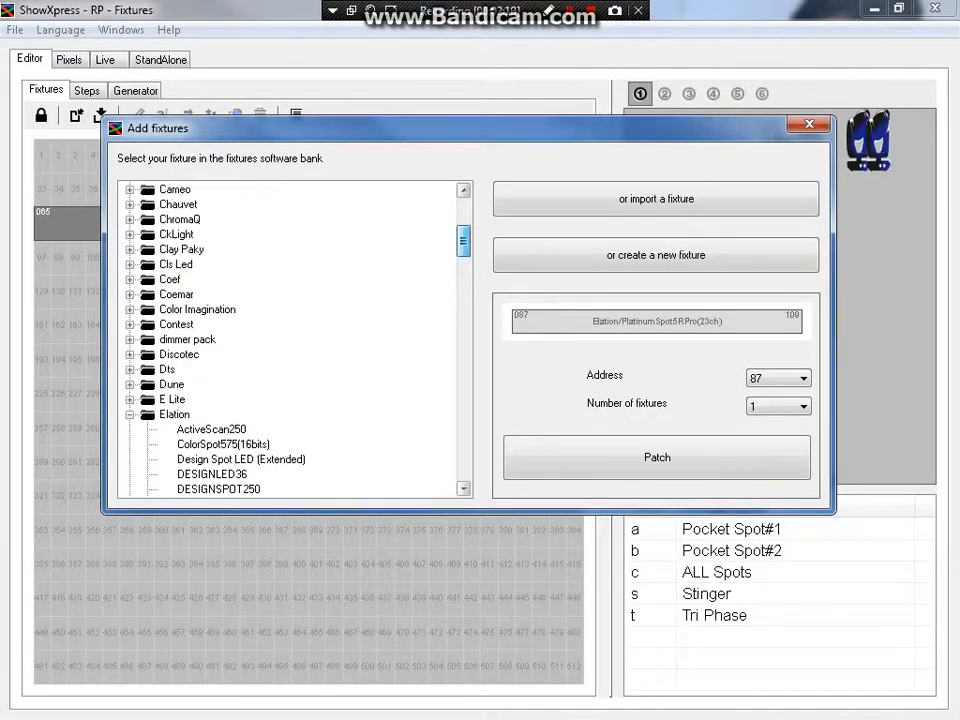
double_click(174, 414)
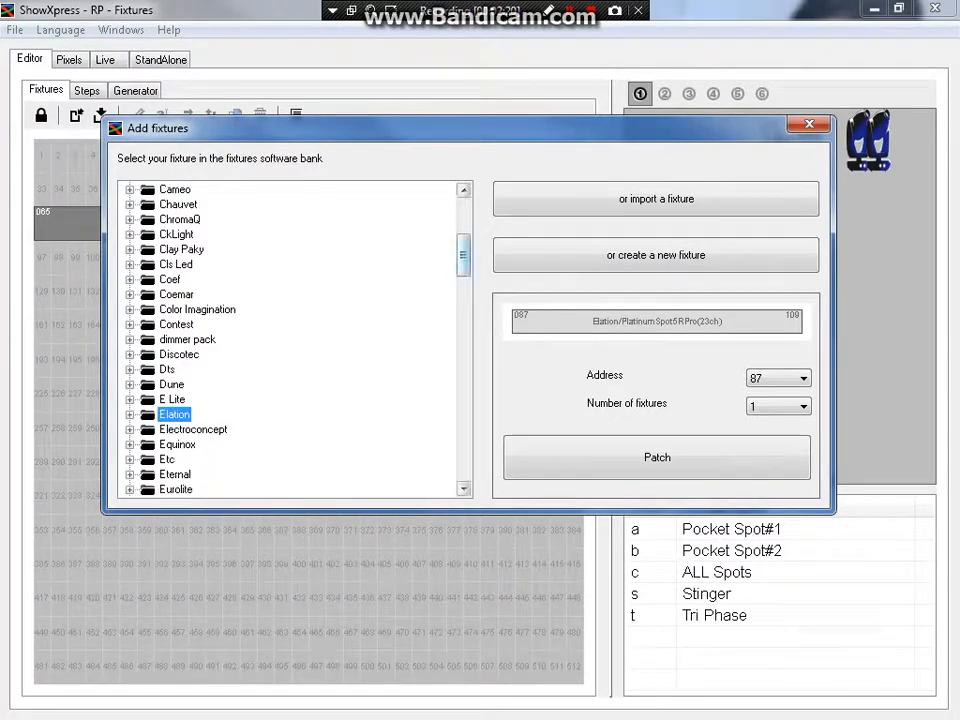
- Find the Dotz fixtures in the American Dj folder and preview DotzTParSystem(9ch) and DotzFlood(9B)
scroll(290, 340, up, 5)
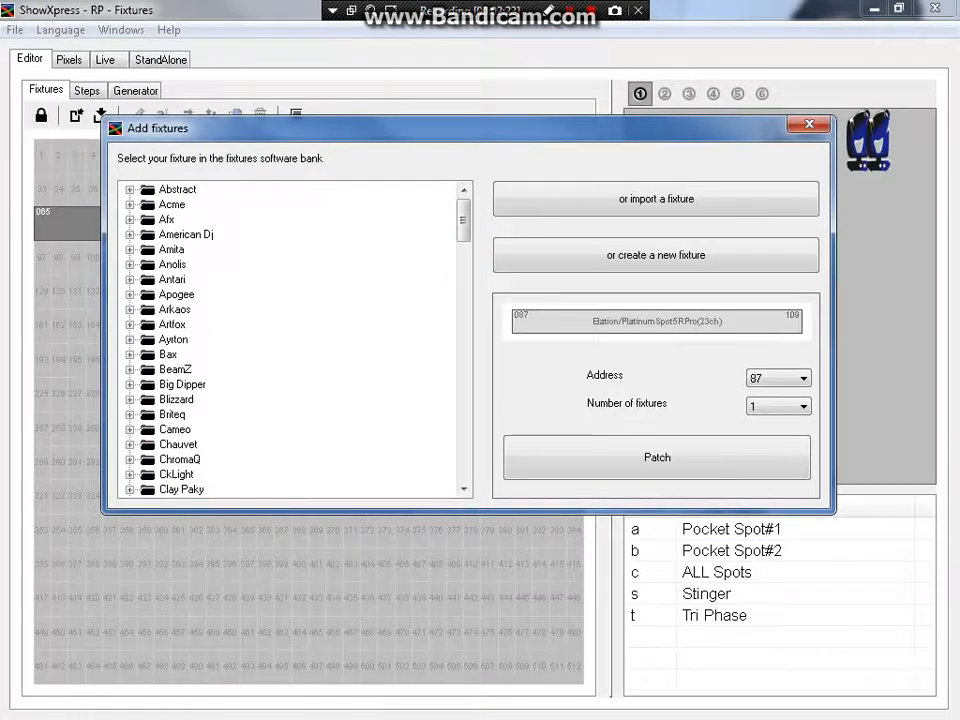
click(130, 234)
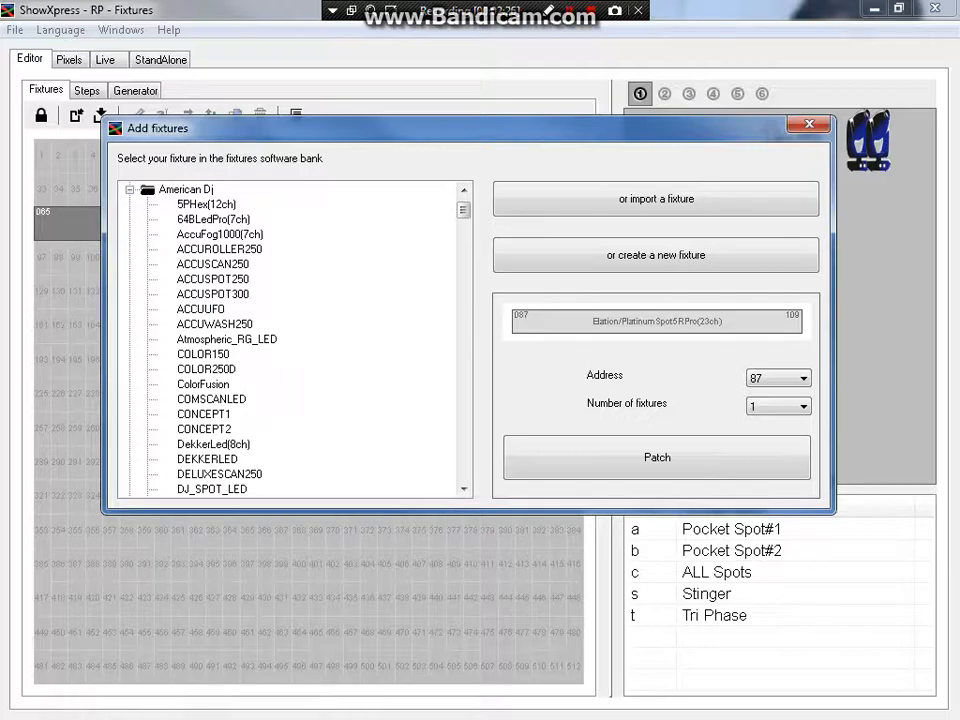
click(463, 488)
click(463, 488)
click(463, 488)
click(463, 488)
click(463, 488)
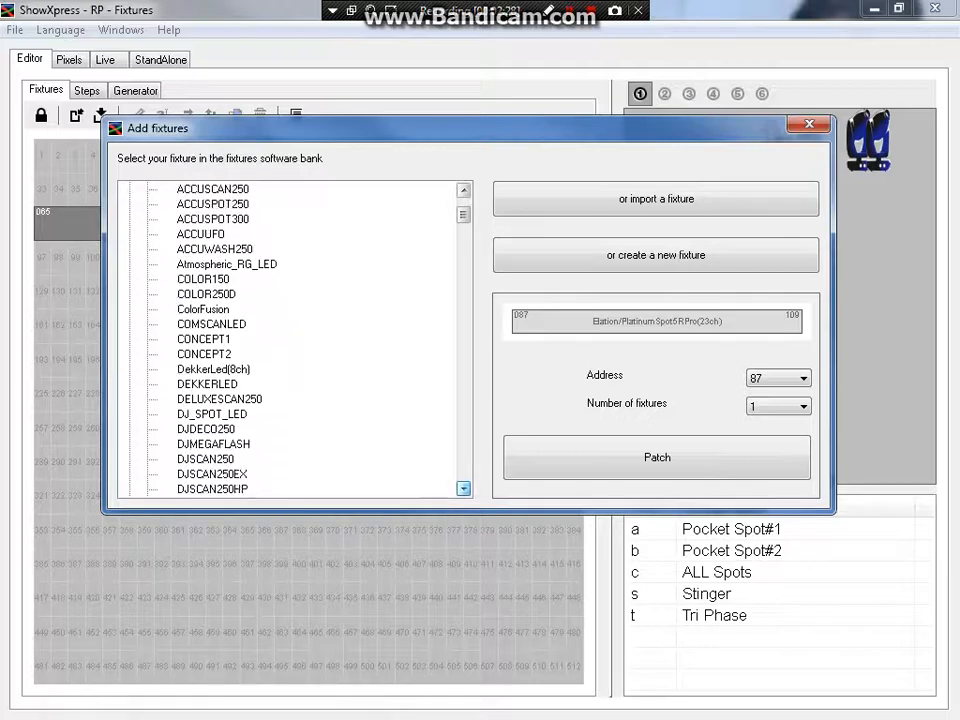
click(463, 488)
click(463, 488)
click(463, 488)
click(463, 488)
click(463, 488)
click(463, 488)
click(463, 488)
click(463, 488)
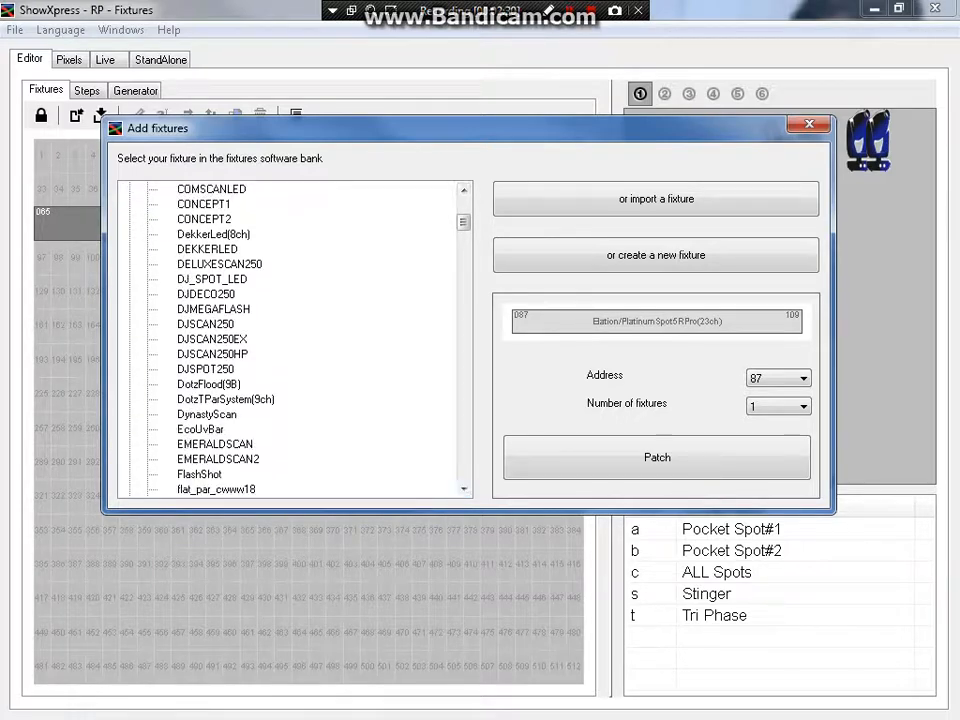
click(225, 399)
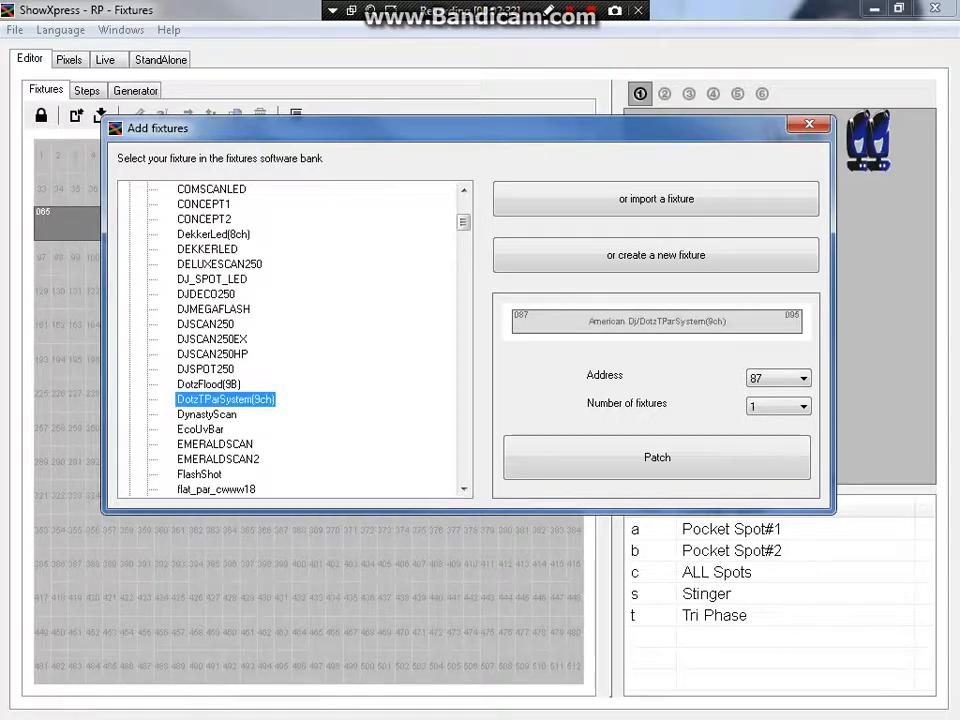
click(208, 384)
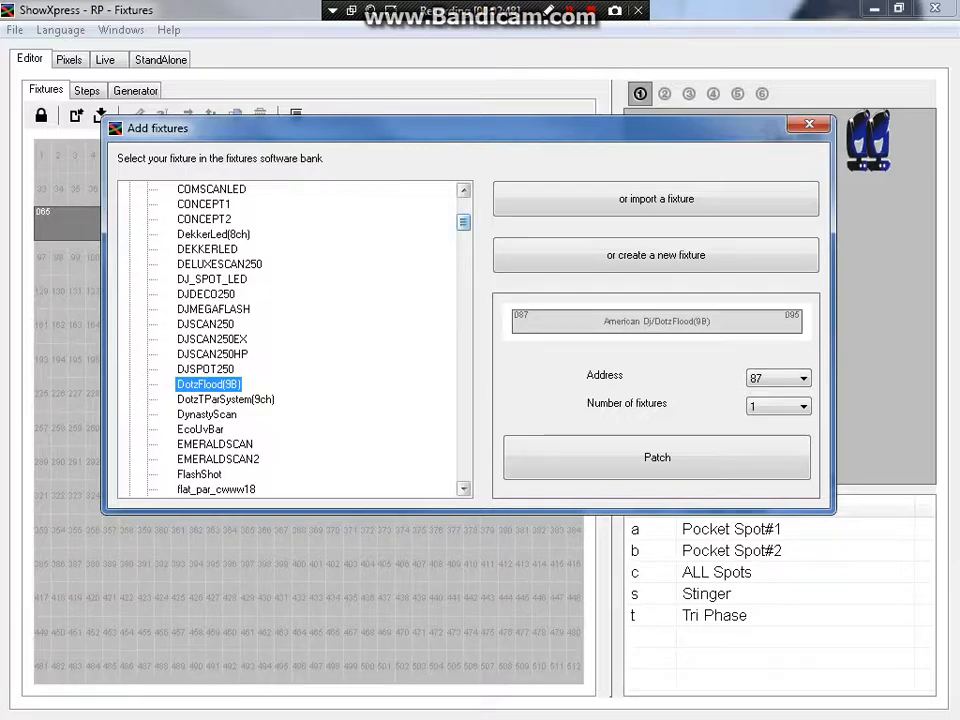
- Preview 5PHex(12ch), reopen the American Dj folder, and look through its fixtures for a Dotz Par profile
scroll(290, 340, up, 9)
click(206, 248)
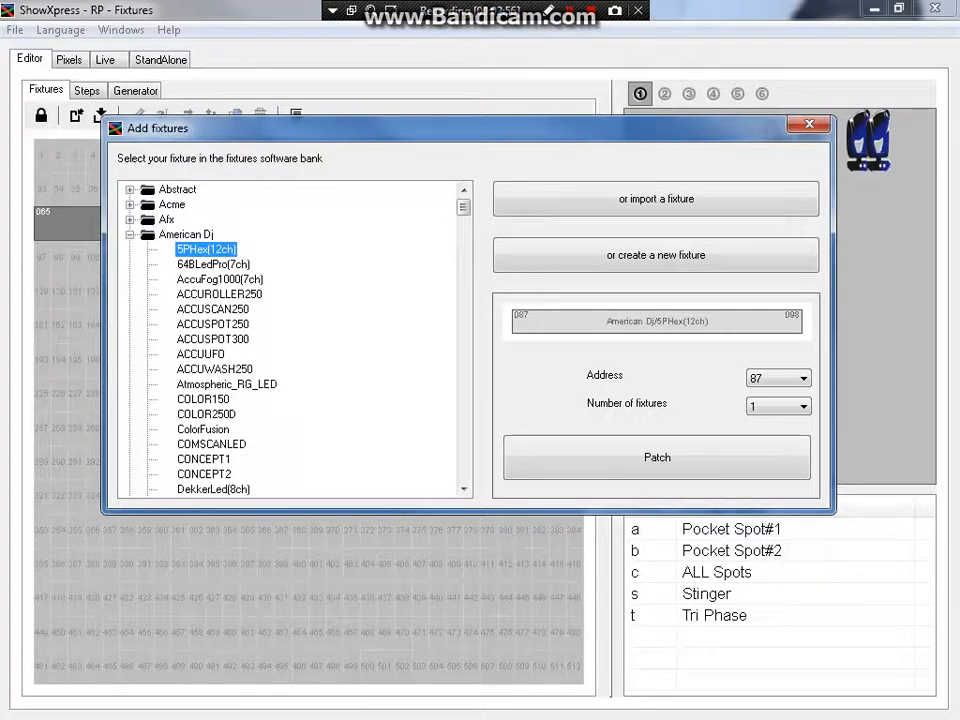
key(Left)
key(Left)
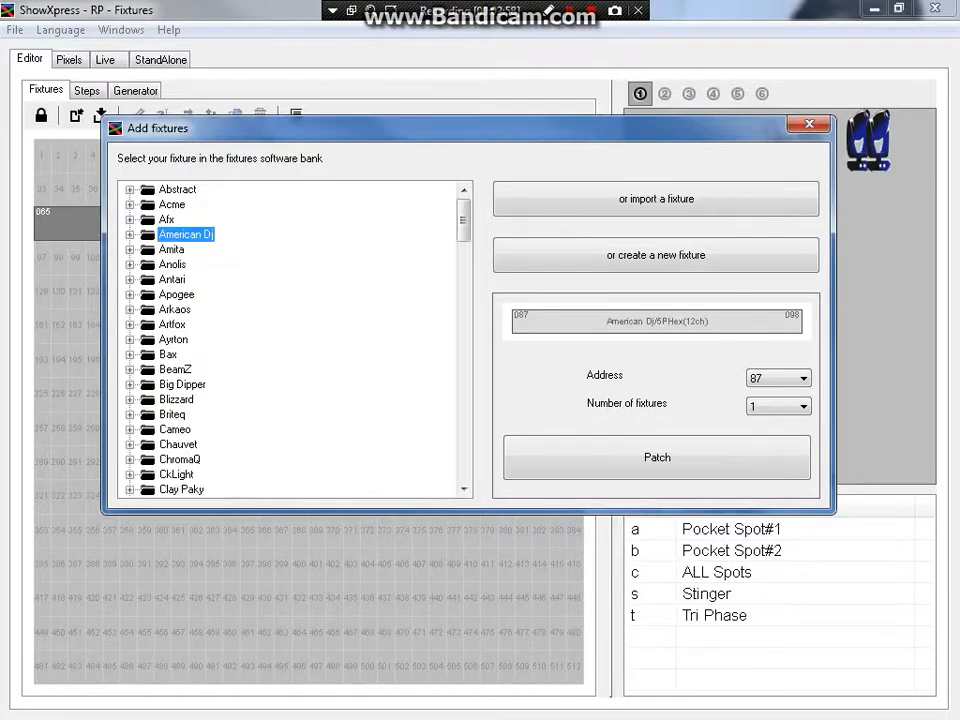
key(Right)
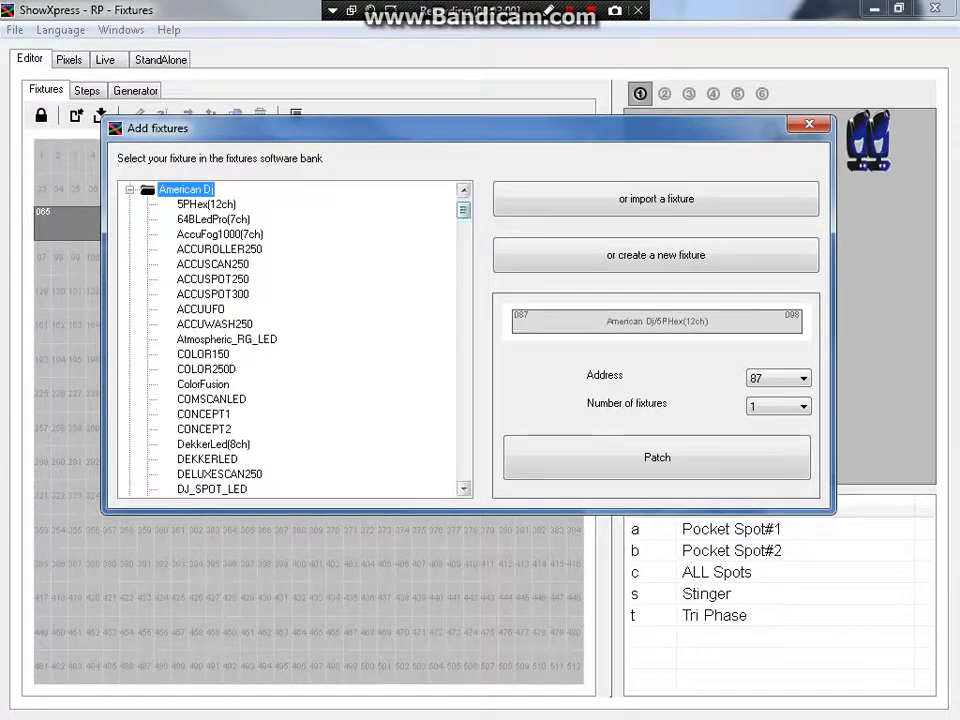
scroll(295, 340, down, 14)
scroll(295, 340, down, 10)
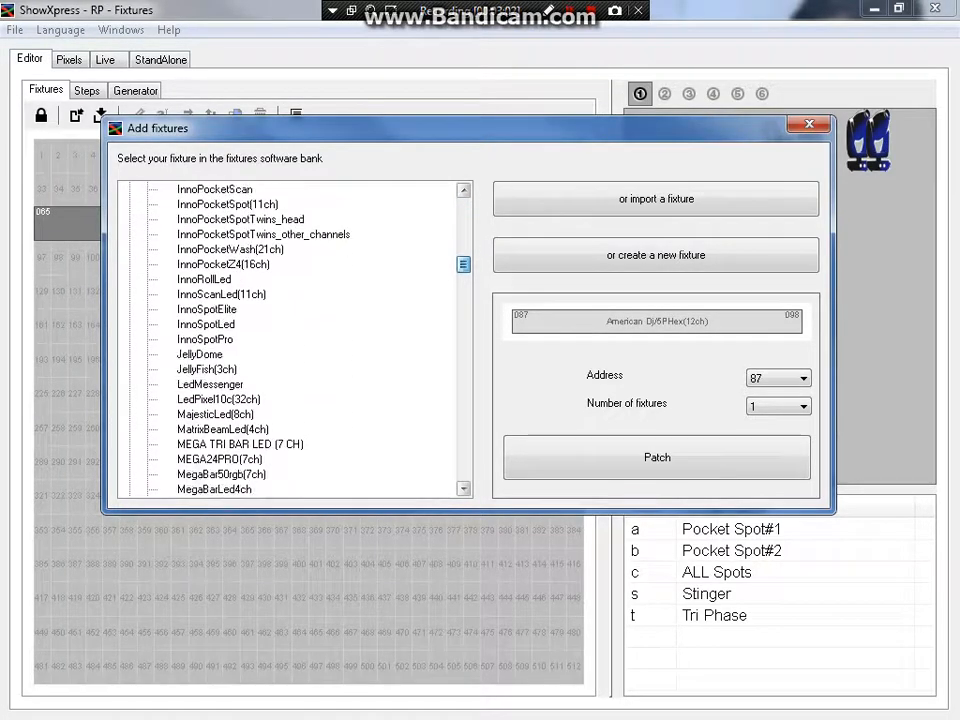
scroll(295, 340, up, 5)
scroll(295, 340, up, 11)
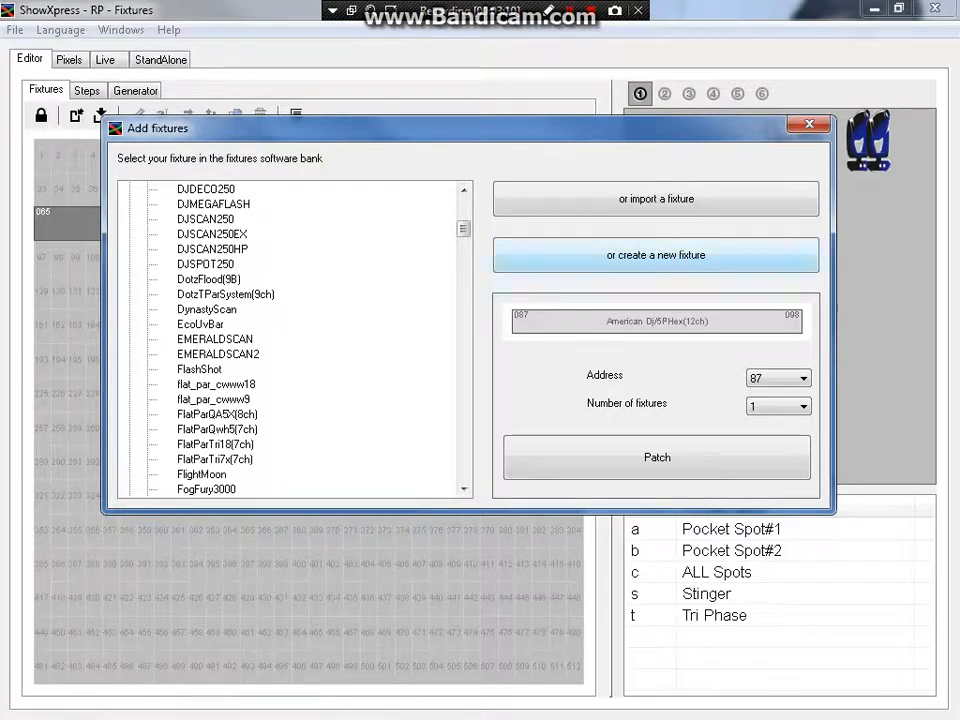
- Try to create a new fixture with the filename "Dotz Par"
click(656, 255)
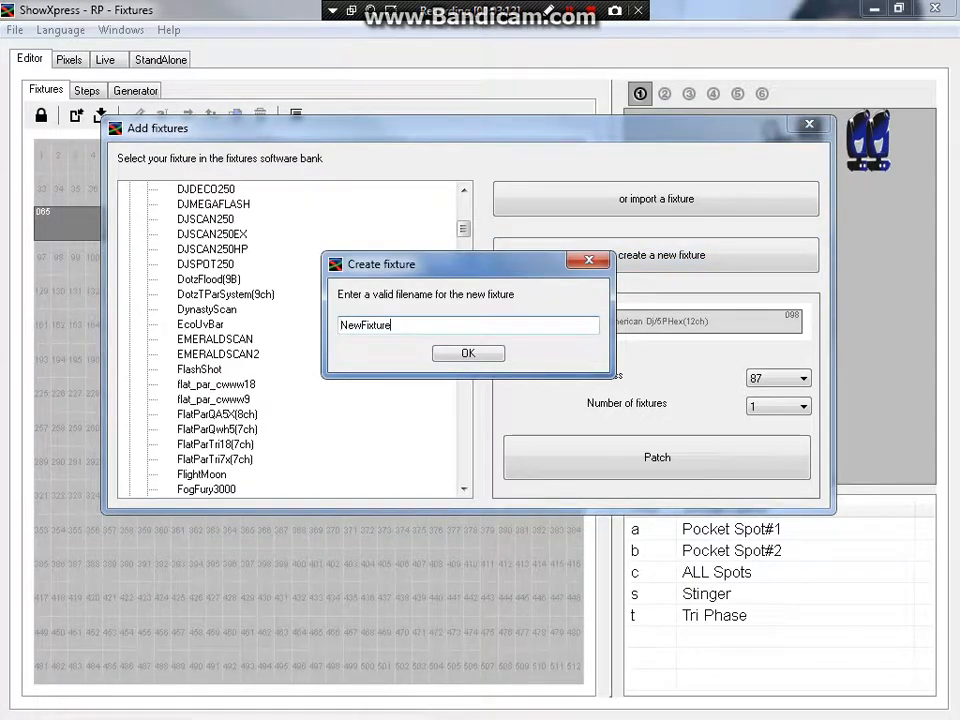
drag(393, 325, 339, 325)
text(D)
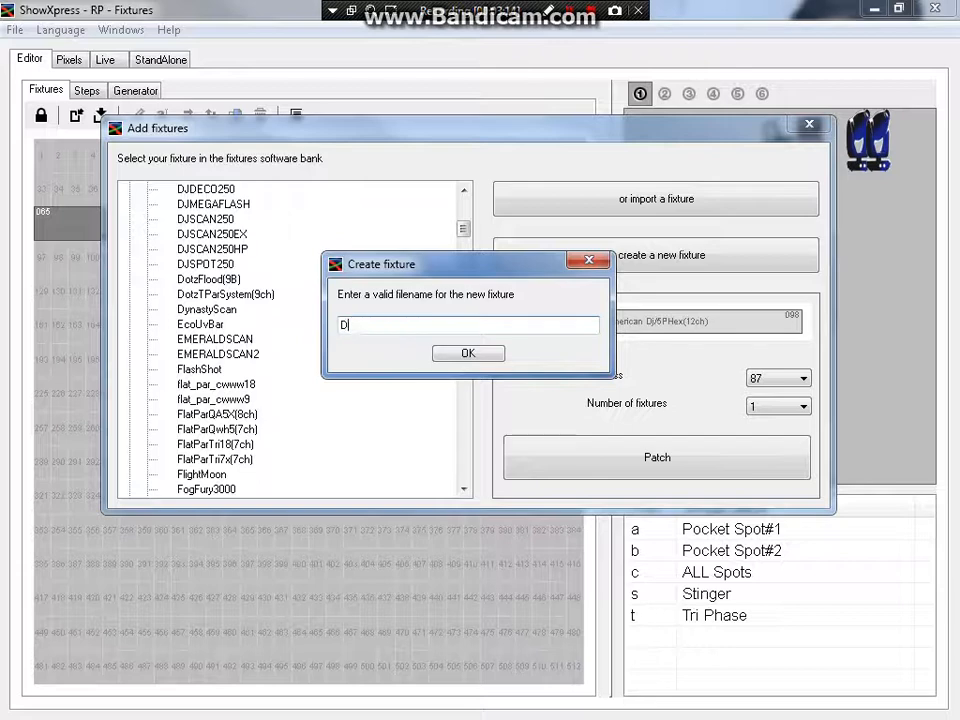
text(otz Par)
key(Return)
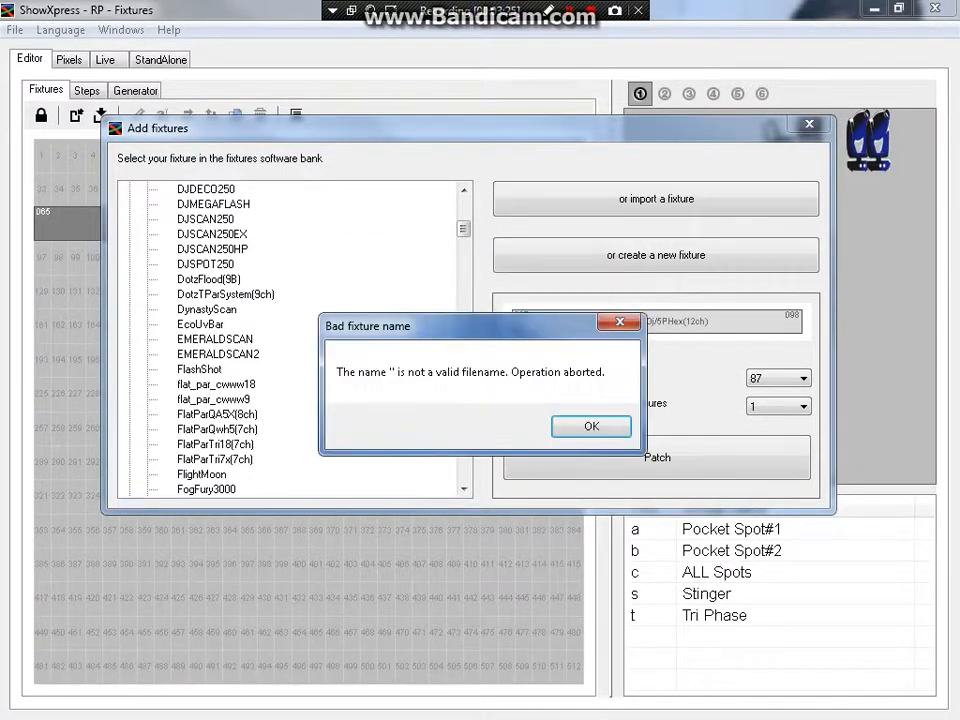
key(Return)
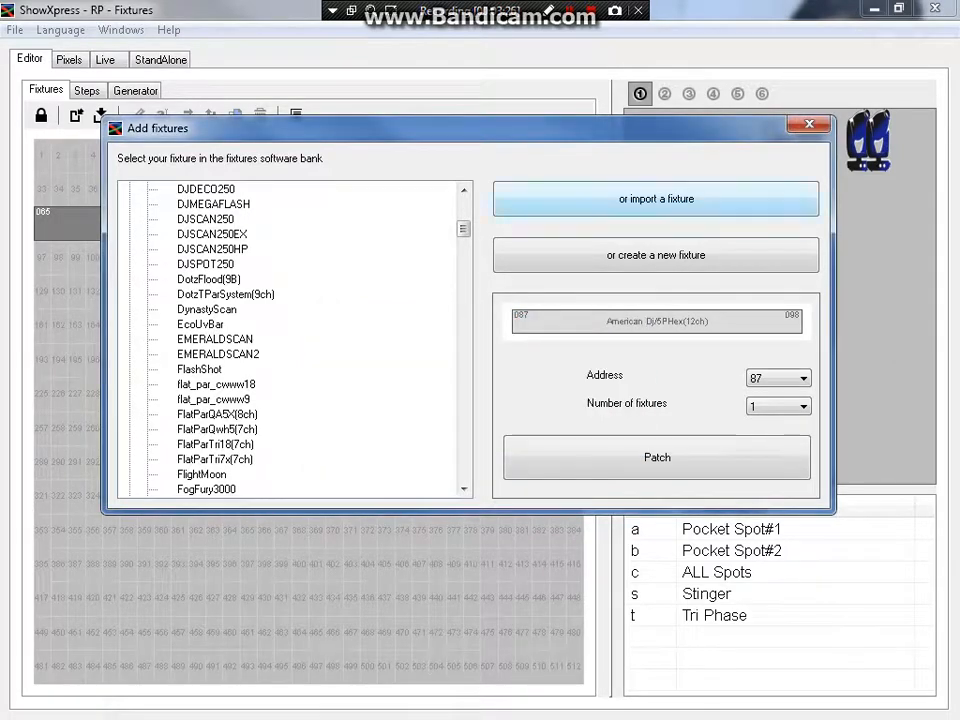
- Close the Add fixtures window and open the dotz_par_rev12-23-2014.pdf manual in Adobe Acrobat Reader to view the 9 Channel Mode tables
click(809, 124)
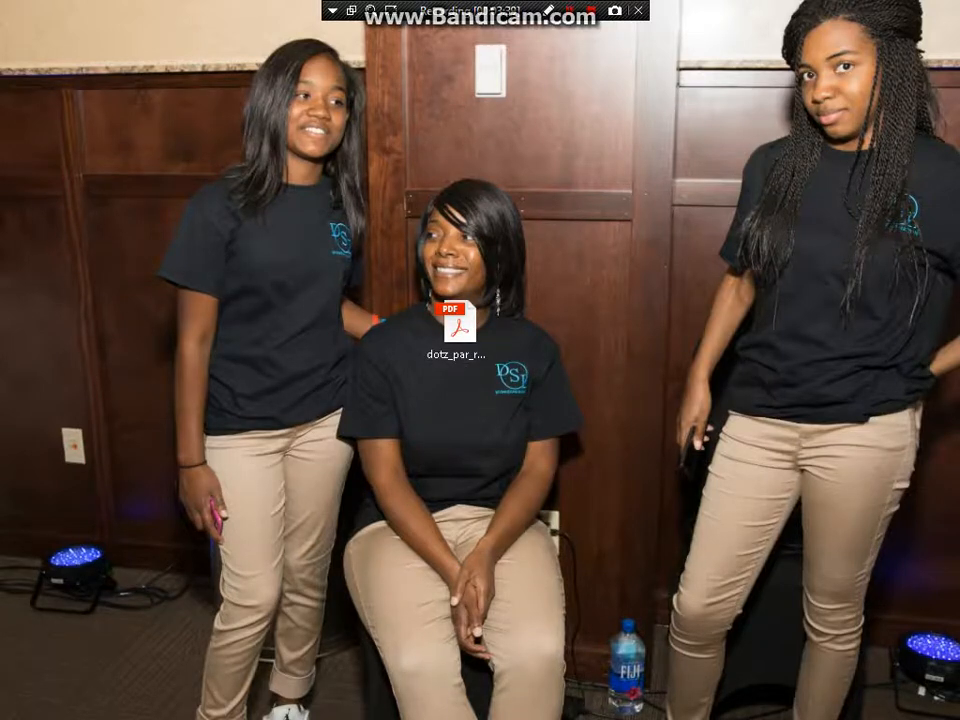
click(457, 333)
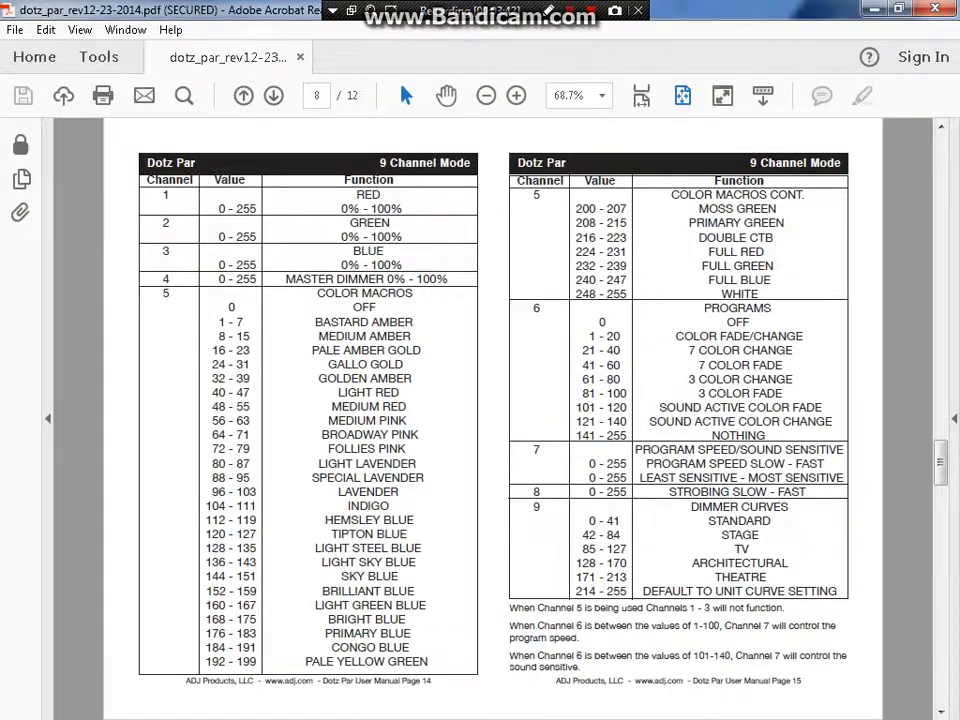
- Examine the Dotz Par manual's 3, 4 and 5 Channel Mode tables and compare them with the 9 Channel Mode page
scroll(457, 333, up, 4)
scroll(490, 400, down, 3)
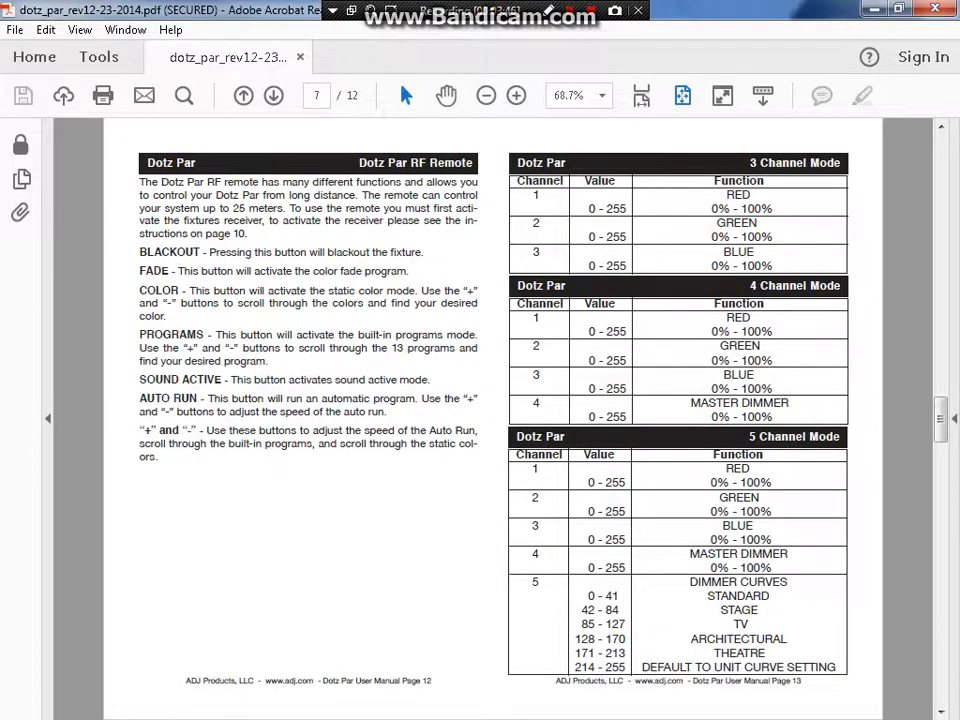
scroll(490, 400, up, 1)
scroll(490, 400, down, 1)
drag(772, 418, 746, 306)
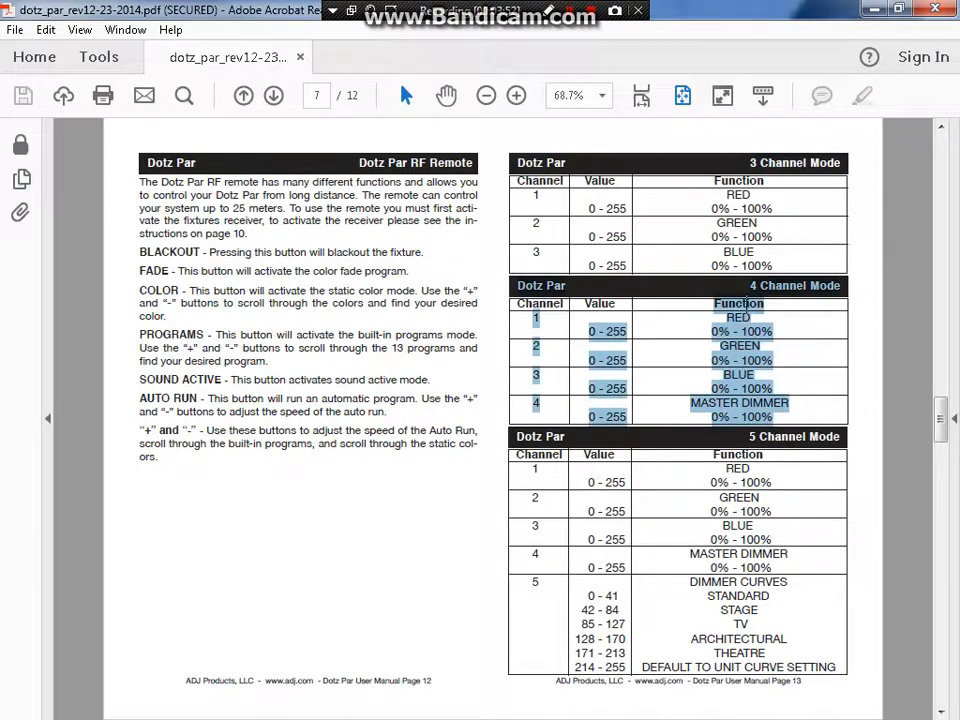
drag(836, 668, 742, 420)
scroll(742, 430, down, 1)
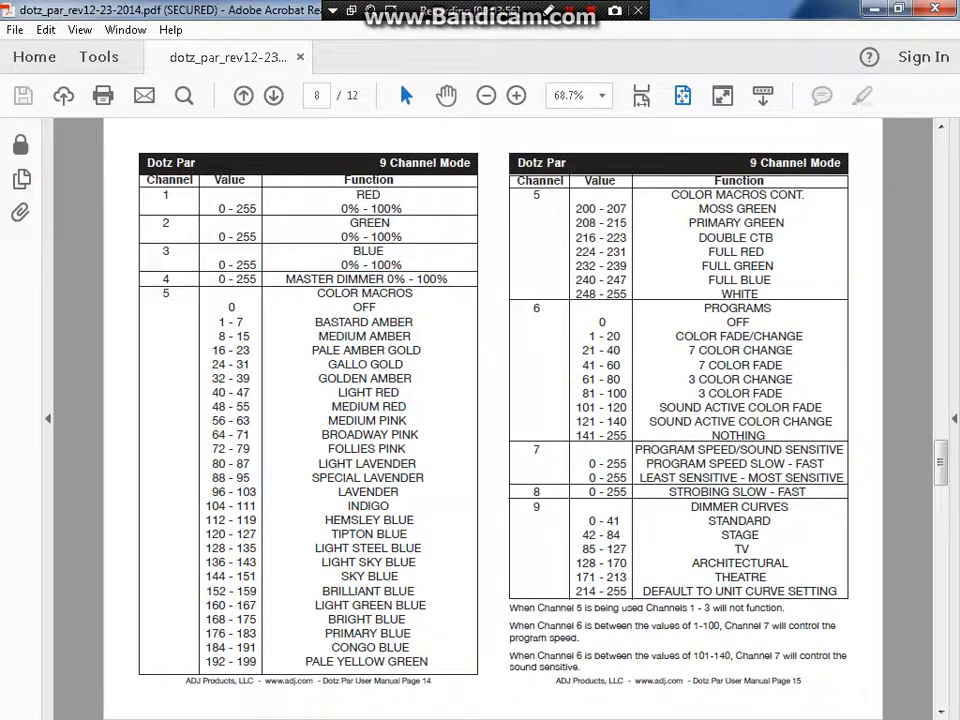
scroll(490, 420, up, 2)
scroll(490, 420, down, 1)
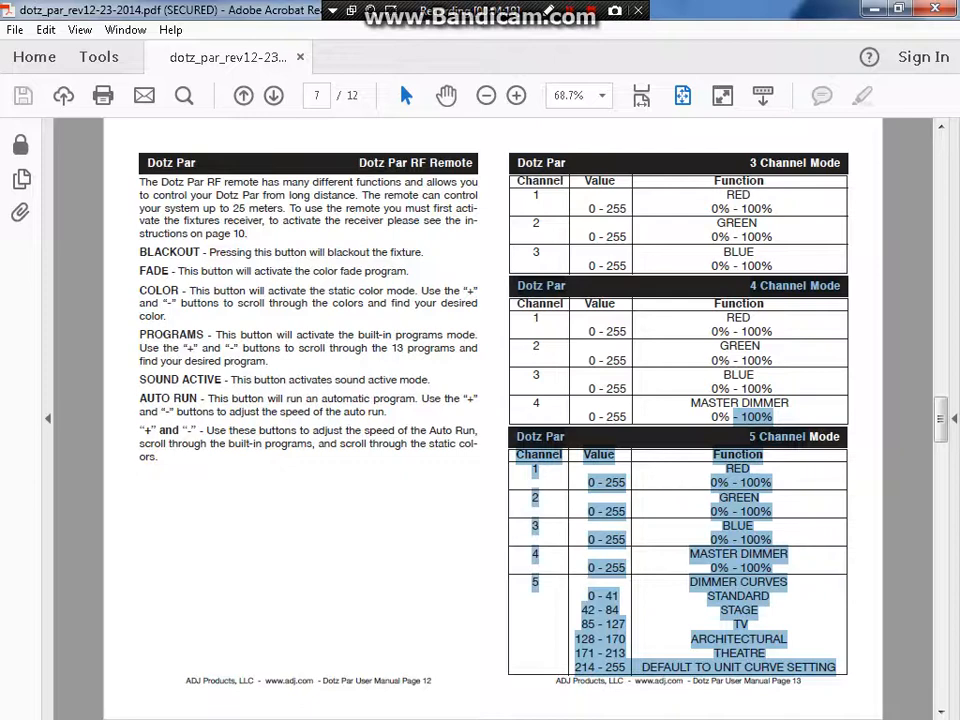
click(620, 512)
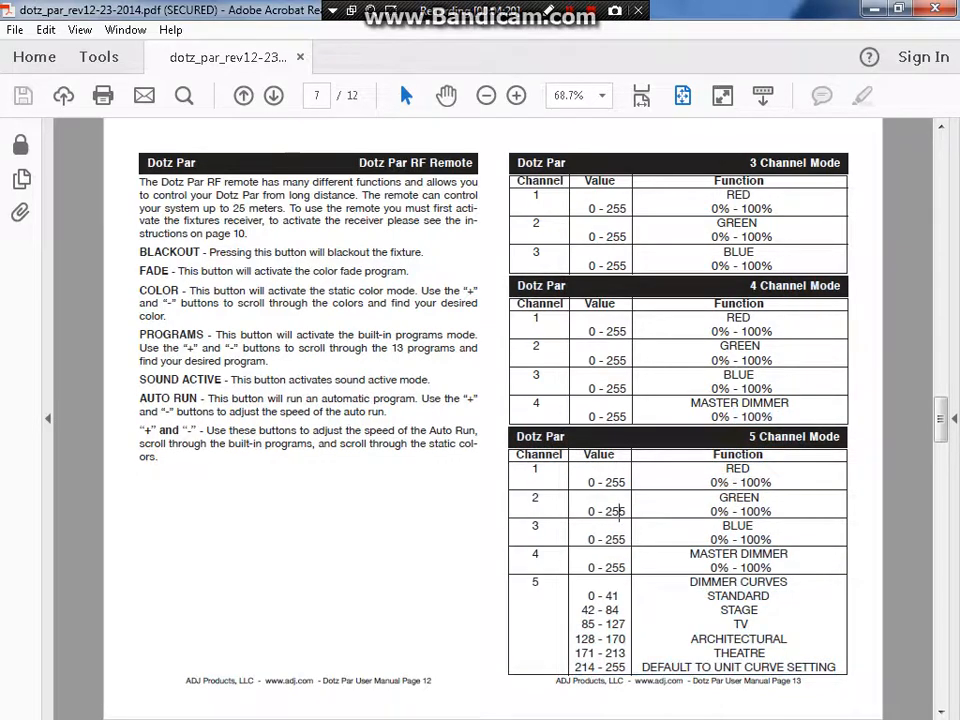
drag(741, 417, 748, 437)
click(749, 437)
click(940, 420)
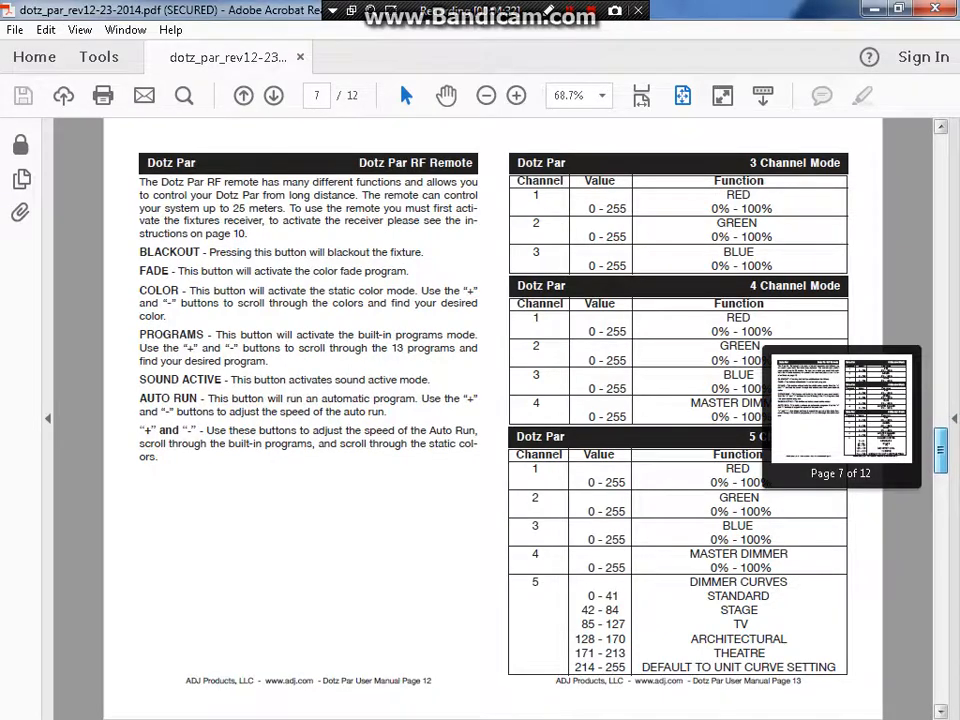
- Review the channel 5 color macros in the 9 Channel Mode tables, close the manual, and switch back to ShowXpress
key(Page_Down)
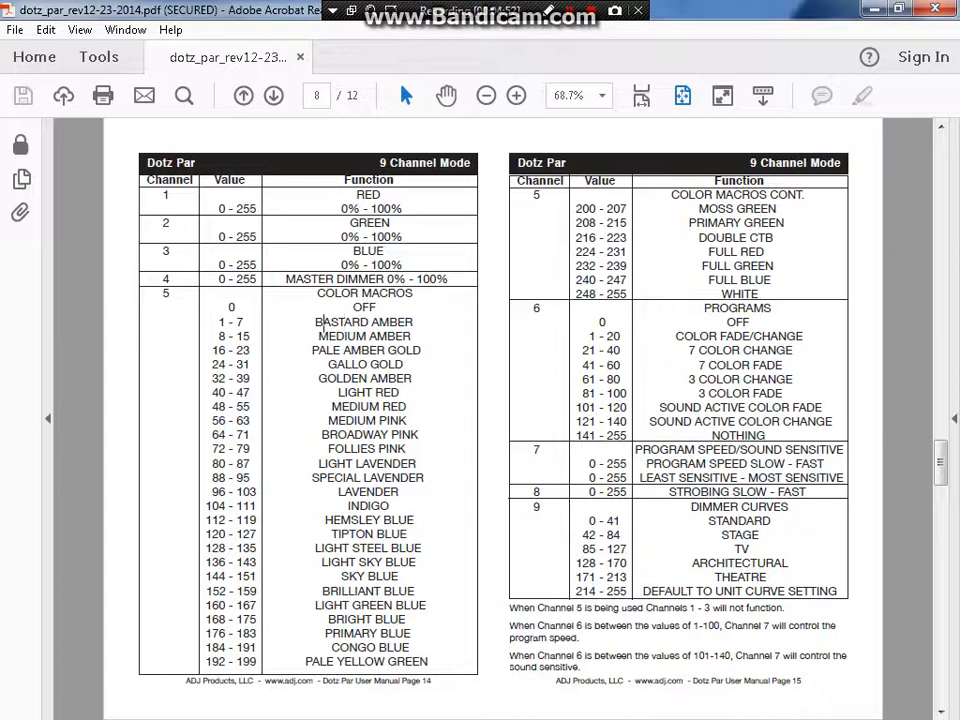
drag(322, 322, 703, 265)
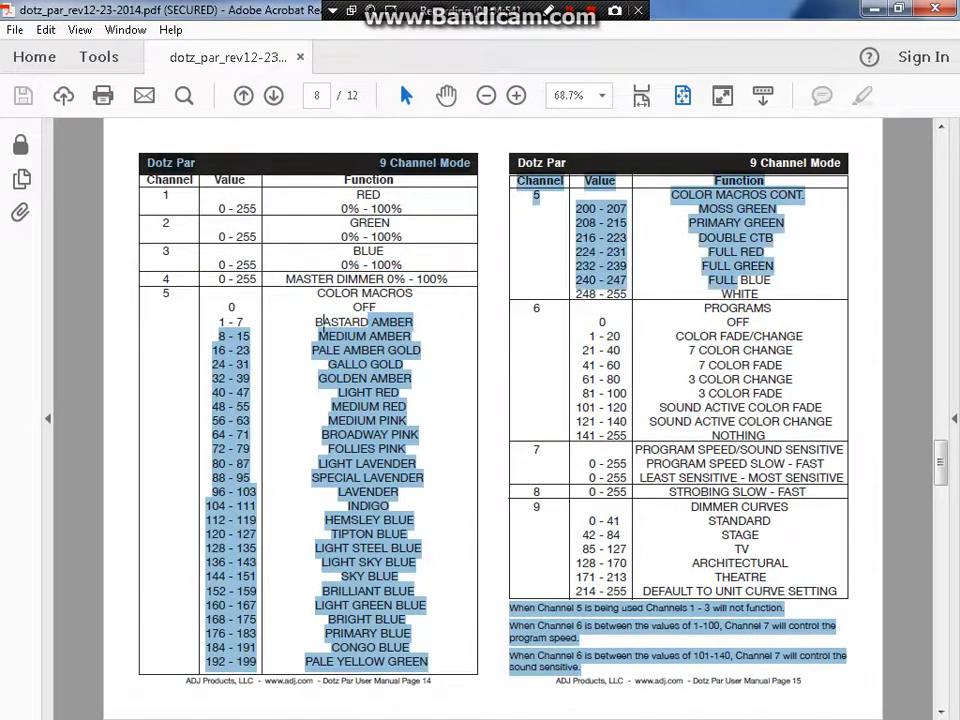
click(336, 463)
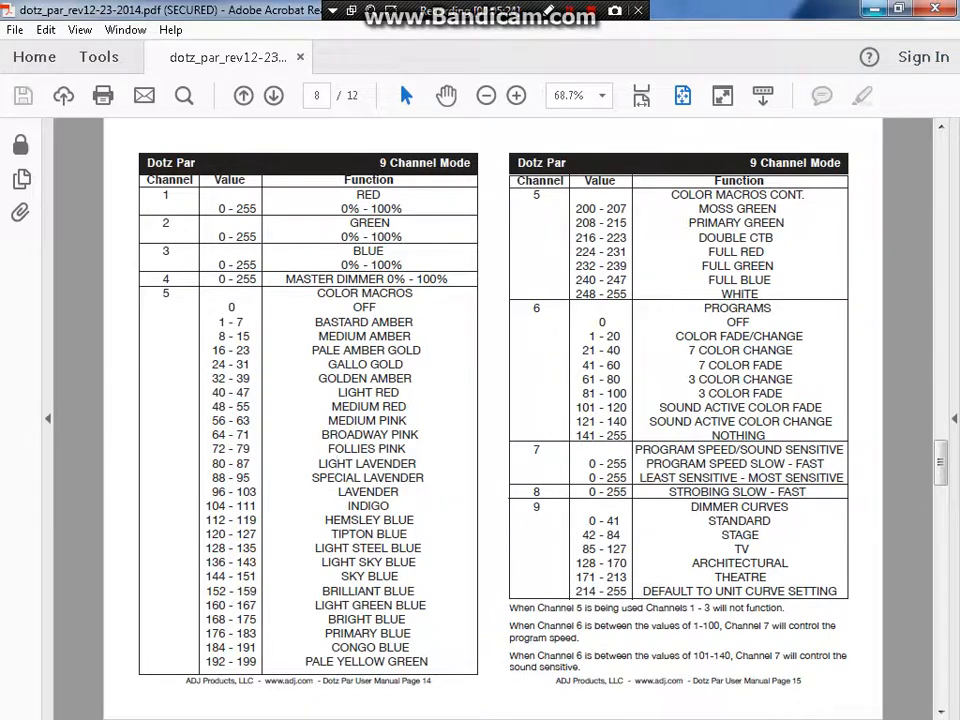
key(alt+F4)
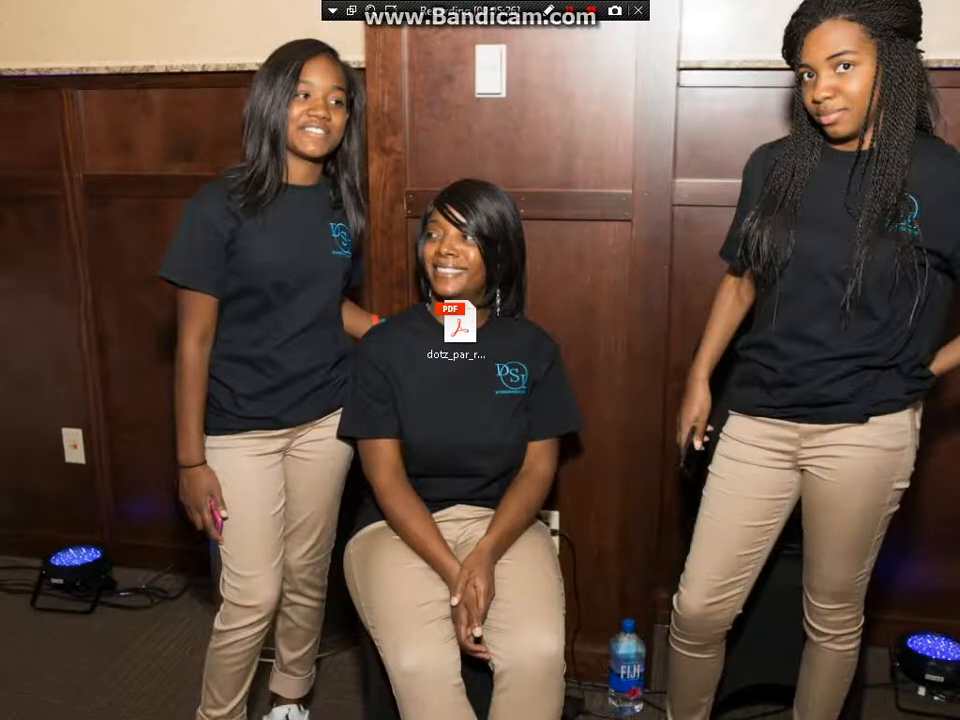
key(alt+Tab)
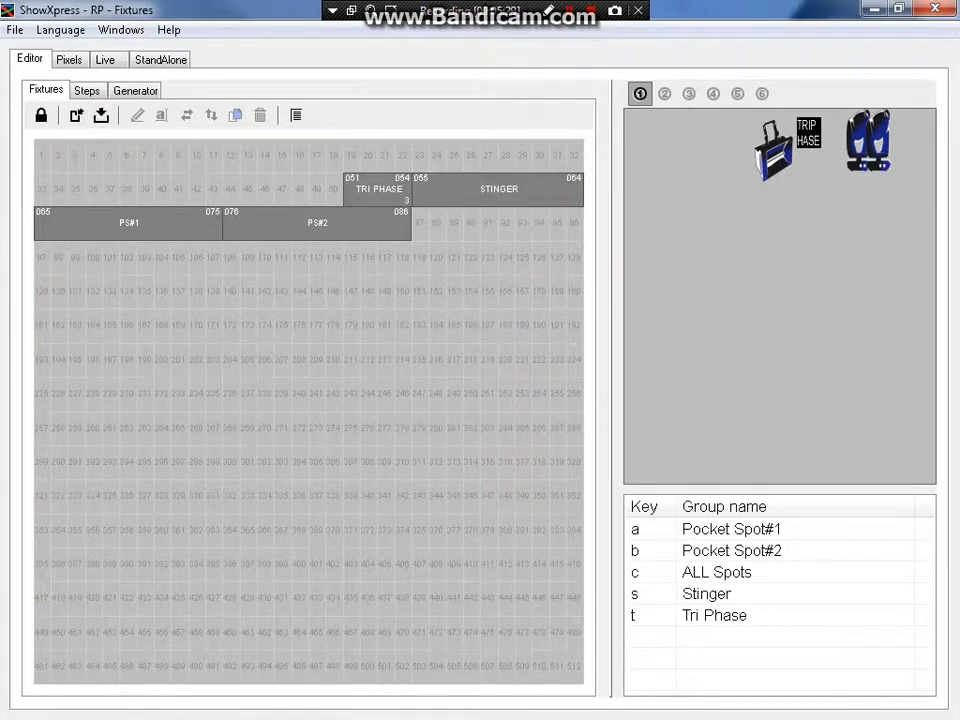
- Create a new fixture with the filename "Dotz Par(9 ch)" and 9 channels
click(76, 115)
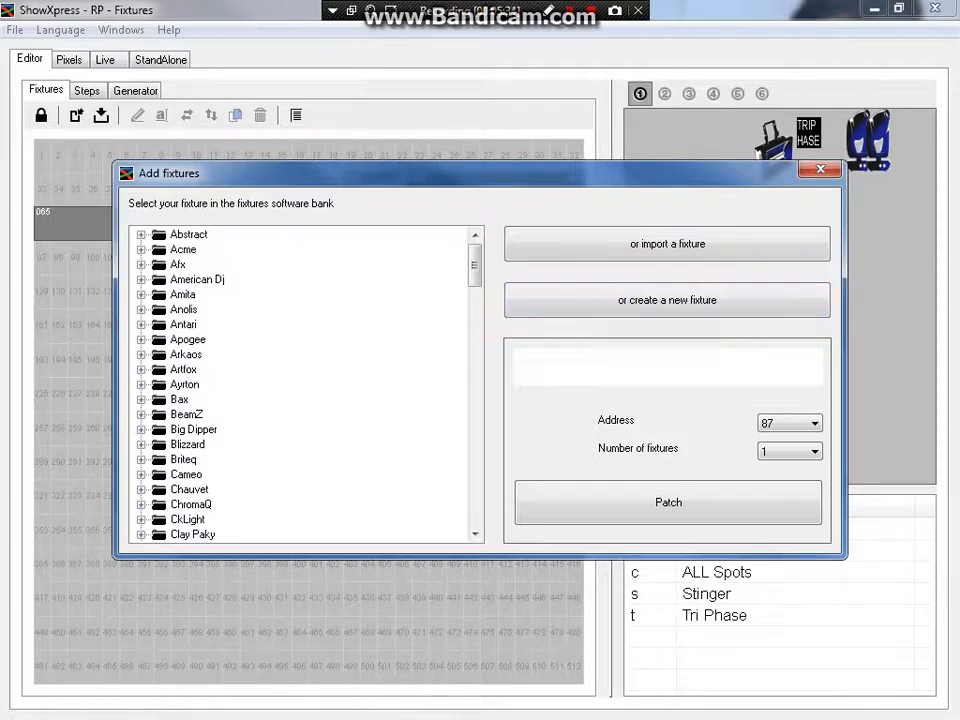
click(667, 300)
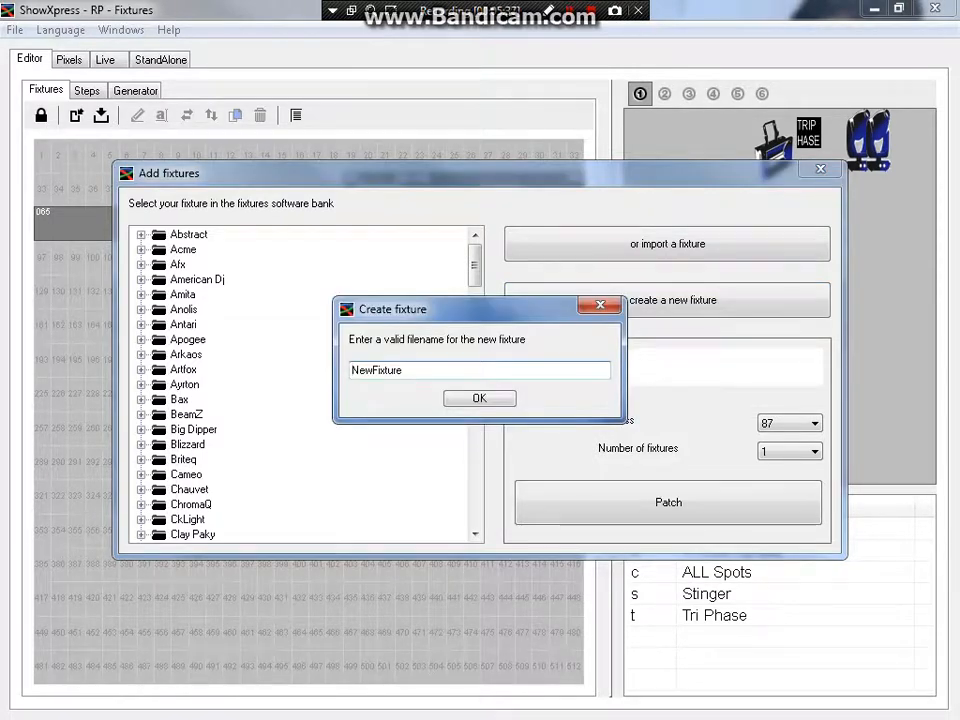
key(Delete)
key(Delete)
key(Delete)
key(Delete)
key(Delete)
key(Delete)
key(Delete)
key(Delete)
key(Delete)
key(Delete)
text(Dotz Par)
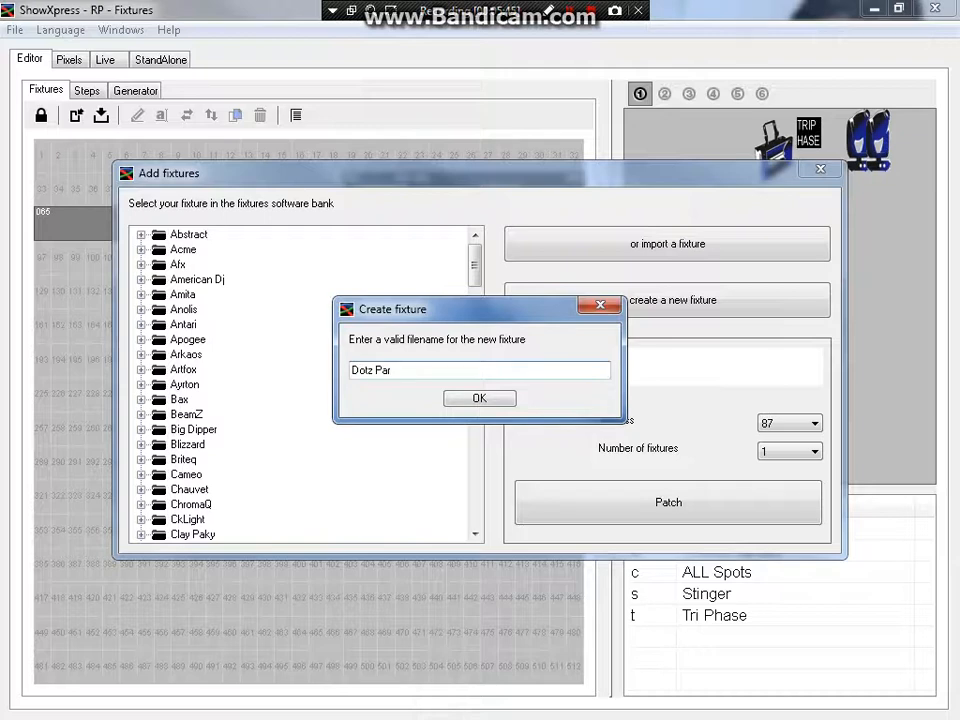
text((9 ch)
text())
key(Return)
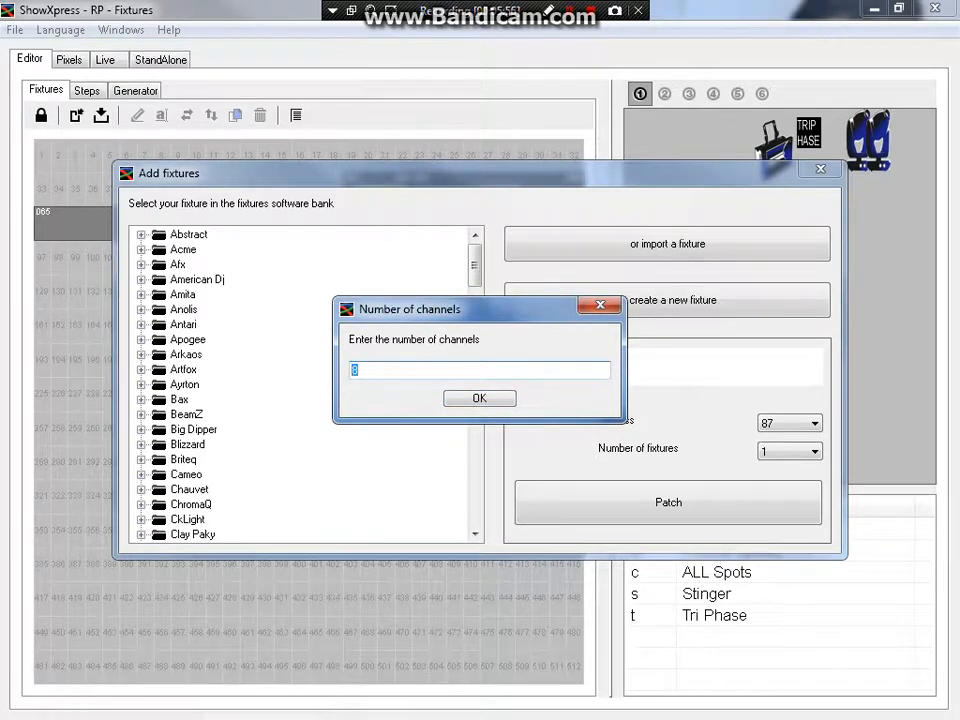
text(9)
key(Return)
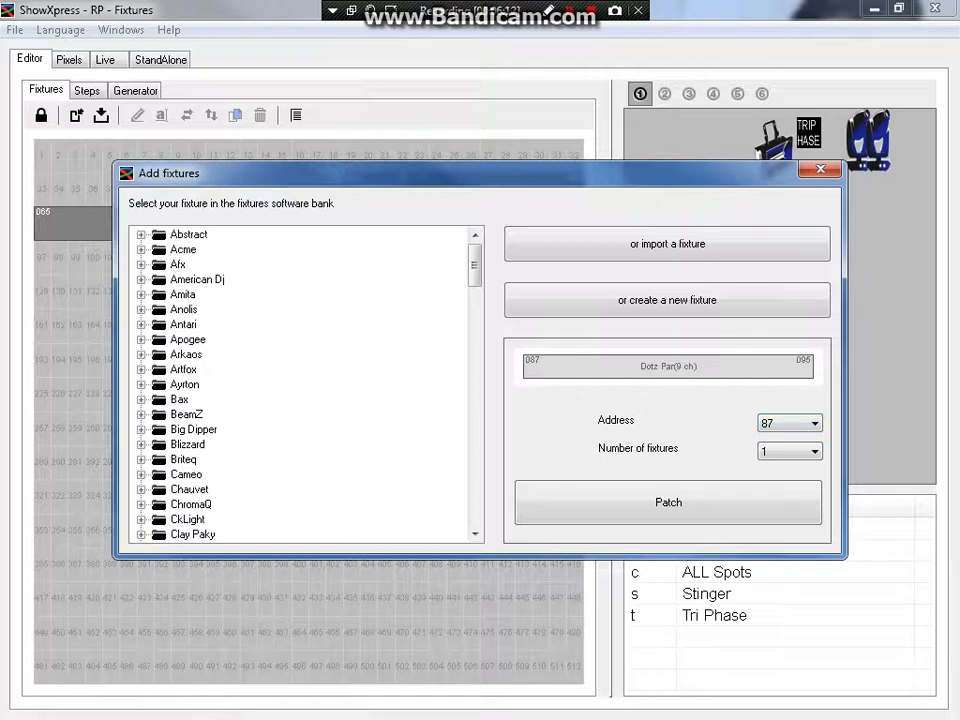
- Patch one Dotz Par(9 ch) fixture at address 87
click(790, 451)
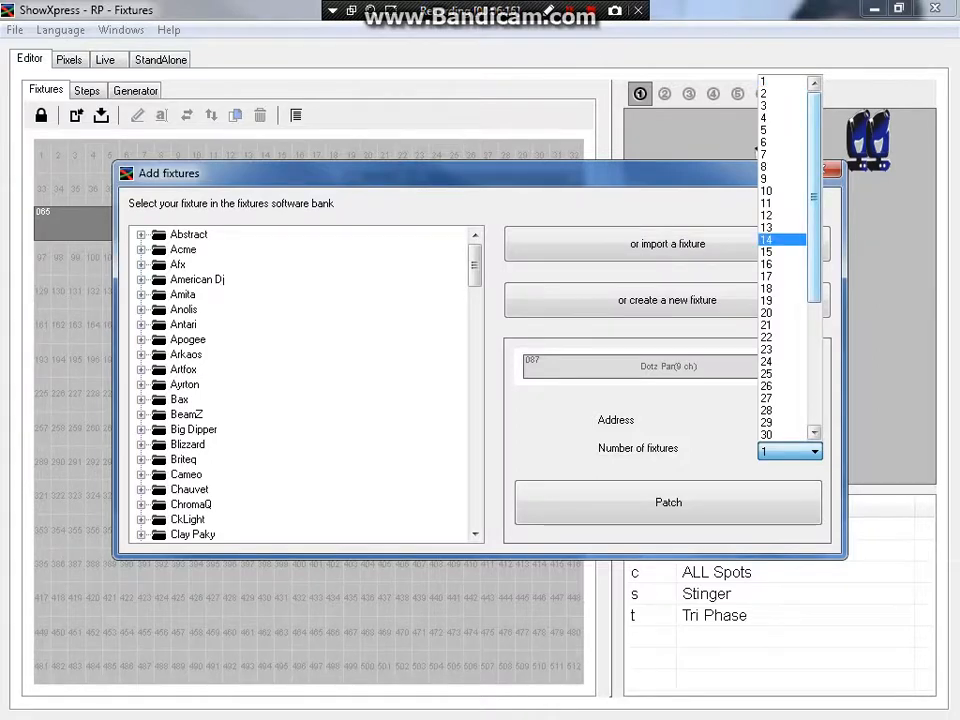
scroll(780, 240, down, 6)
scroll(780, 240, up, 6)
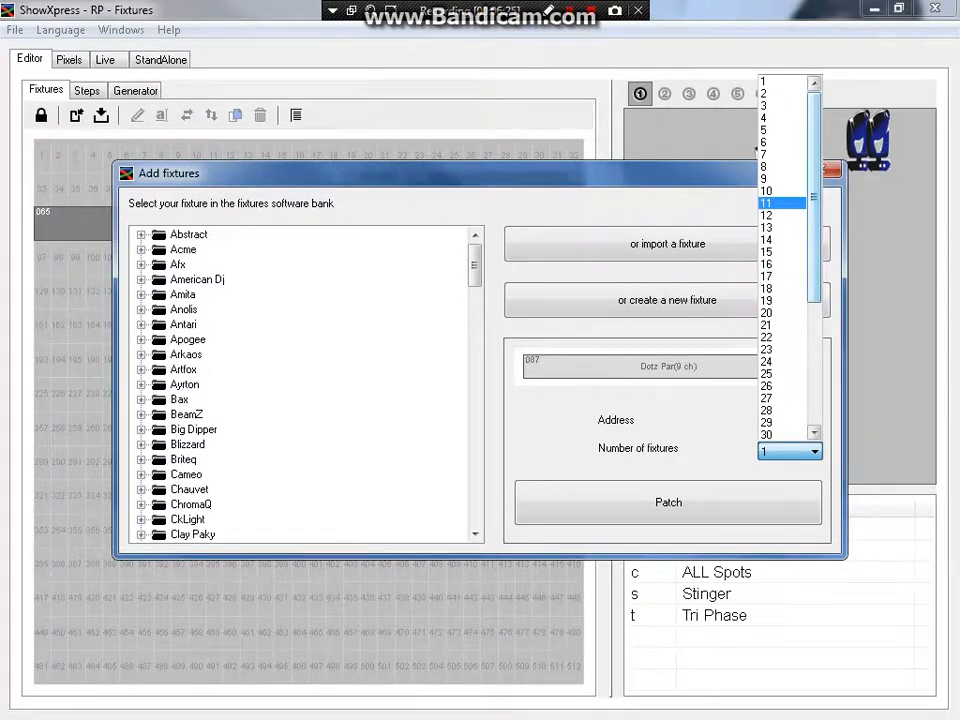
key(Escape)
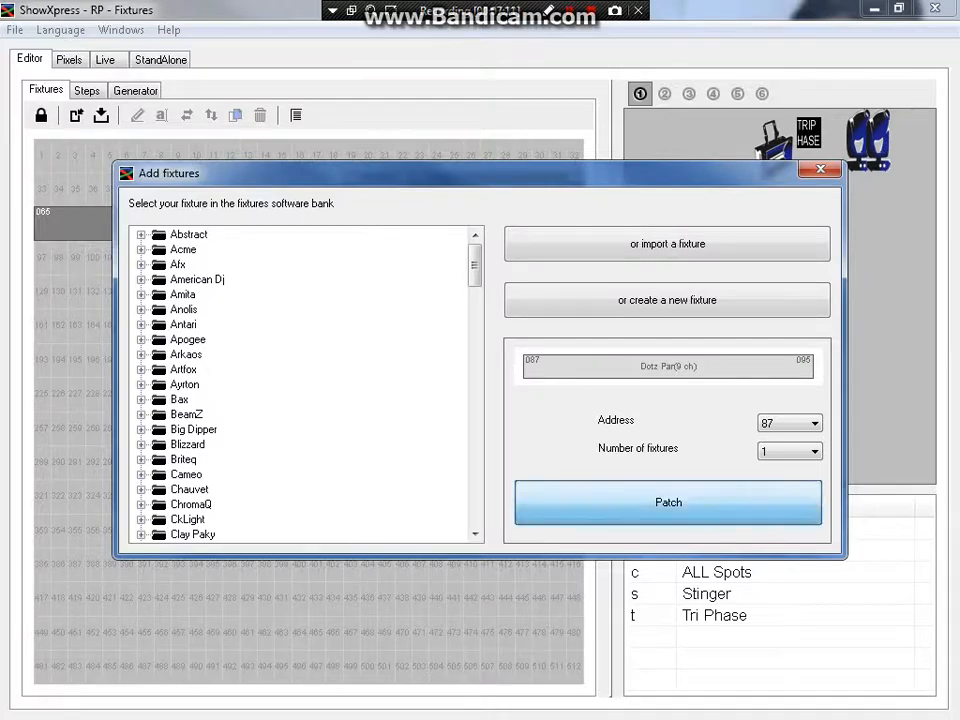
click(668, 502)
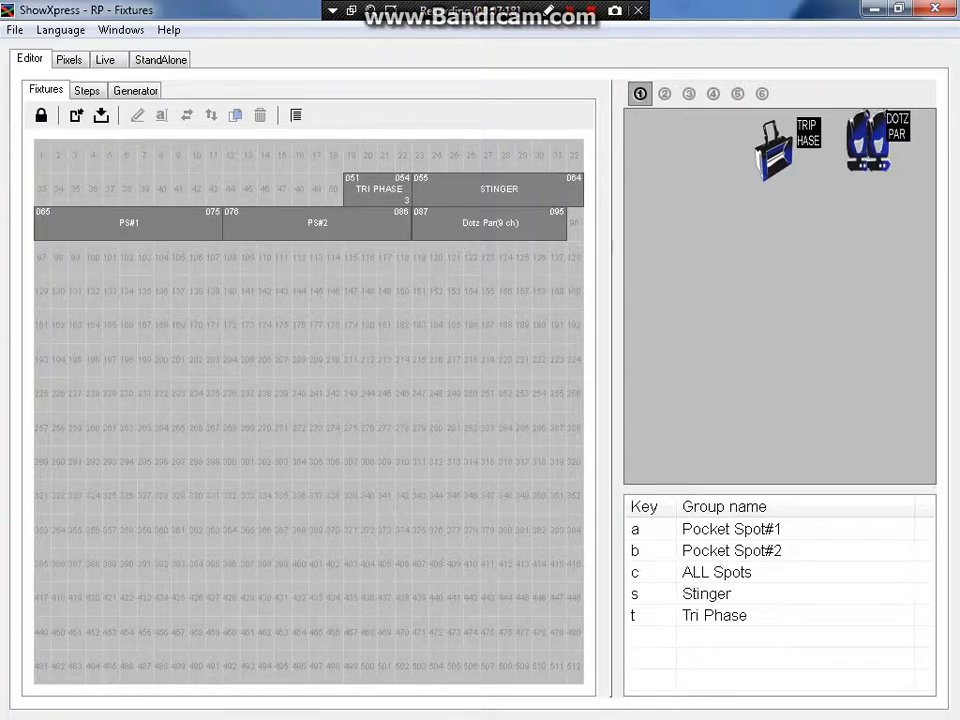
- Move the Dotz Par in the 2D view below the other fixtures, and look in the Contest folder for a replacement picture
drag(897, 126, 767, 266)
right_click(764, 271)
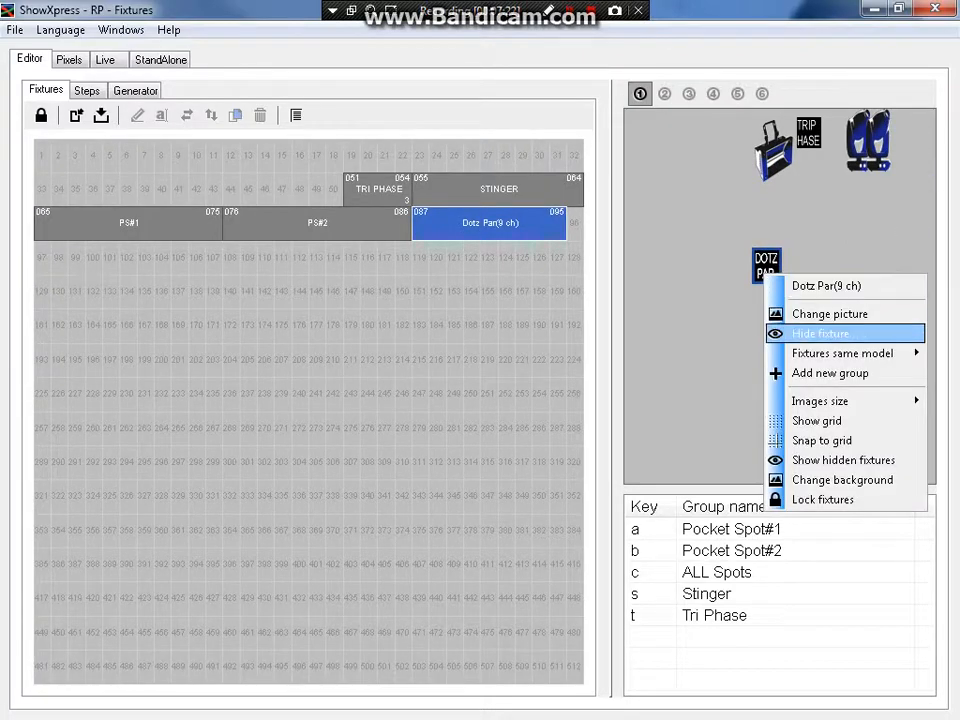
click(829, 314)
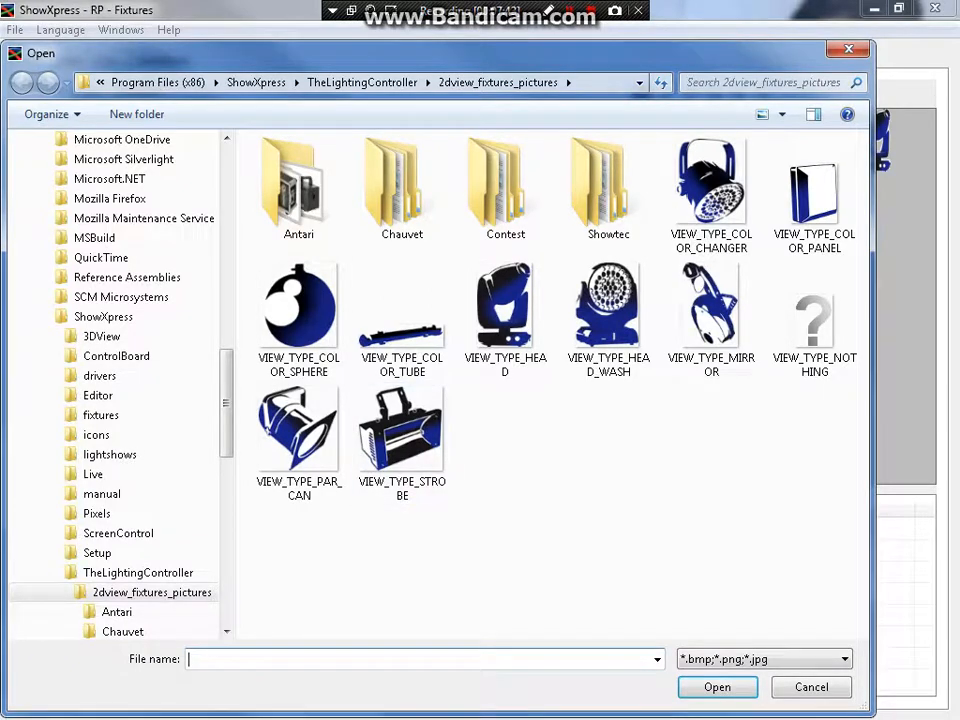
click(608, 190)
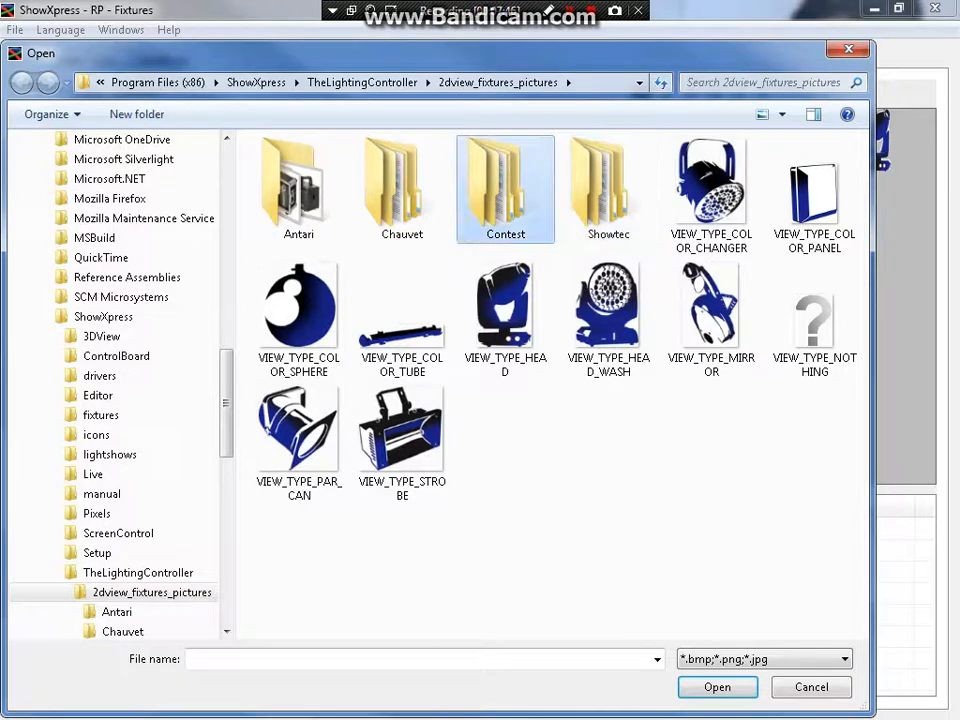
double_click(505, 190)
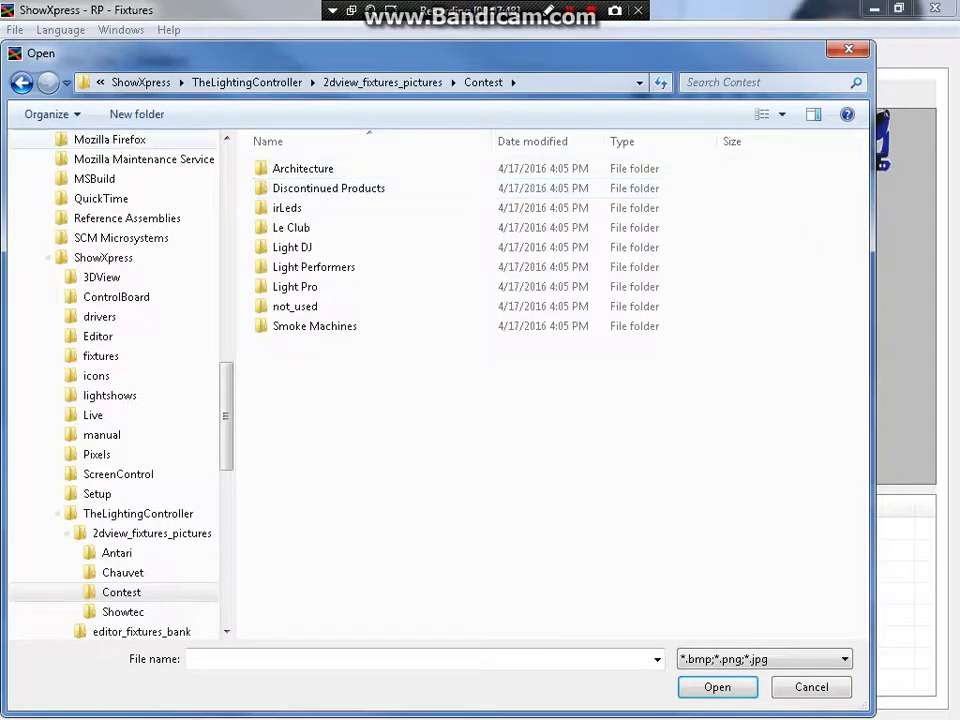
key(BackSpace)
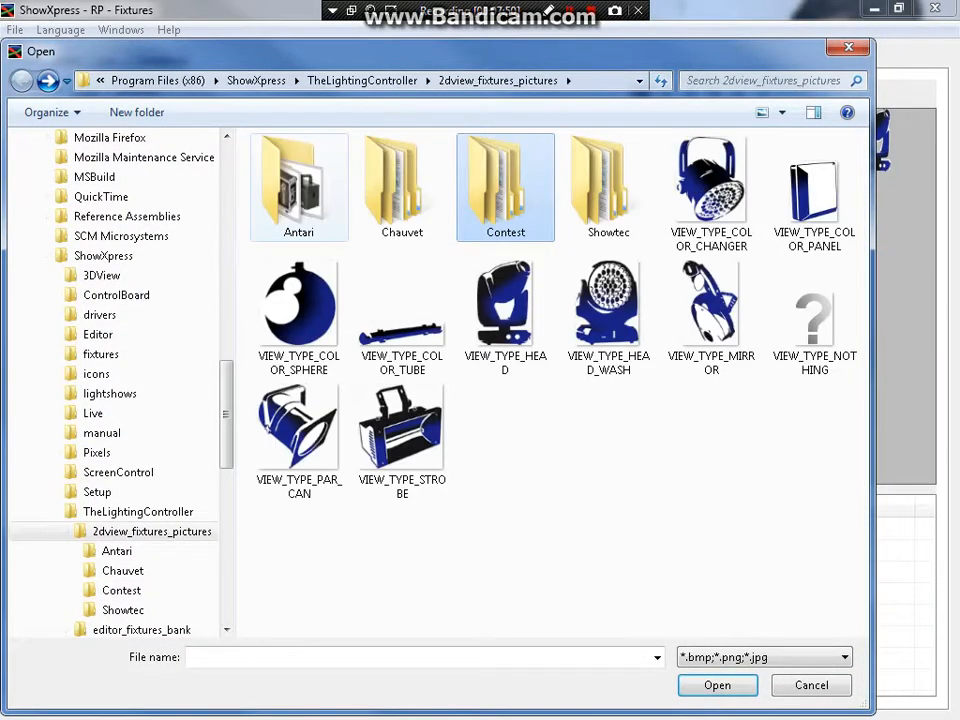
- Set the Dotz Par's picture to SlimPAR Tri-7 IRC from the Chauvet DJ folder, and place the fixture beside the Tri Phase
double_click(403, 165)
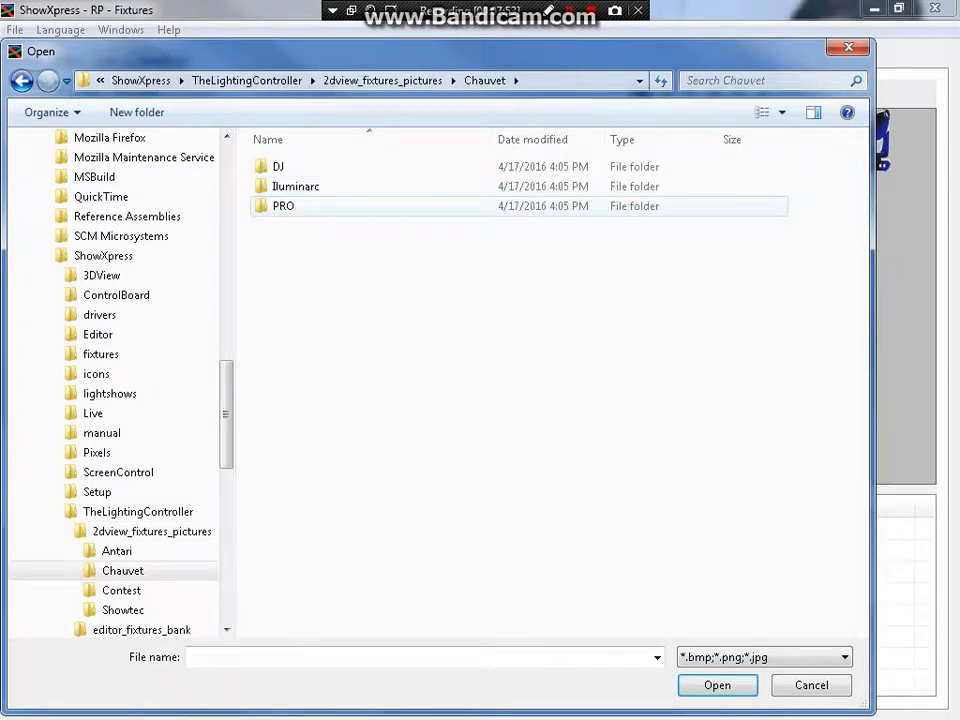
click(400, 166)
key(Return)
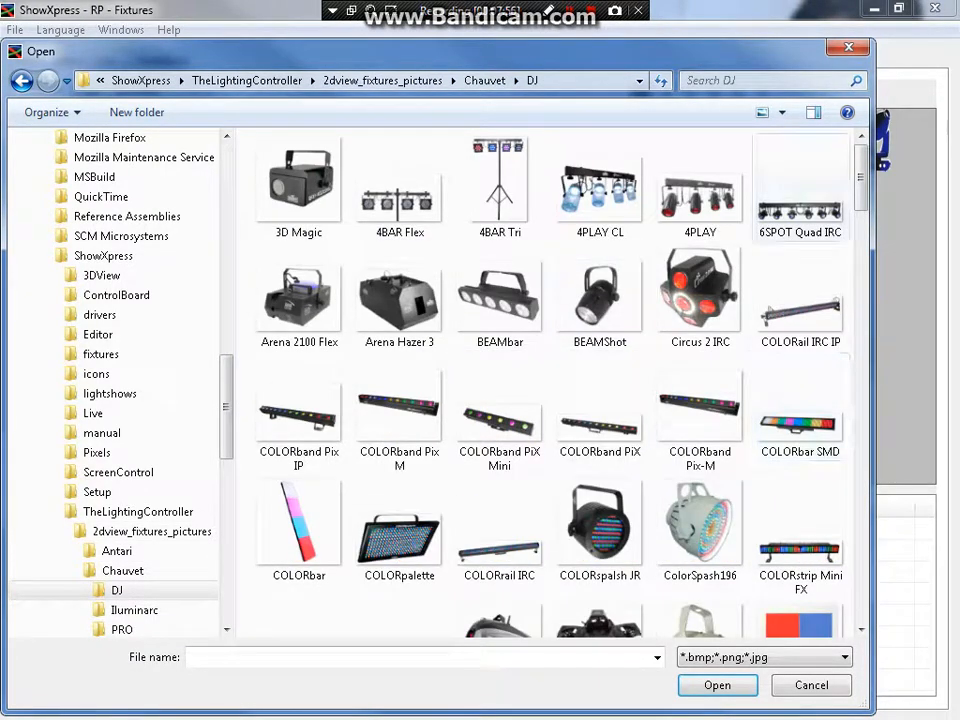
scroll(690, 165, down, 6)
scroll(690, 165, down, 15)
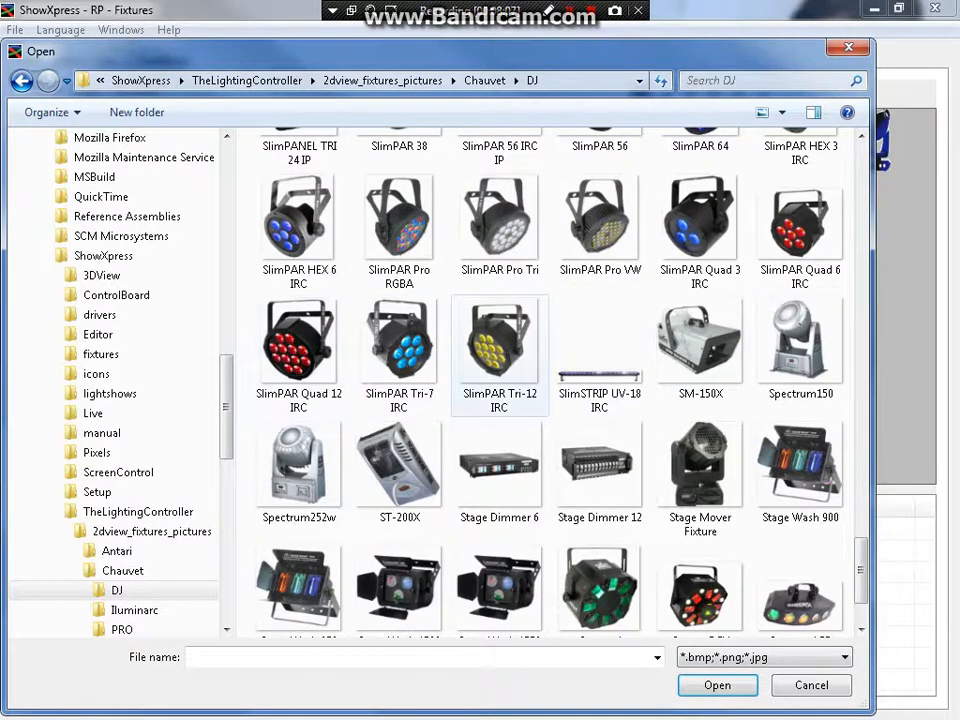
click(398, 355)
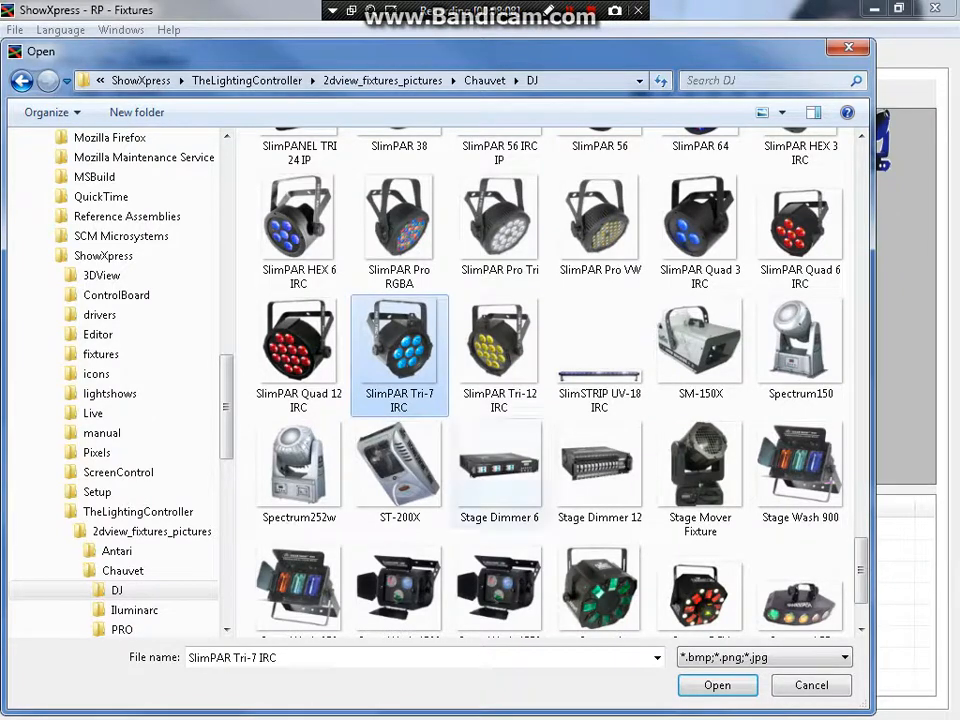
key(Return)
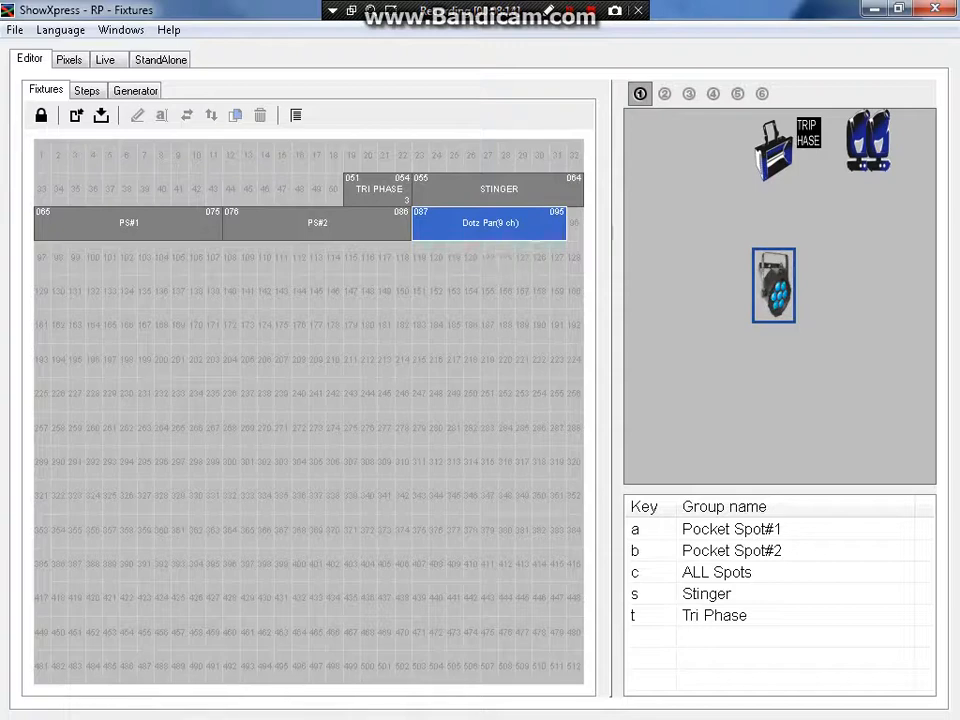
mouse_move(773, 285)
mouse_down()
mouse_move(761, 321)
mouse_move(658, 190)
mouse_move(660, 173)
mouse_up()
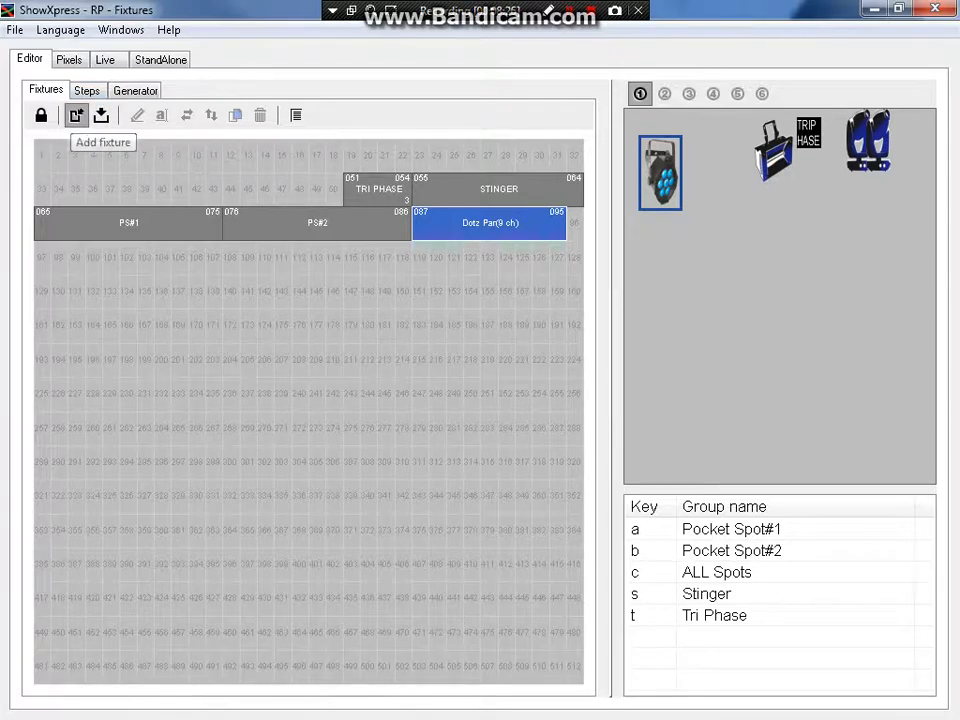
click(77, 115)
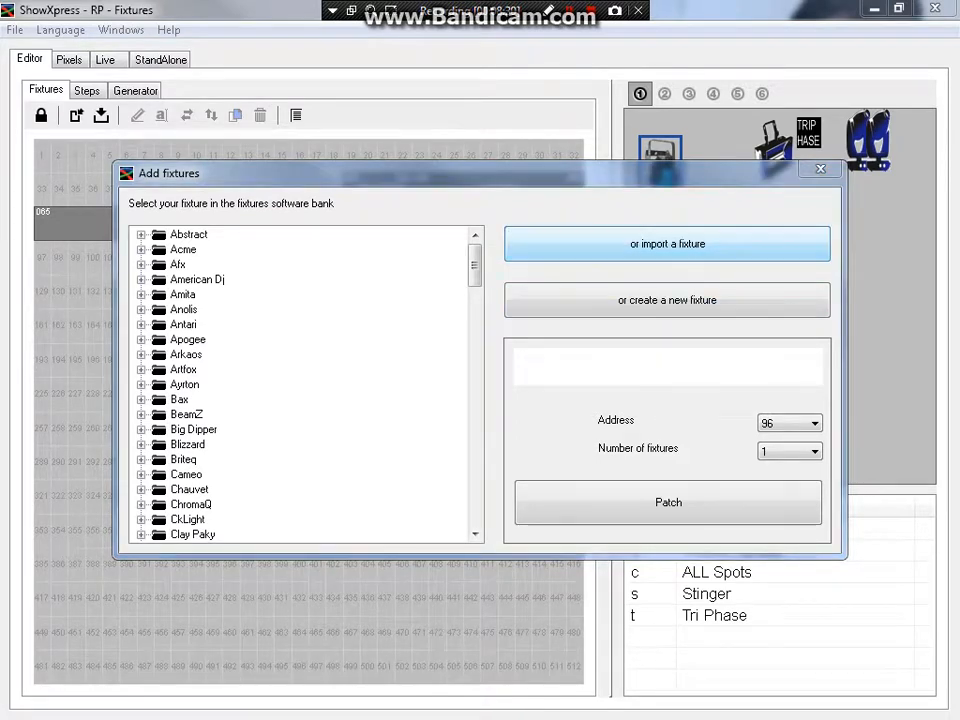
key(Return)
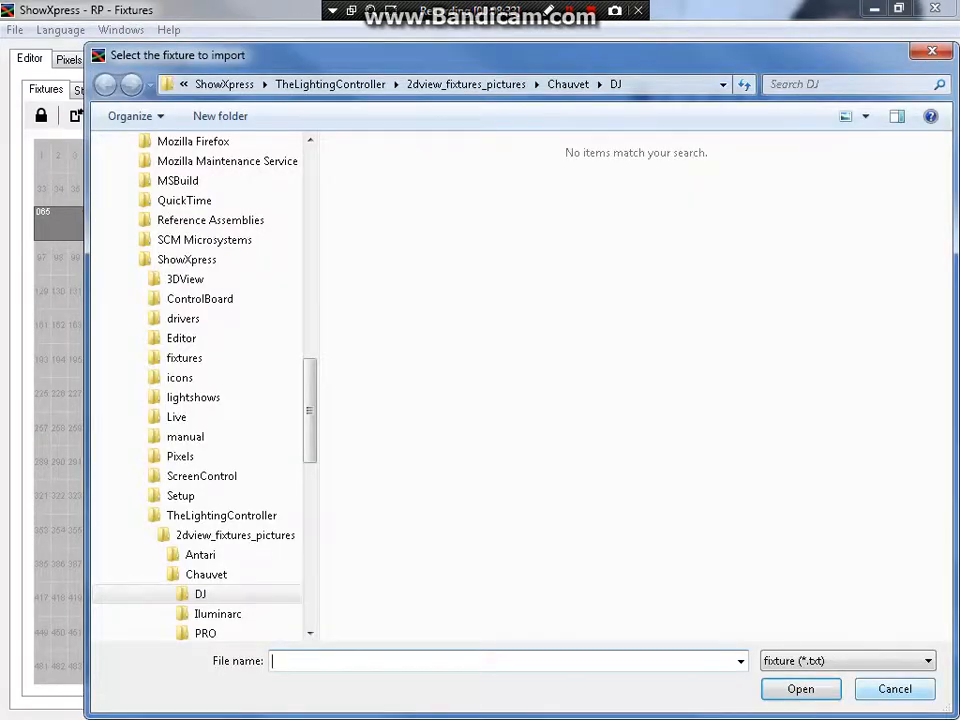
key(Escape)
key(Return)
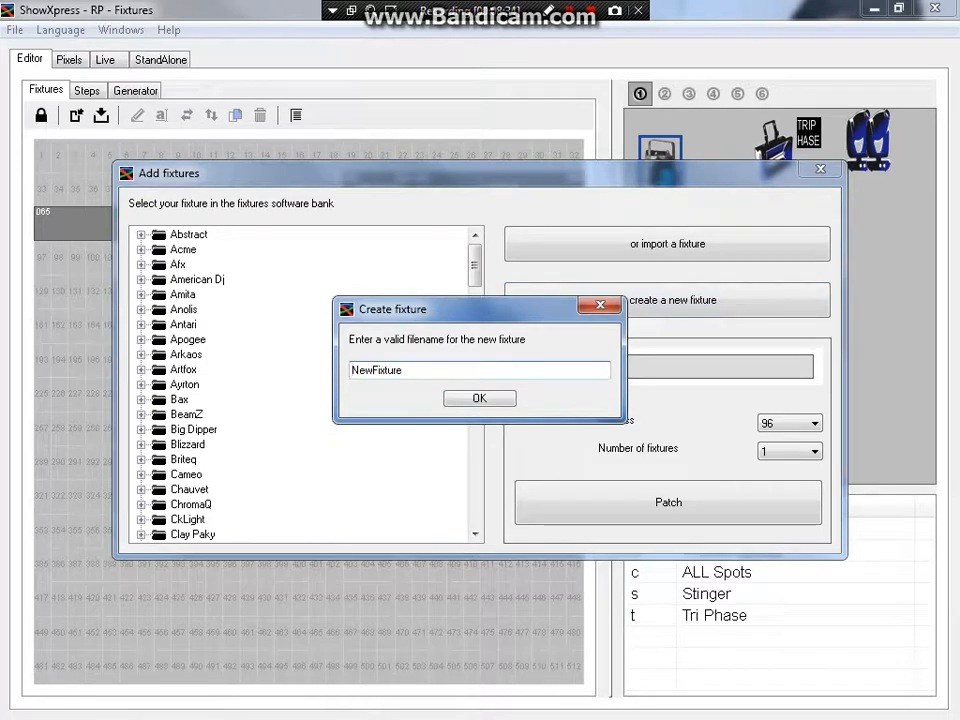
key(Escape)
key(Return)
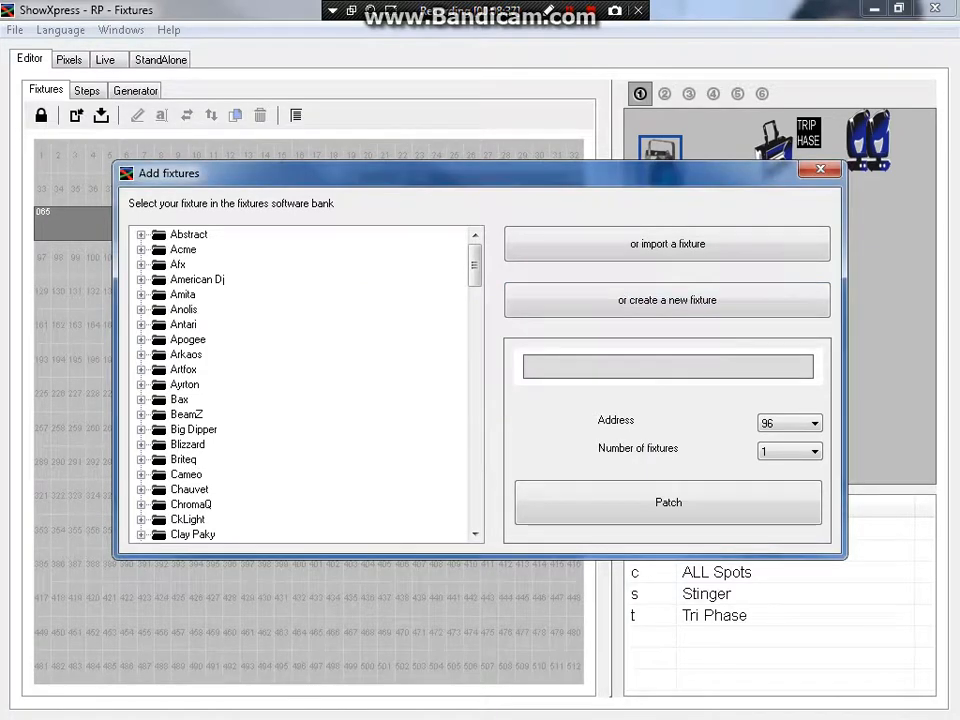
key(Escape)
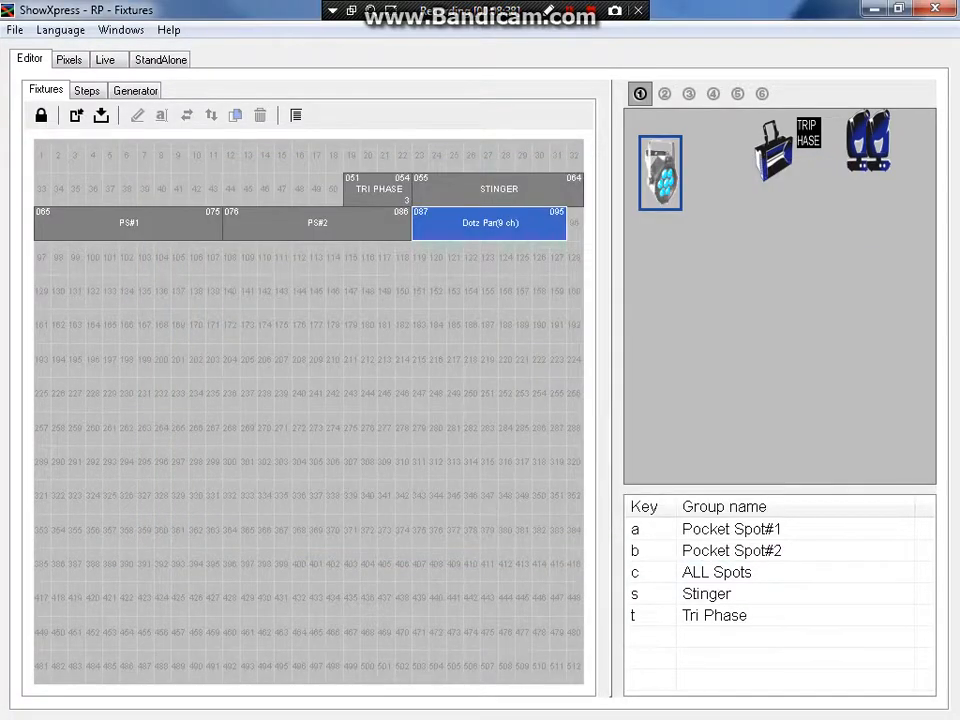
right_click(659, 162)
key(Up)
key(Escape)
right_click(673, 171)
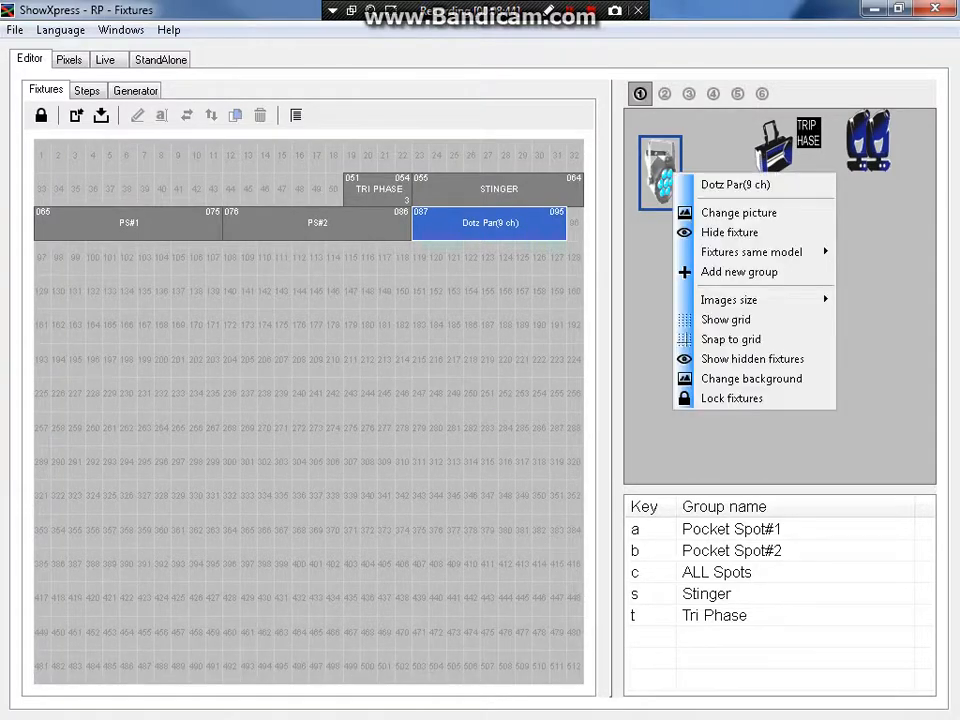
key(Up)
key(Up)
key(Up)
key(Up)
key(Up)
key(Up)
key(Up)
key(Up)
key(Up)
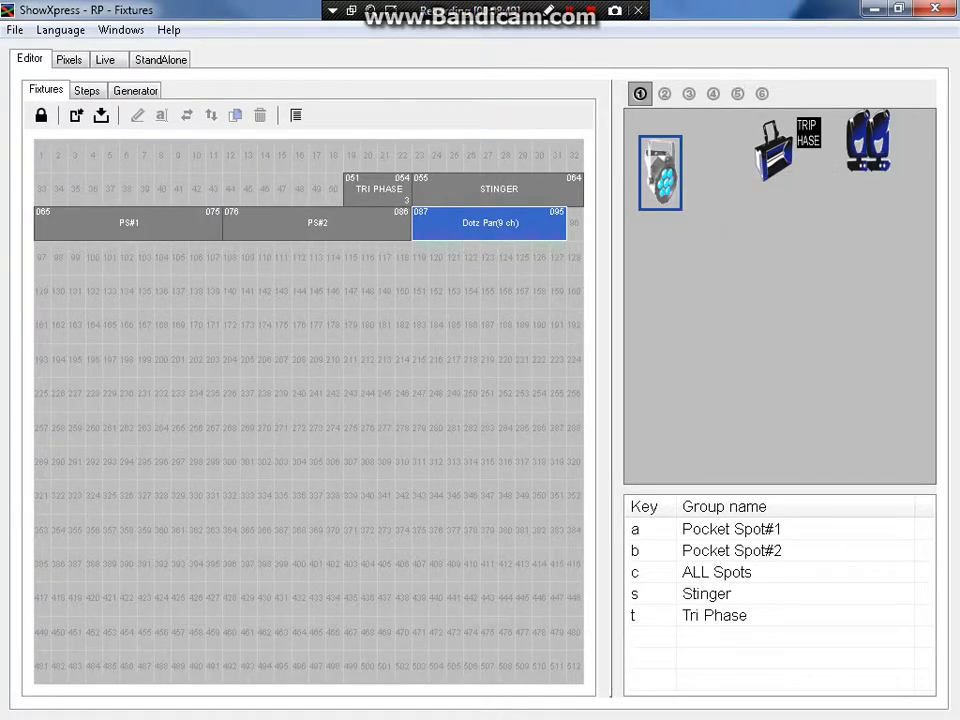
right_click(508, 221)
key(Down)
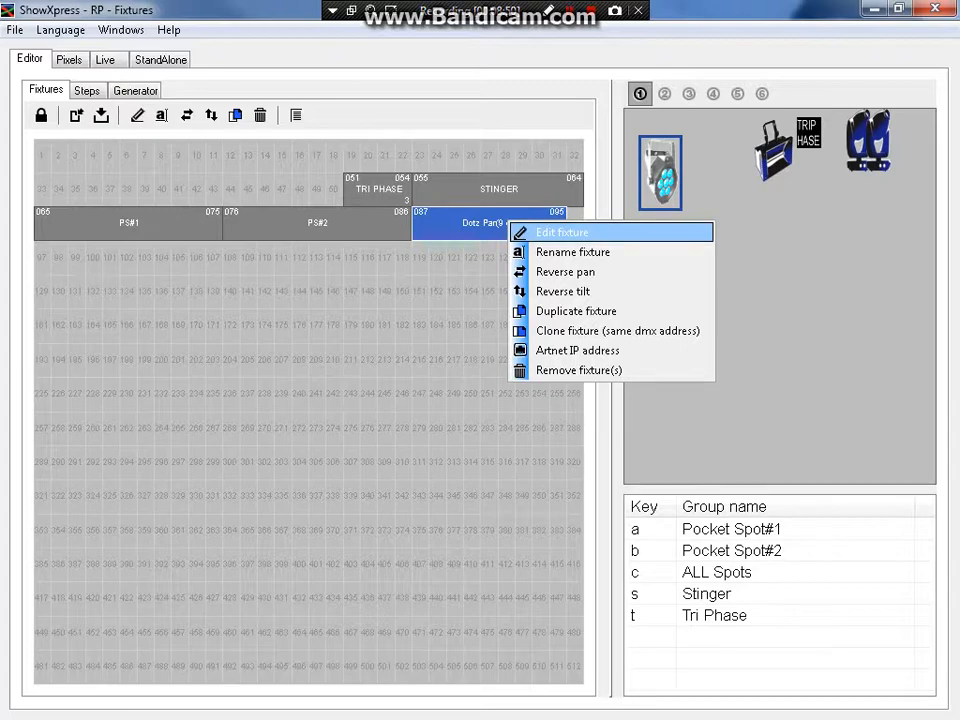
key(Return)
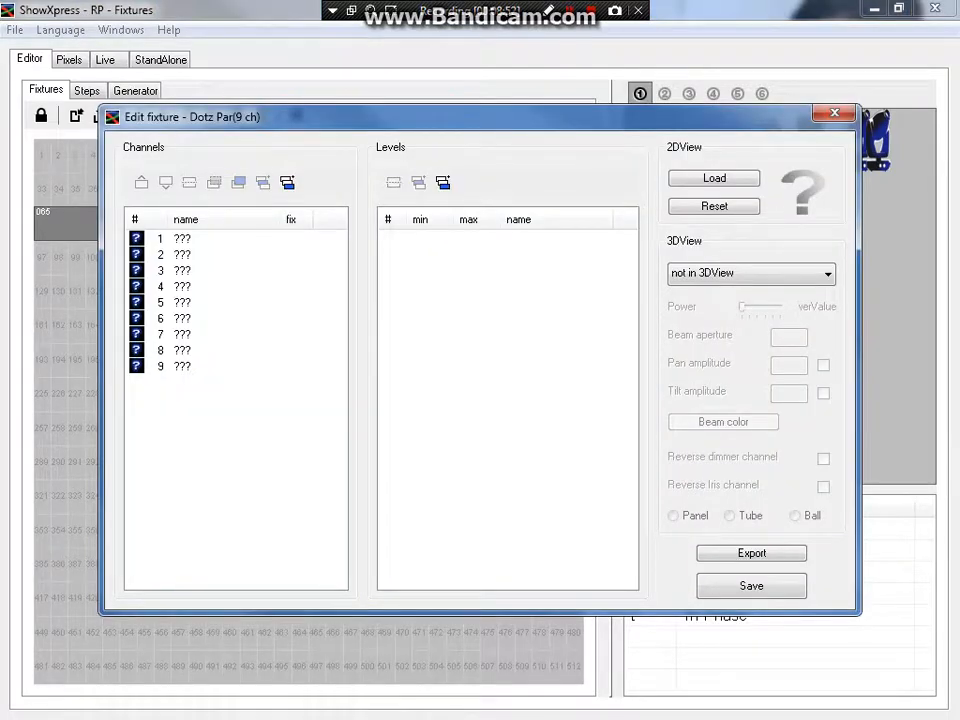
key(Escape)
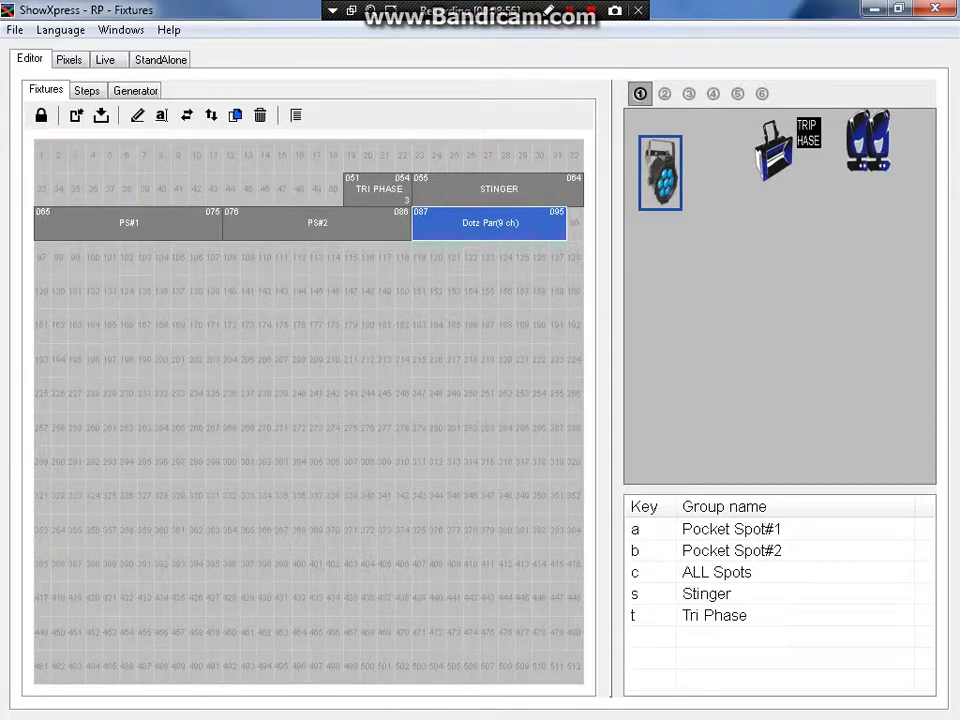
- Open the patched Dotz Par(9 ch) fixture for editing and select its first channel
right_click(507, 229)
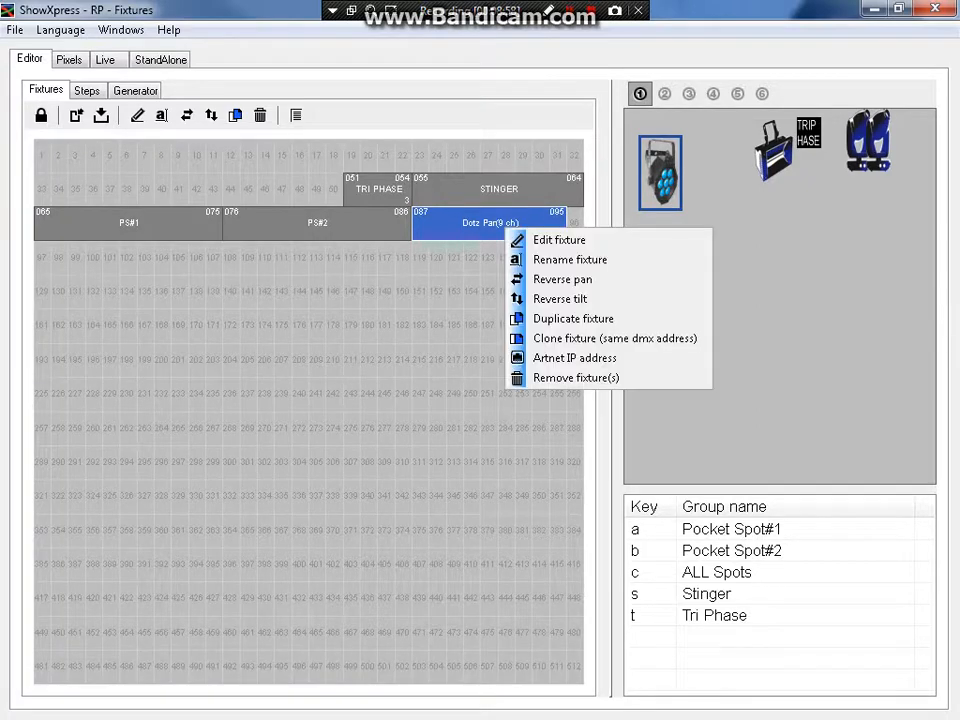
click(558, 240)
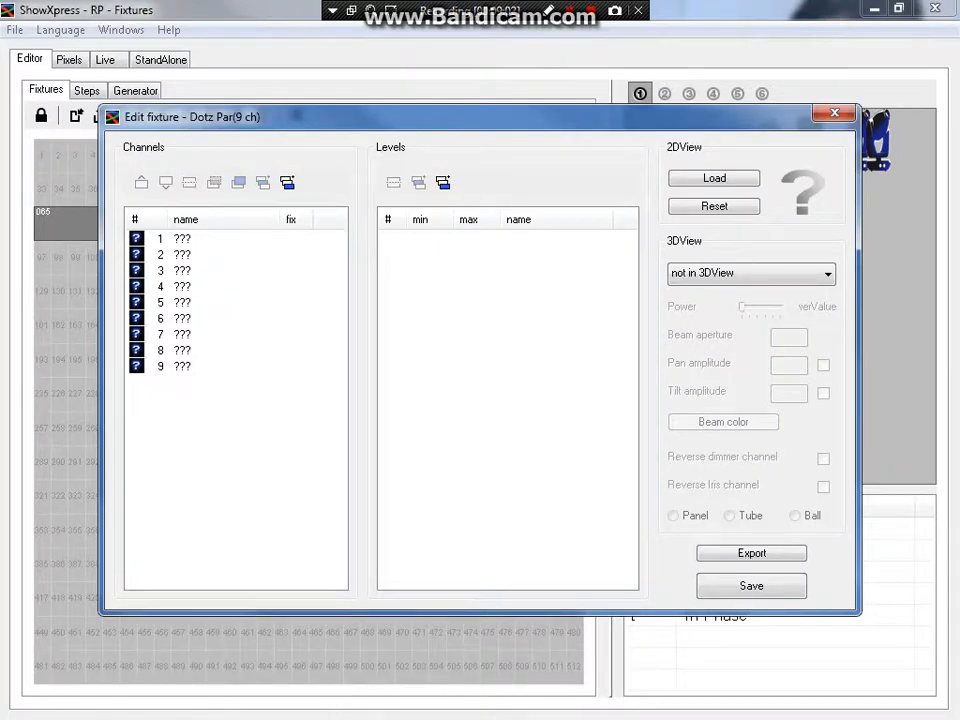
drag(300, 117, 288, 91)
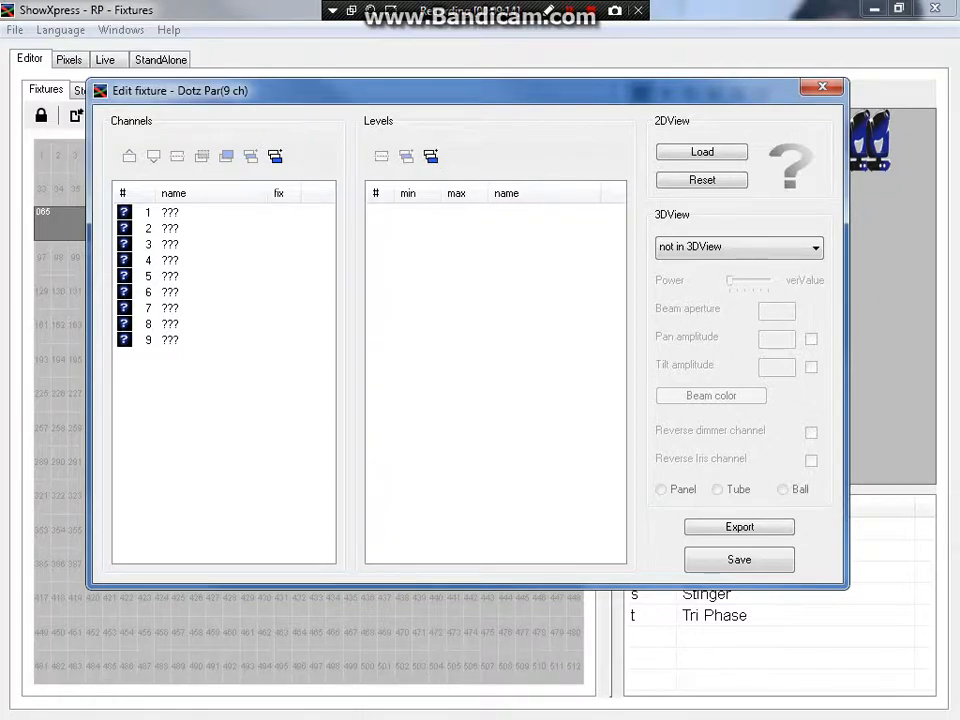
click(170, 212)
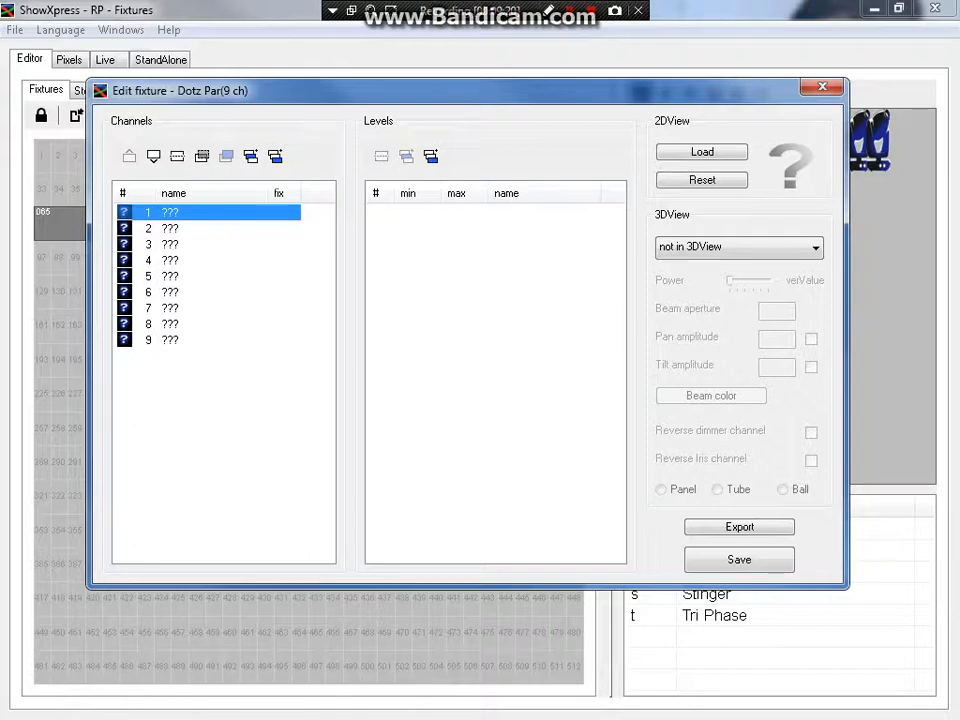
- Switch to the Dotz Par manual in Adobe Acrobat Reader and examine the 9 Channel Mode tables, especially channel 1's value range and function
key(Tab)
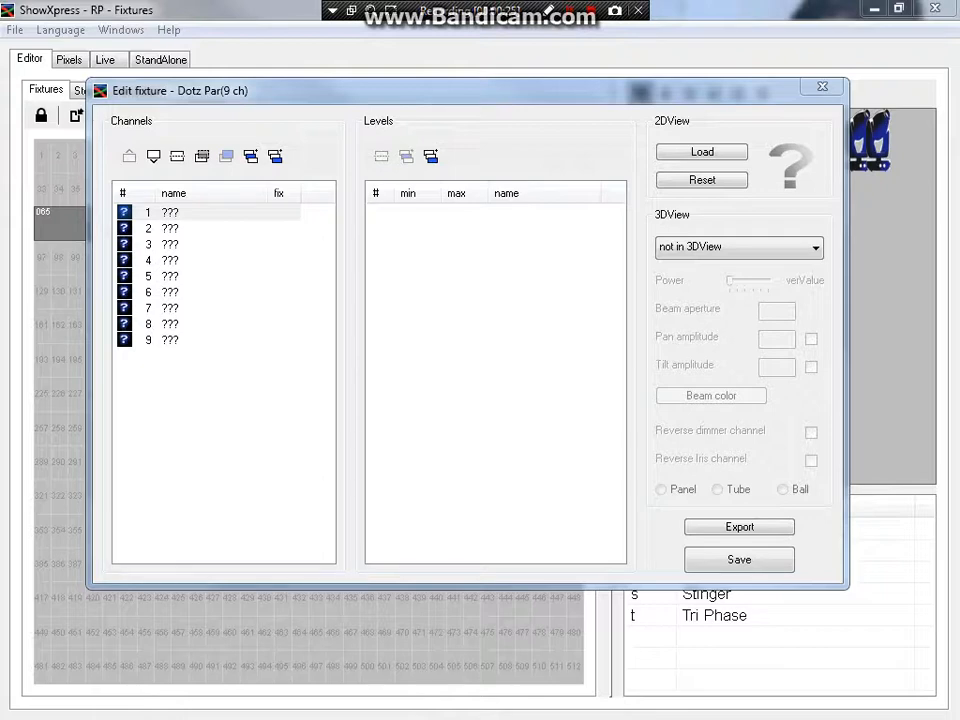
key(alt+Tab)
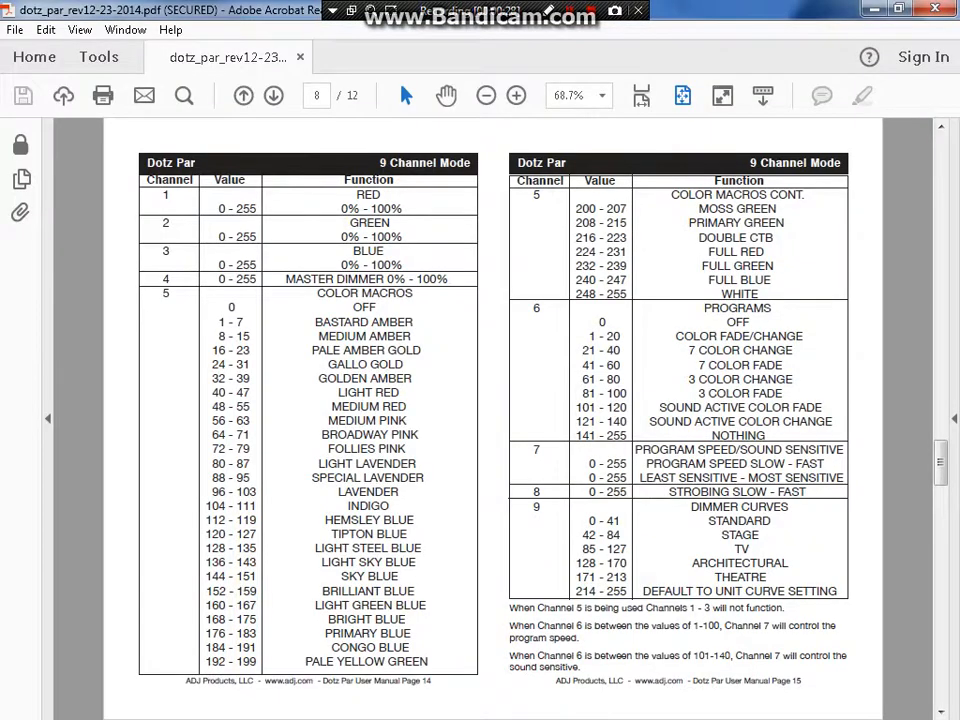
drag(163, 194, 165, 650)
drag(376, 648, 831, 592)
click(836, 591)
drag(155, 182, 257, 211)
click(258, 212)
drag(219, 209, 229, 209)
double_click(247, 209)
double_click(387, 209)
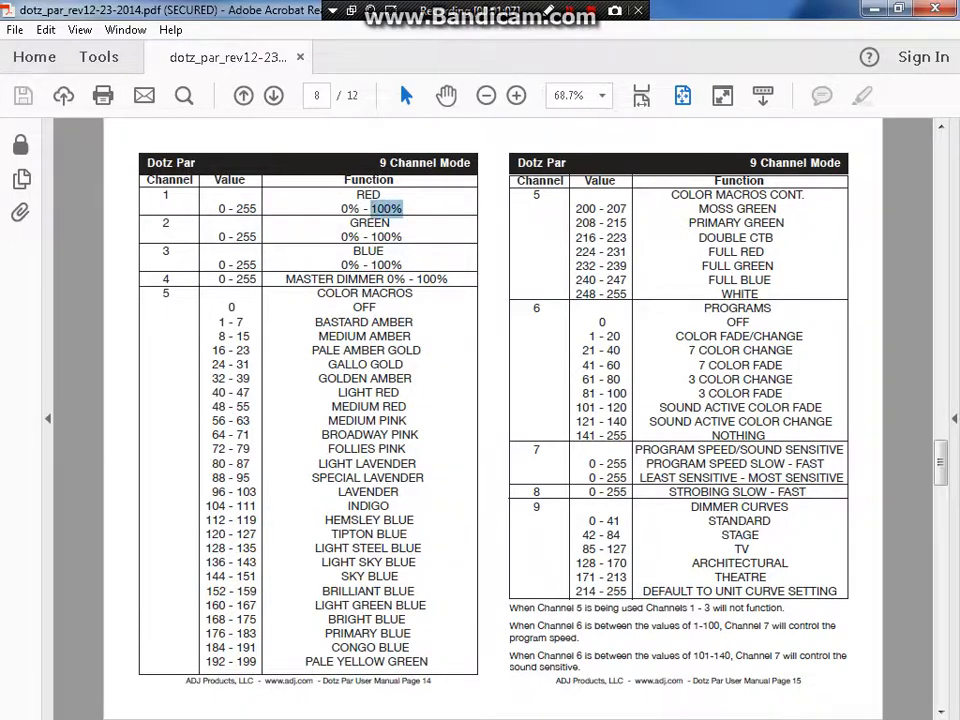
click(224, 209)
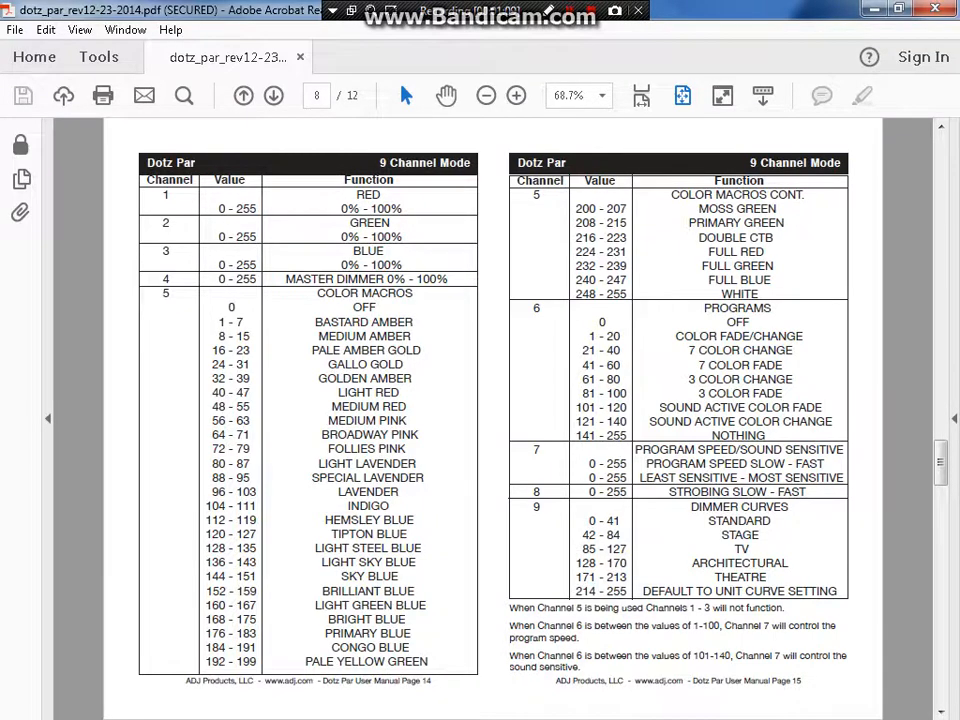
key(alt+Tab)
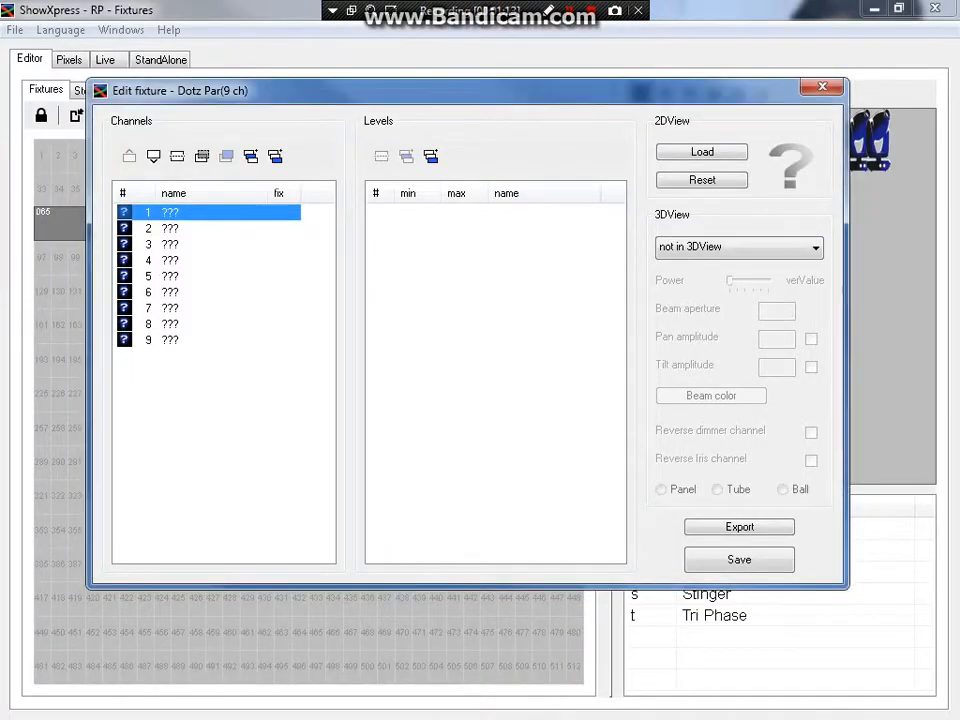
- Assign the par_can_red channel type to channel 1 of the Dotz Par fixture
double_click(170, 212)
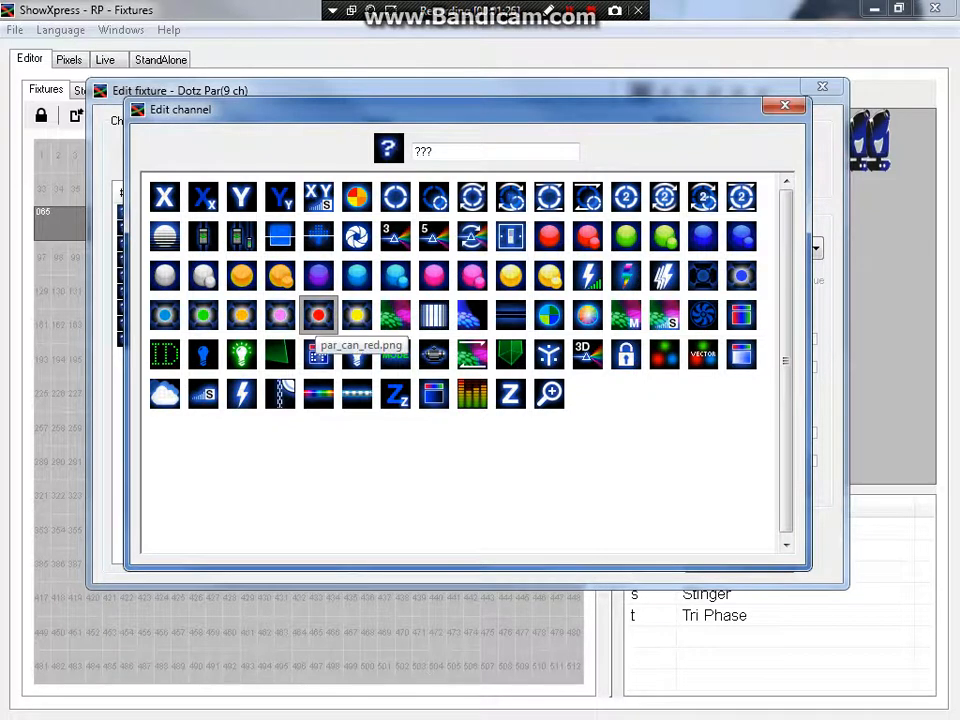
click(318, 315)
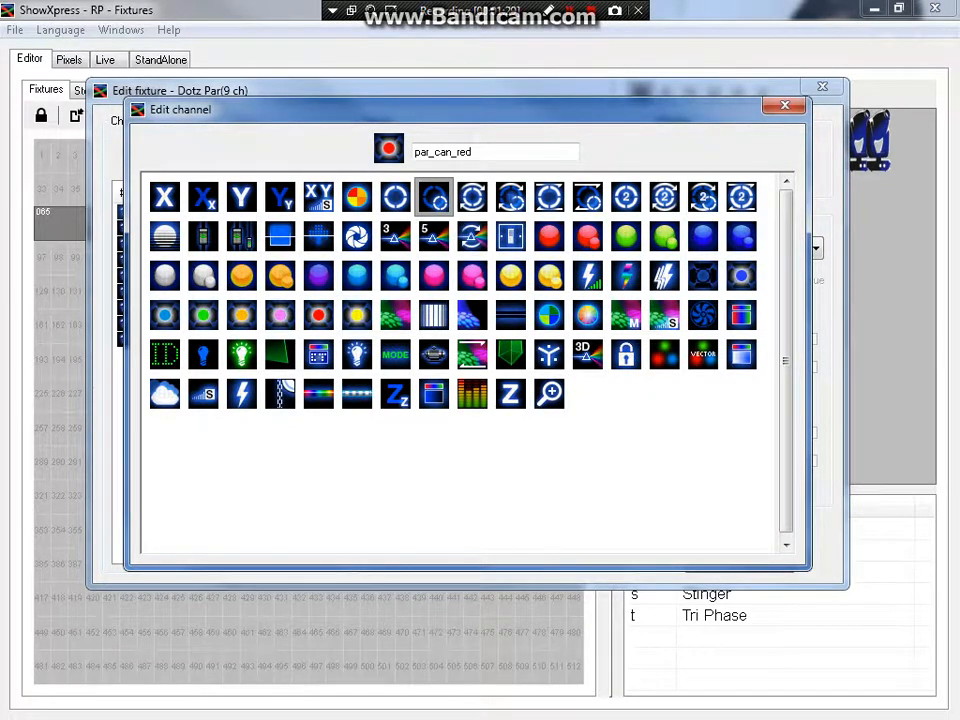
click(785, 105)
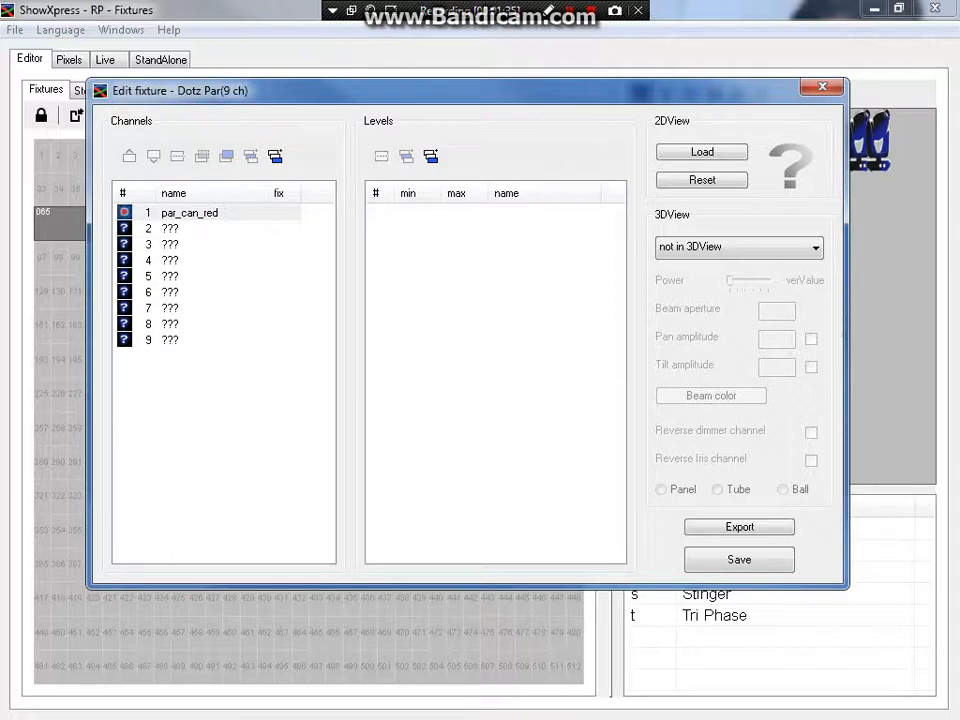
- Add a level to channel 1 named RED, with a minimum of 0 and a maximum of 255
click(190, 213)
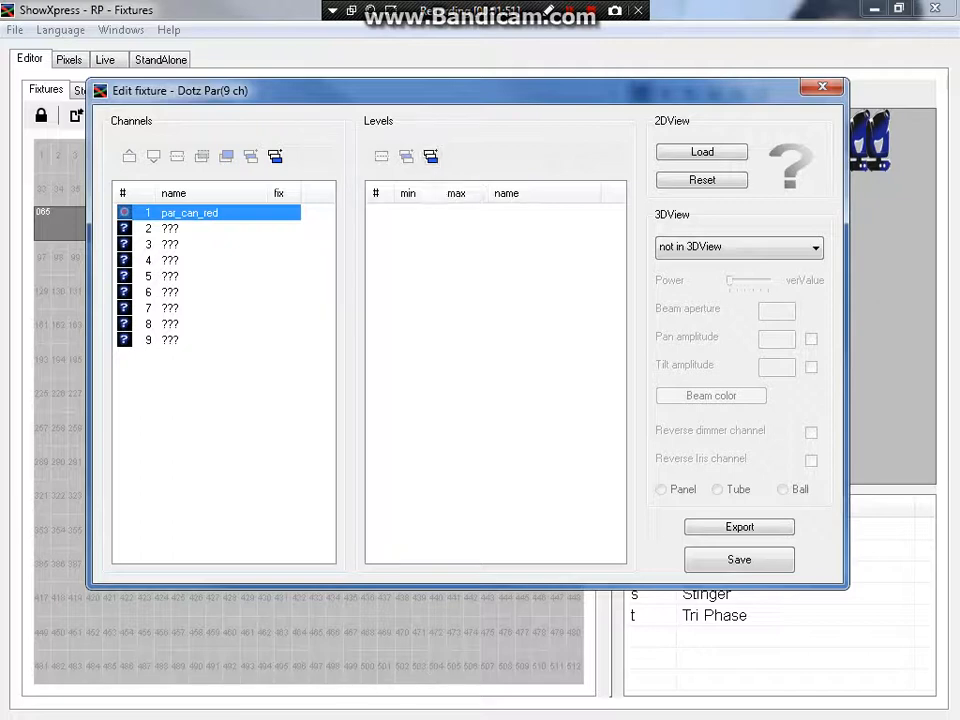
click(430, 156)
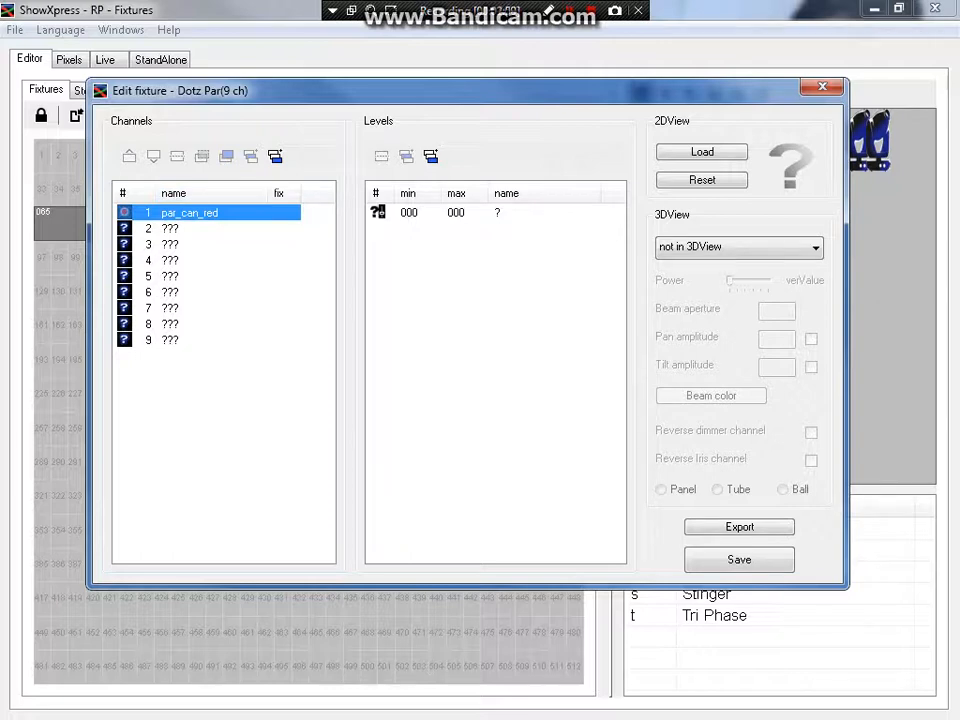
key(alt+Tab)
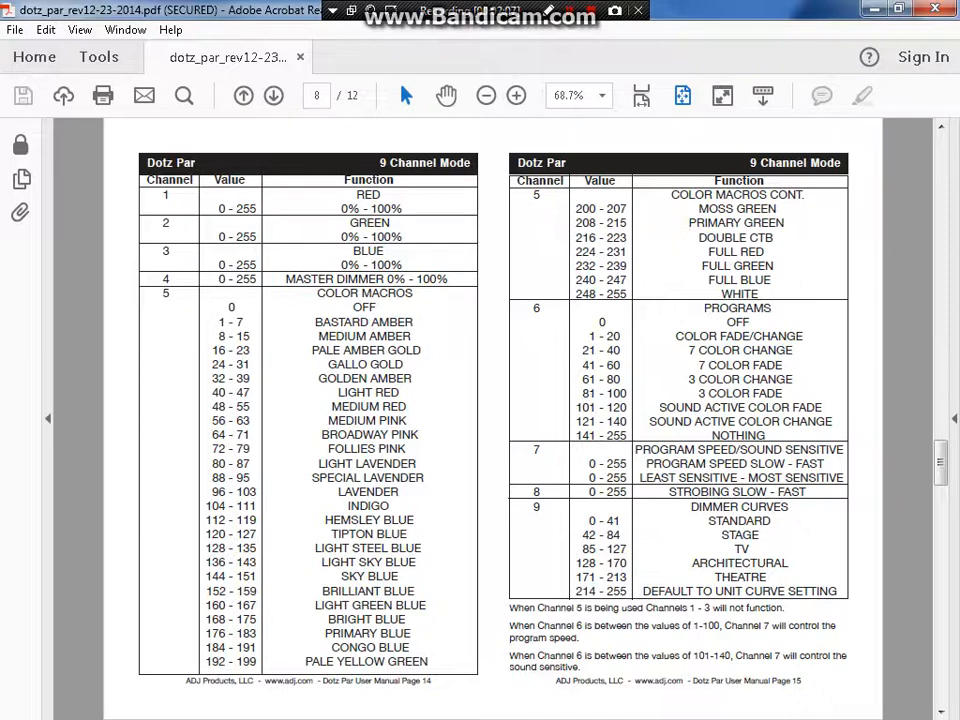
key(alt+Tab)
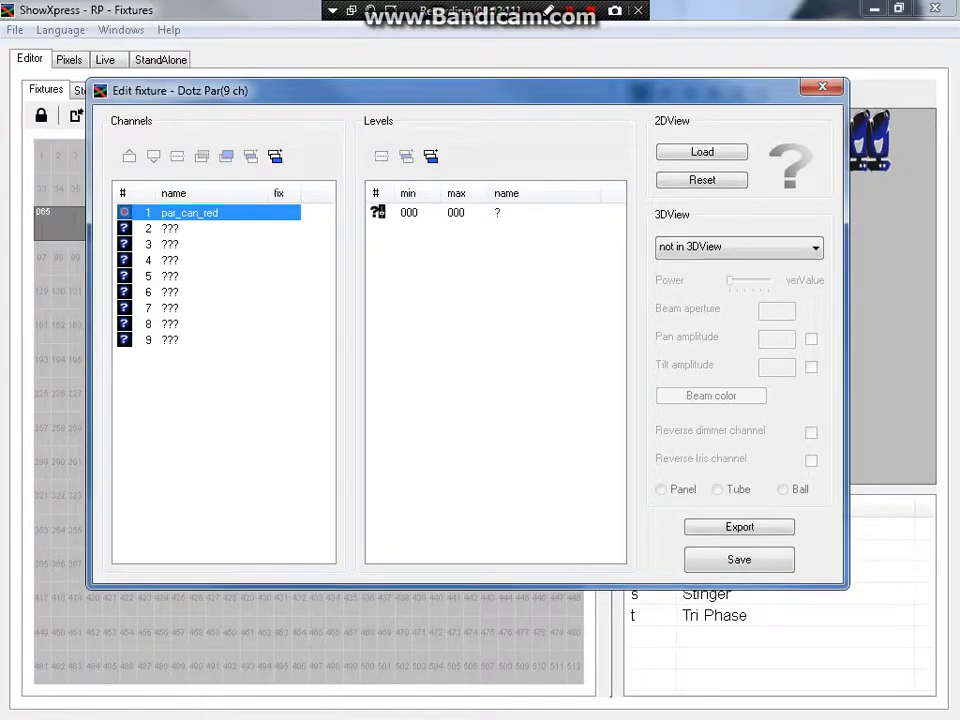
click(480, 212)
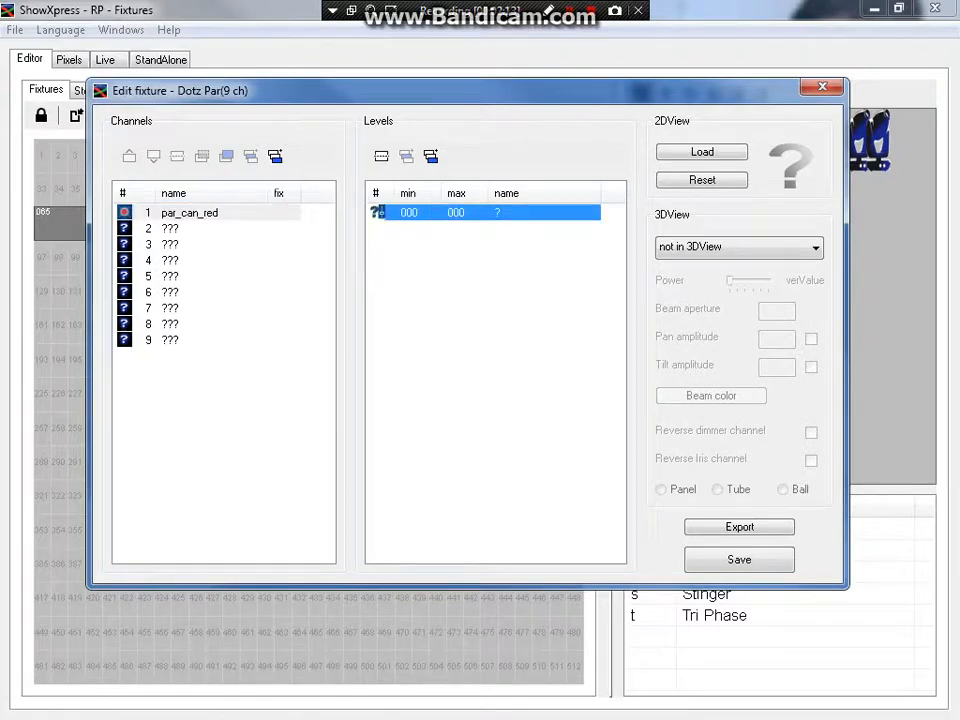
double_click(480, 212)
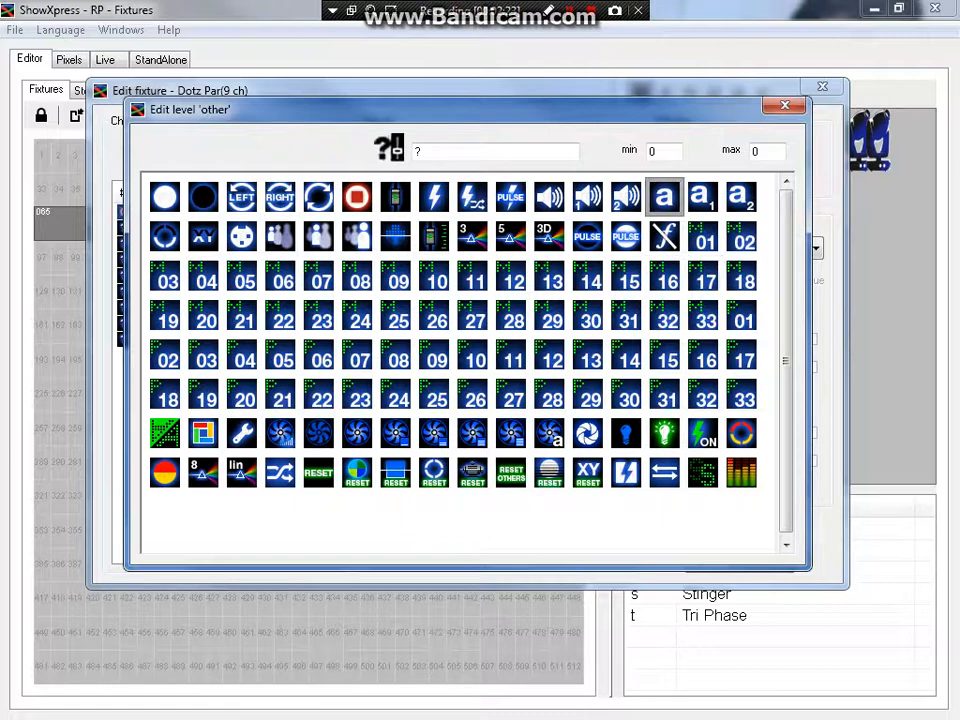
click(495, 151)
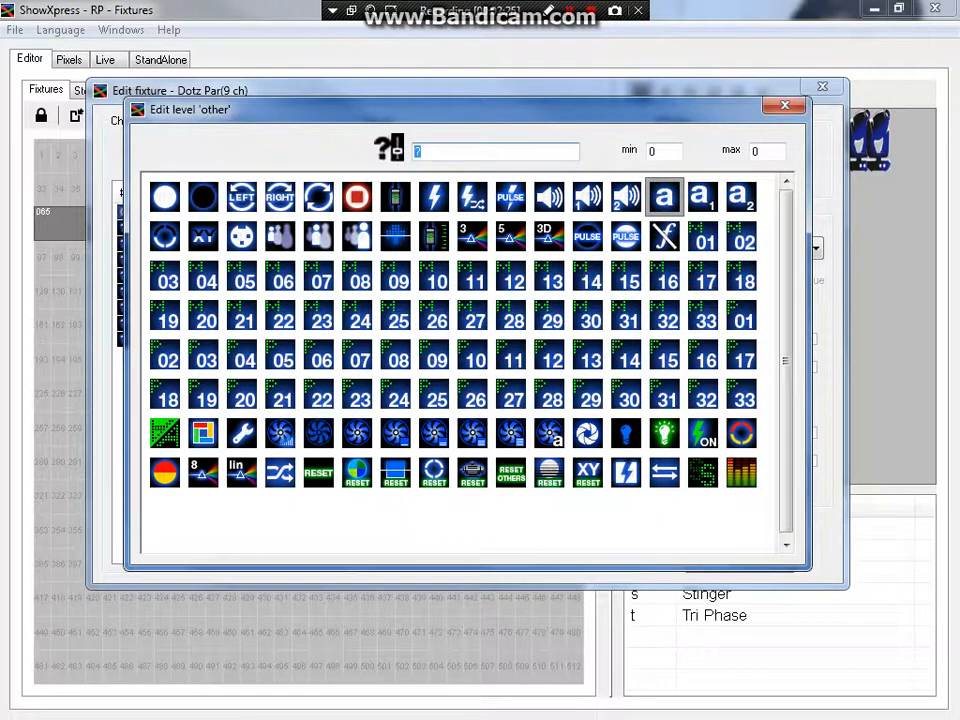
text(RED)
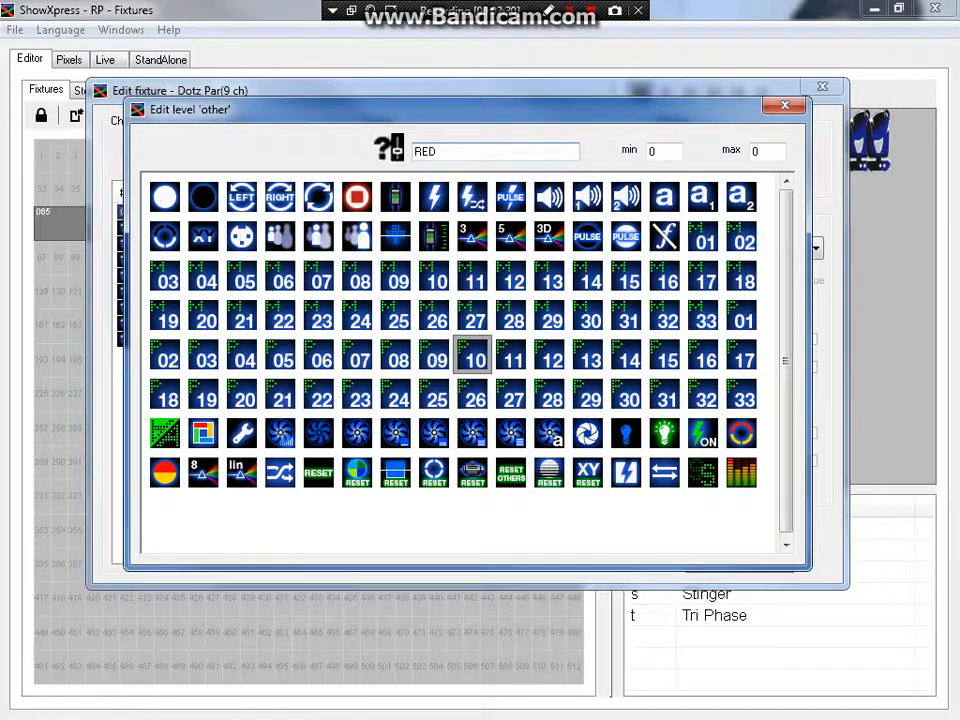
key(Tab)
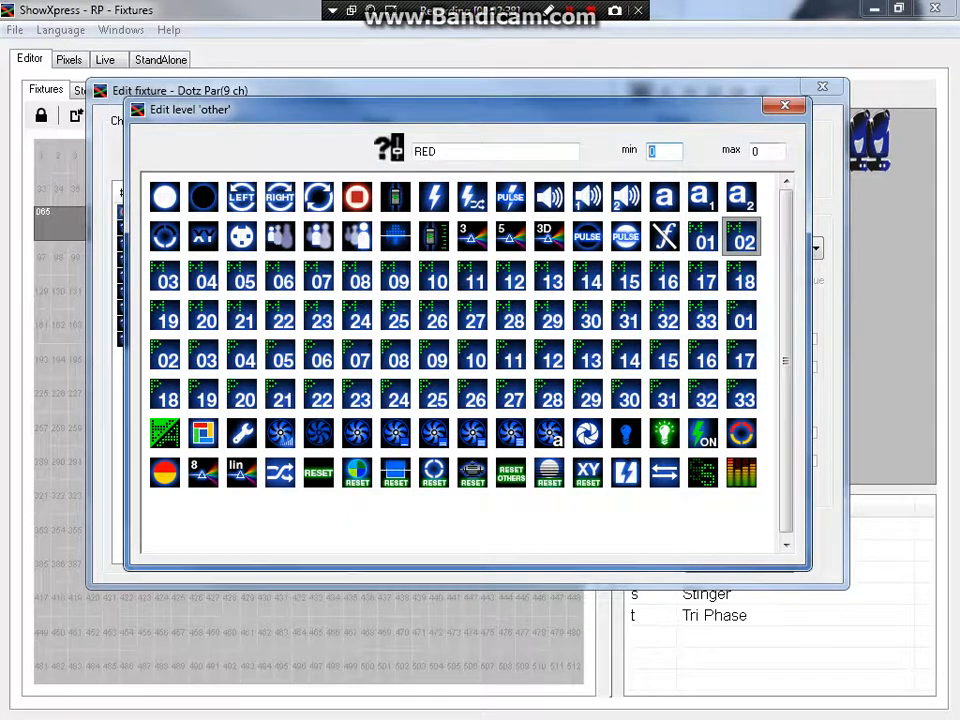
key(Tab)
text(255)
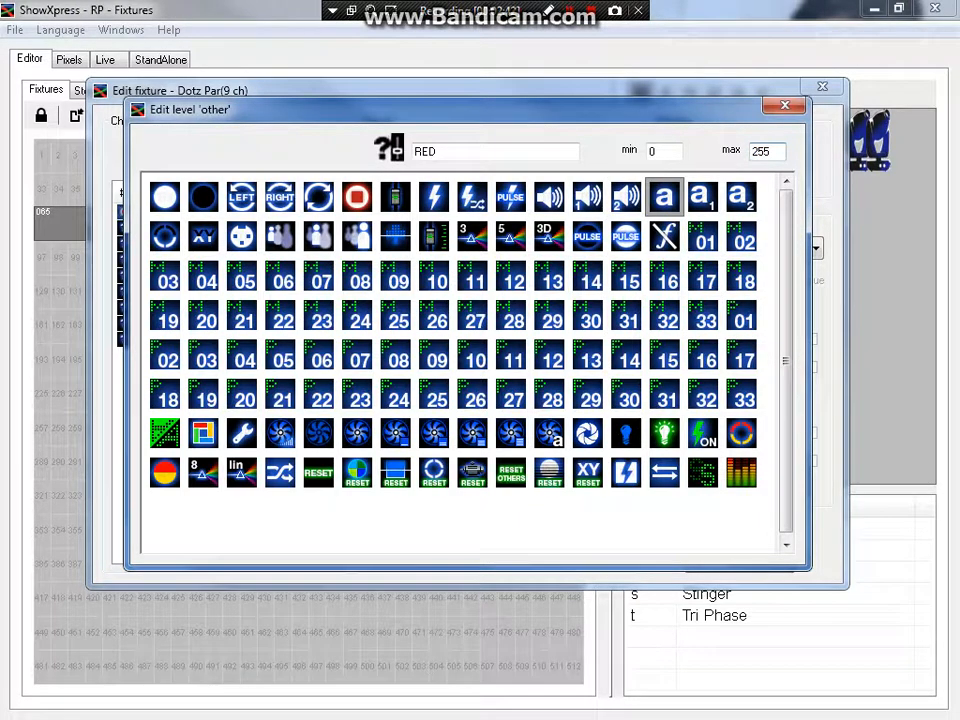
key(Return)
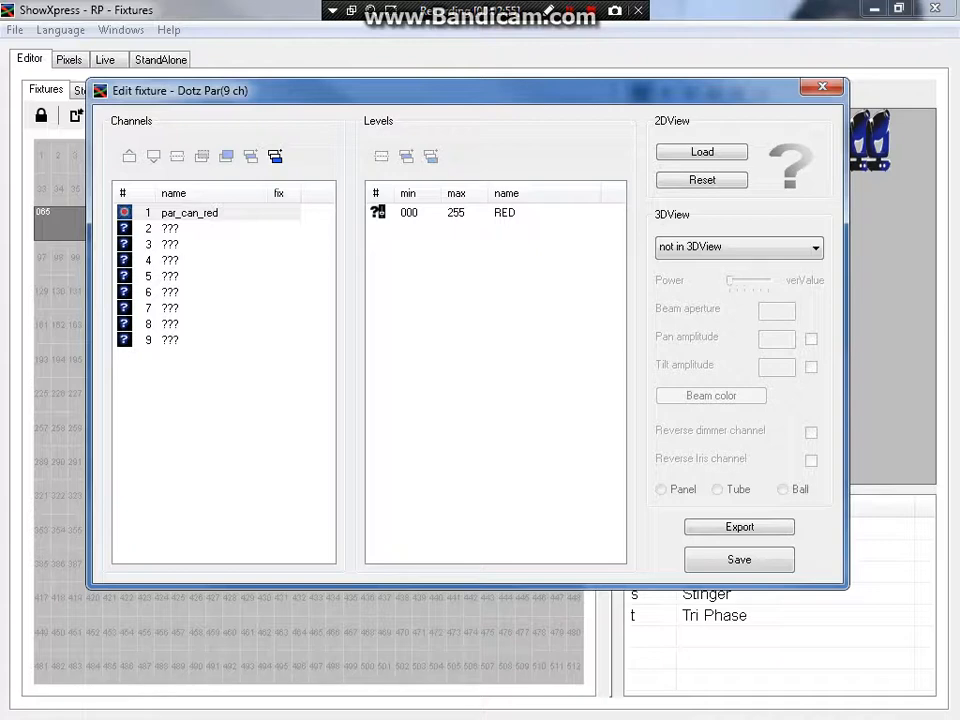
- Switch to the Dotz Par manual in Adobe Acrobat Reader and check channel 2's value range and function in the 9 Channel Mode table
key(alt+Tab)
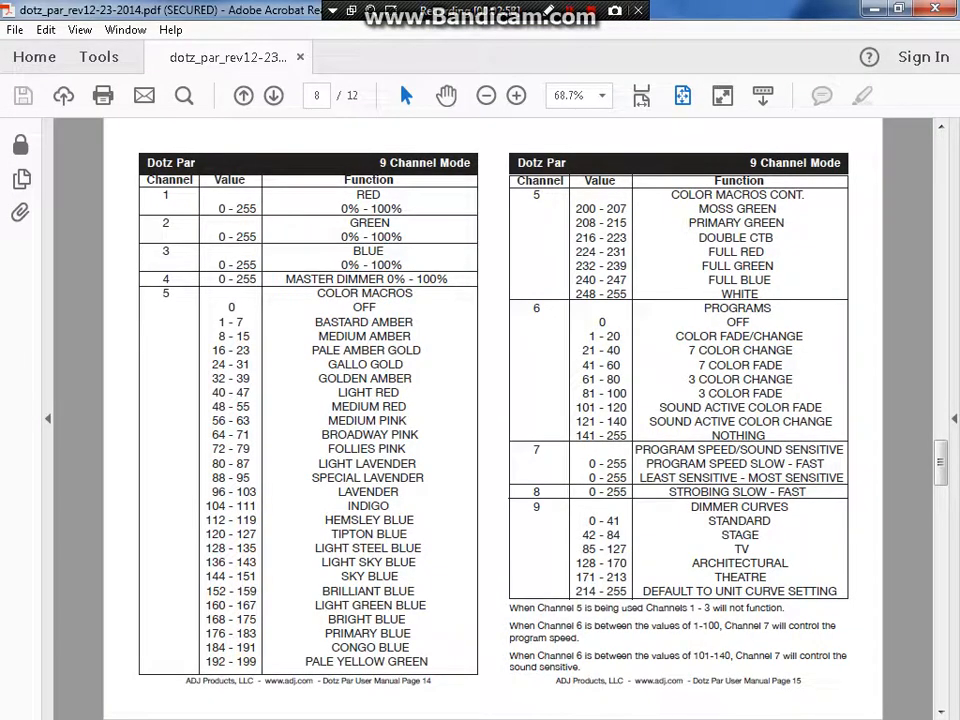
drag(162, 195, 403, 209)
drag(163, 222, 347, 237)
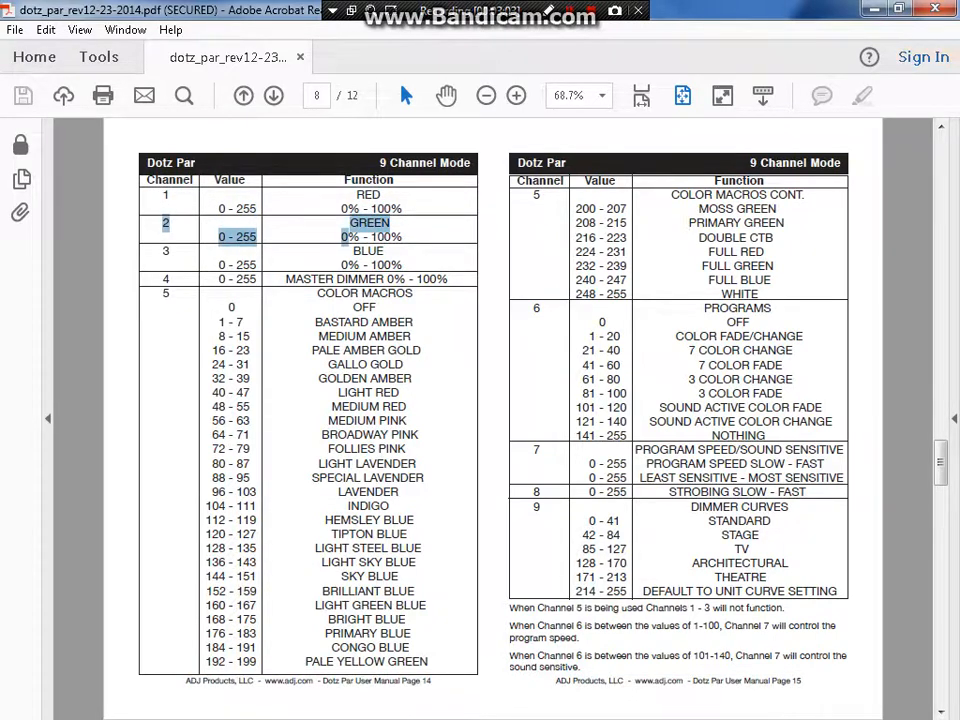
- Switch back to ShowXpress and assign the par_can_green channel type to channel 2 of the Dotz Par fixture
key(alt+Tab)
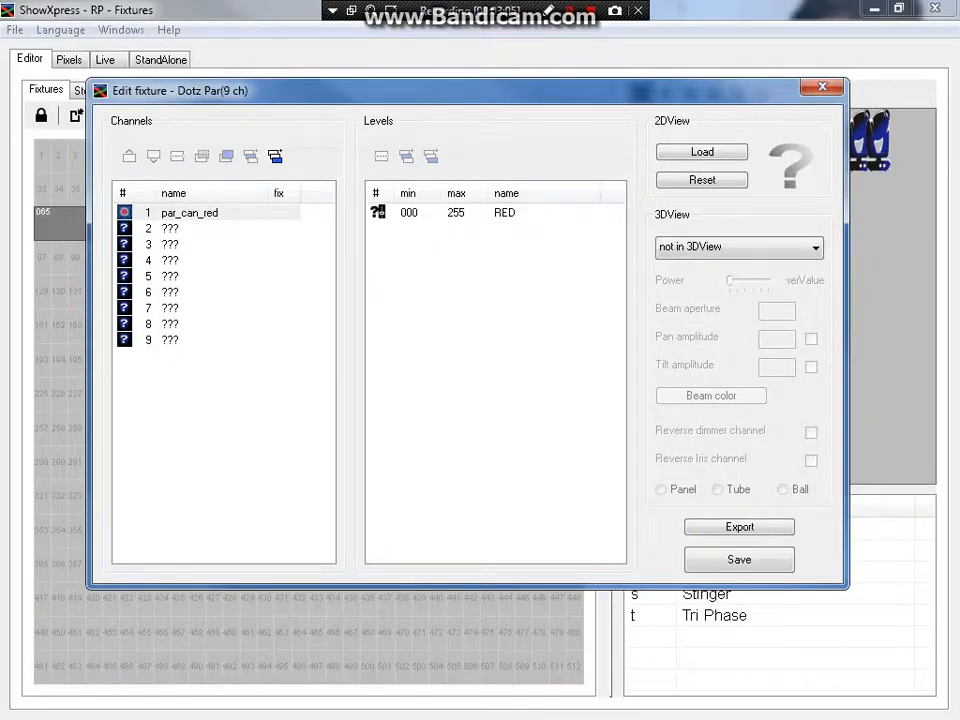
click(170, 228)
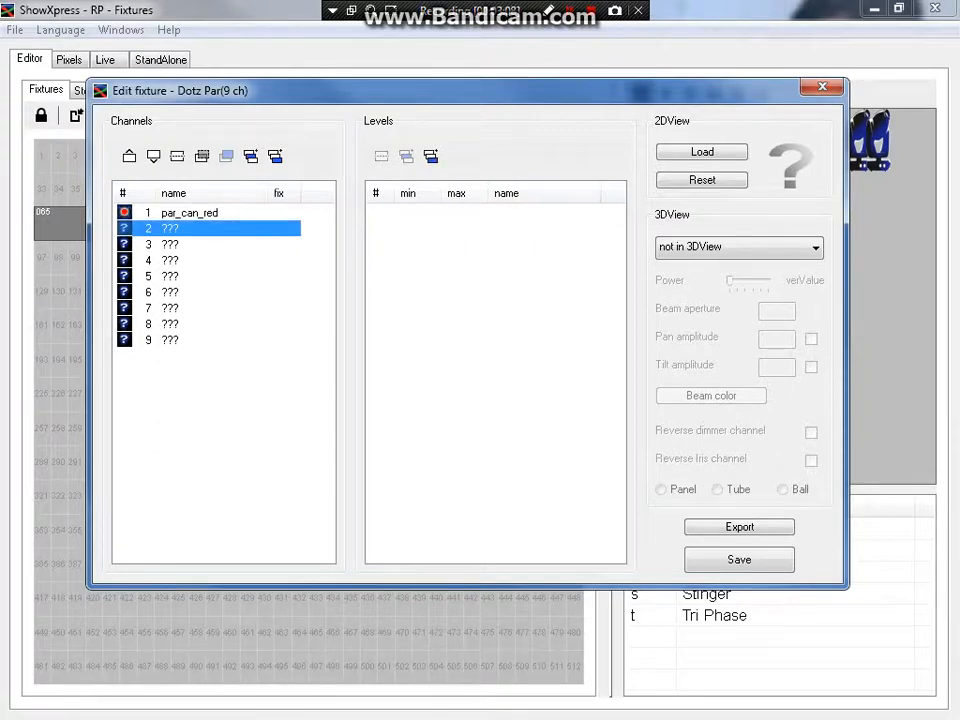
double_click(170, 228)
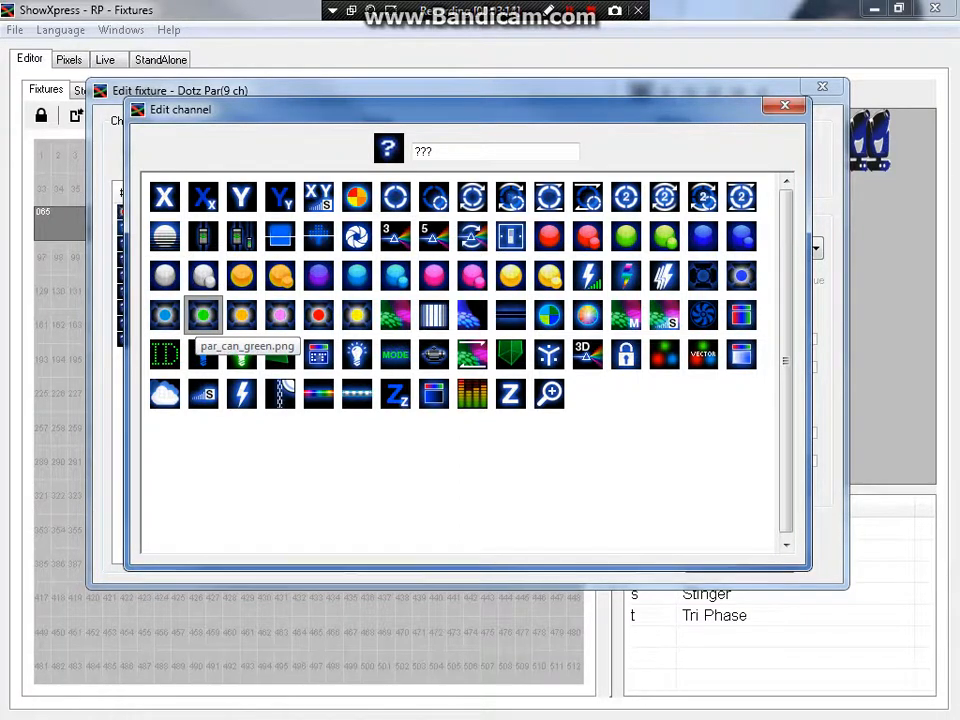
click(203, 318)
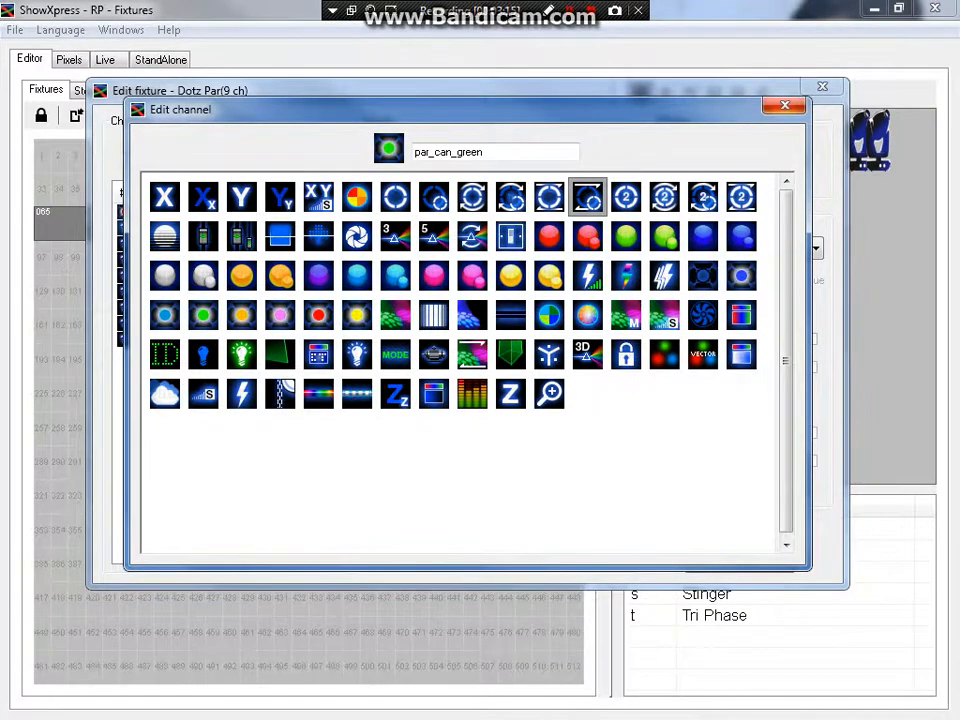
key(Escape)
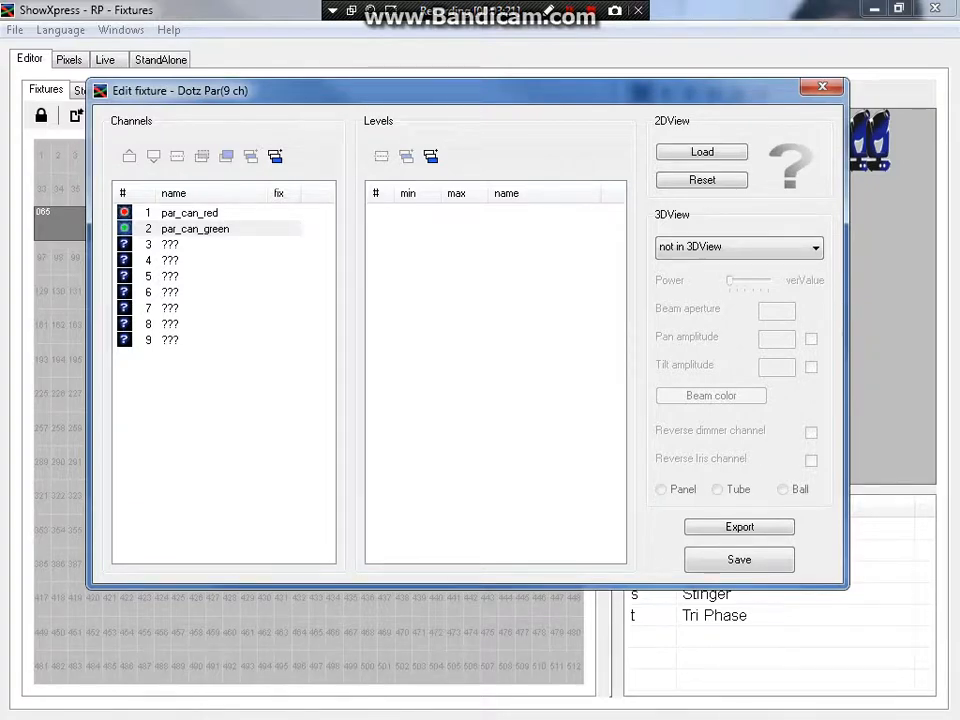
- Add a level to channel 2 named GREEN, with a minimum of 0 and a maximum of 255
click(195, 229)
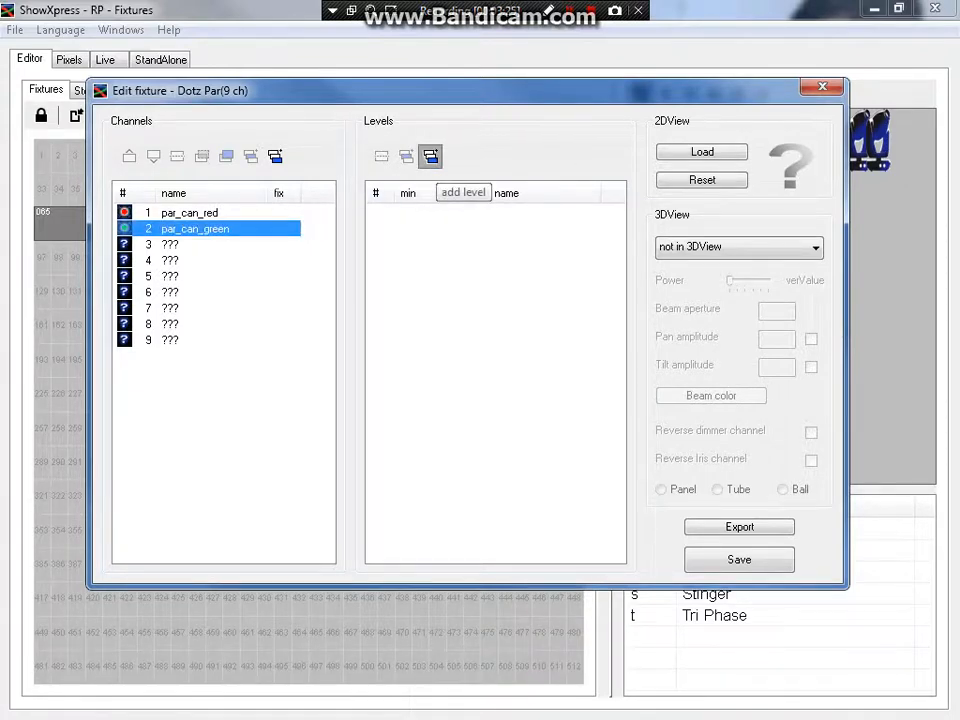
click(430, 156)
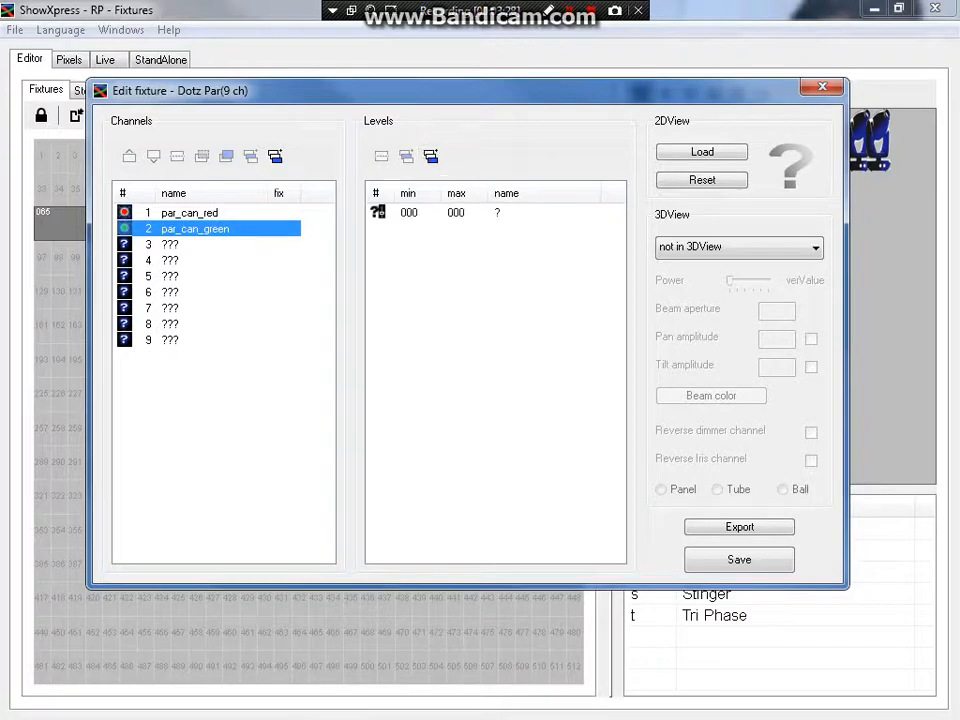
click(420, 212)
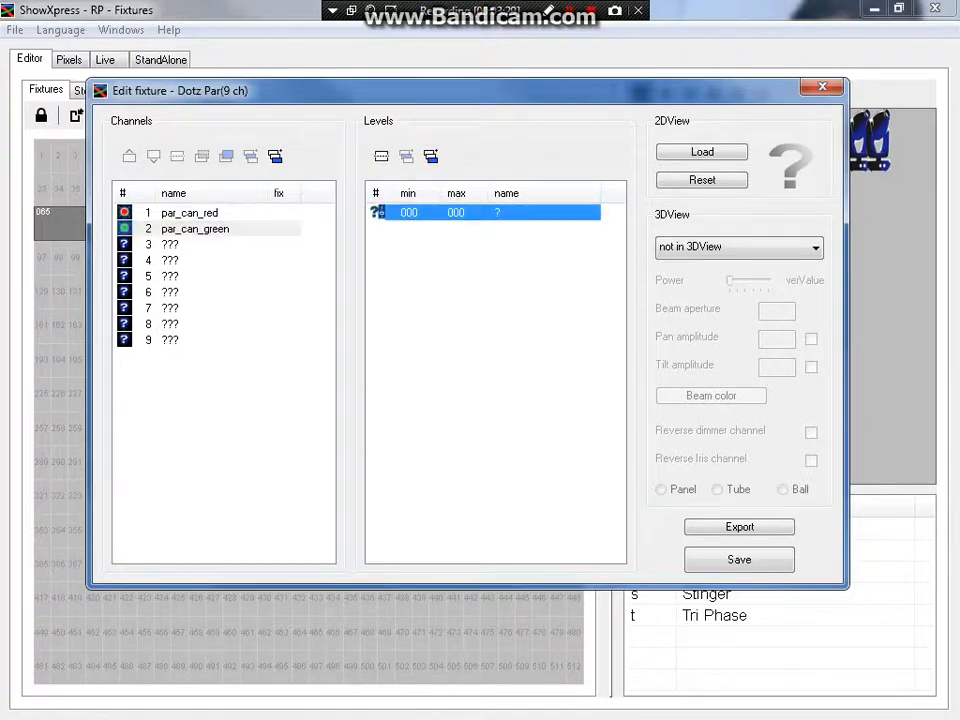
double_click(420, 212)
click(395, 196)
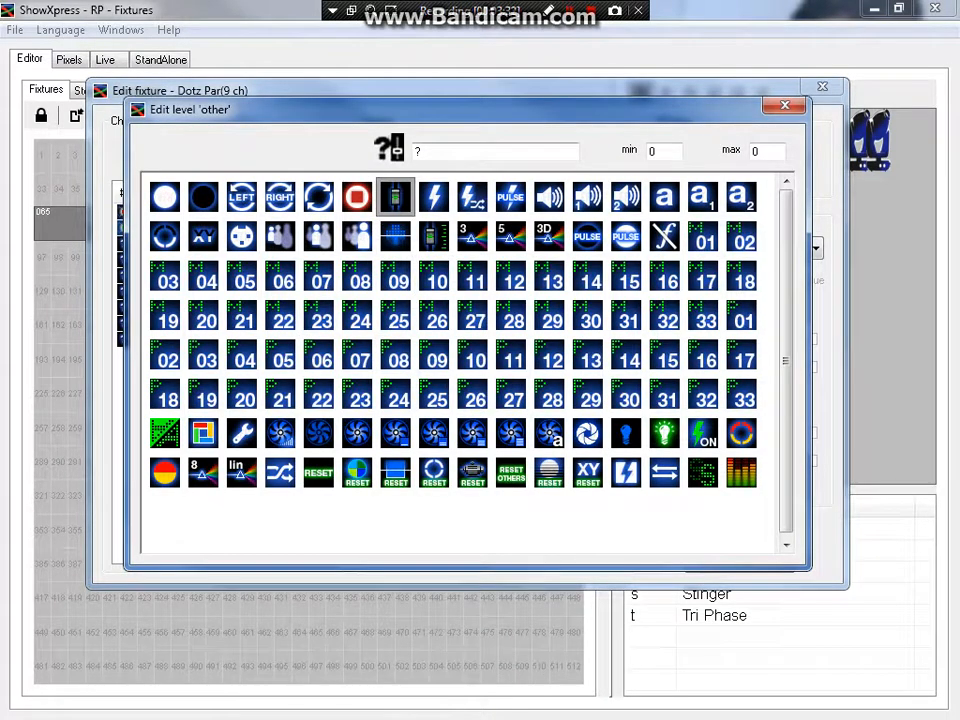
text(G)
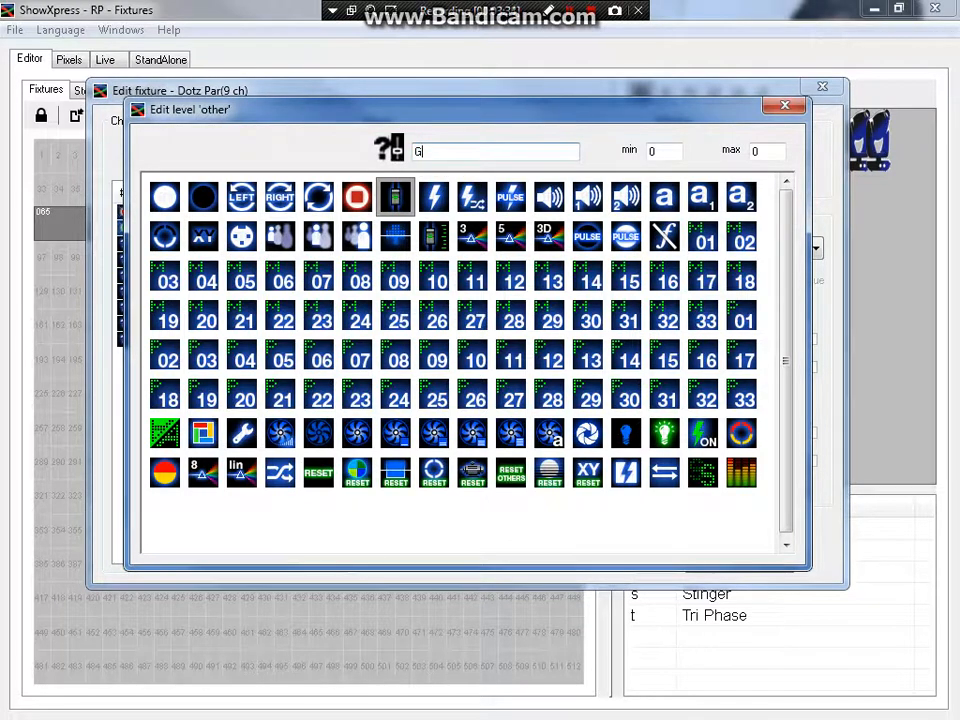
text(REEN)
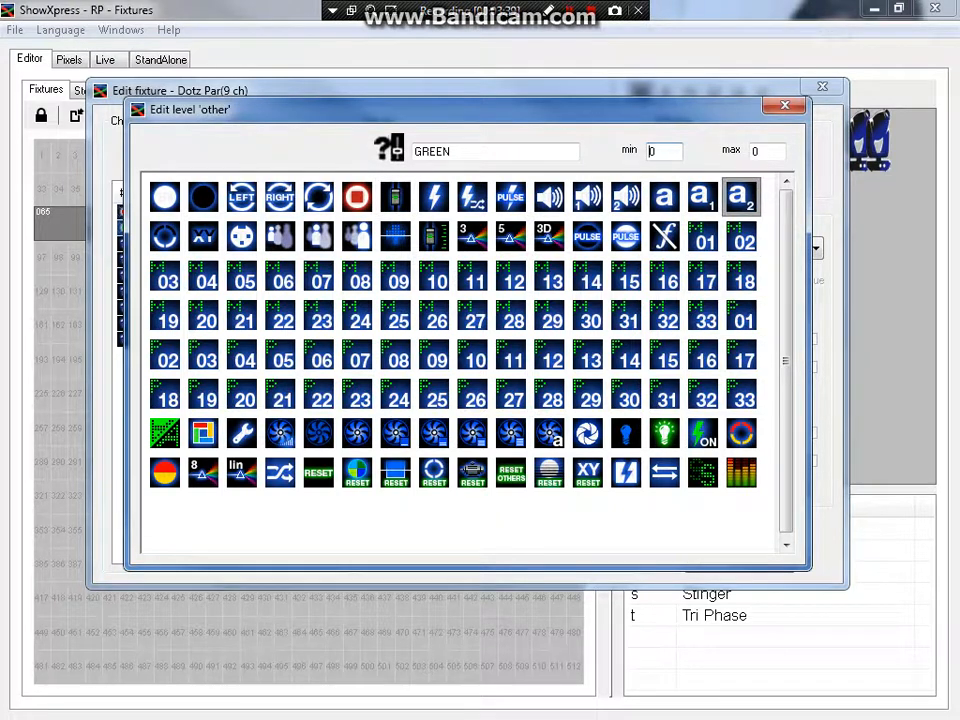
click(768, 151)
text(255)
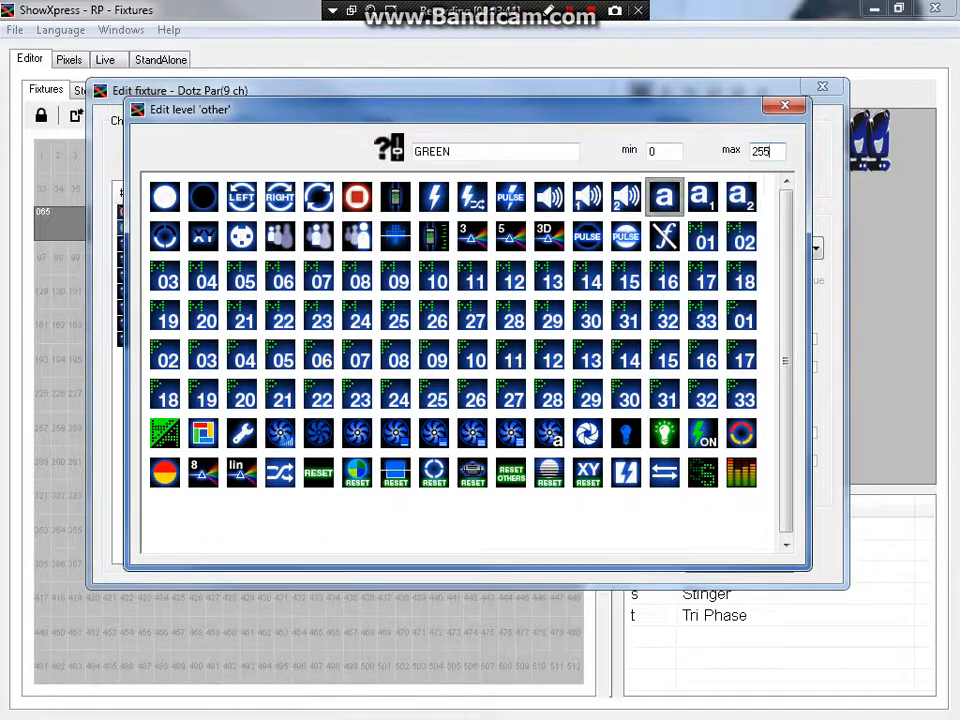
key(Return)
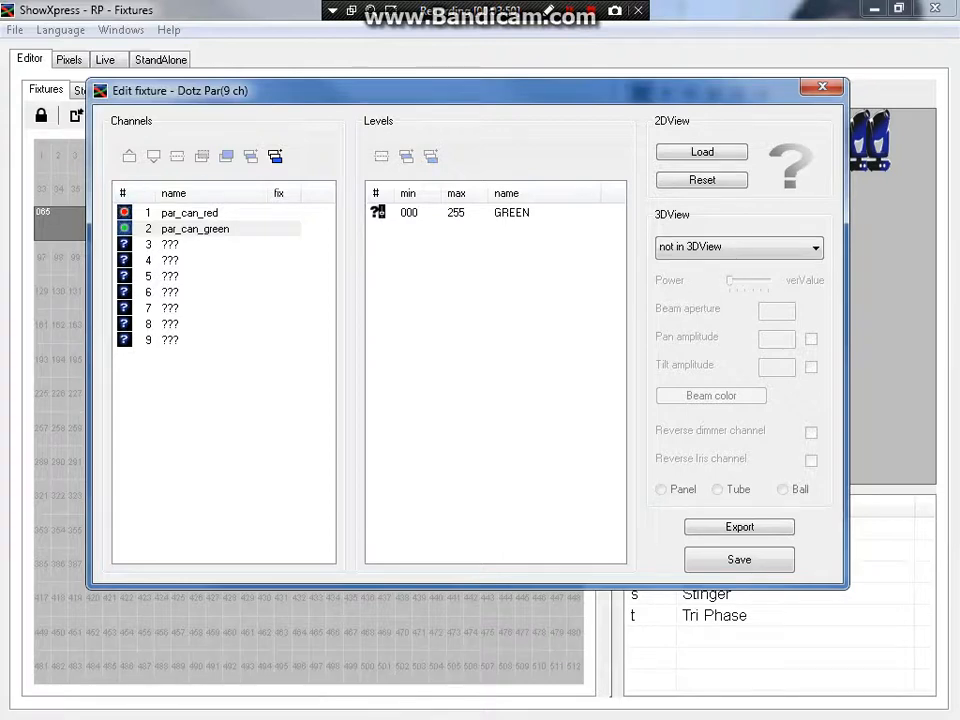
- Assign the par_can_blue channel type to channel 3 of the Dotz Par fixture
click(189, 213)
click(171, 245)
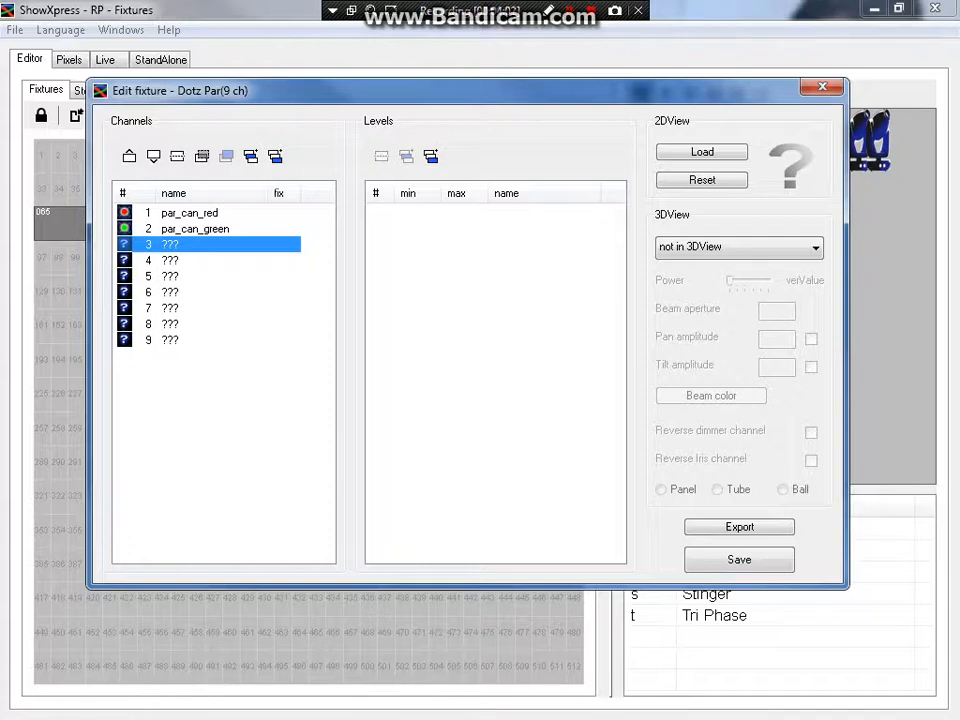
double_click(272, 244)
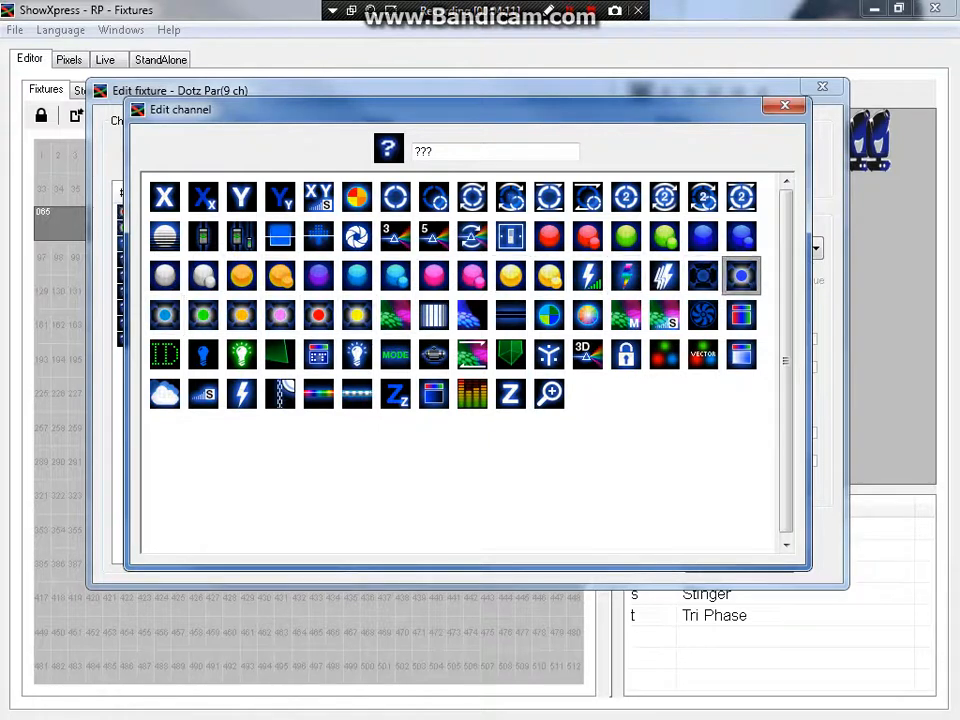
click(741, 276)
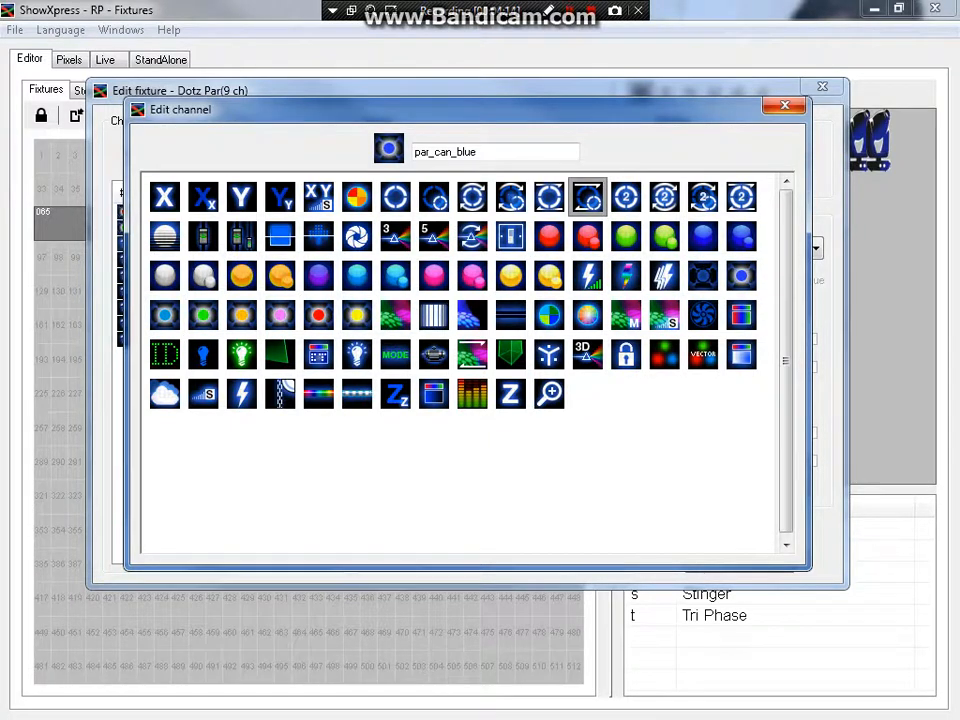
click(785, 106)
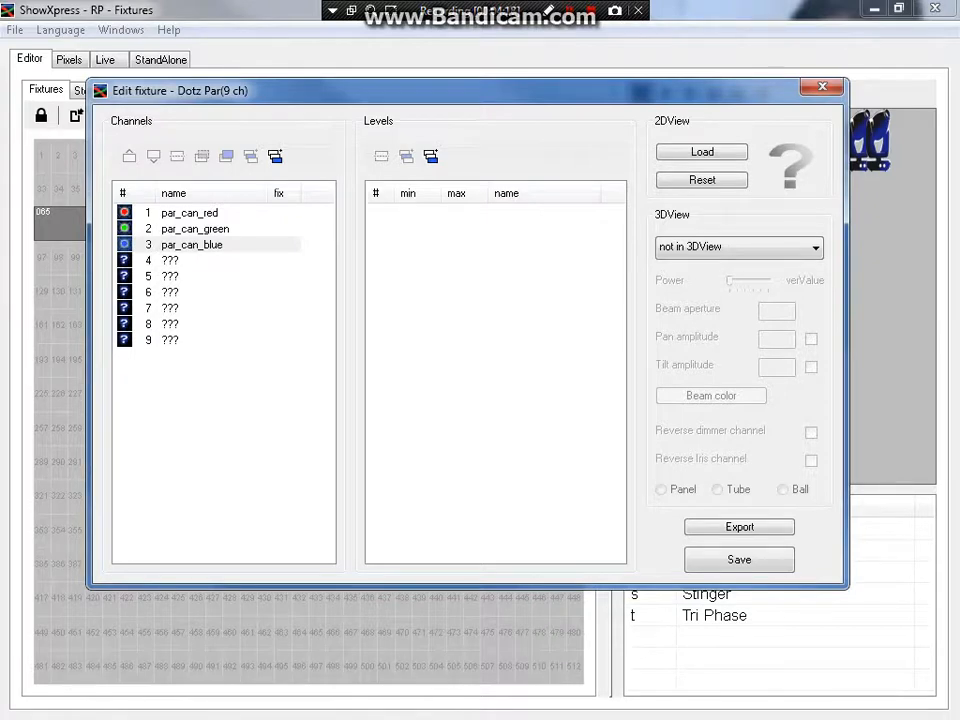
- Add a level to channel 3 named BLUE, with a minimum of 0 and a maximum of 255
click(430, 156)
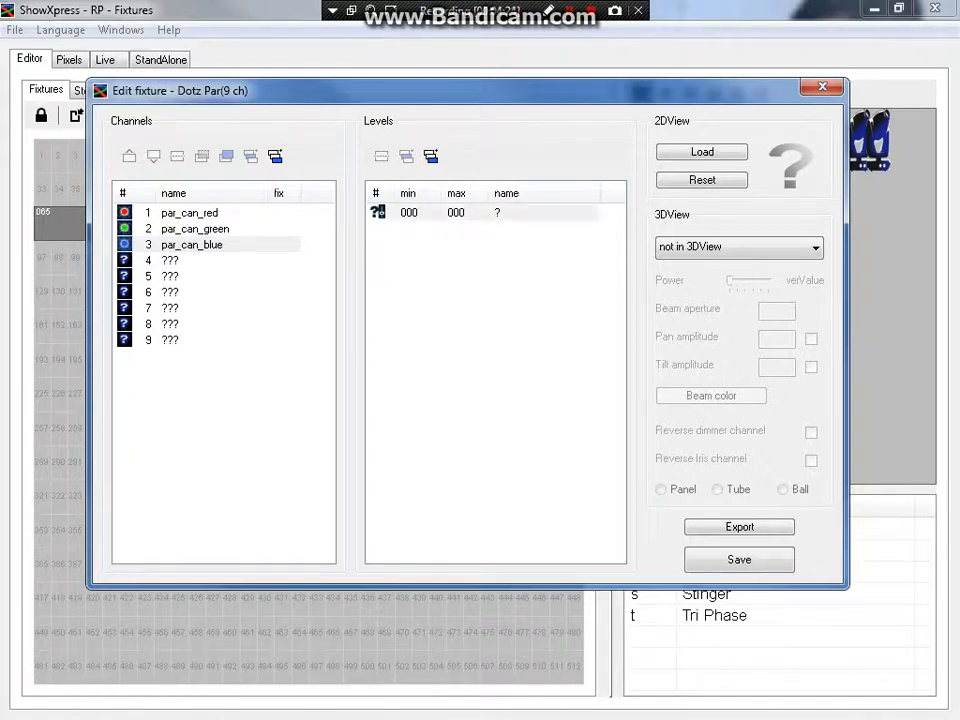
double_click(436, 212)
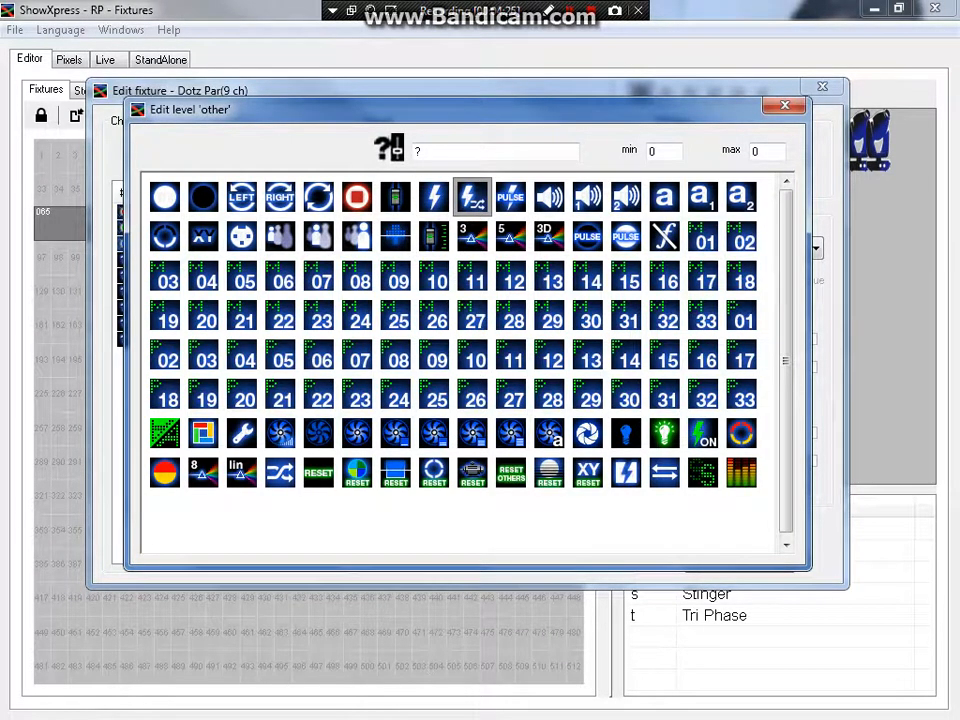
double_click(418, 151)
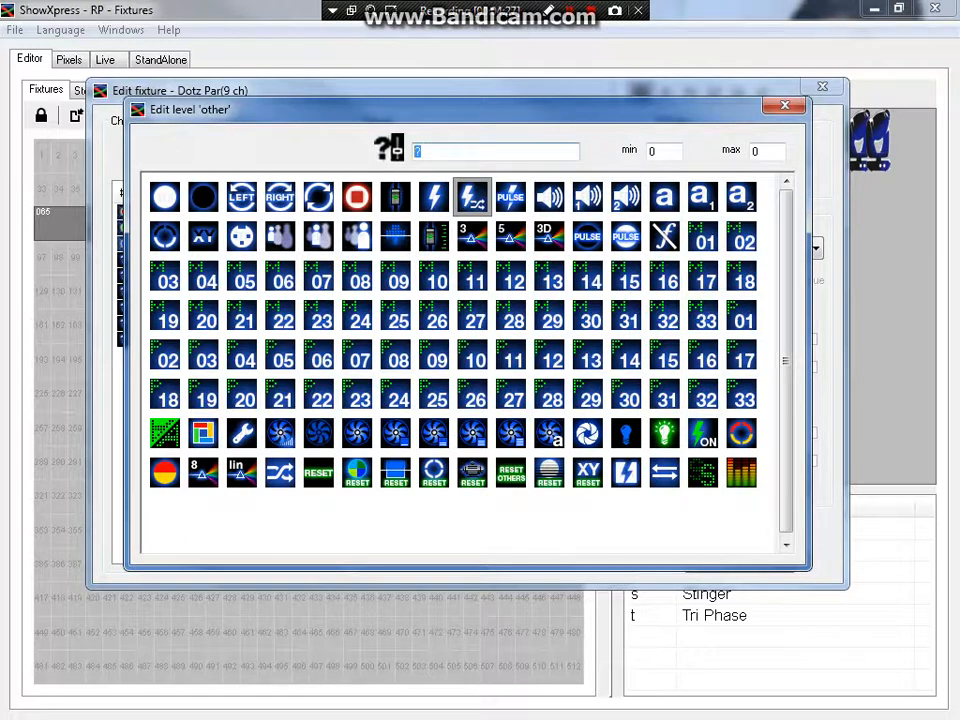
text(BLUE)
key(Tab)
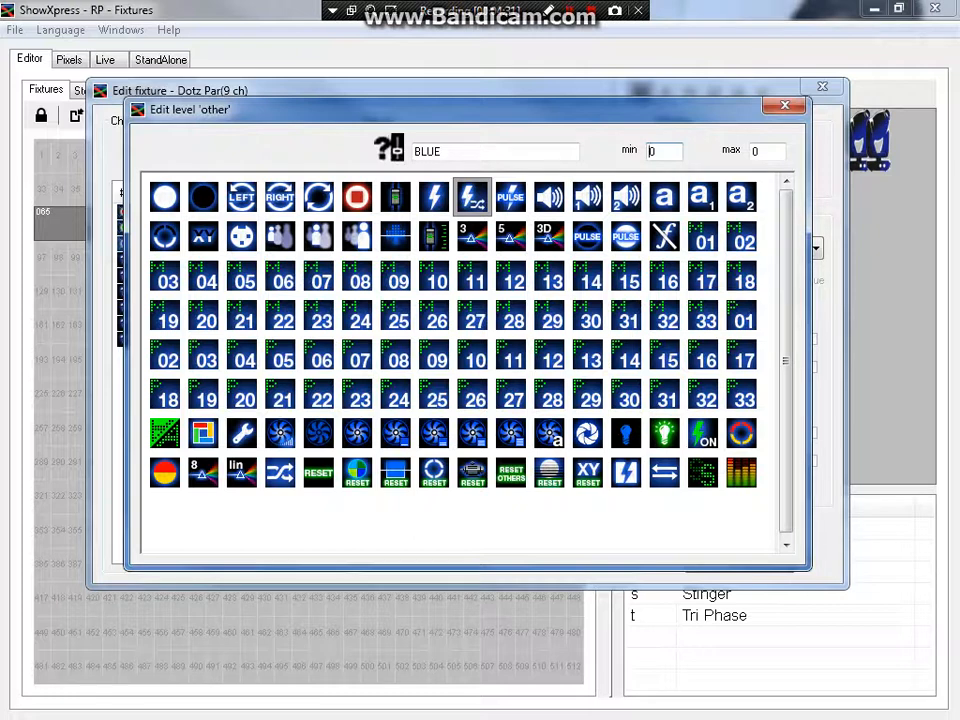
key(Tab)
key(Delete)
text(255)
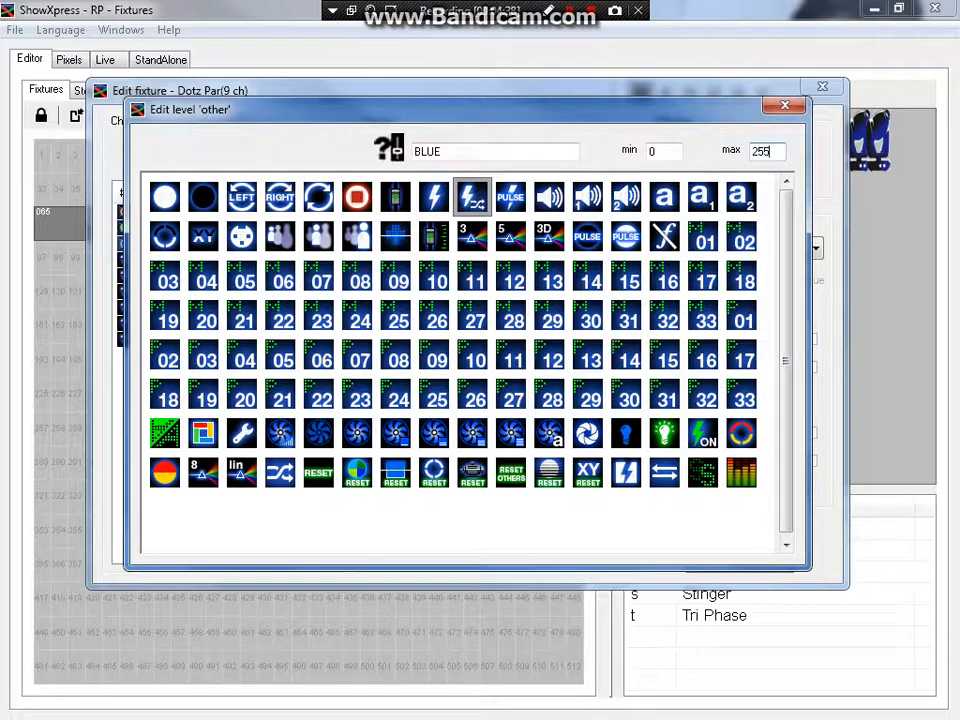
key(Return)
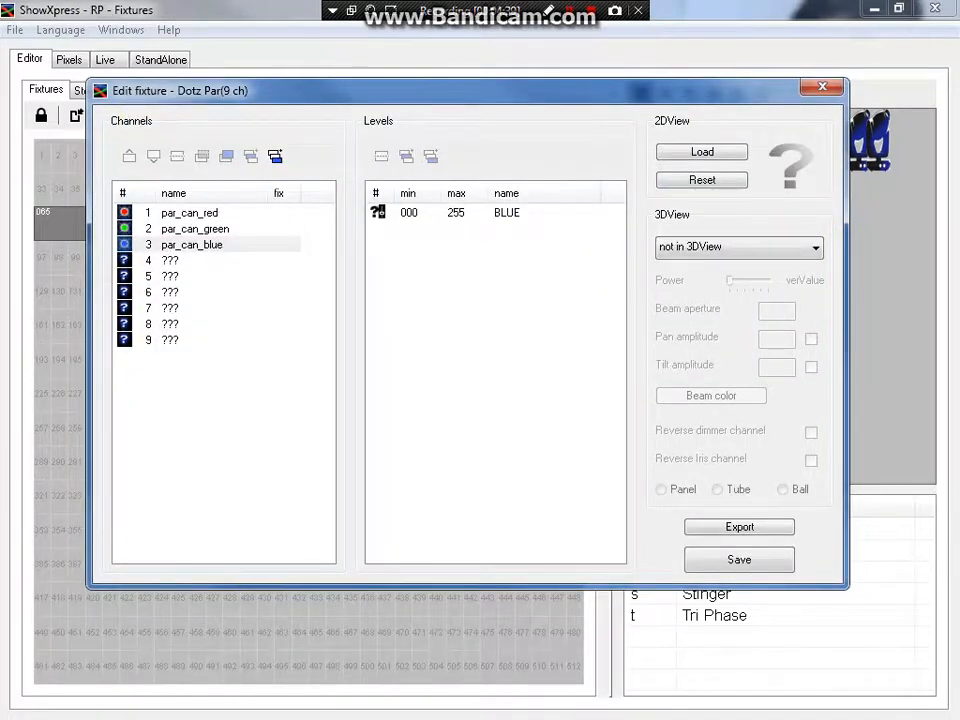
- Review the level defined for each of the red, green and blue channels of the Dotz Par fixture
click(190, 213)
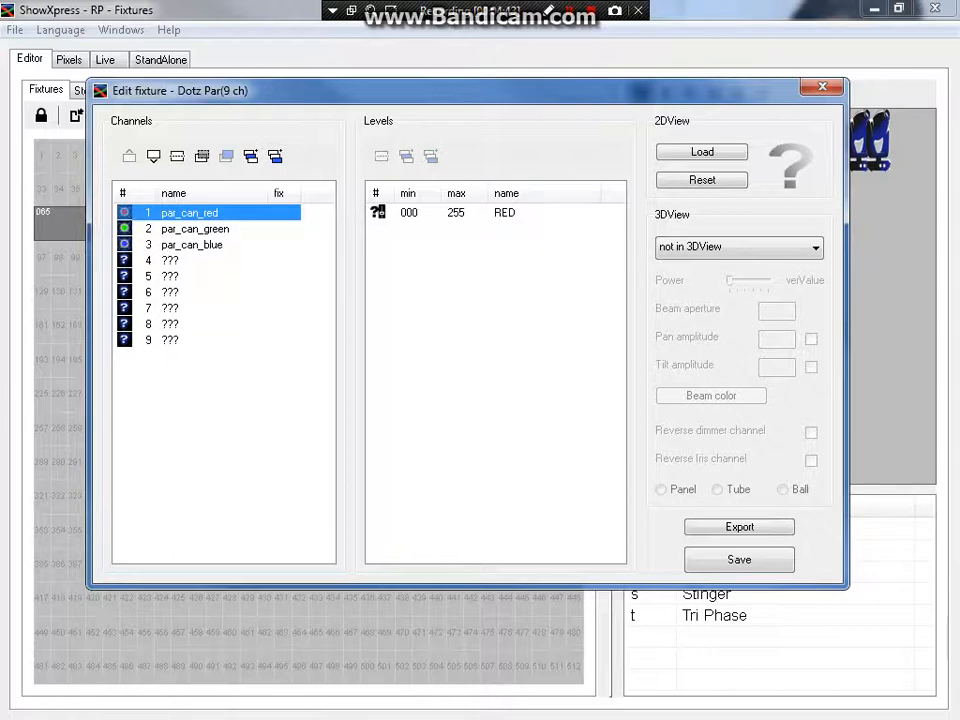
click(195, 229)
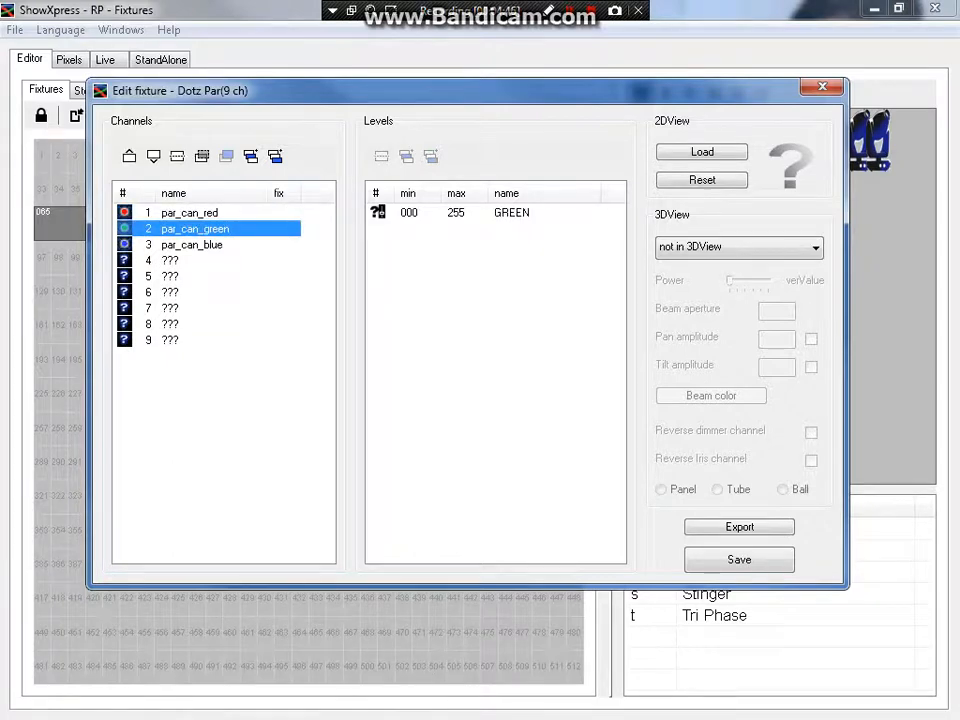
click(190, 213)
click(505, 213)
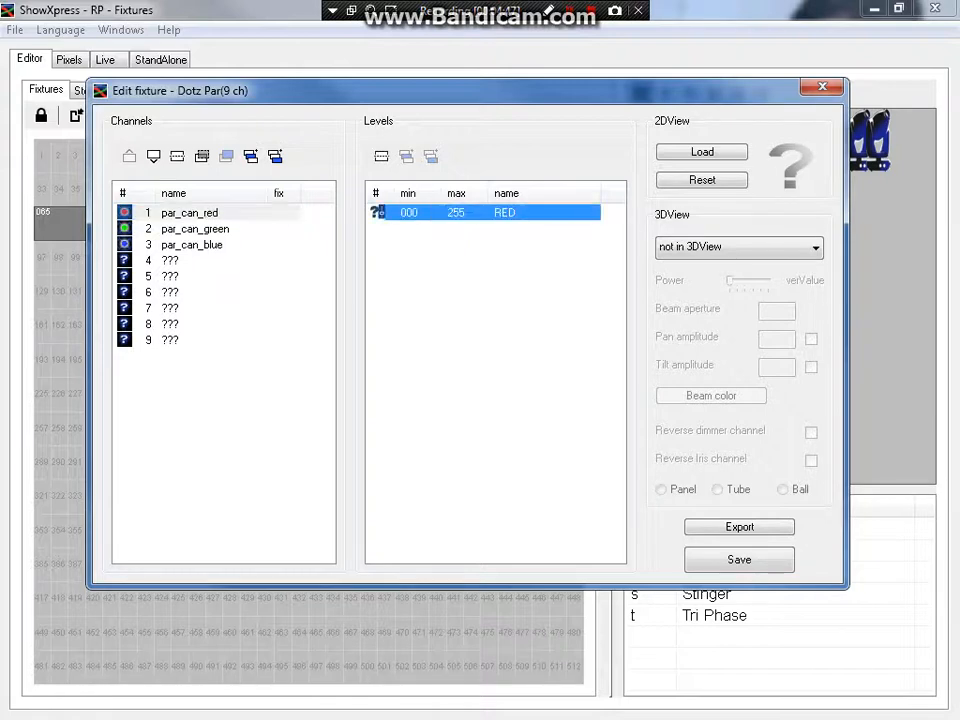
click(195, 229)
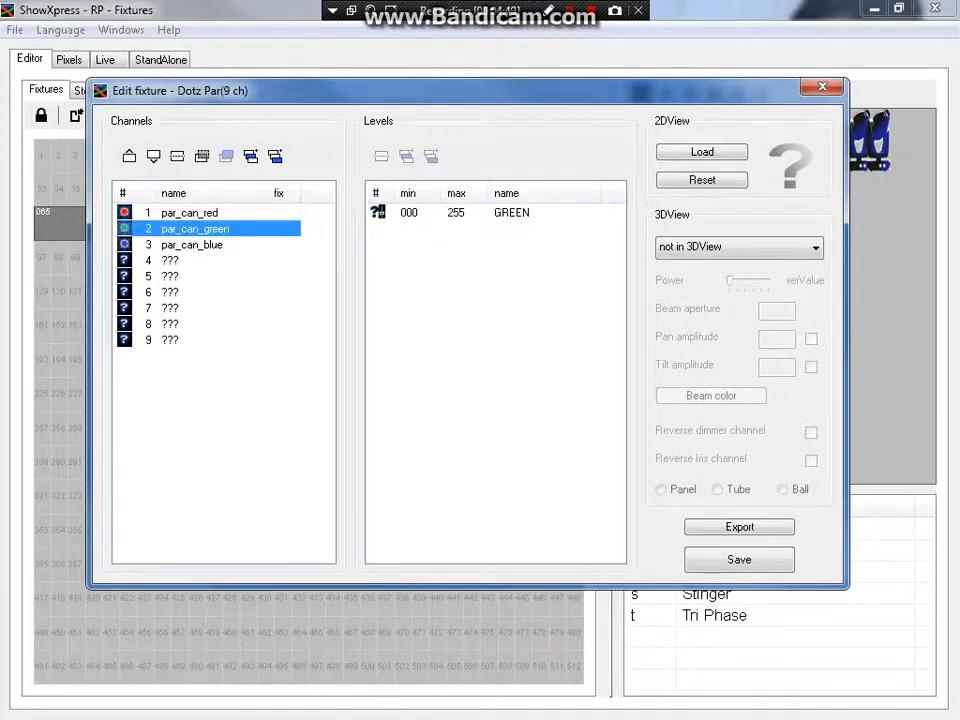
click(511, 213)
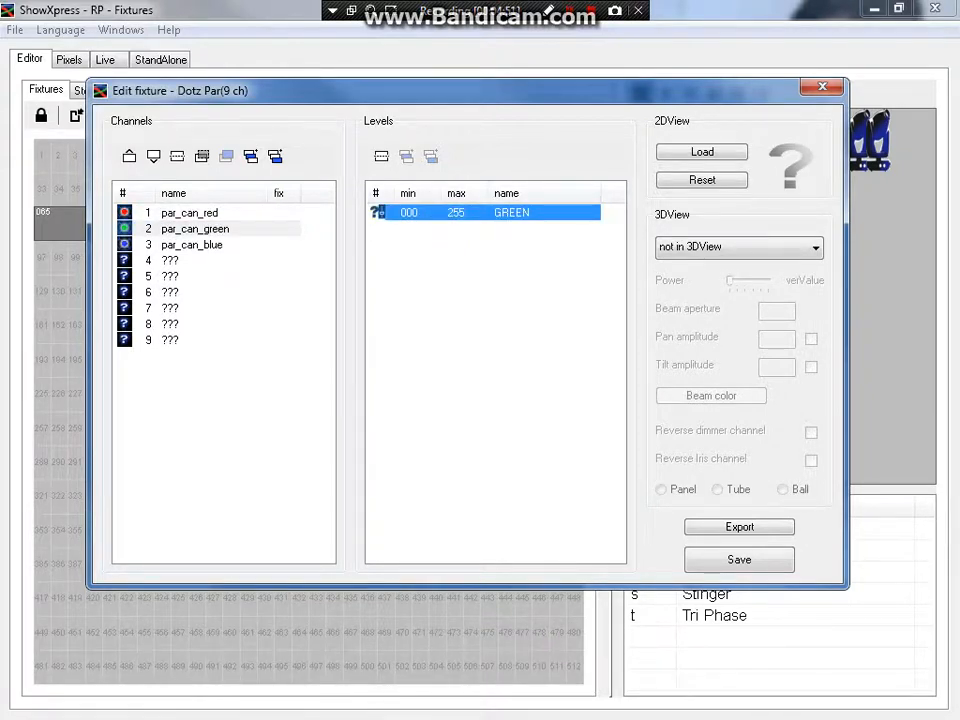
click(192, 245)
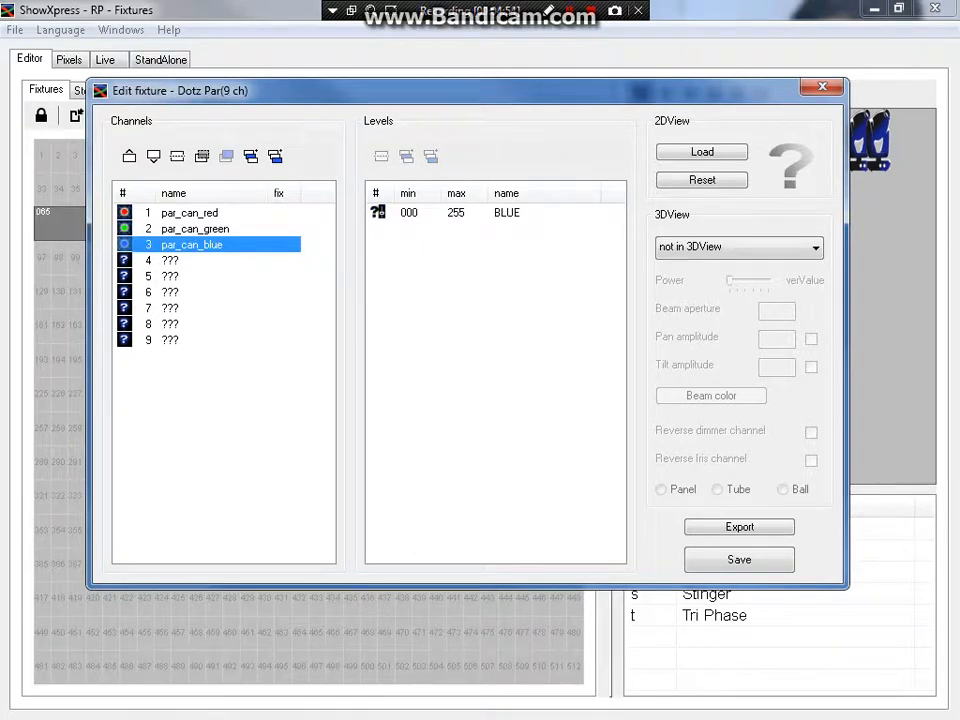
click(508, 213)
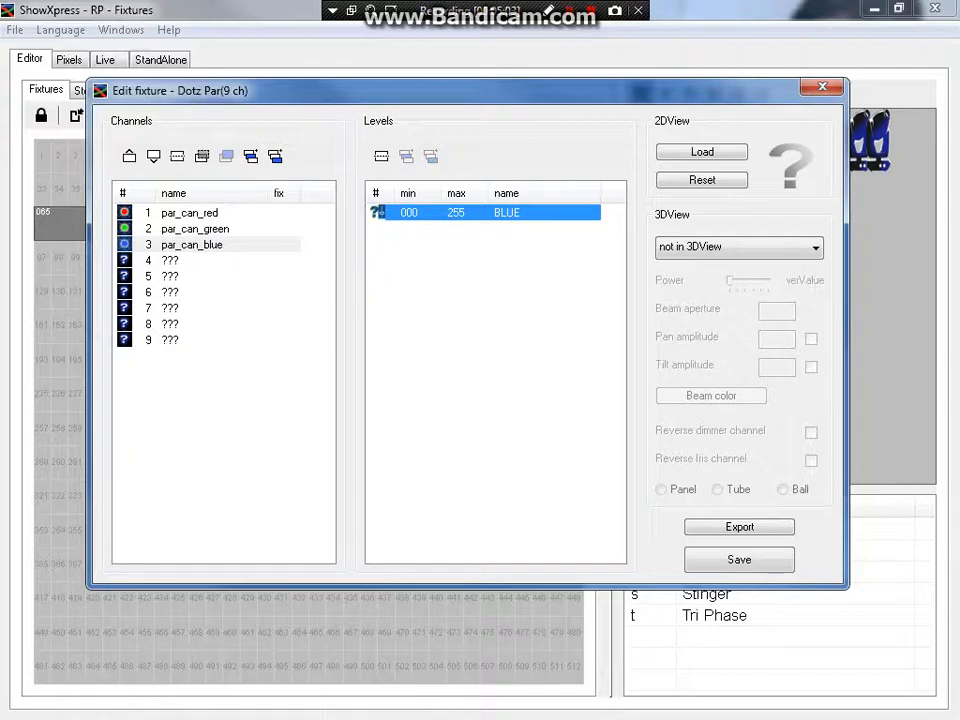
- Switch to the Dotz Par manual in Adobe Acrobat Reader and examine channel 4's value range and function in the 9 Channel Mode table
key(alt+Tab)
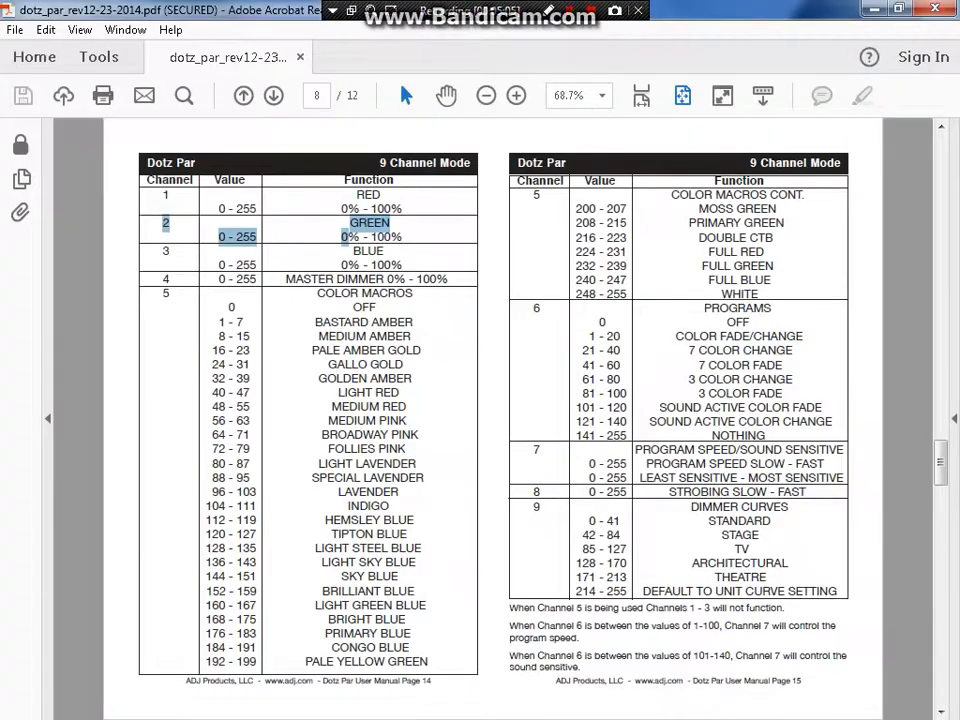
click(165, 282)
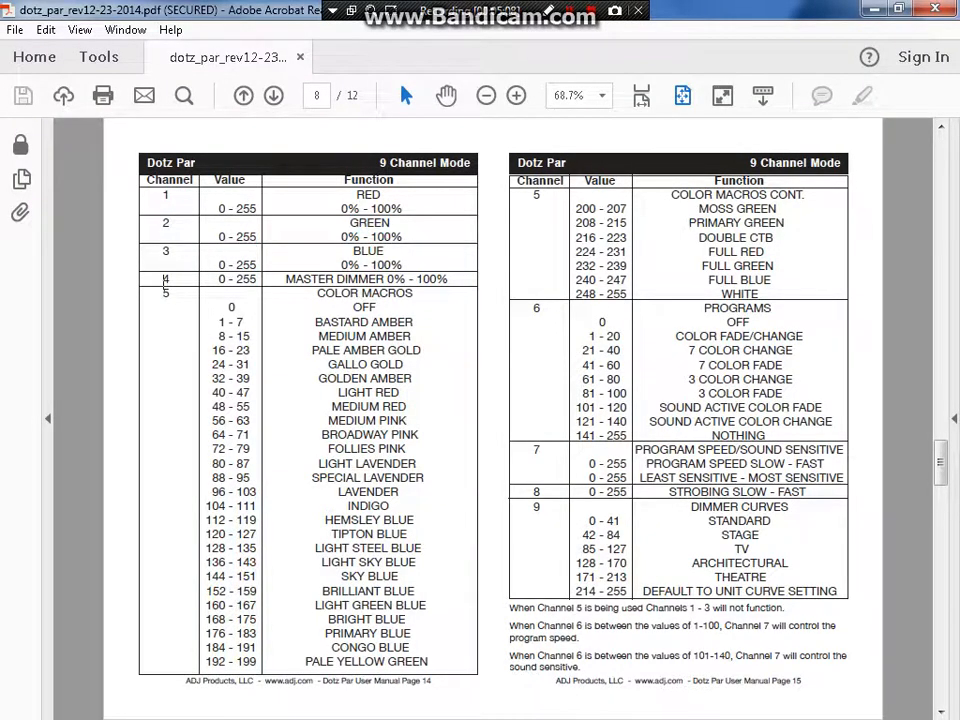
key(shift+Right)
key(shift+Right)
key(shift+Right)
key(shift+Right)
key(shift+Right)
key(shift+Right)
key(shift+Right)
key(shift+Right)
key(shift+Right)
key(shift+Right)
key(shift+Right)
key(shift+Right)
key(shift+Right)
key(shift+Right)
key(shift+Right)
key(shift+Right)
key(shift+Right)
key(shift+Right)
key(shift+Right)
key(shift+Right)
key(shift+Up)
key(shift+Up)
key(shift+Up)
key(shift+Up)
key(shift+Up)
key(shift+Up)
key(shift+Up)
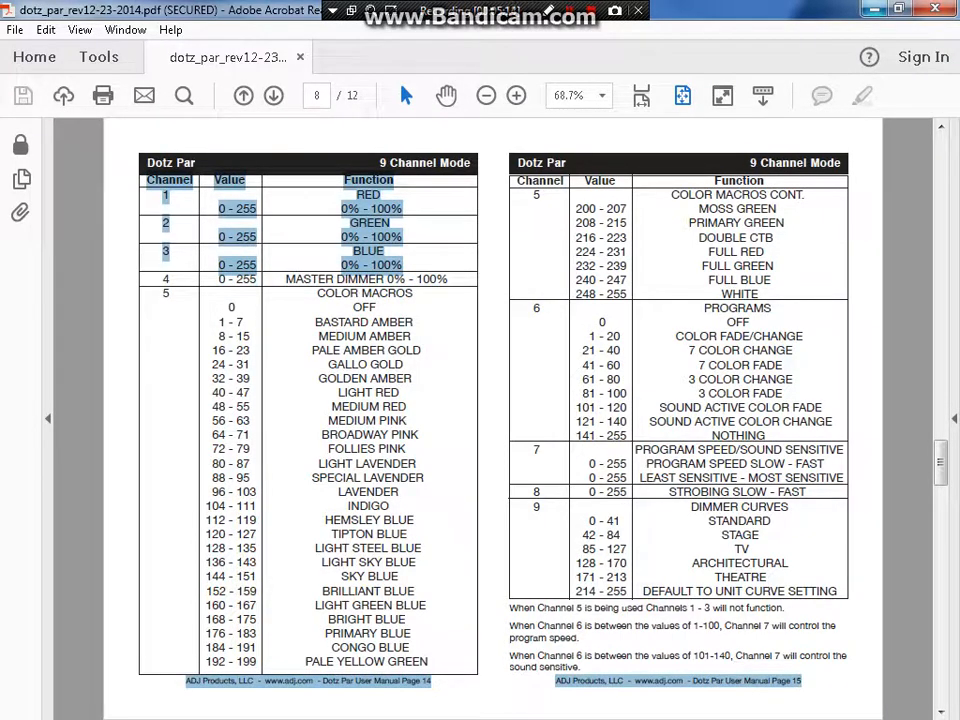
- Switch back to ShowXpress and assign the dimmer channel type to channel 4 of the Dotz Par fixture
key(alt+Tab)
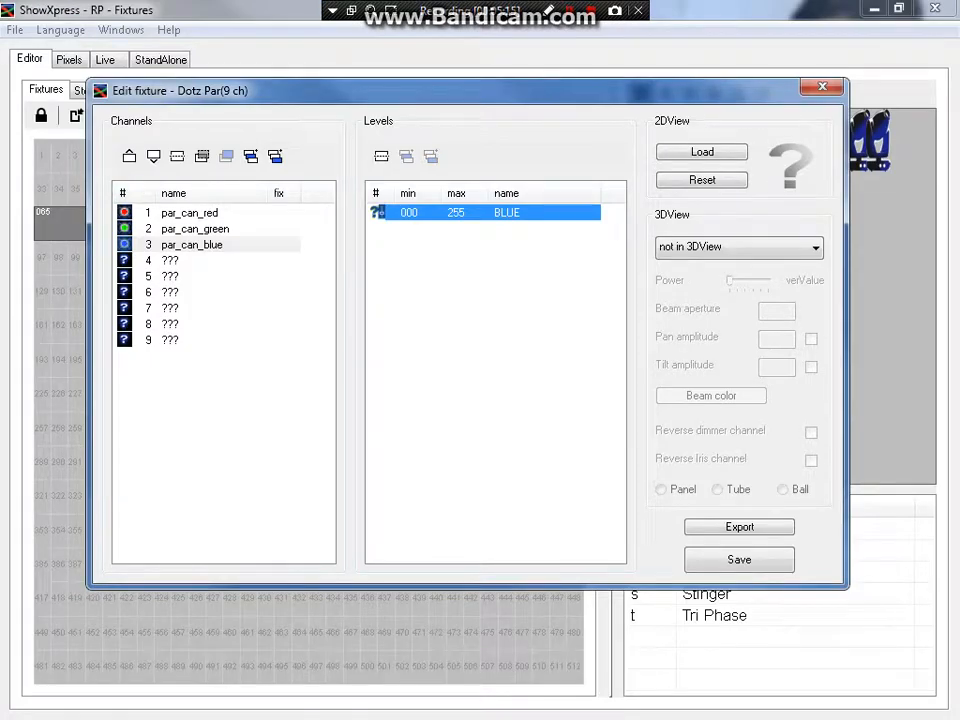
double_click(190, 260)
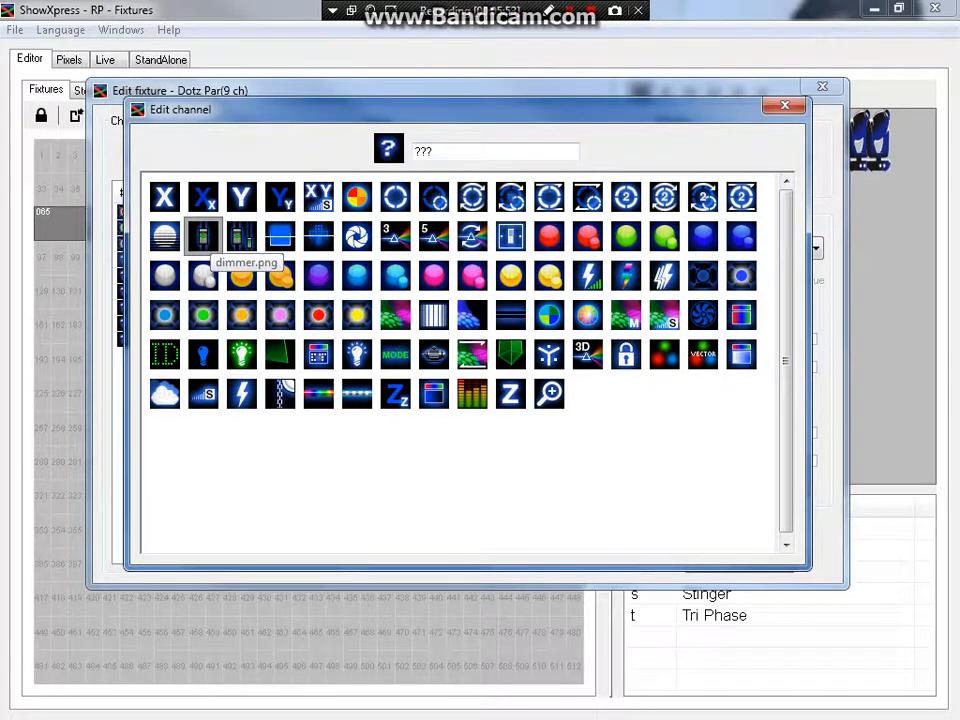
click(203, 235)
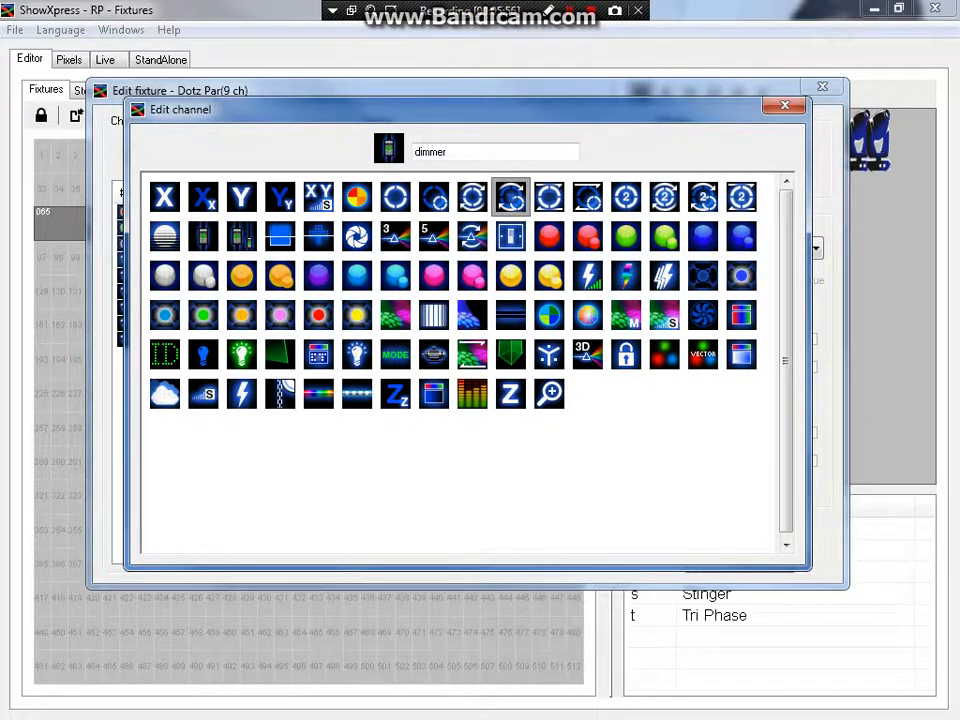
key(Return)
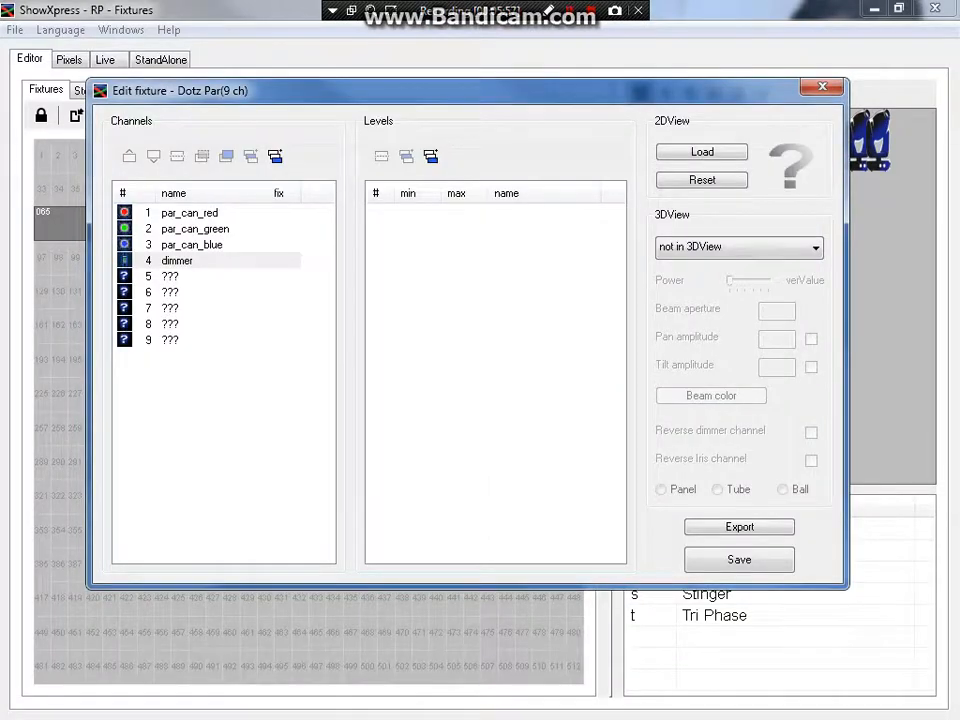
- Add a level to channel 4 using the dimmer preset, with a minimum of 0 and a maximum of 255
click(177, 260)
click(430, 156)
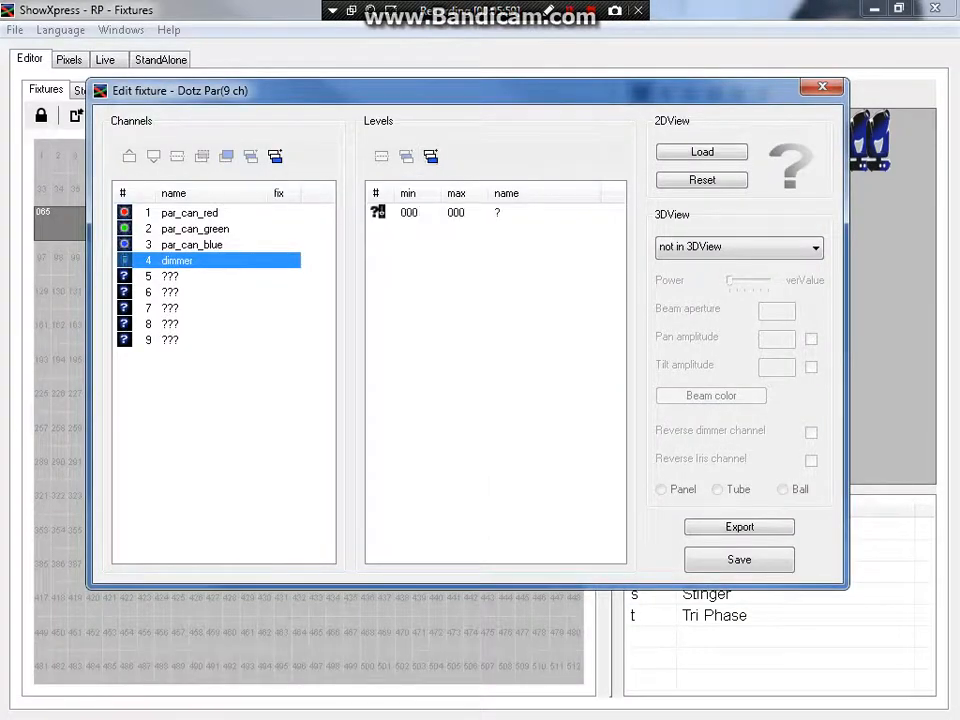
double_click(408, 212)
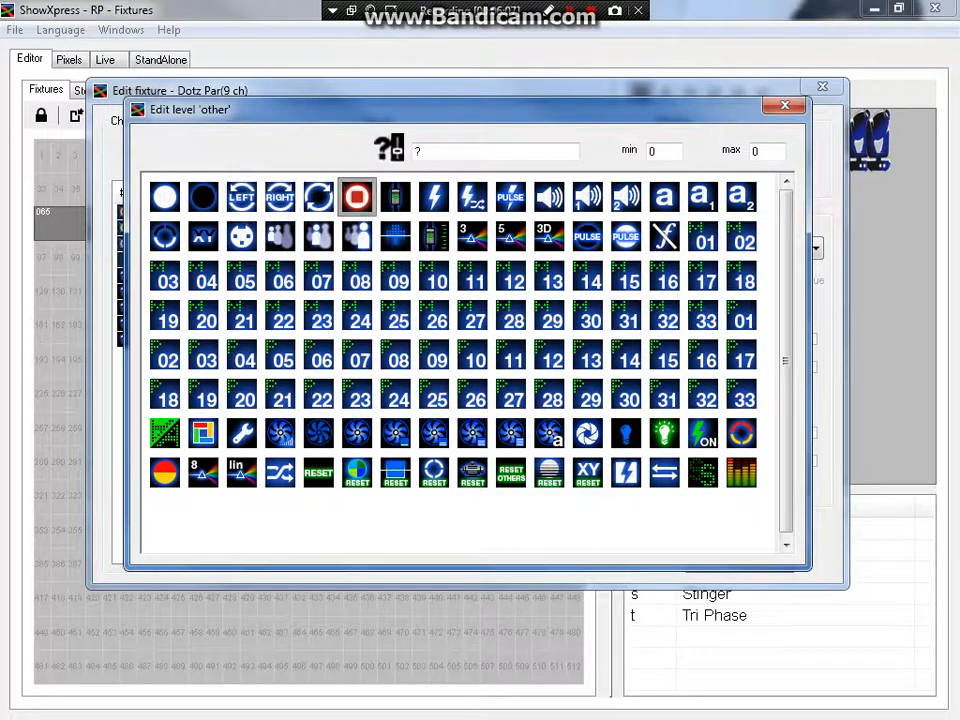
click(396, 198)
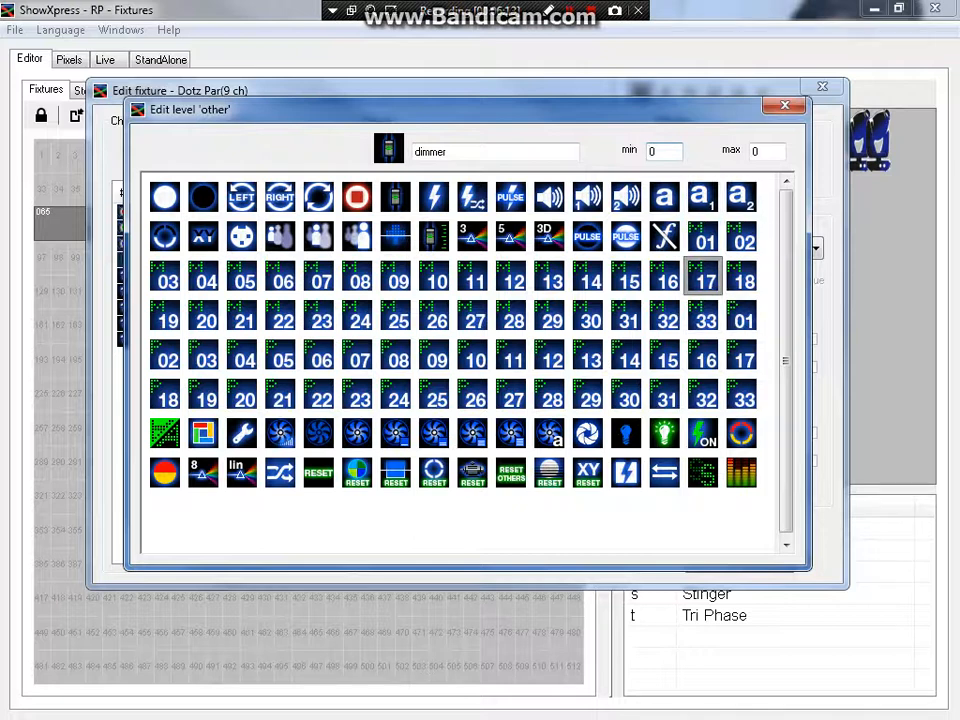
key(Tab)
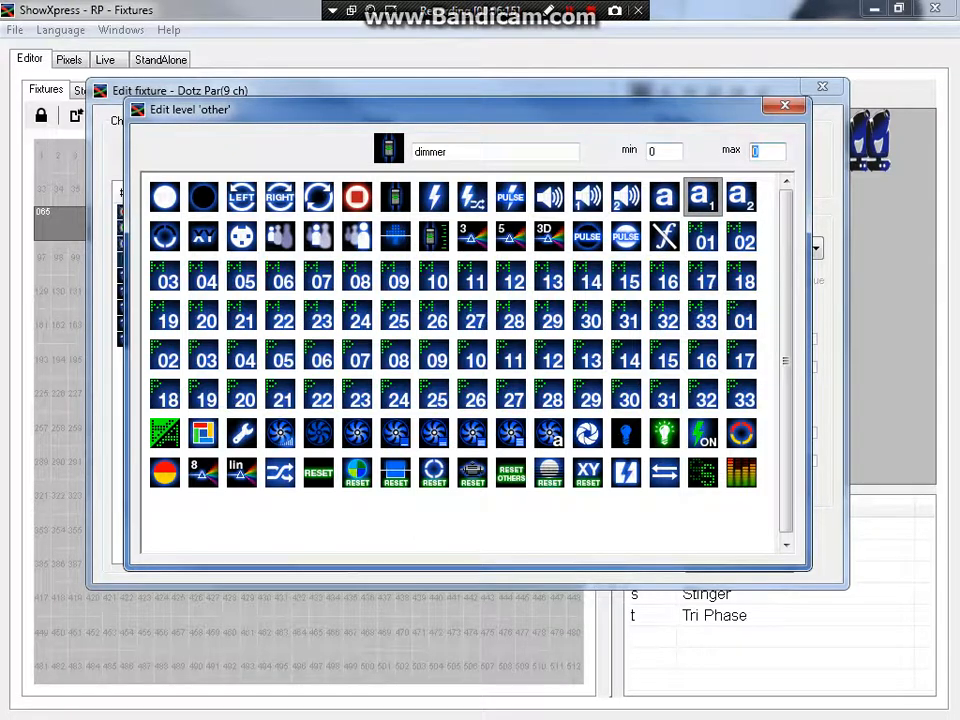
text(255)
key(Return)
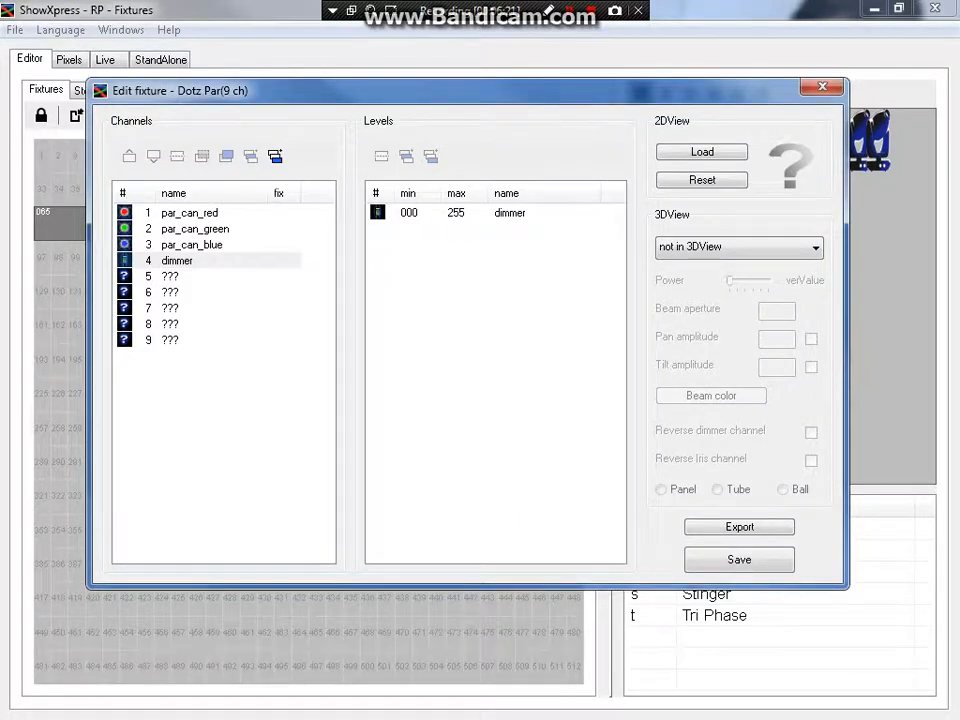
click(177, 260)
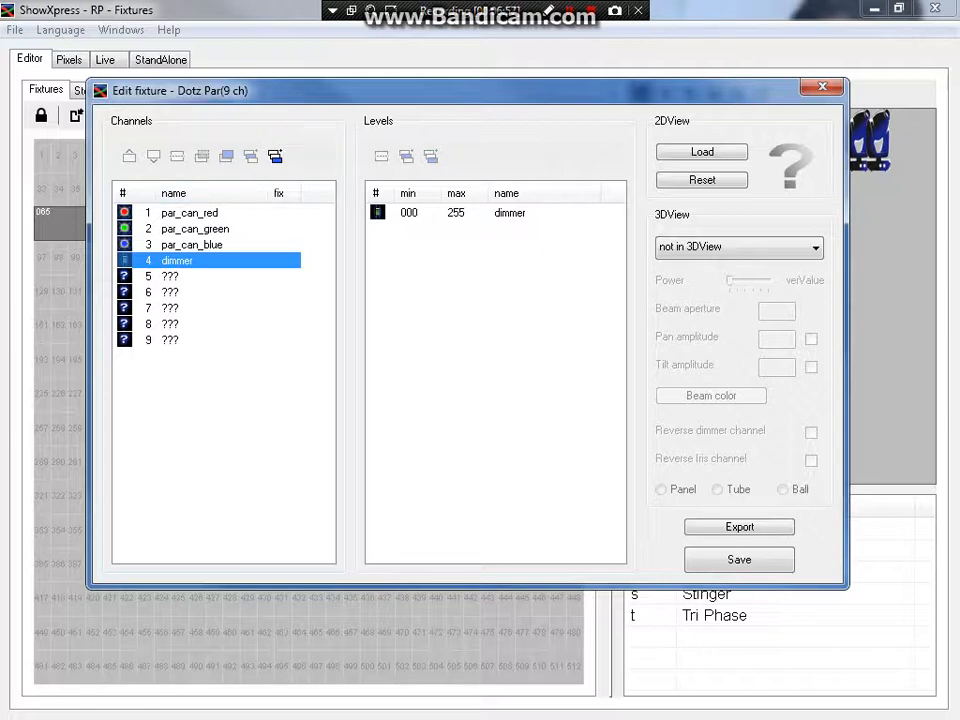
- Check channel 5's function in the Dotz Par manual, and assign the color channel type to channel 5 in ShowXpress
key(alt+Tab)
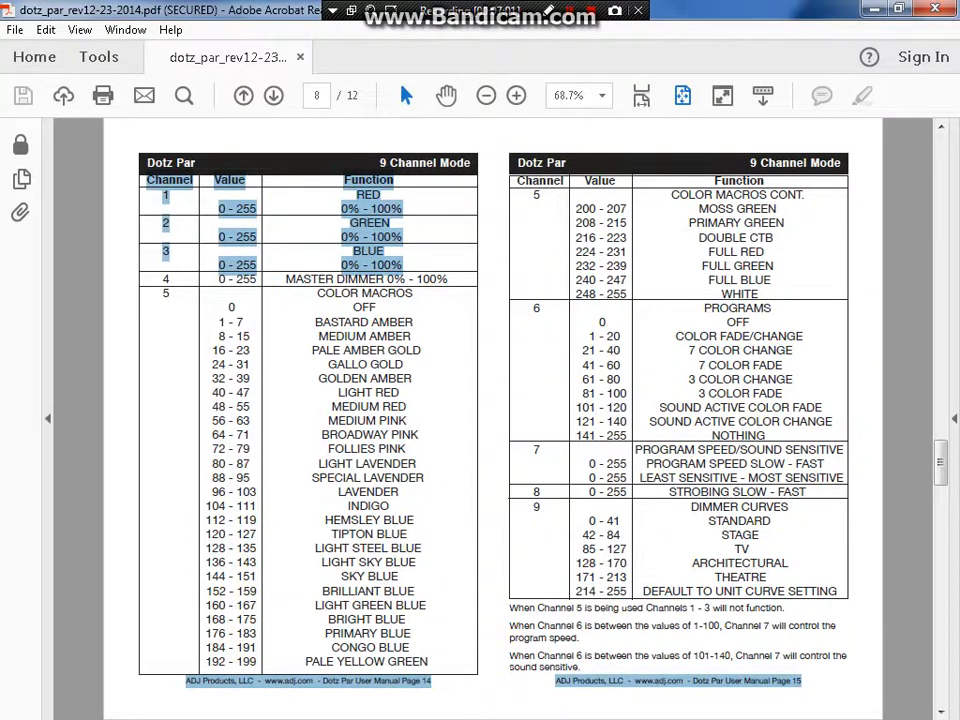
drag(317, 293, 400, 605)
click(240, 322)
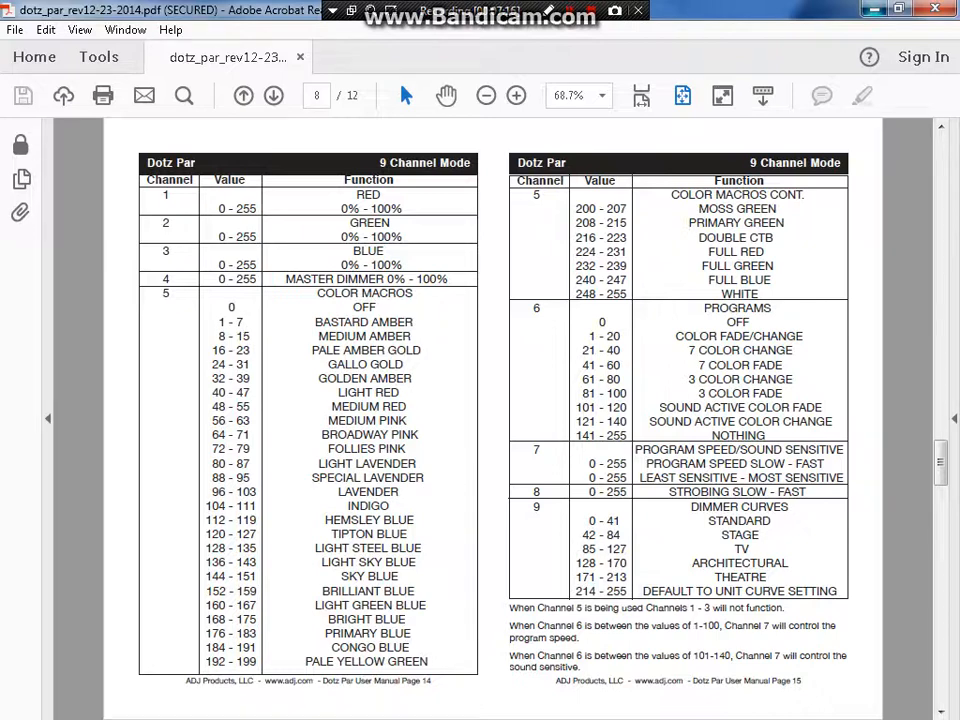
key(alt+Tab)
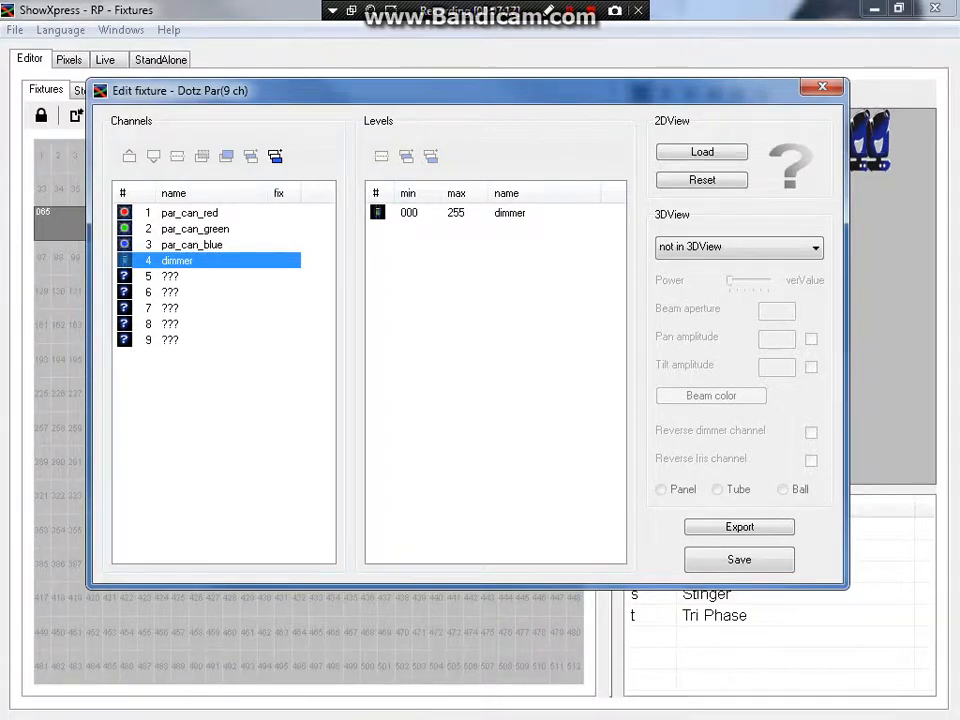
click(170, 276)
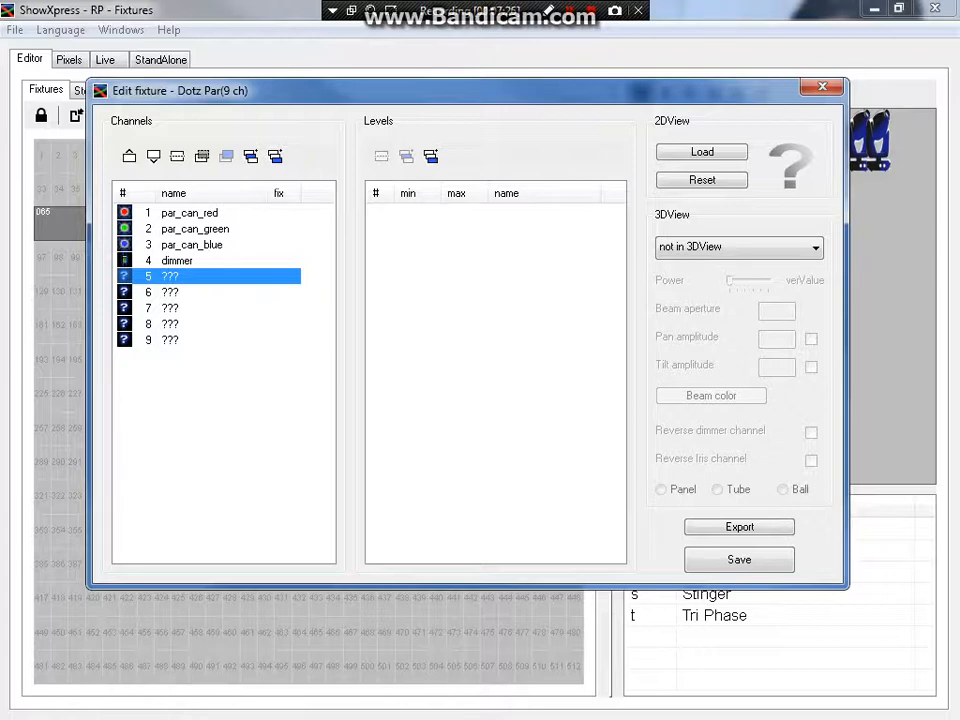
double_click(170, 276)
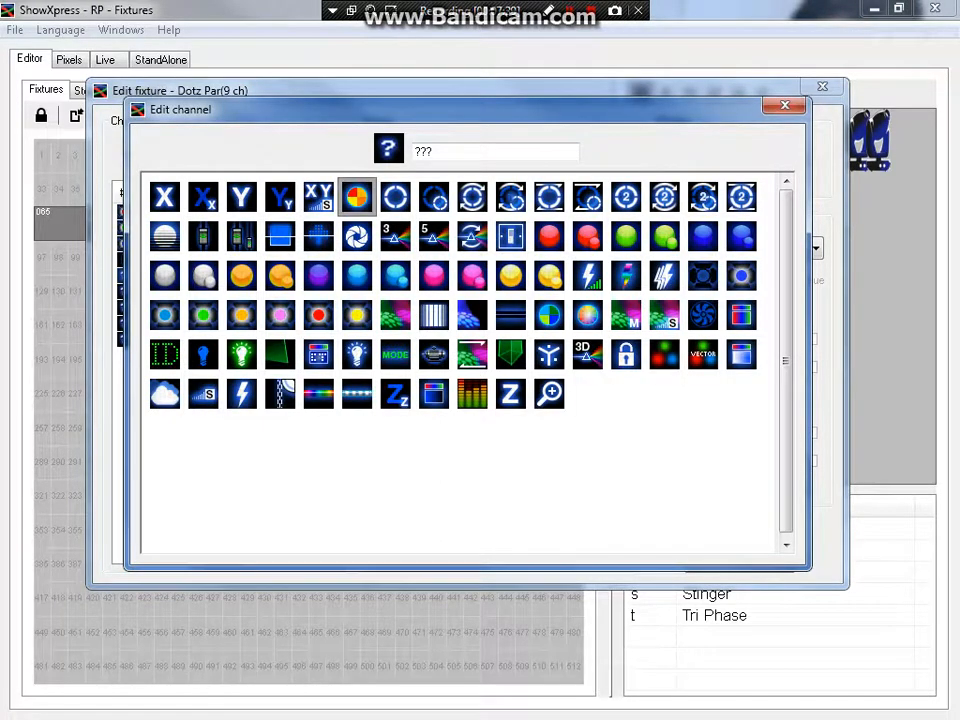
click(357, 200)
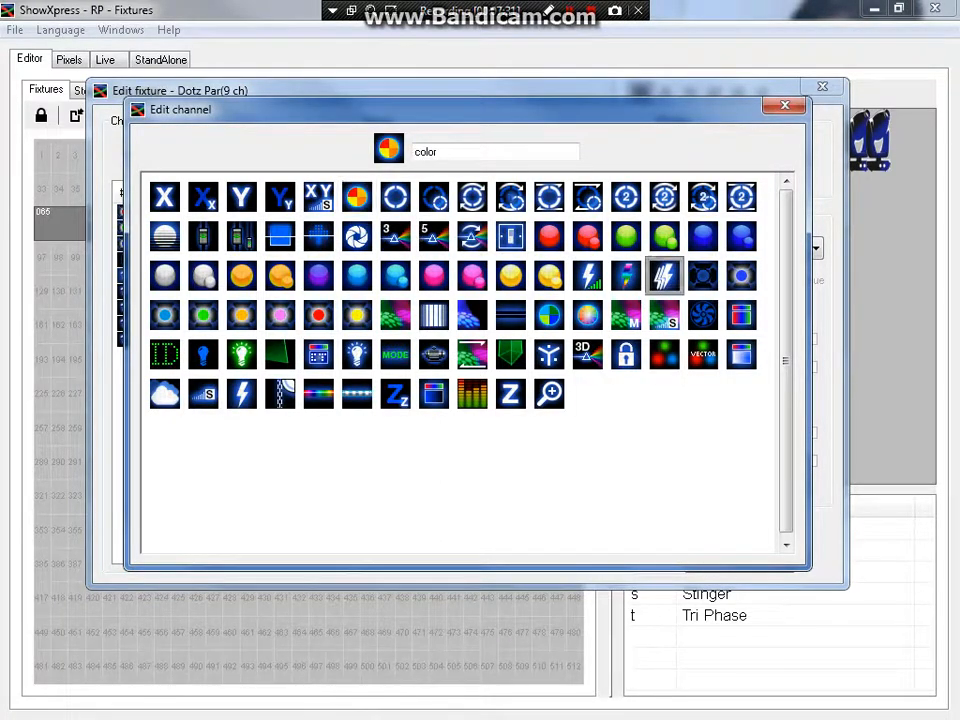
click(785, 105)
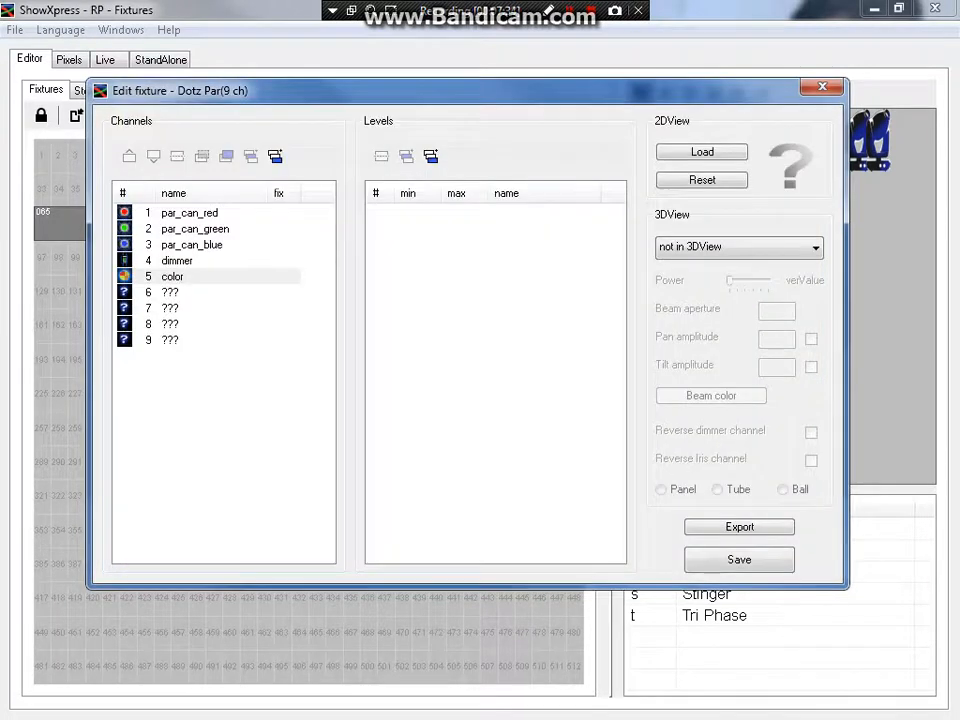
- Add a level to channel 5 for the manual's OFF value, using the closed preset with minimum and maximum 0
click(173, 277)
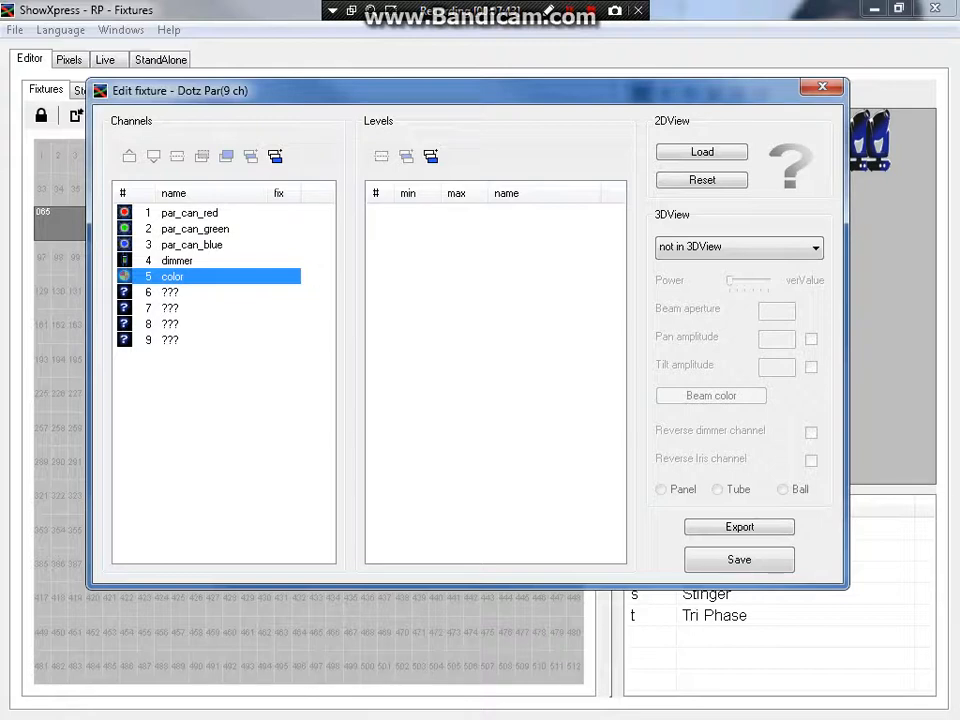
key(alt+Tab)
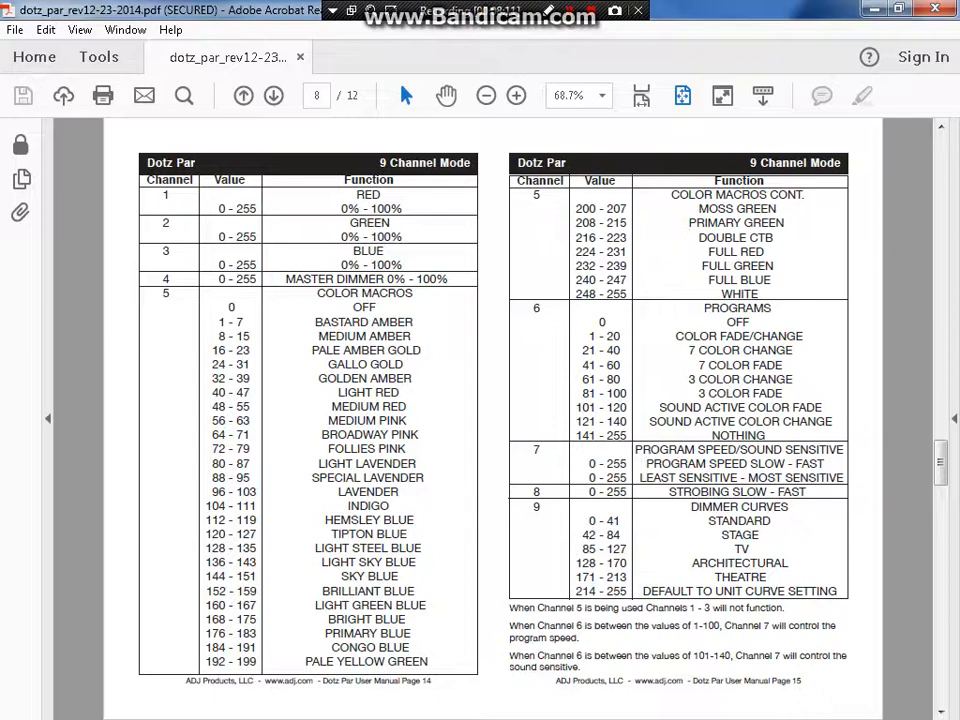
key(alt+Tab)
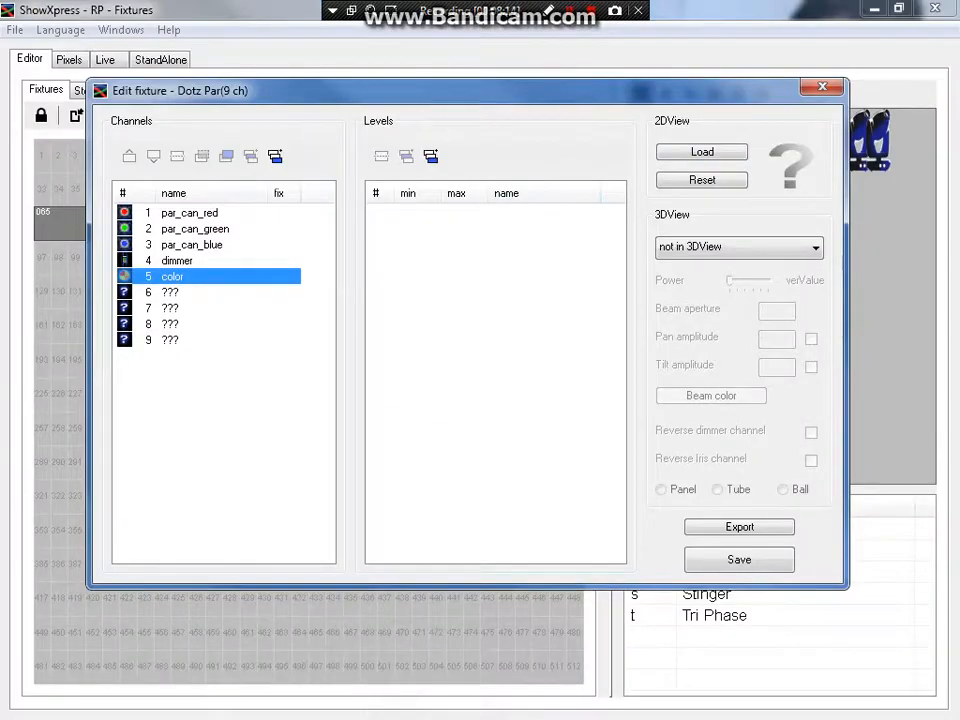
click(431, 156)
click(379, 212)
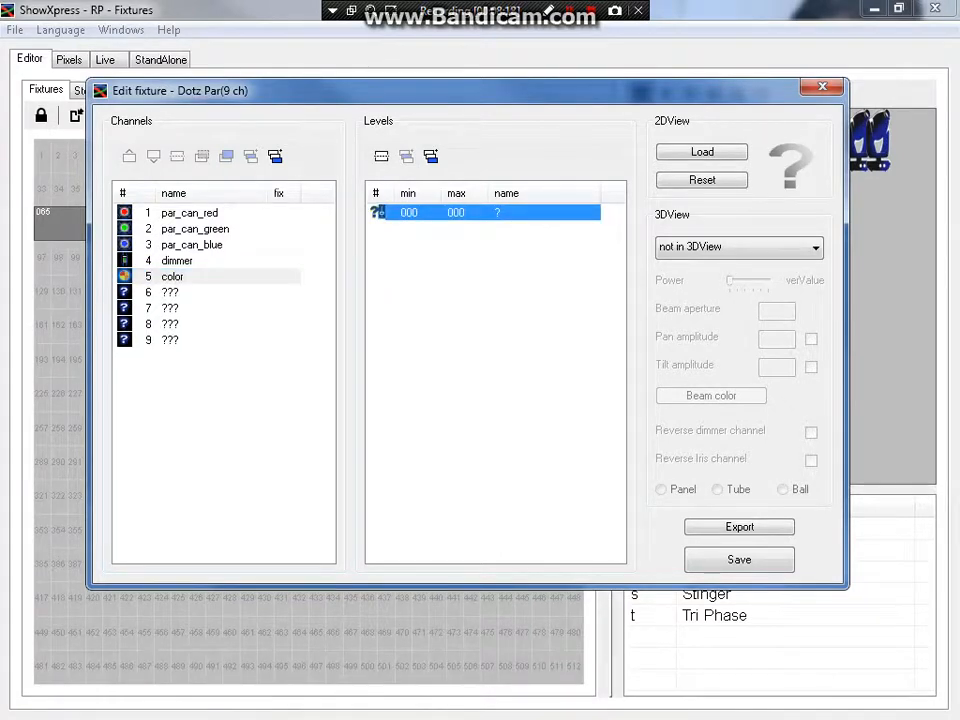
double_click(408, 212)
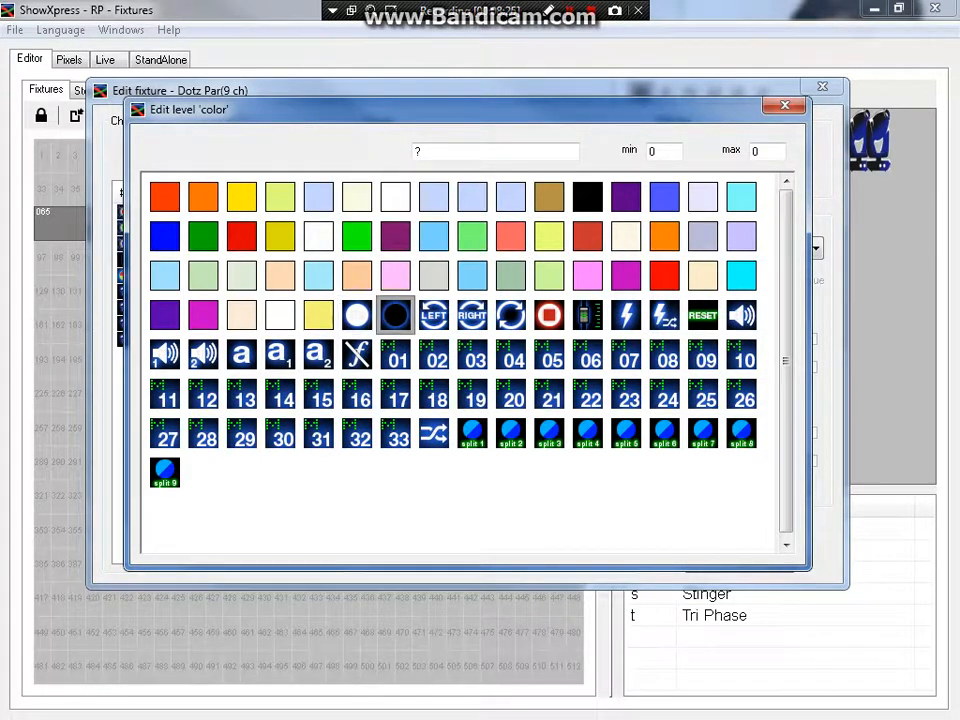
click(395, 315)
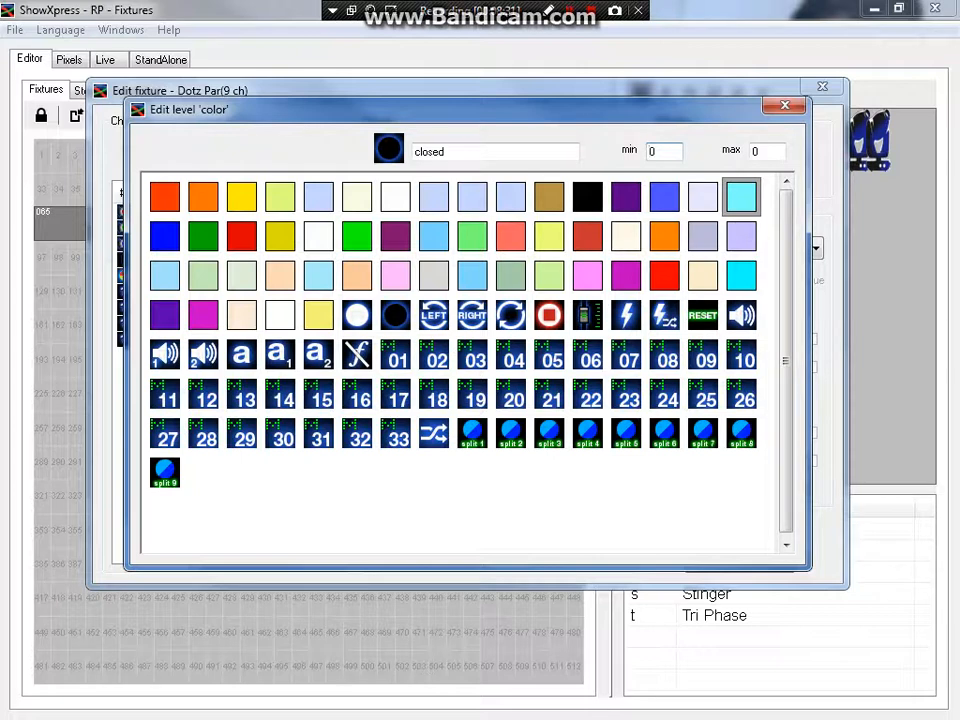
key(Escape)
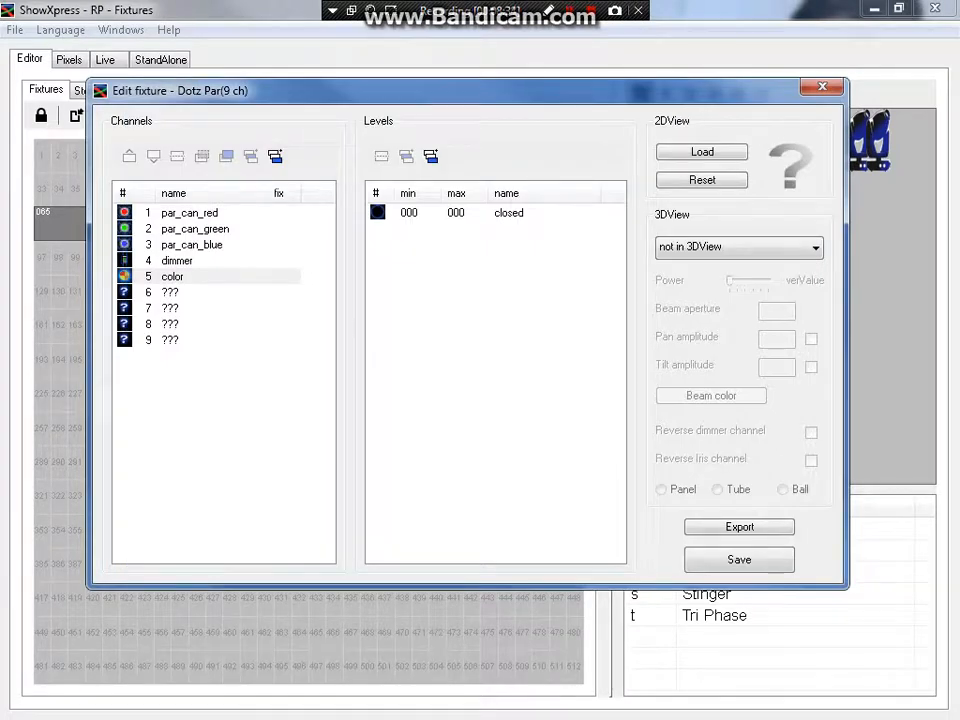
- Add a second level to channel 5 for the manual's bastard amber range, using the amber preset with minimum 1 and maximum 7
click(450, 212)
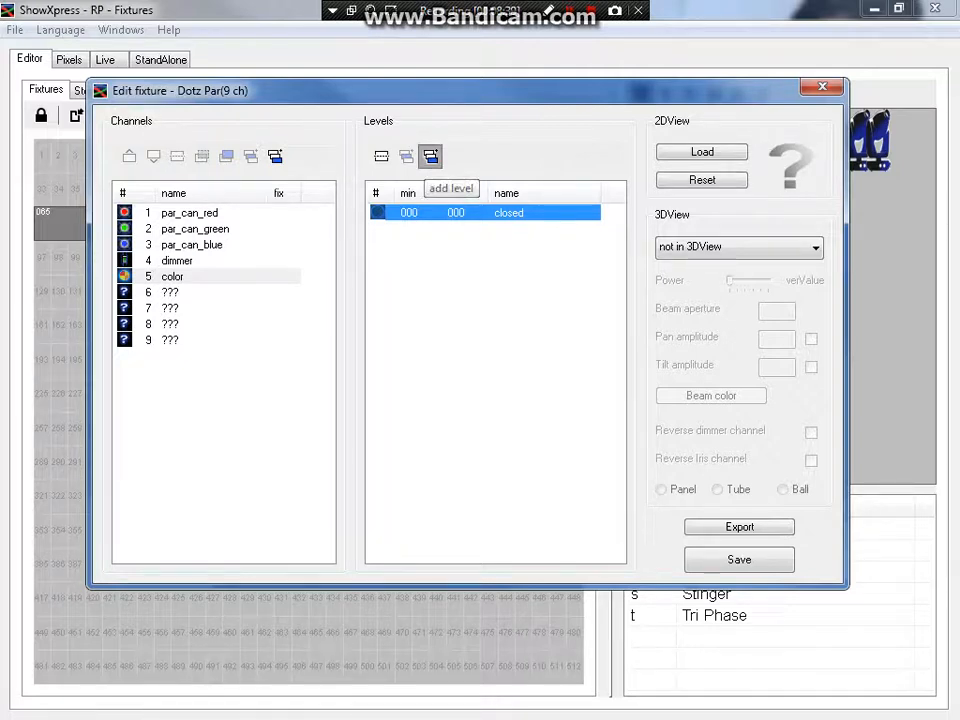
click(430, 156)
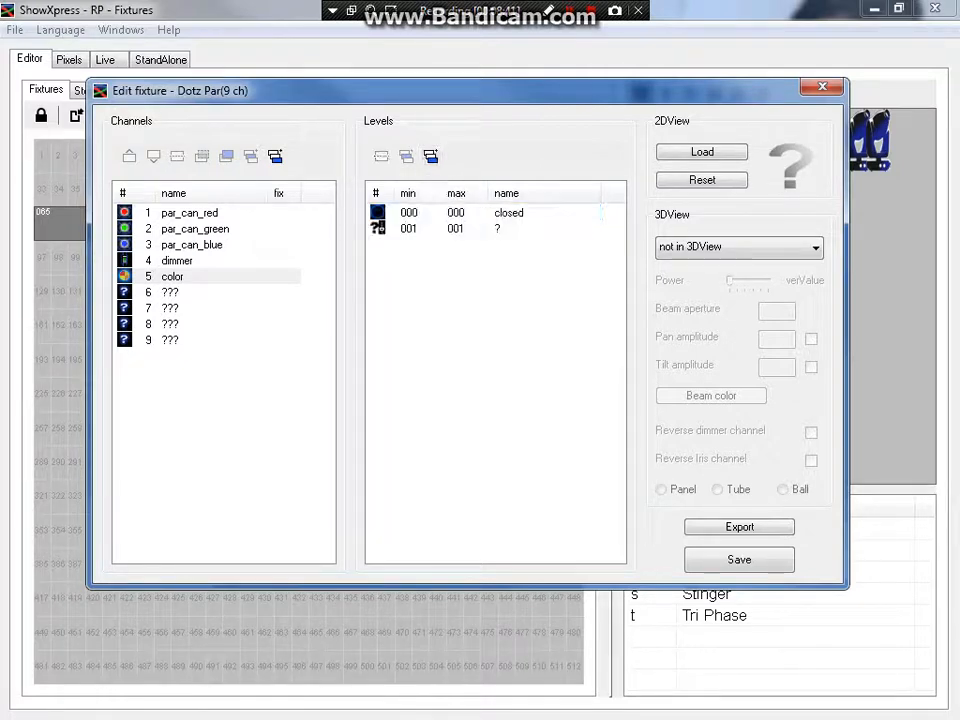
click(450, 228)
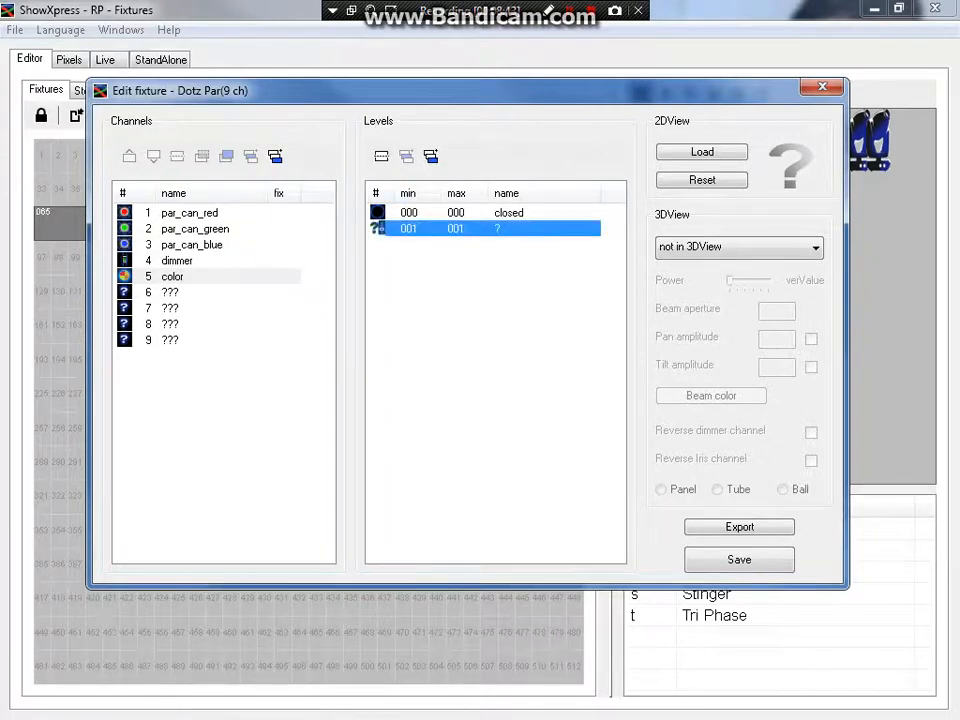
double_click(450, 228)
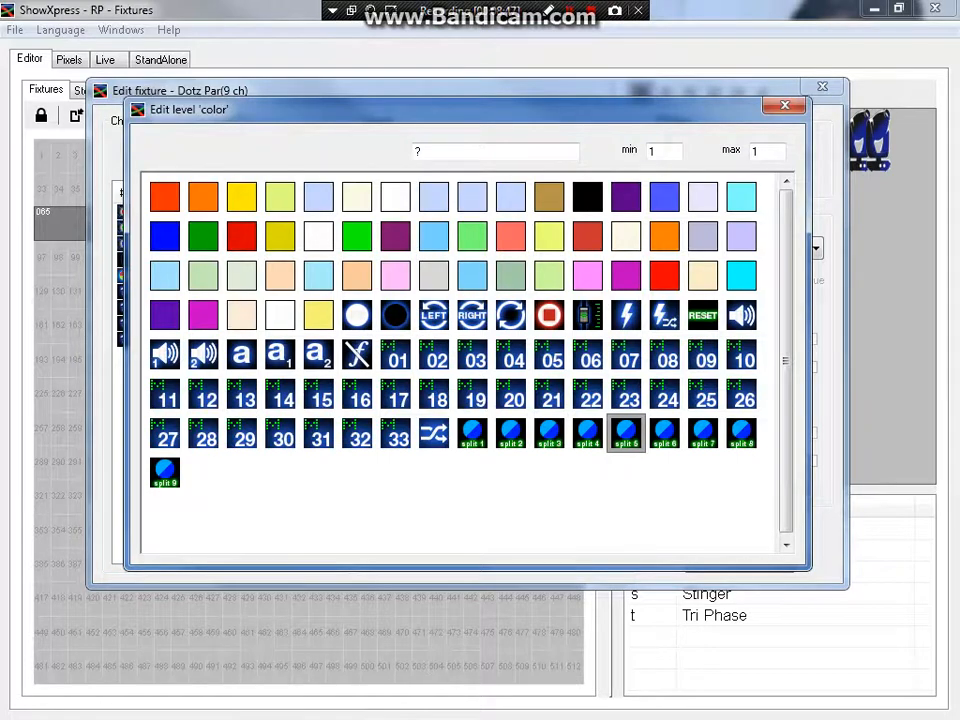
key(alt+Tab)
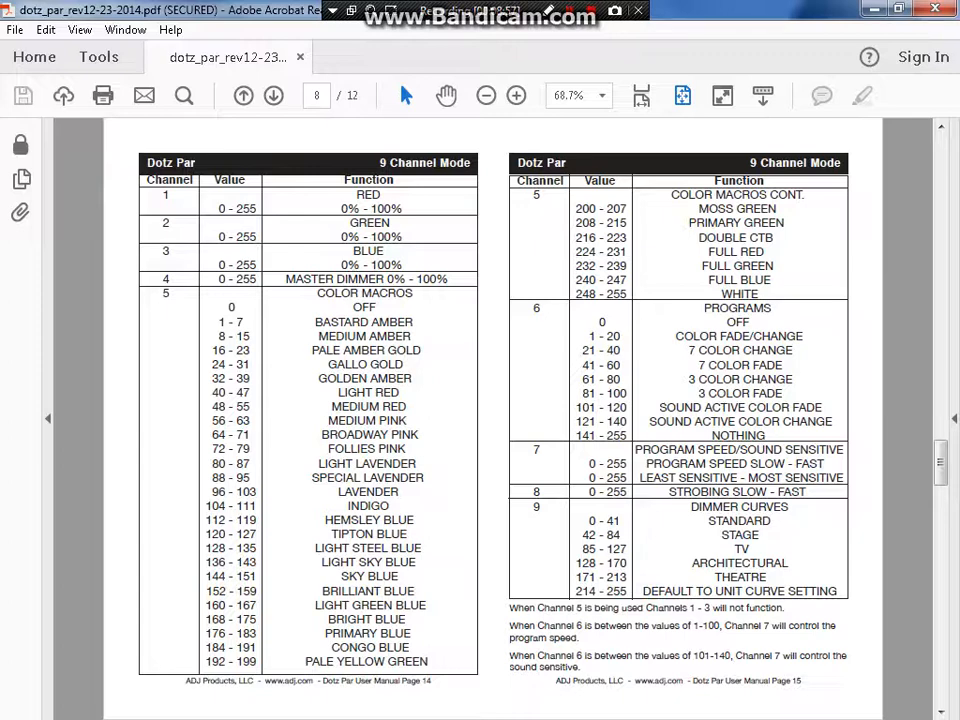
key(alt+Tab)
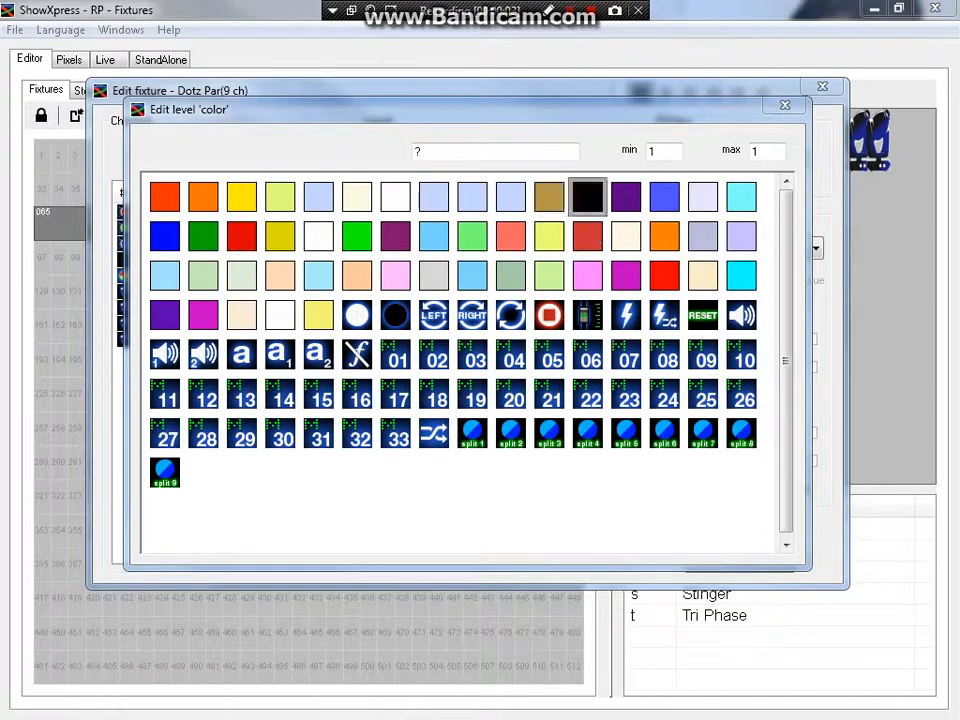
click(548, 196)
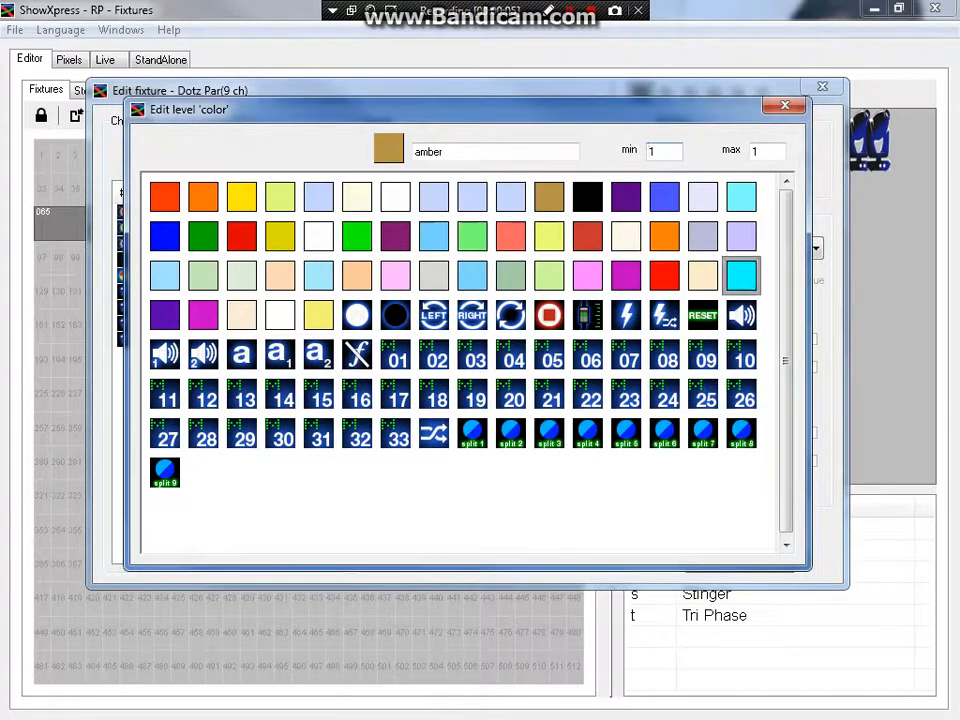
key(Tab)
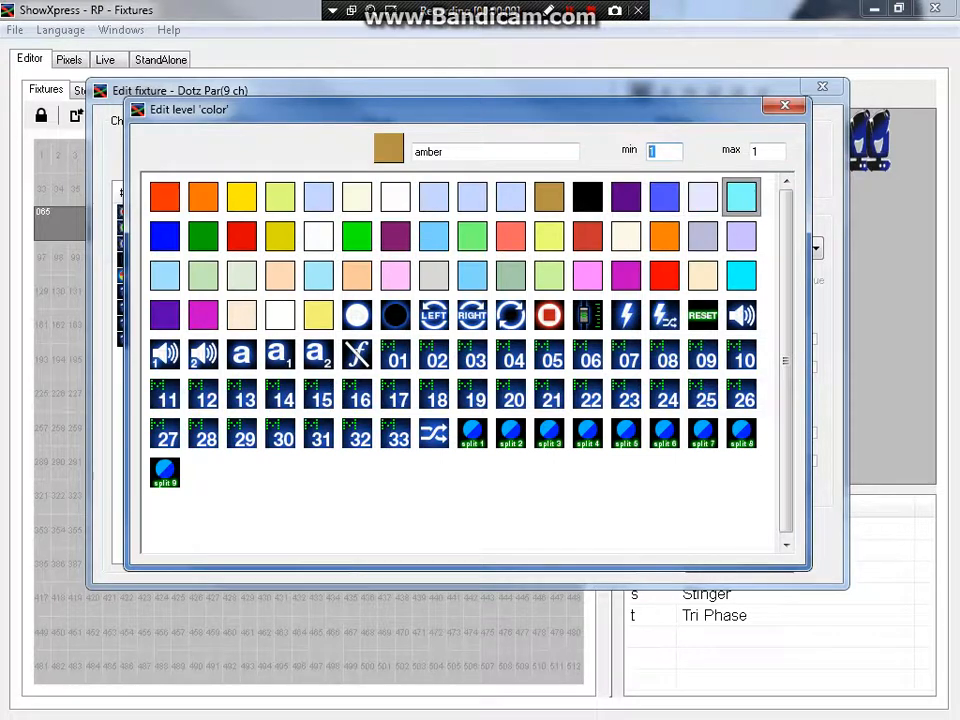
key(Tab)
text(7)
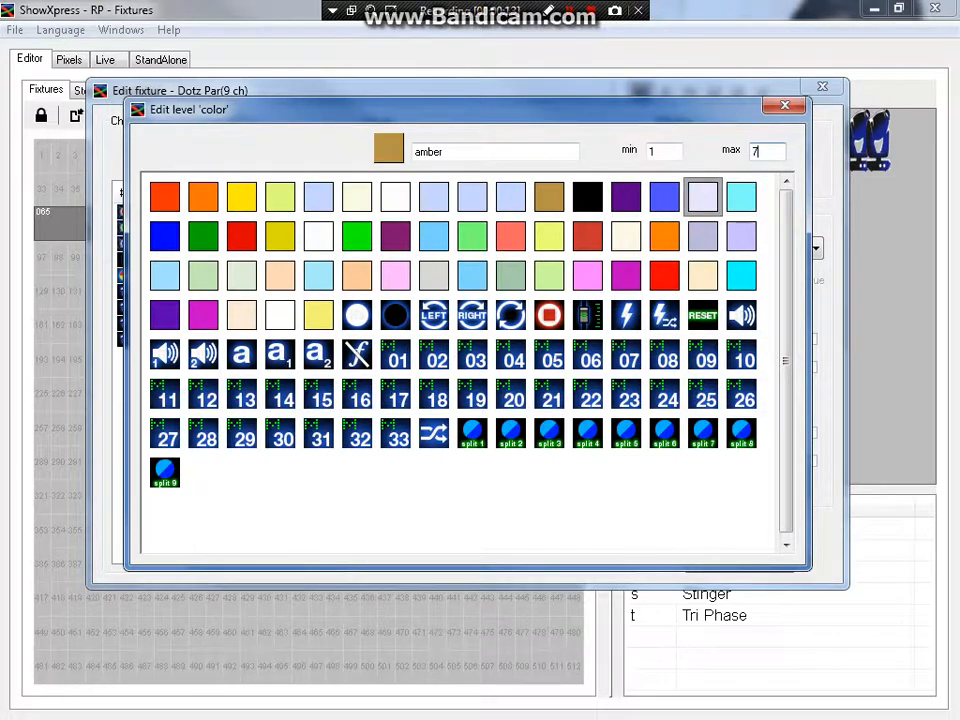
key(Return)
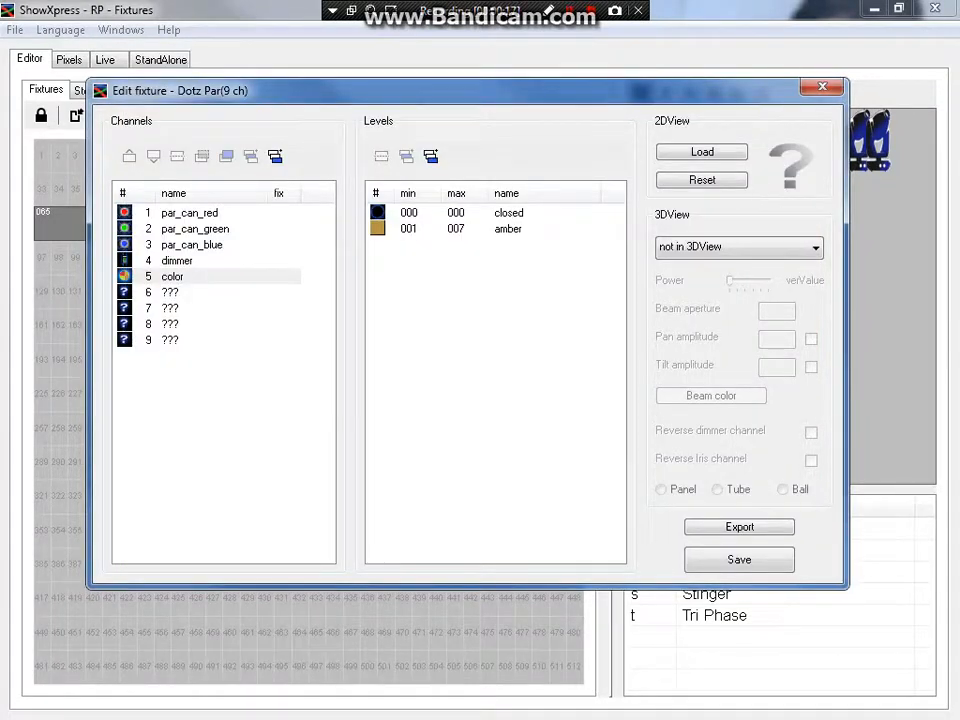
- Check the color name for values 1 to 7 in the manual, and rename that channel 5 level "bastard amber" in ShowXpress
key(alt+Tab)
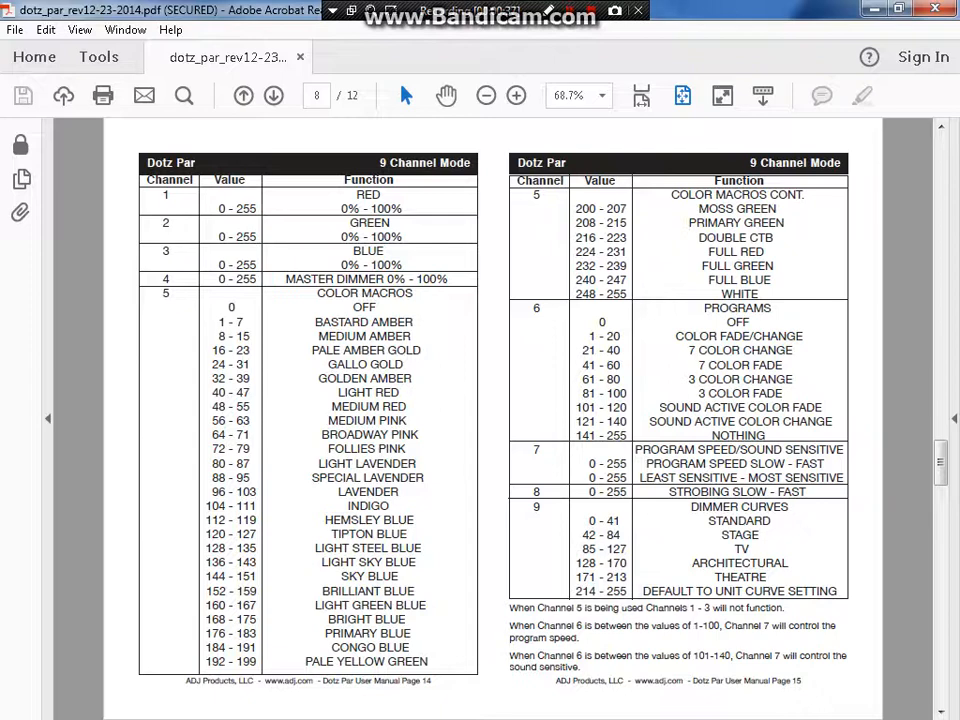
key(alt+Tab)
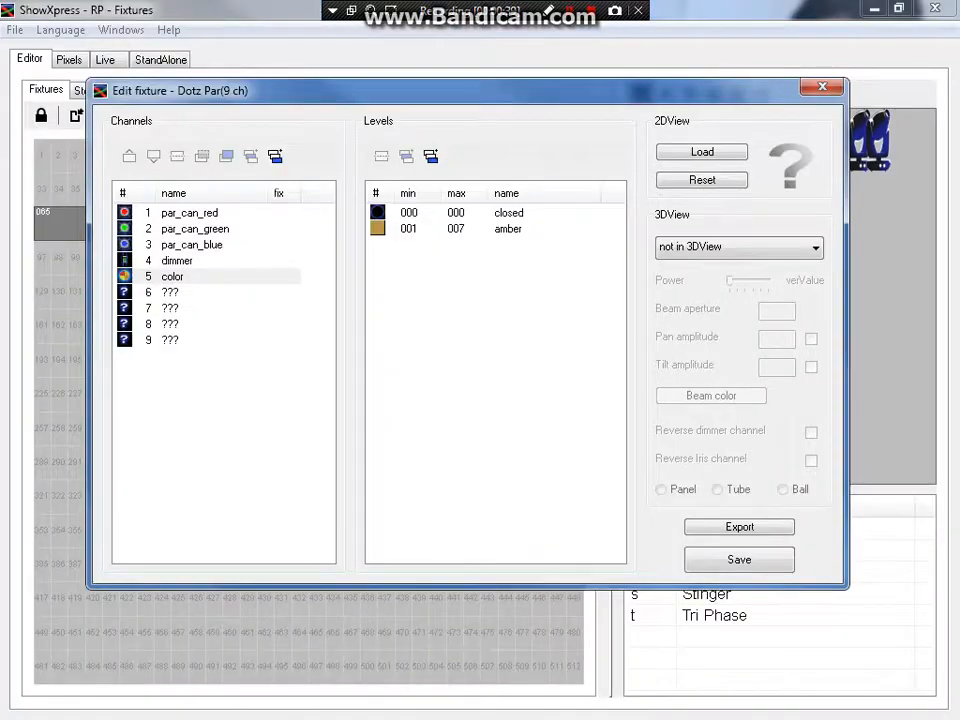
click(470, 228)
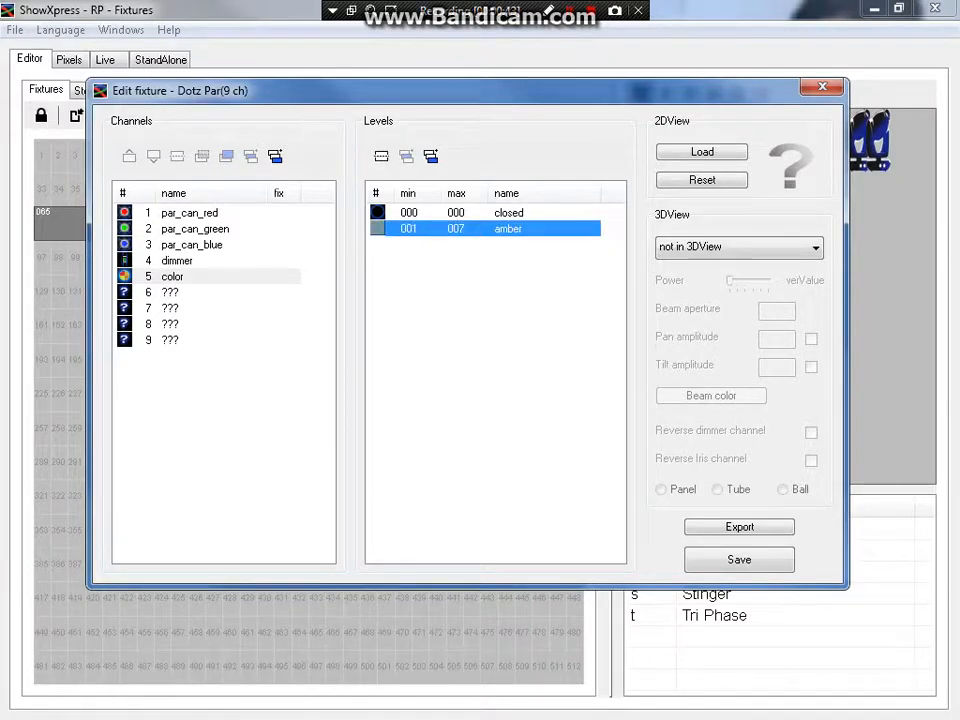
double_click(470, 228)
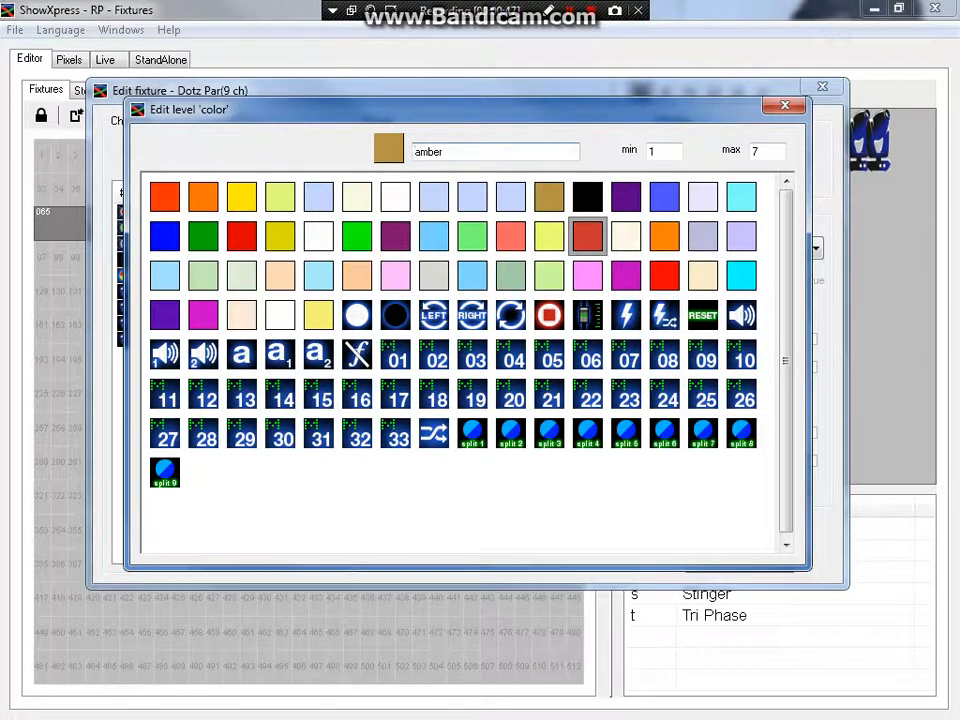
text(bastard)
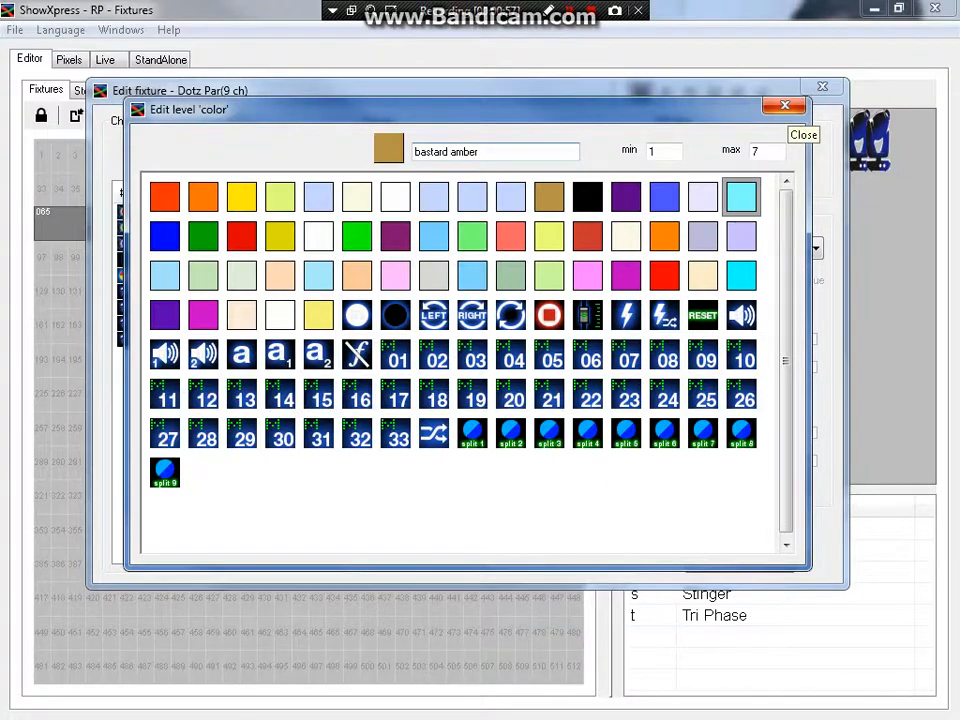
click(784, 105)
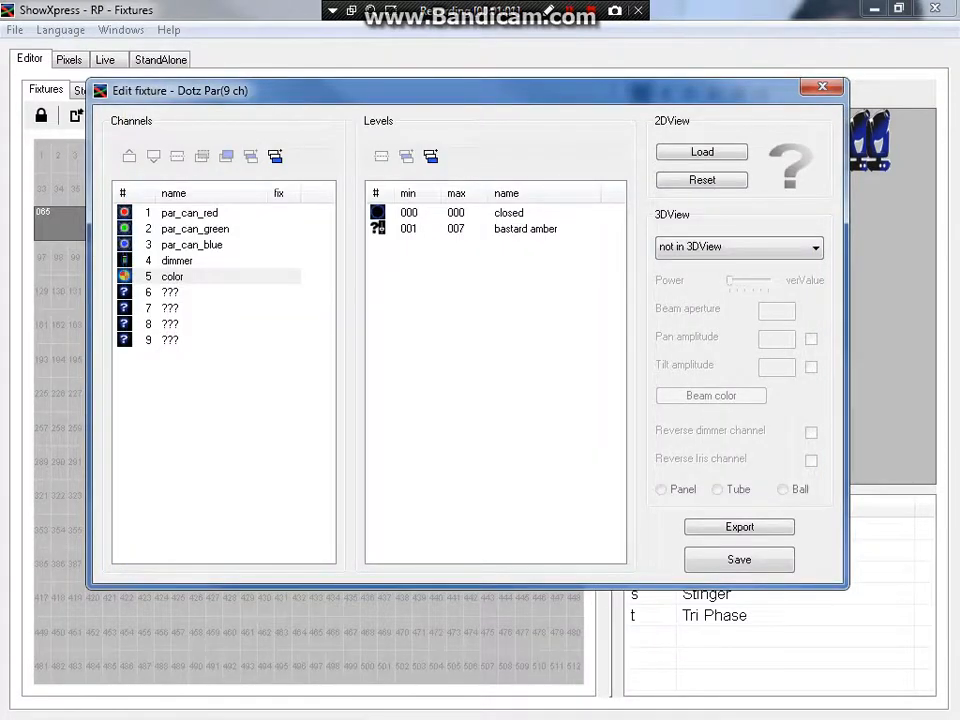
- Add a channel 5 level from the amber preset for the manual's medium amber range, named "meduim amber", with minimum 8 and maximum 15
click(524, 229)
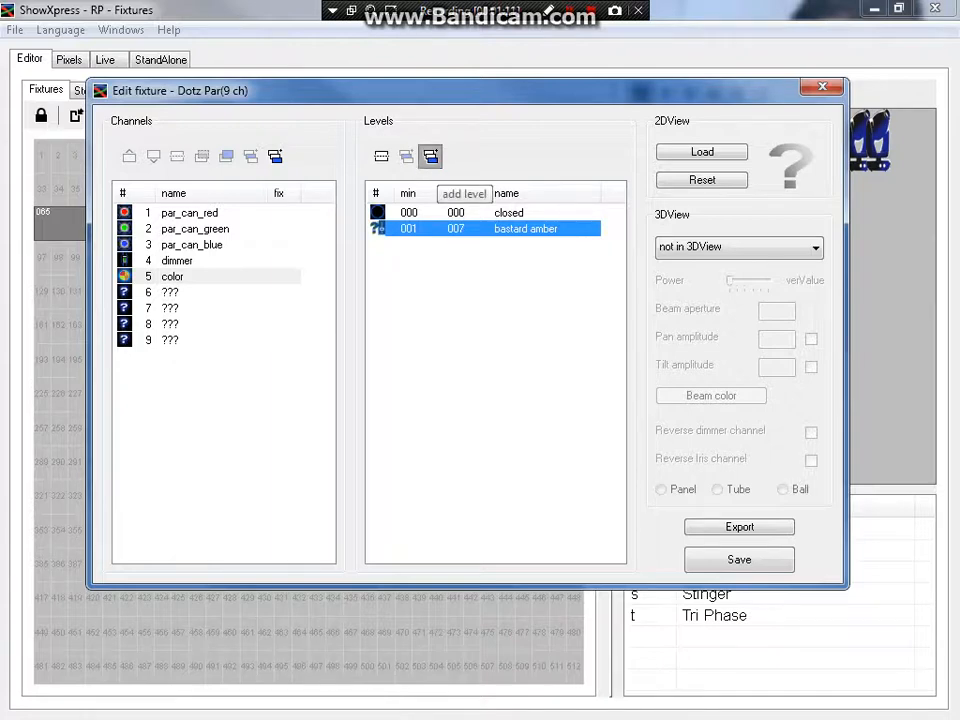
click(430, 156)
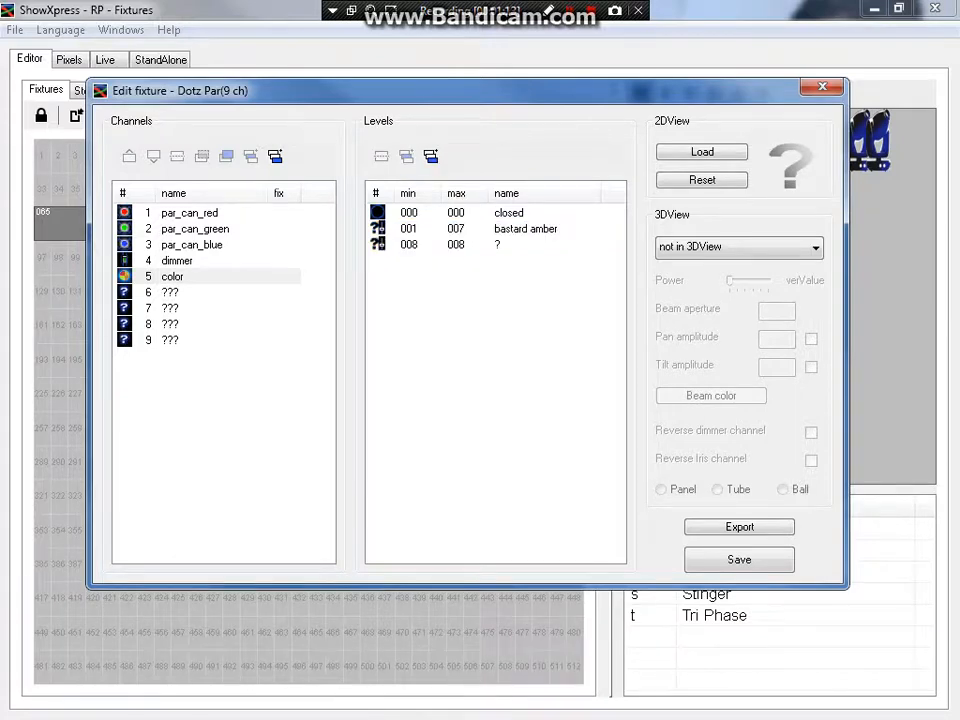
double_click(430, 244)
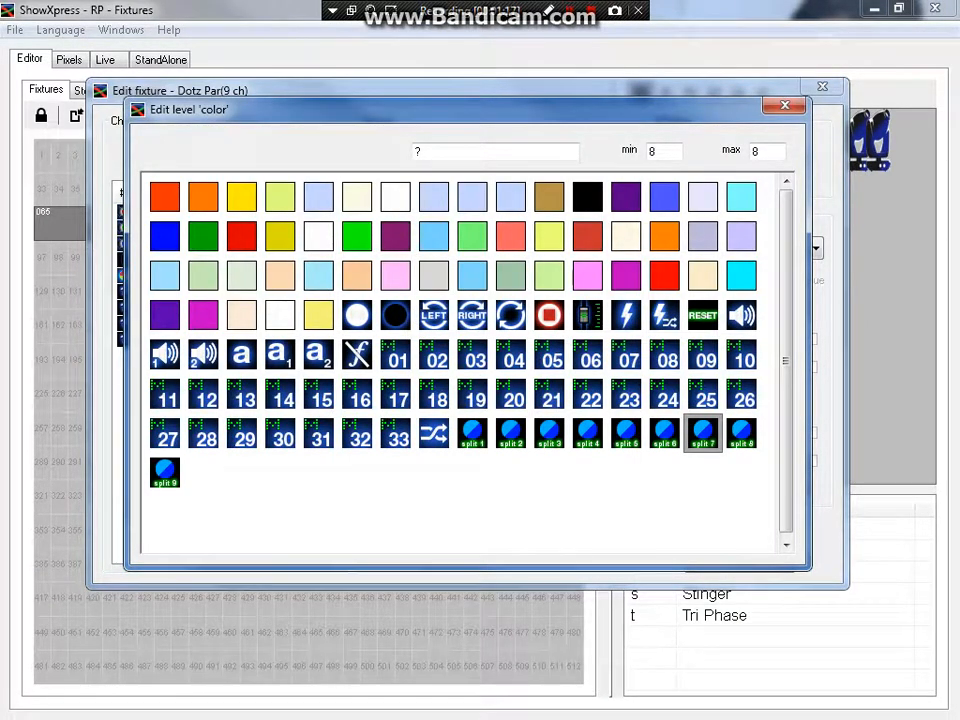
key(alt+Tab)
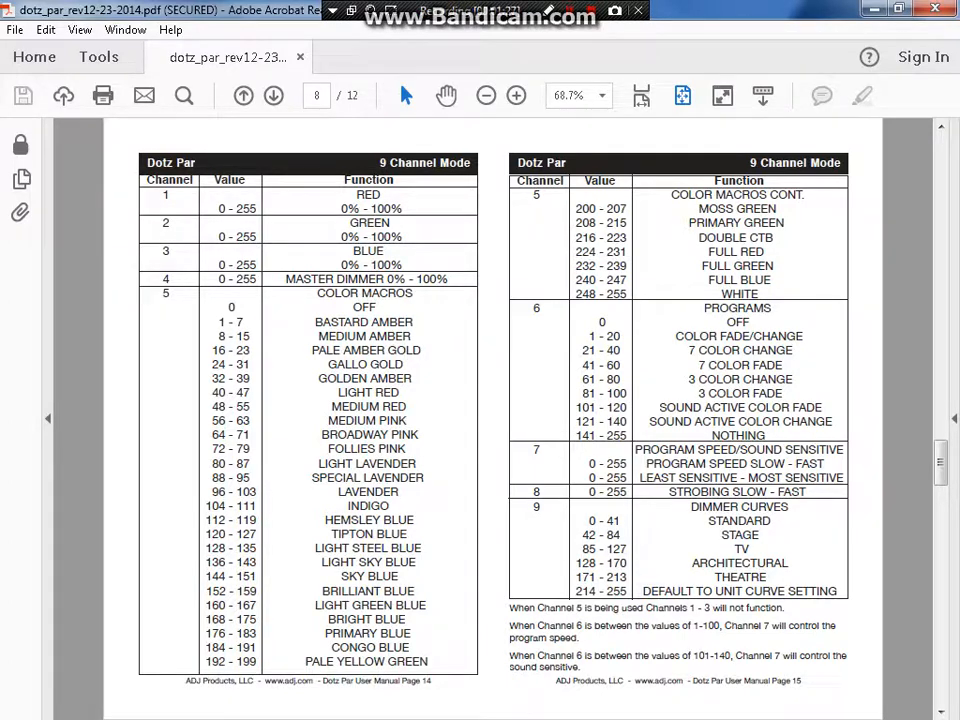
key(alt+Tab)
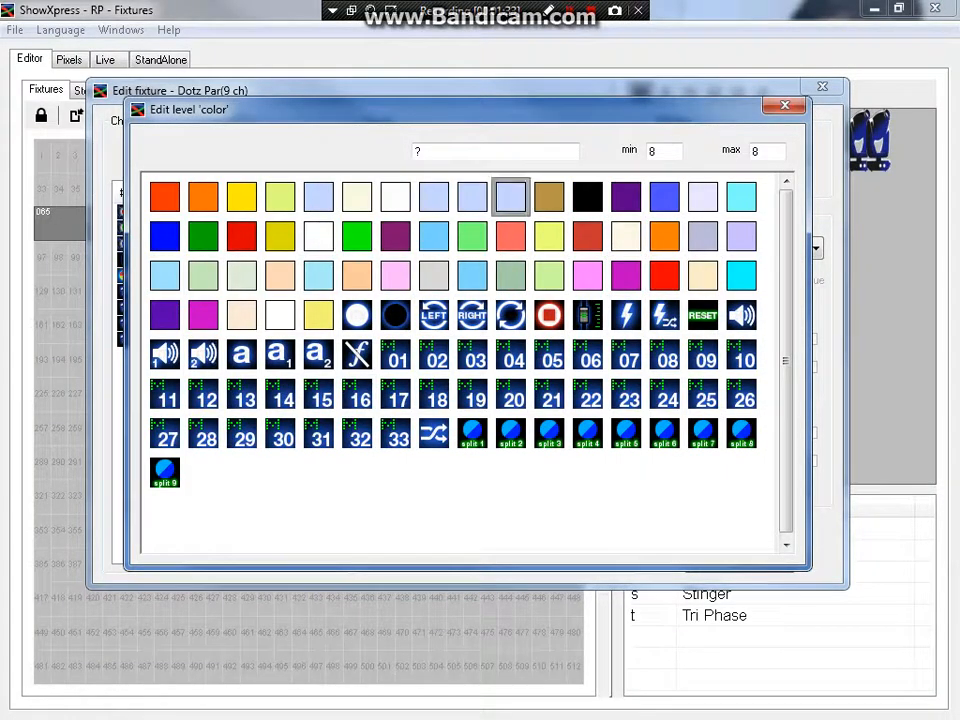
click(548, 196)
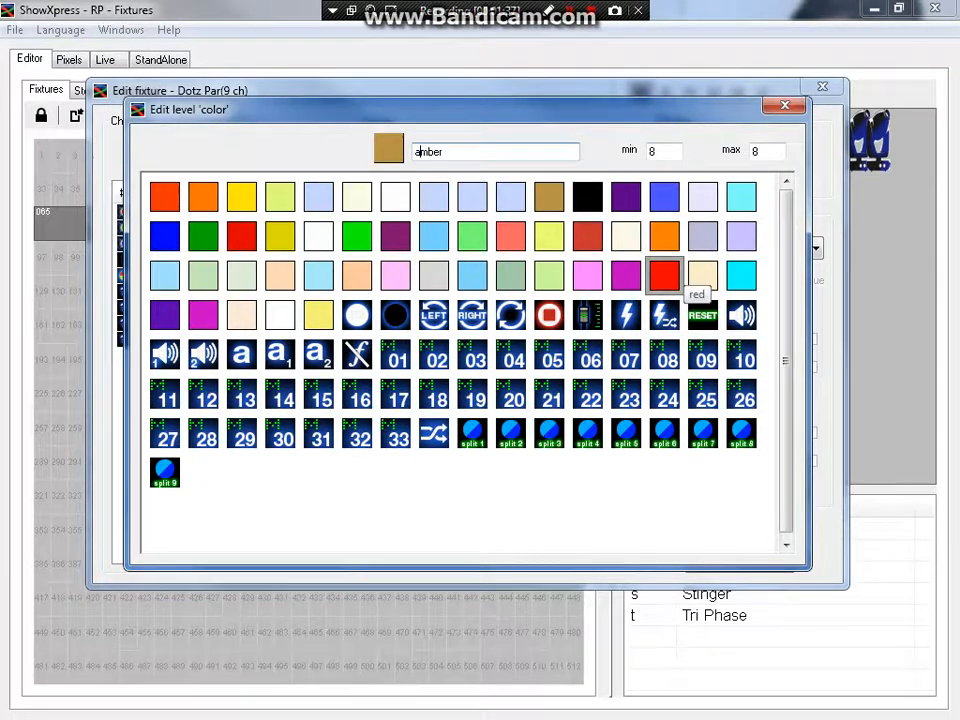
text(meduim)
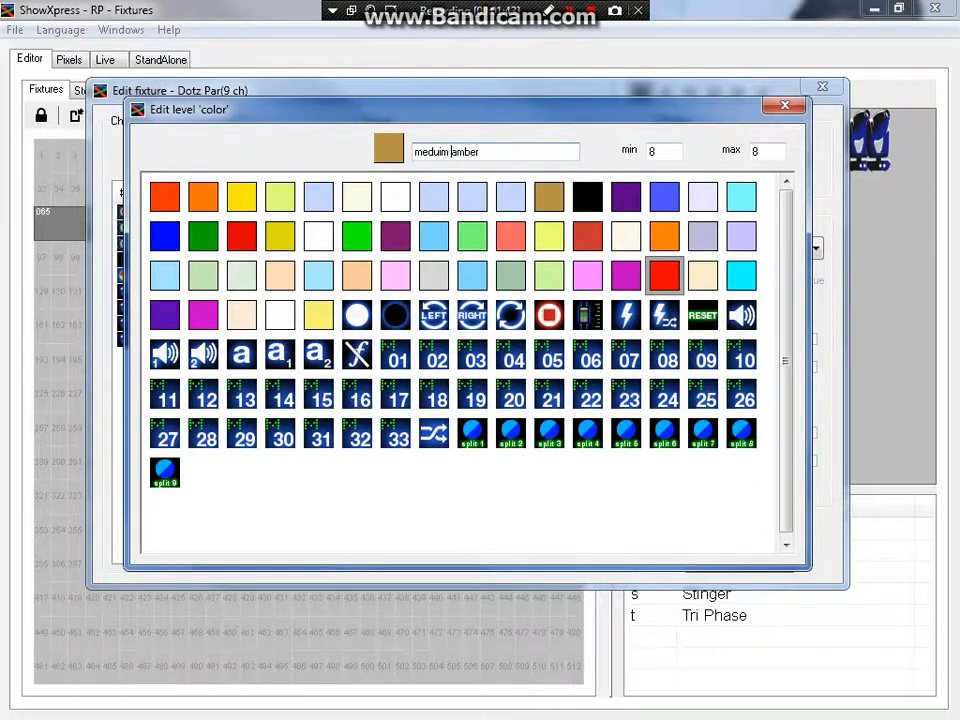
key(Tab)
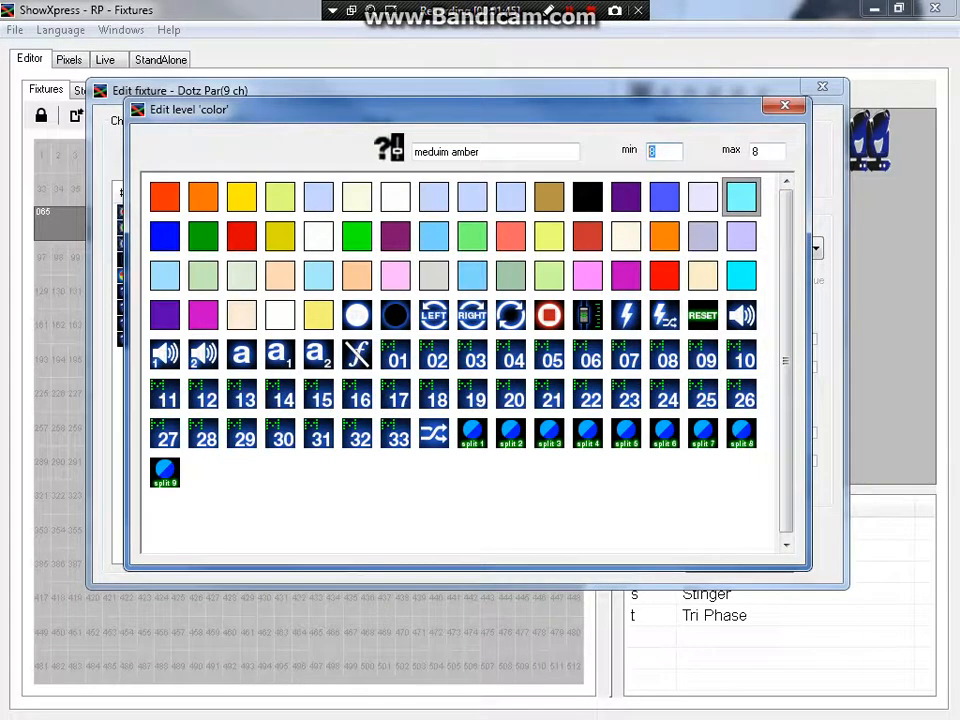
key(Tab)
text(15)
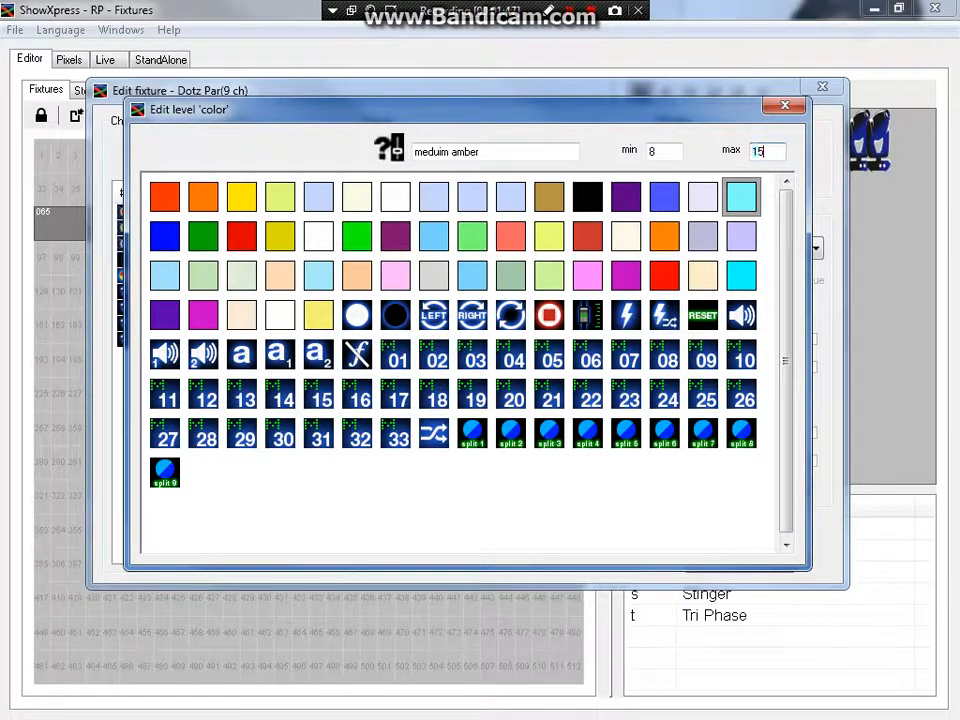
key(Return)
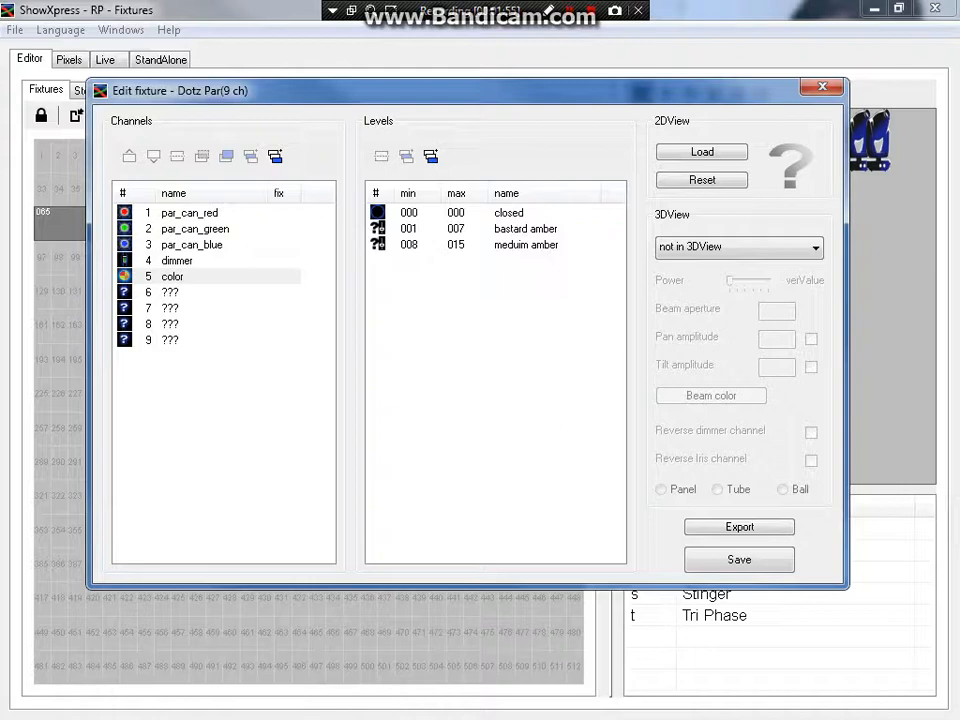
- Examine the color macro names and value ranges listed for channel 5 in the Dotz Par manual, including the pale amber gold entry
key(alt+Tab)
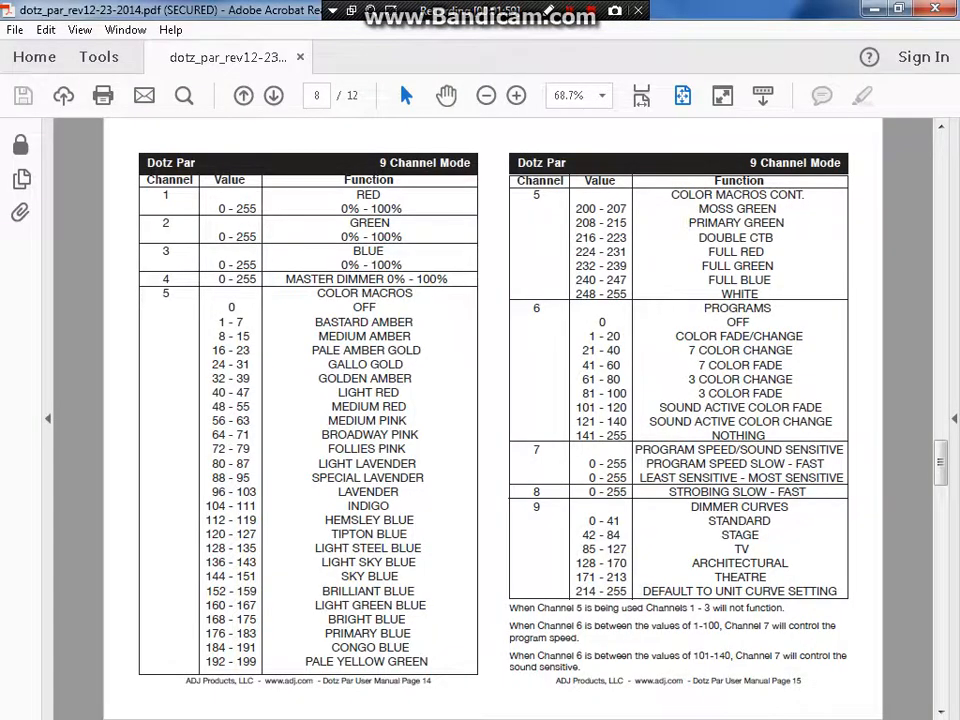
drag(314, 322, 410, 633)
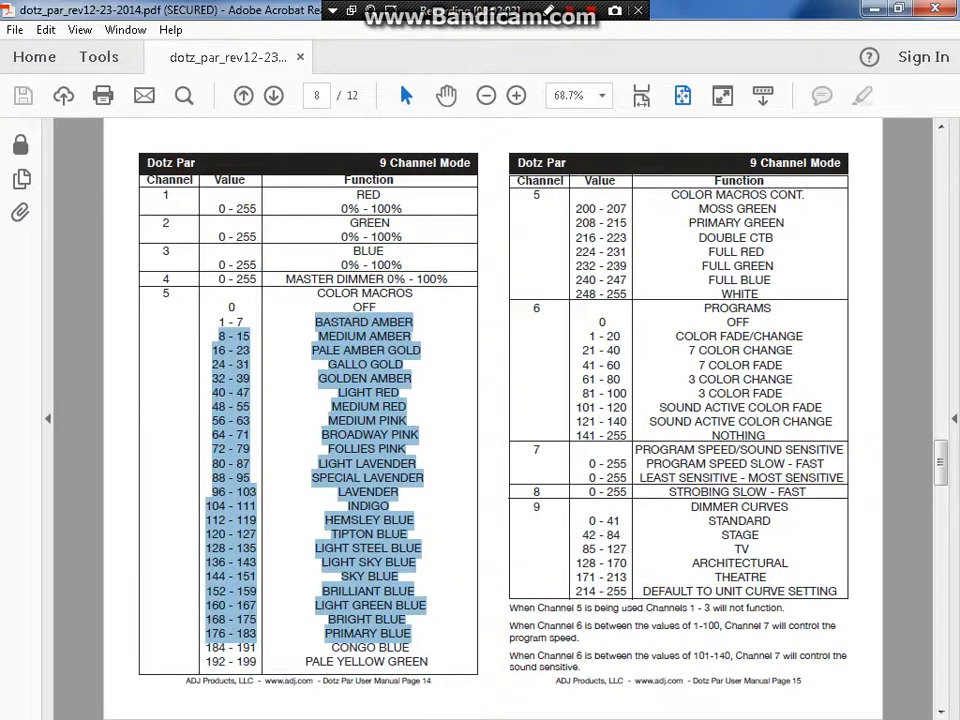
click(628, 210)
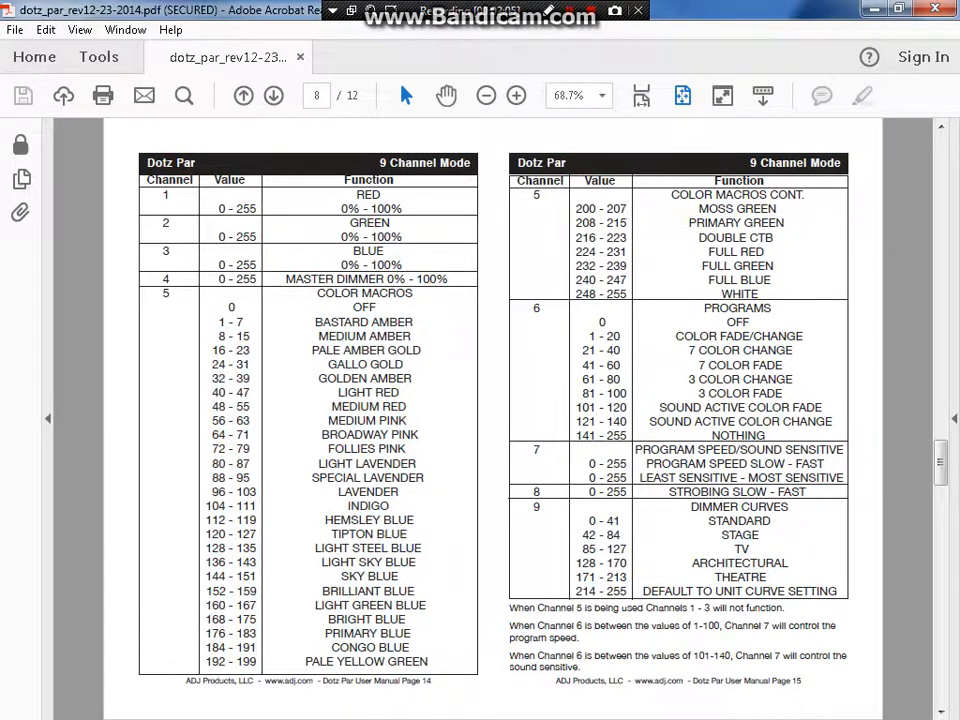
drag(228, 351, 212, 365)
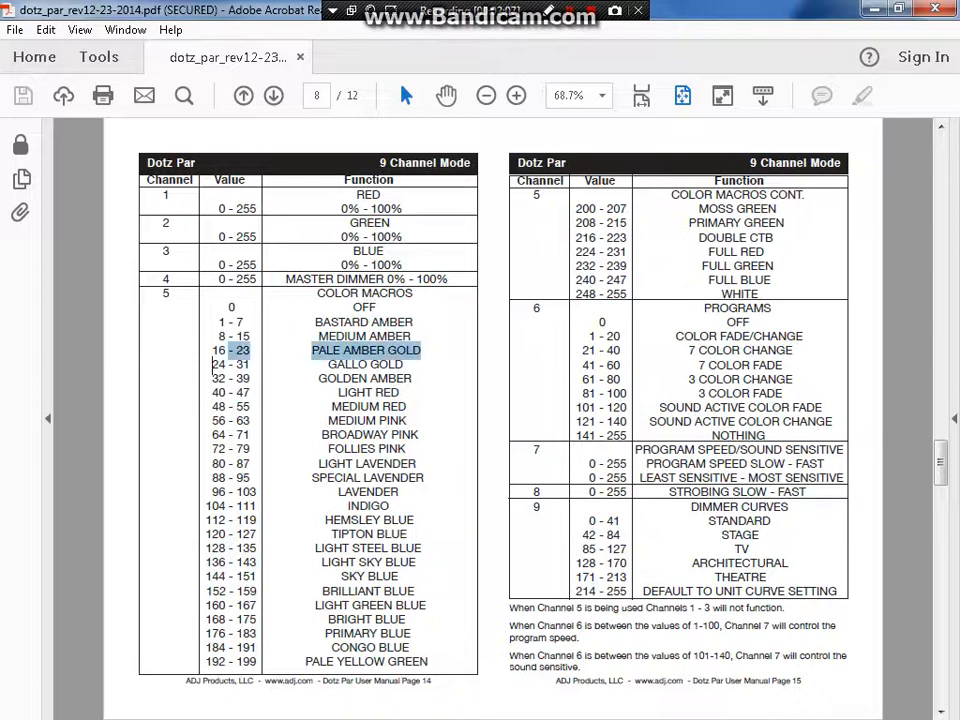
click(212, 365)
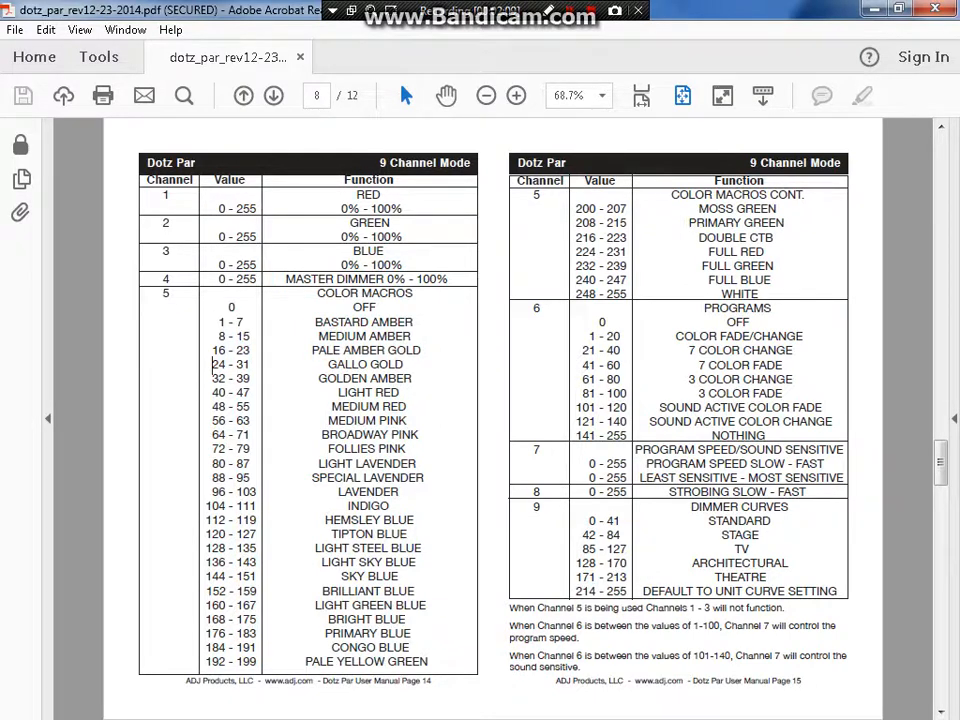
key(alt+Tab)
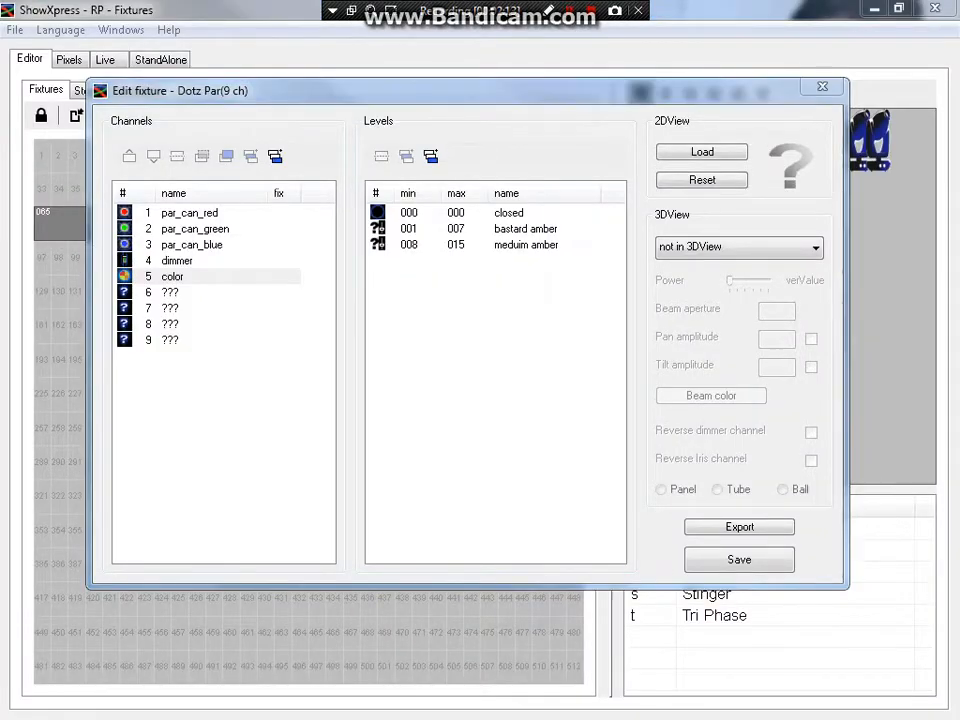
key(alt+Tab)
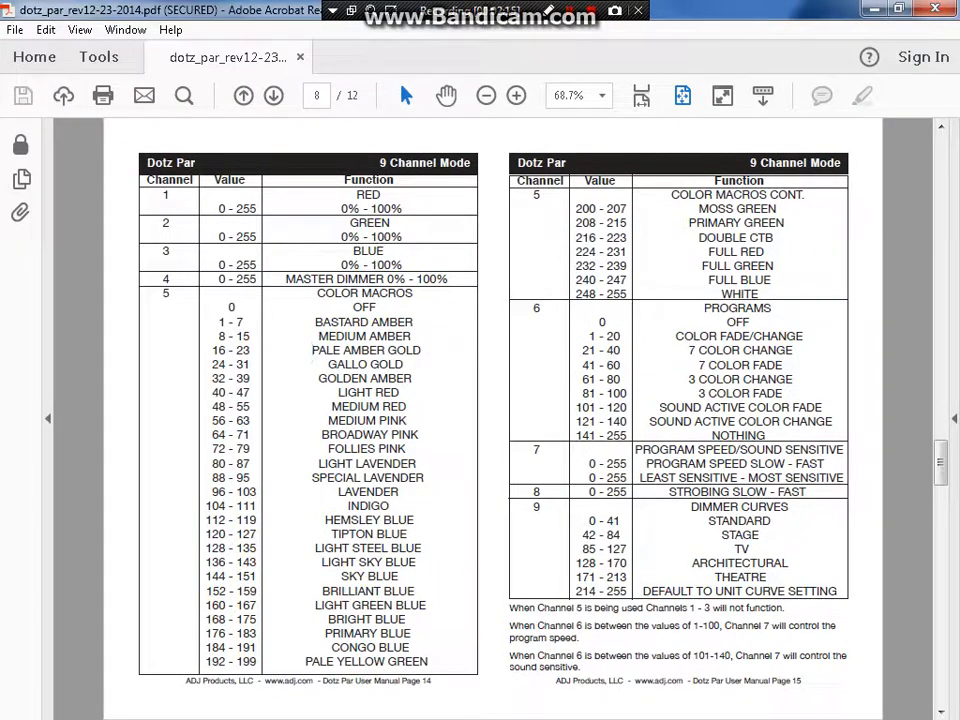
double_click(325, 350)
key(alt+Tab)
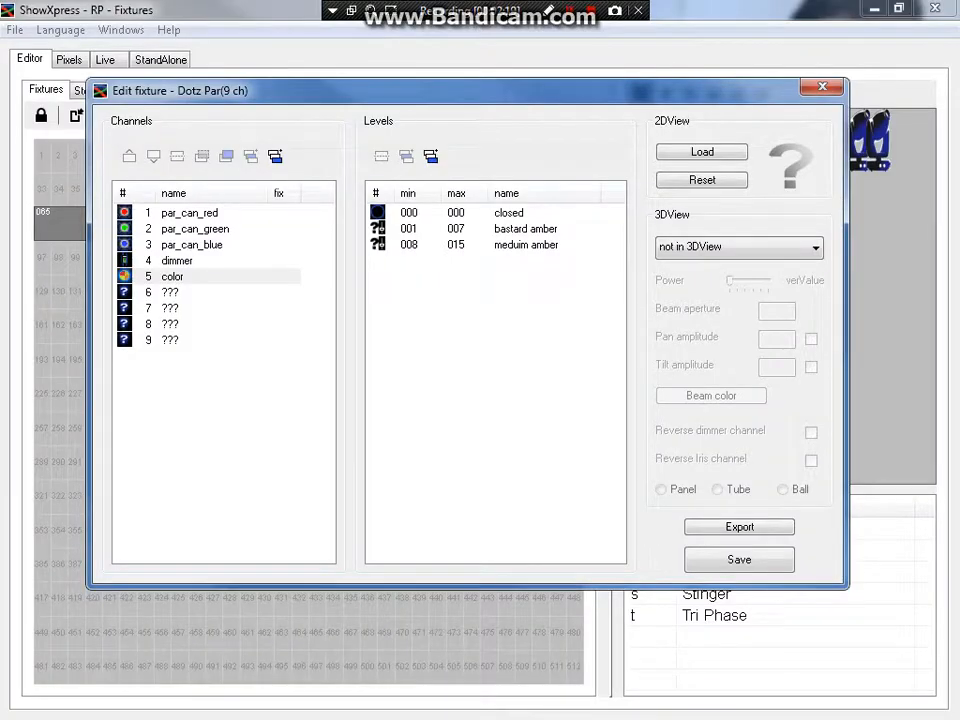
- Add a channel 5 level in ShowXpress from the amber preset, named "pale amber gold", with minimum 16 and the manual's maximum of 23
click(431, 156)
double_click(450, 260)
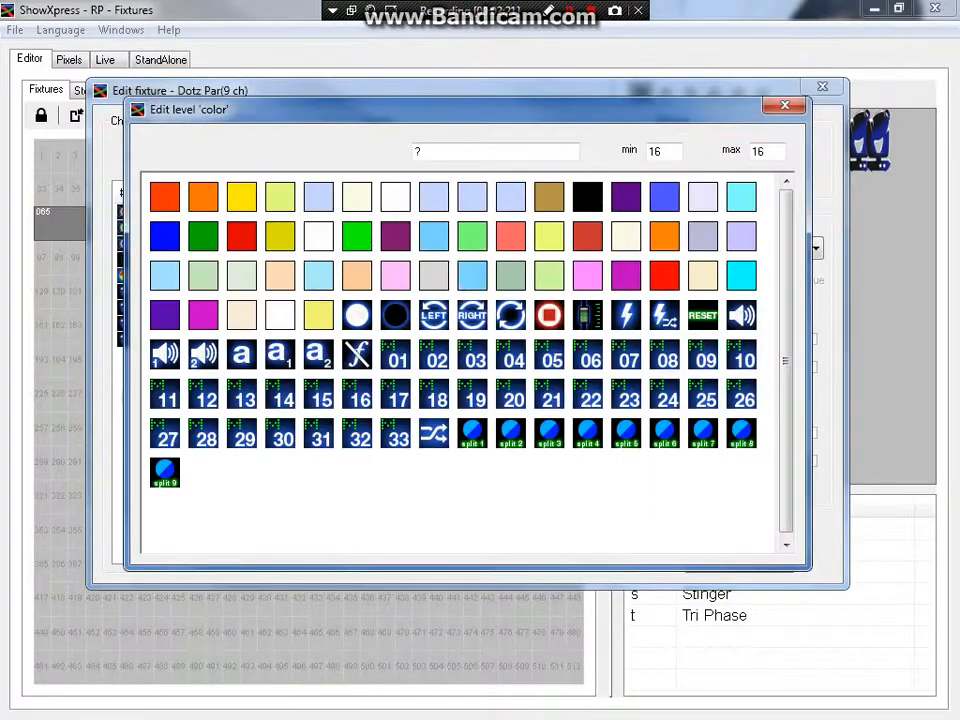
click(549, 196)
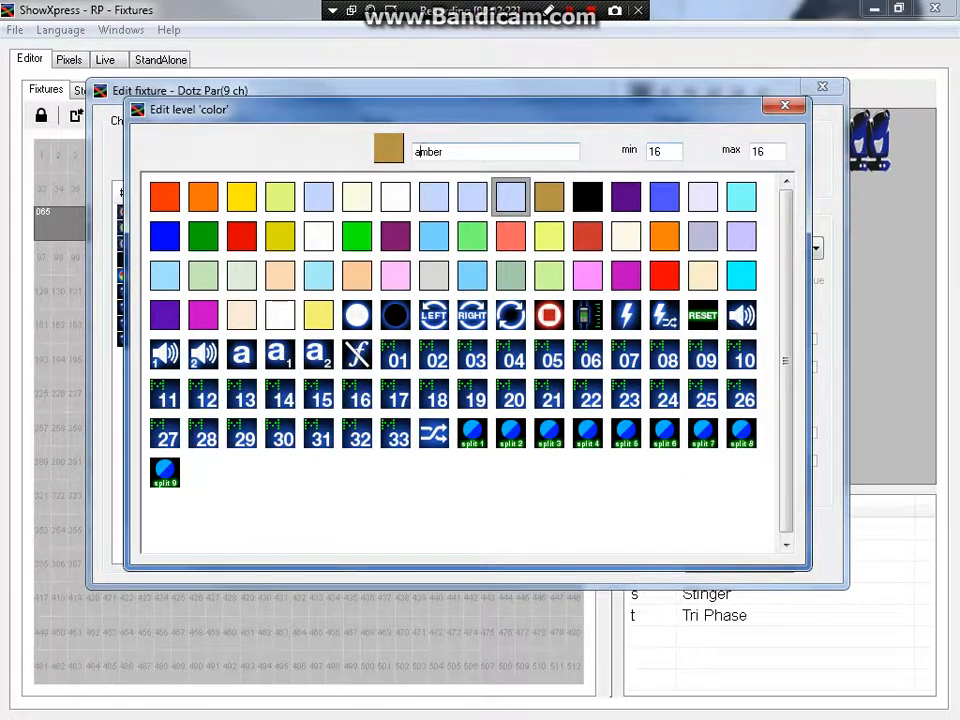
click(415, 152)
text(pale amber)
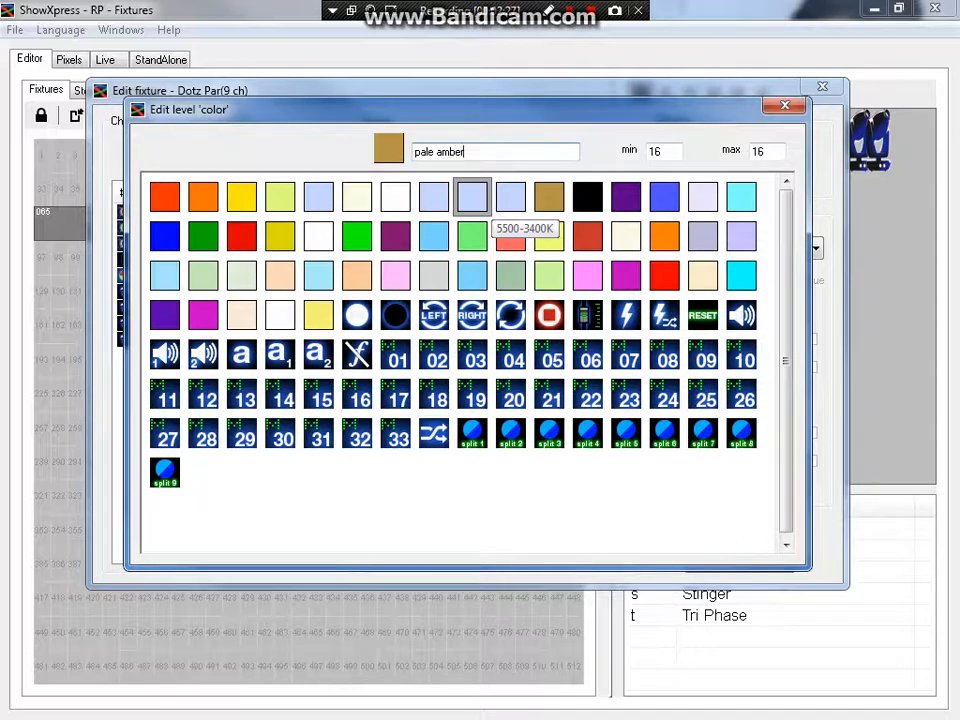
text( gold)
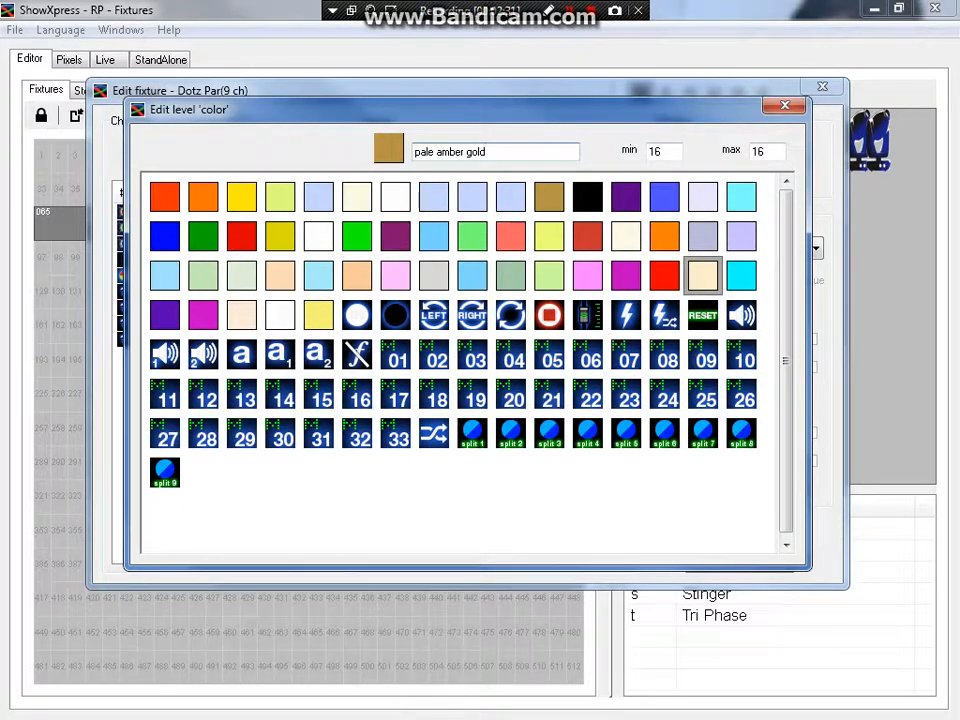
key(alt+Tab)
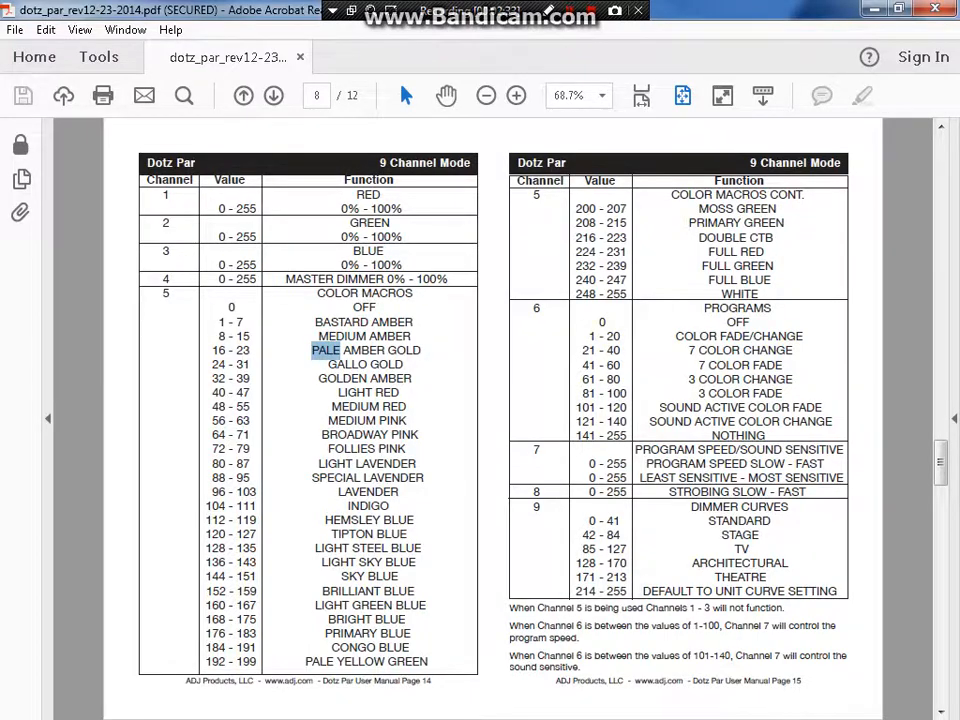
key(alt+Tab)
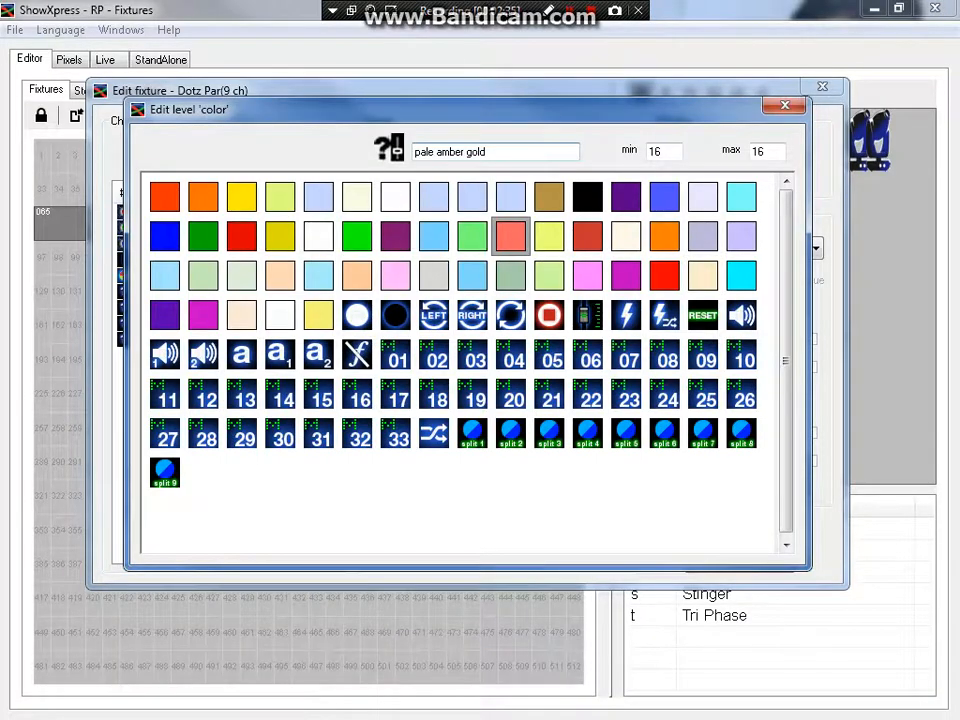
double_click(762, 151)
text(23)
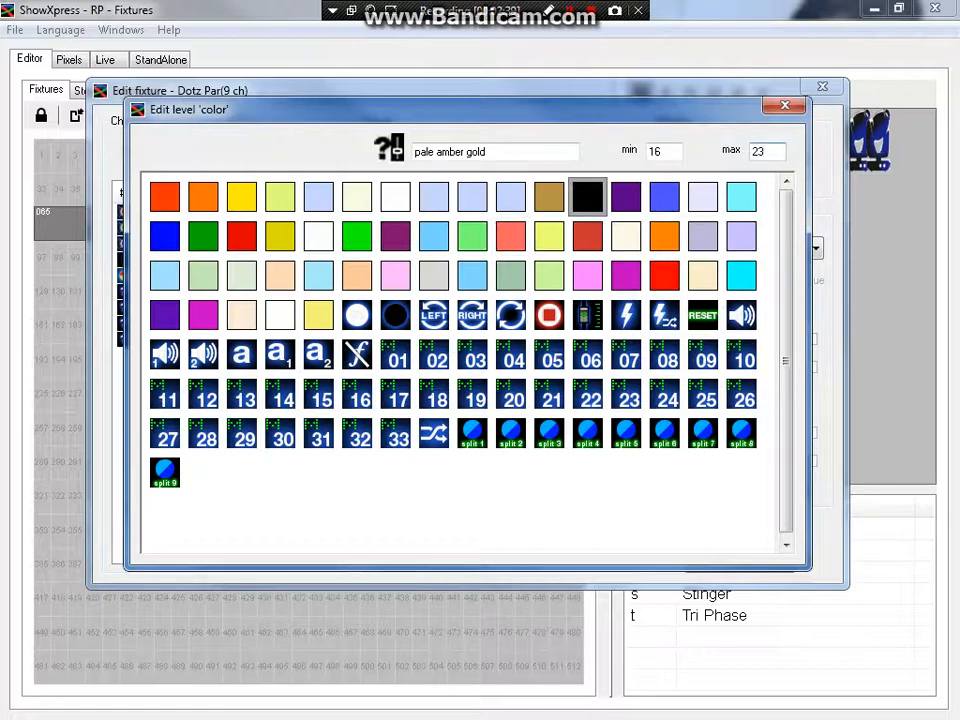
key(Return)
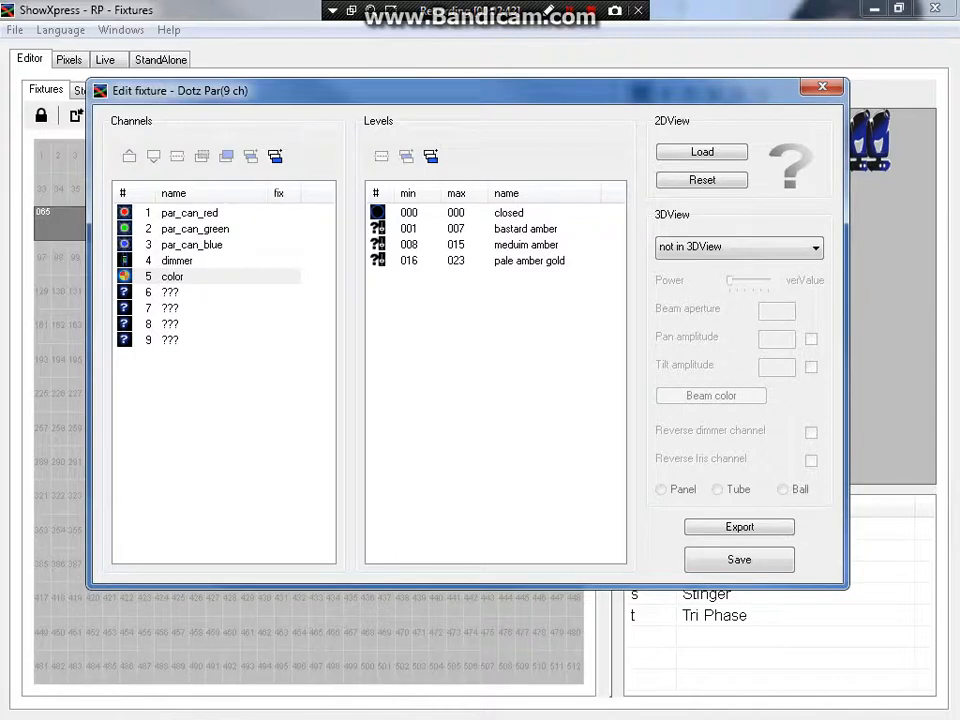
- Review the full list of color levels on channel 5, from the amber and pink entries through to red, green, blue and white
click(172, 276)
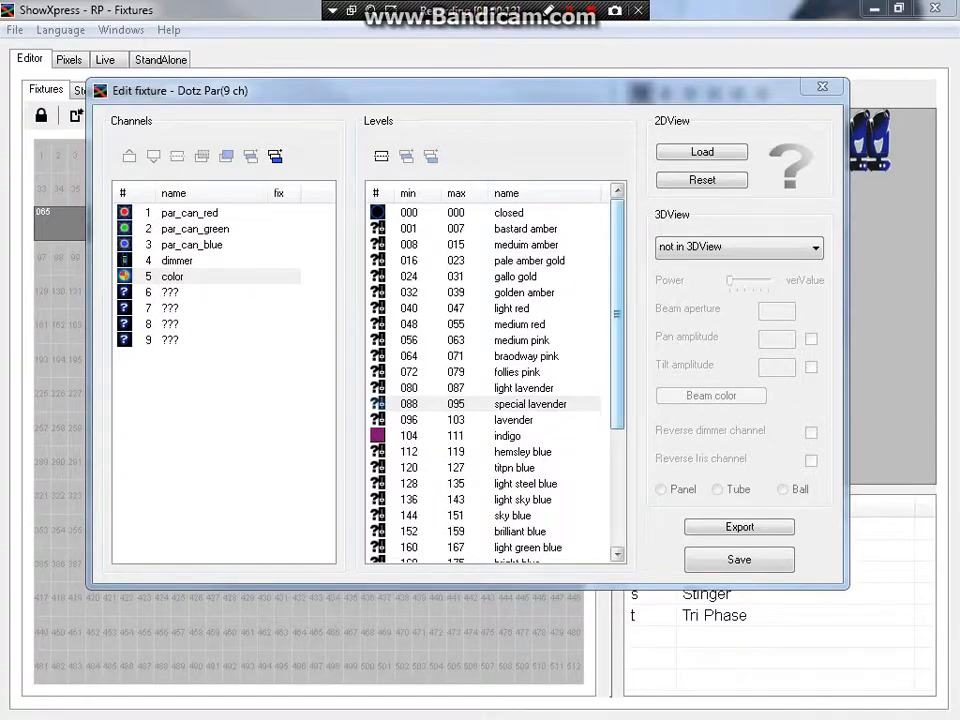
drag(617, 313, 617, 333)
click(530, 244)
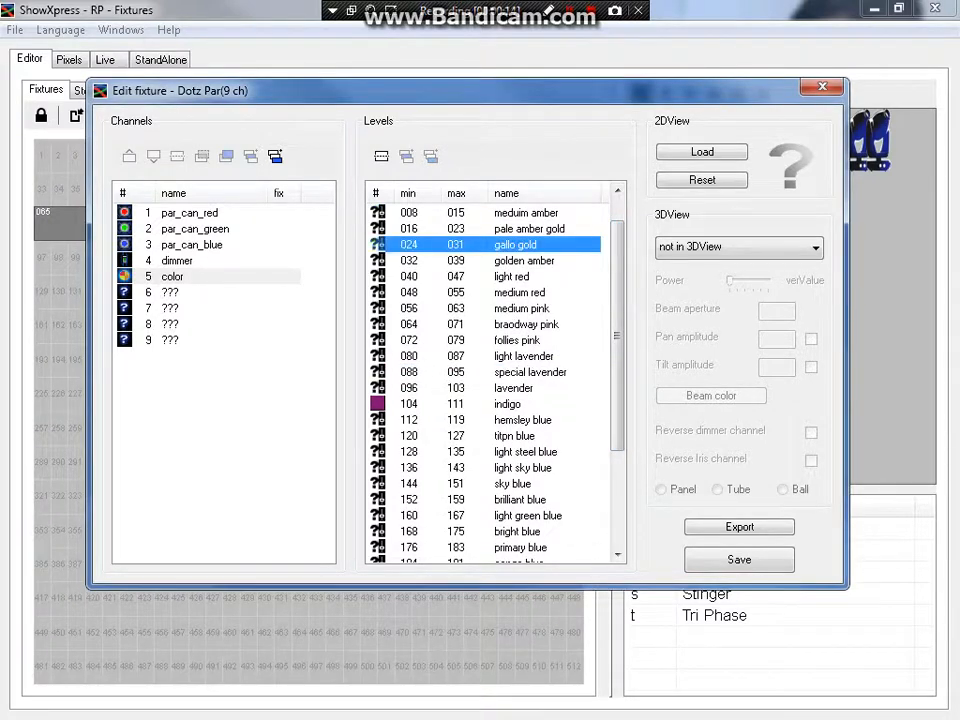
click(530, 260)
click(530, 276)
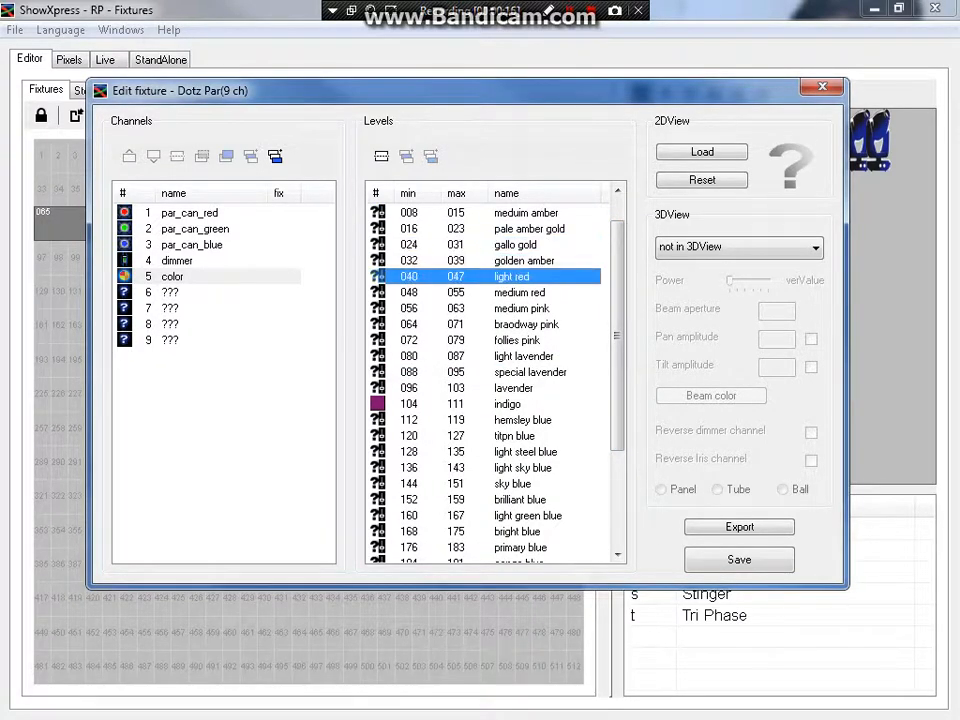
key(Down)
key(Down)
key(Down)
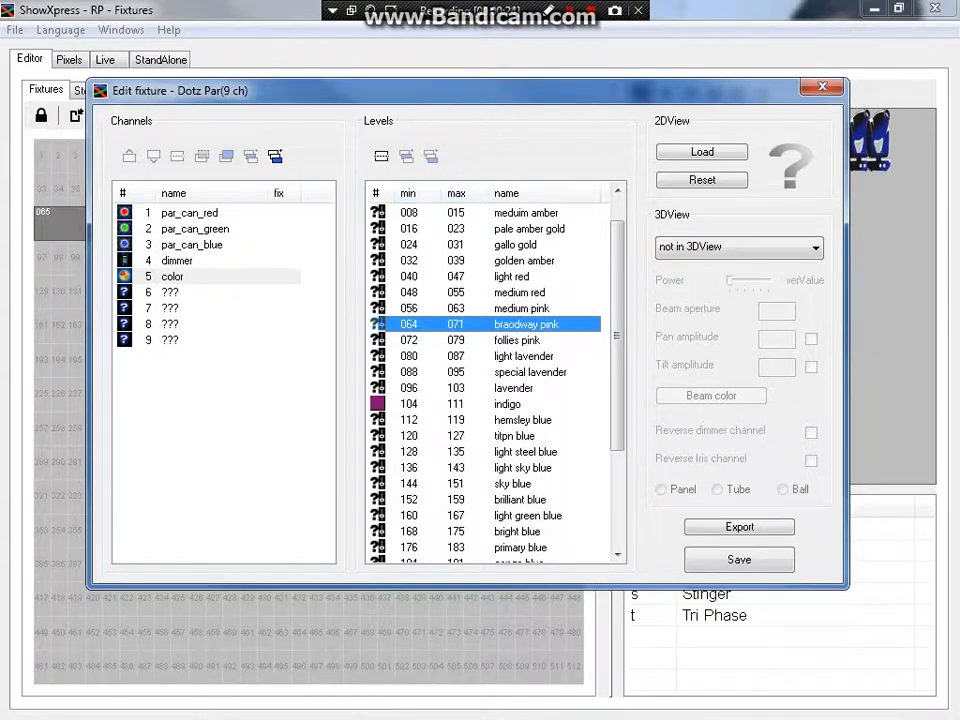
click(472, 261)
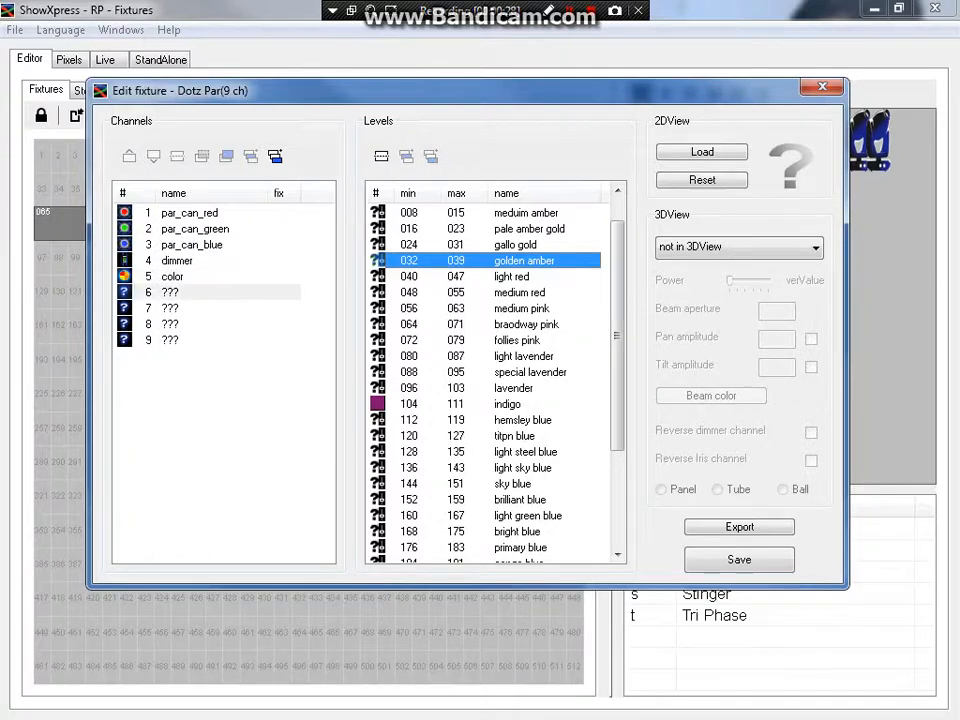
click(172, 276)
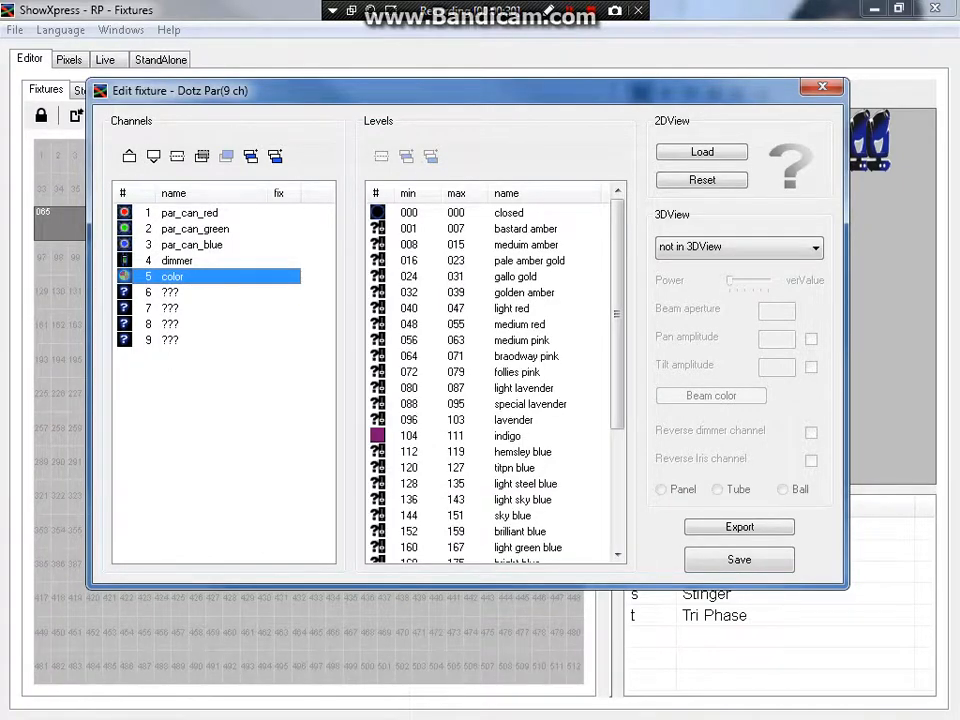
scroll(490, 380, down, 4)
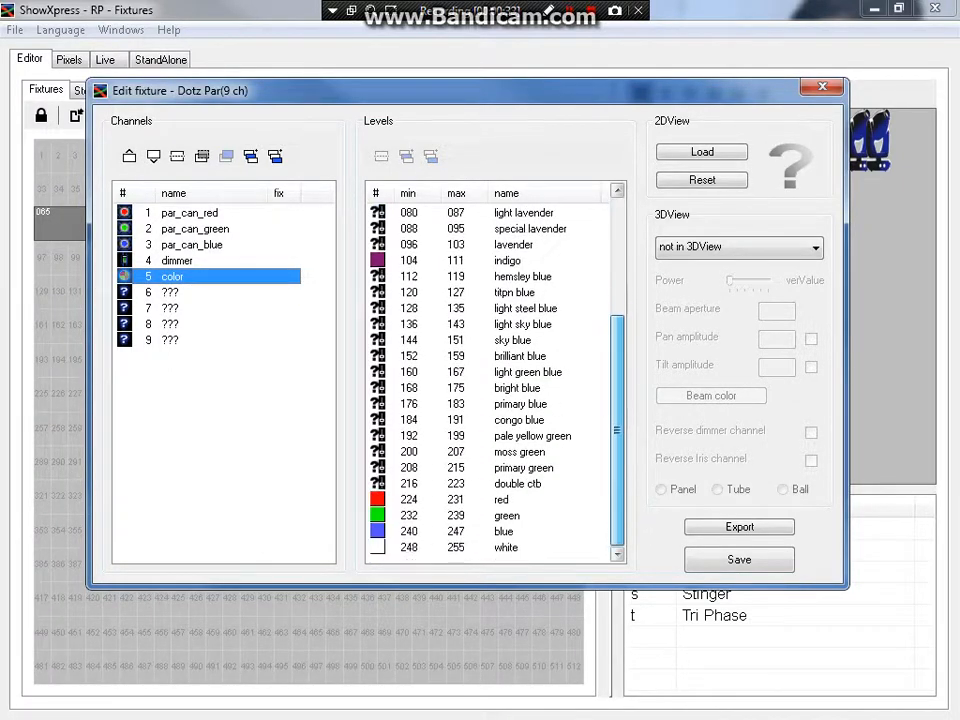
click(470, 499)
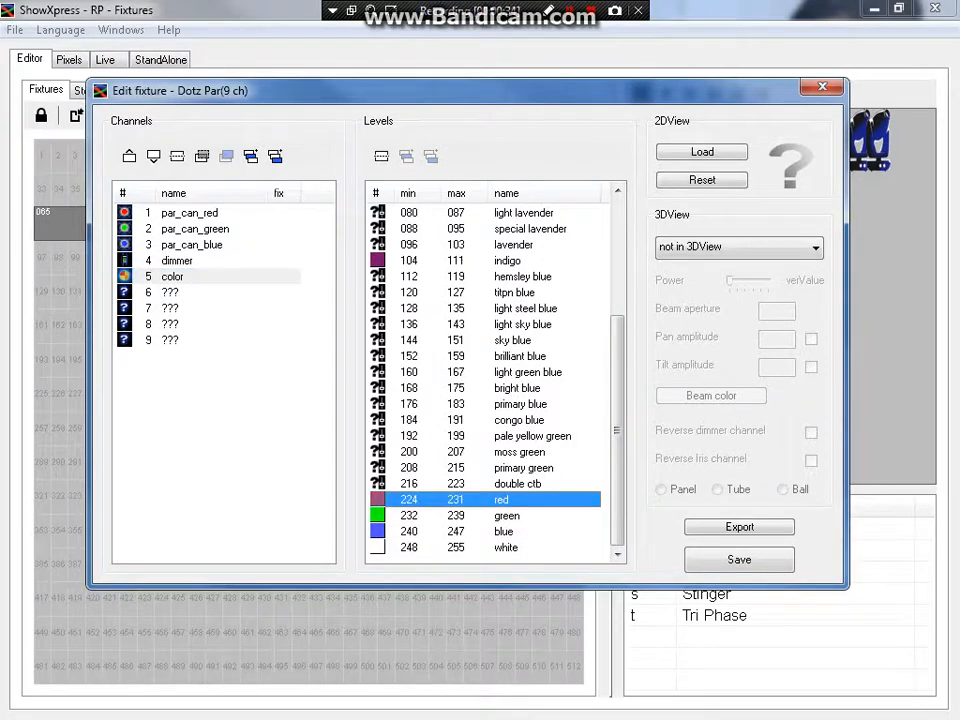
- Review the green, blue and white levels of the color channel
click(470, 515)
click(470, 531)
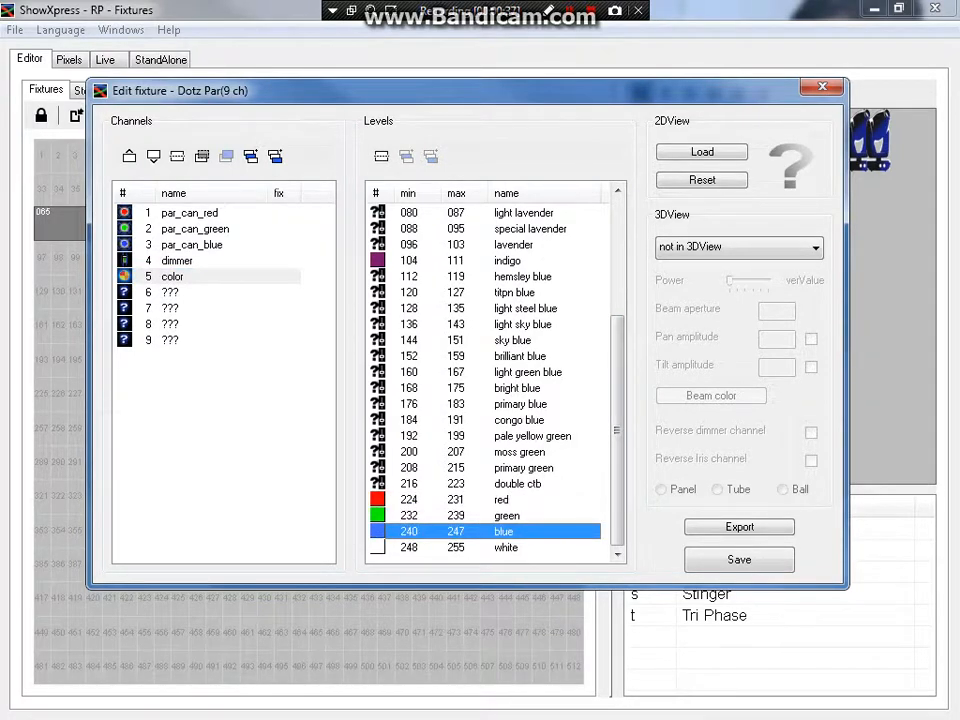
click(470, 547)
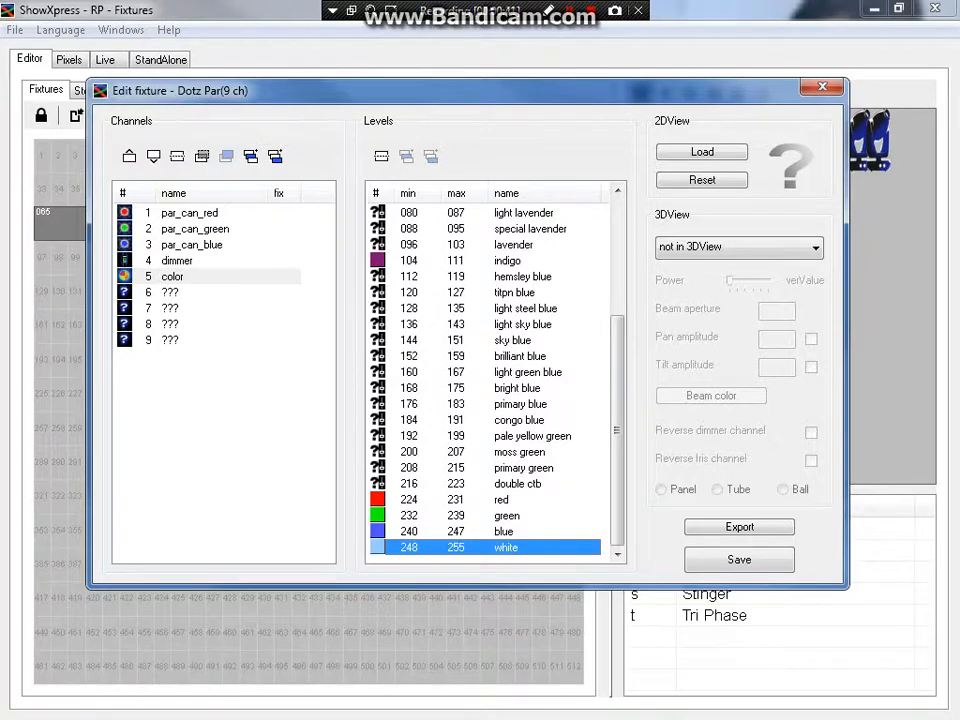
click(200, 276)
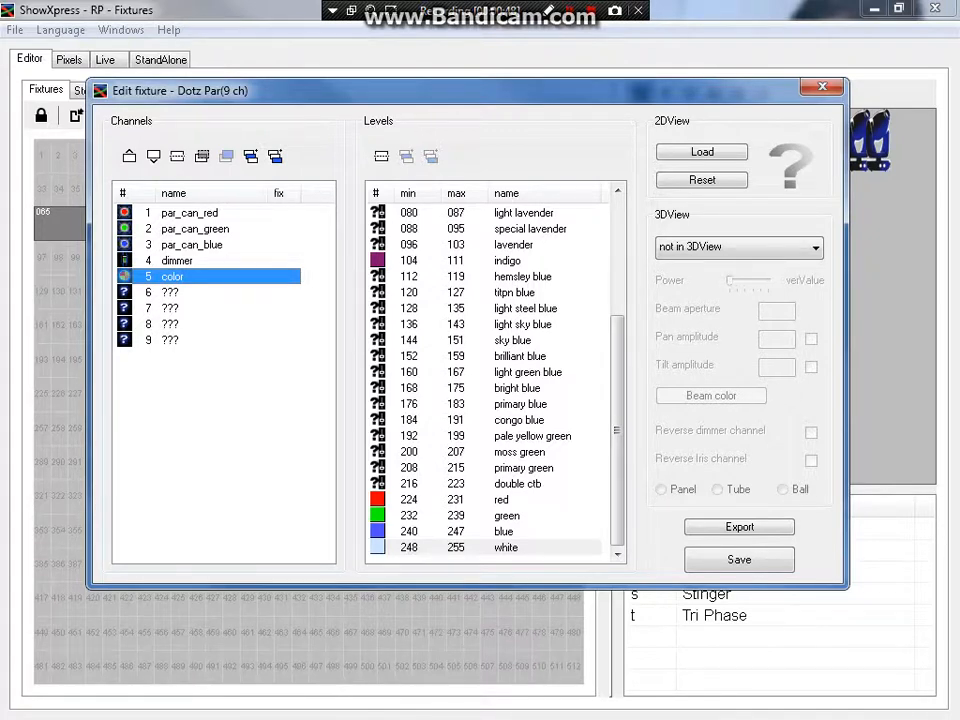
- Switch to the Dotz Par PDF manual in Acrobat and look up the program value ranges of channel 6
key(alt+Tab)
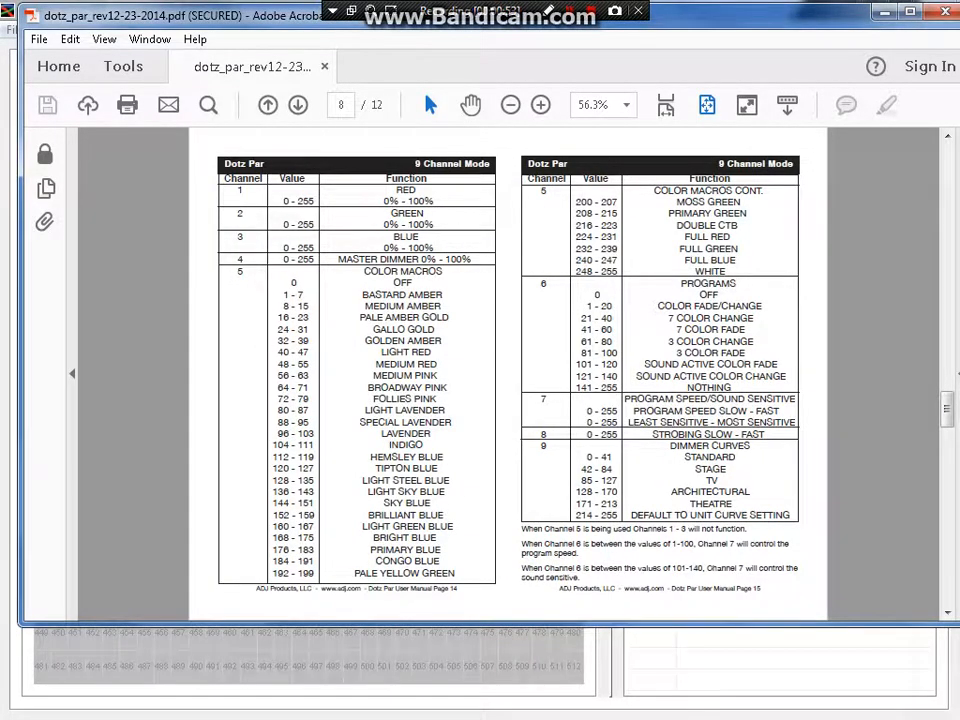
drag(681, 283, 786, 378)
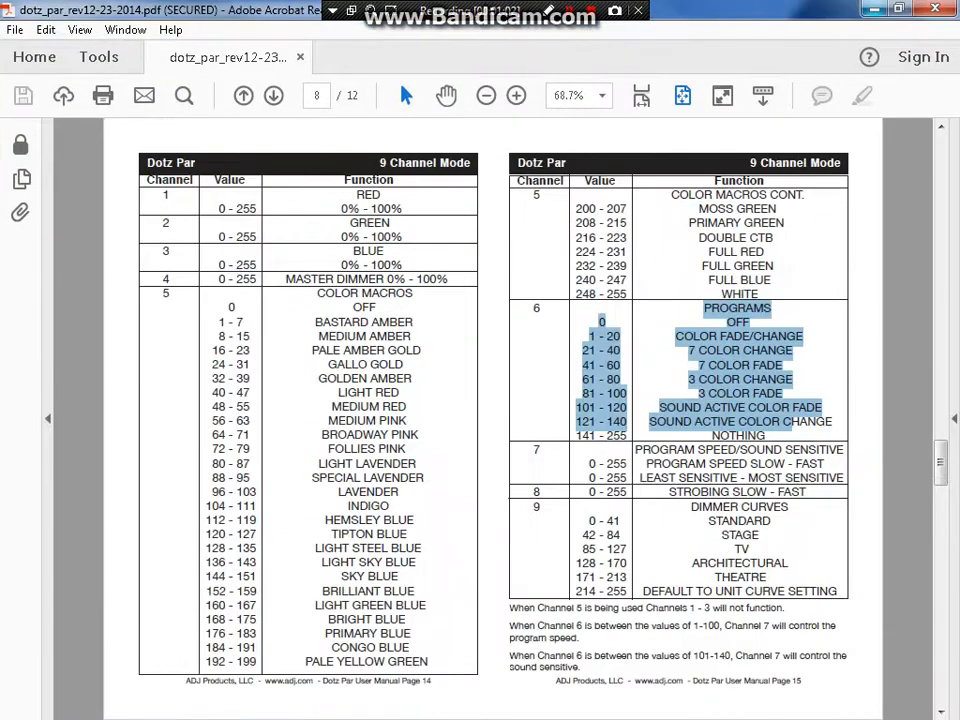
key(alt+Tab)
click(170, 292)
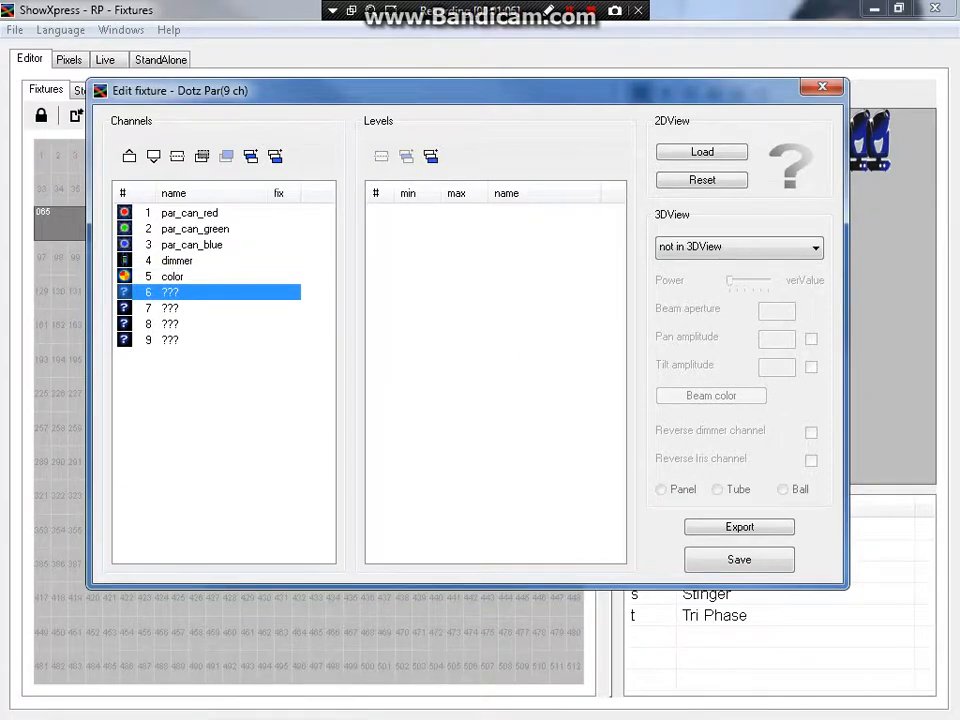
key(alt+Tab)
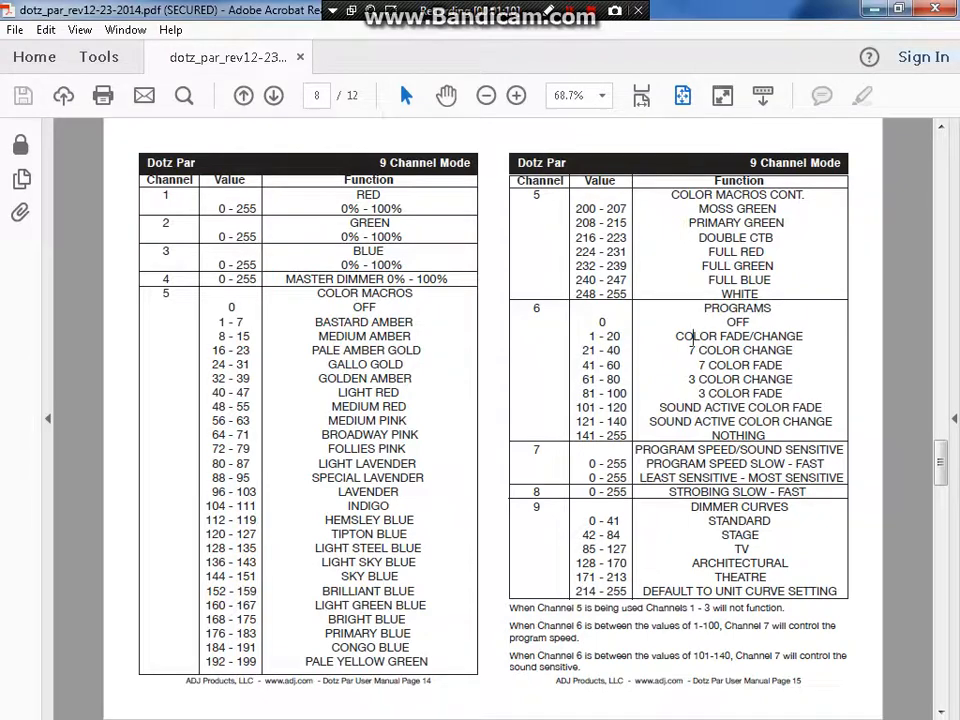
- Return to ShowXpress and look through the channel types available for channel 6
key(alt+Tab)
double_click(280, 292)
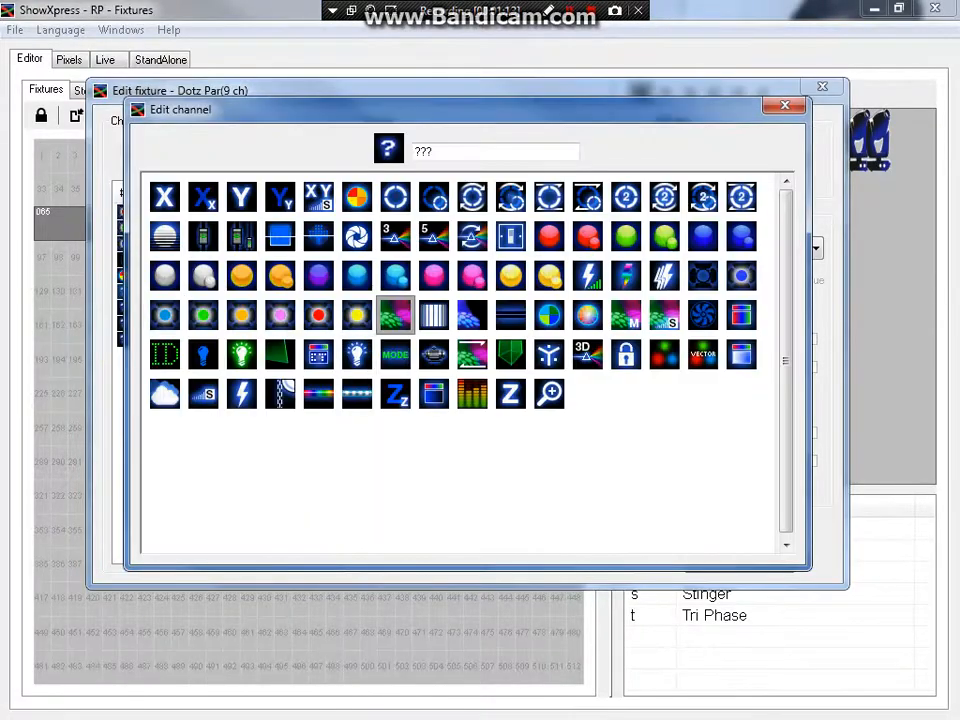
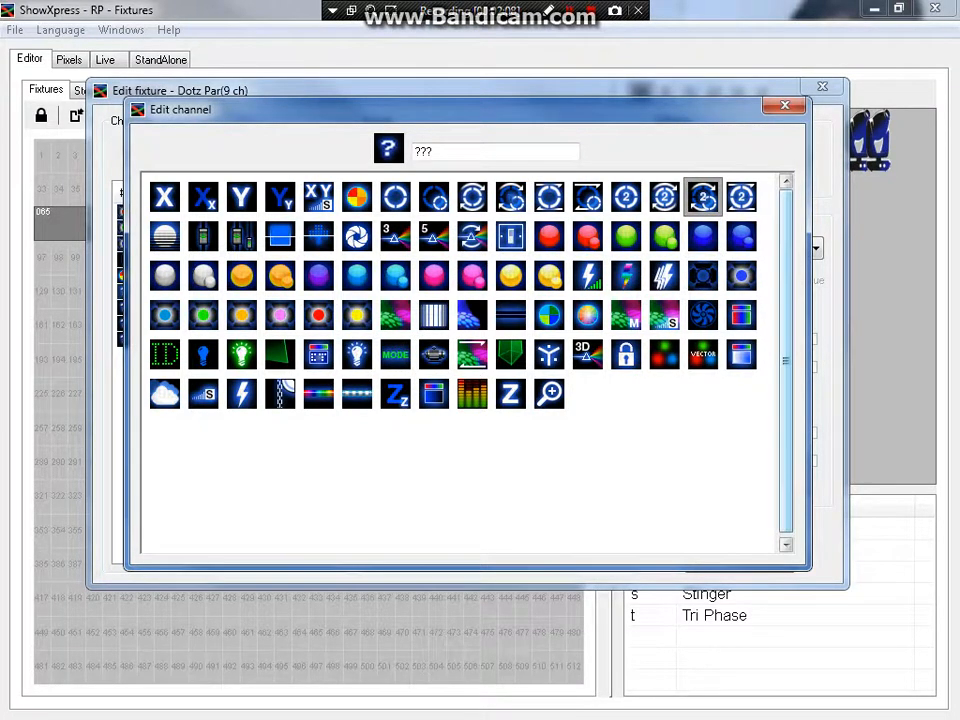
click(785, 106)
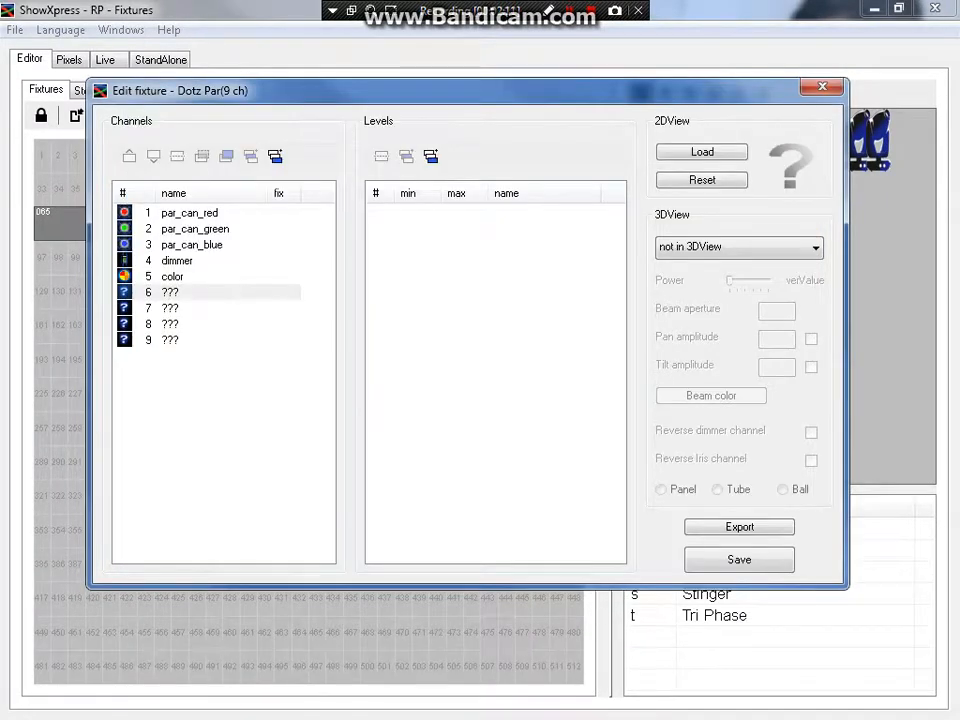
- Recheck channel 6's off and color fade/change entries in the PDF manual against the available channel types
key(alt+Tab)
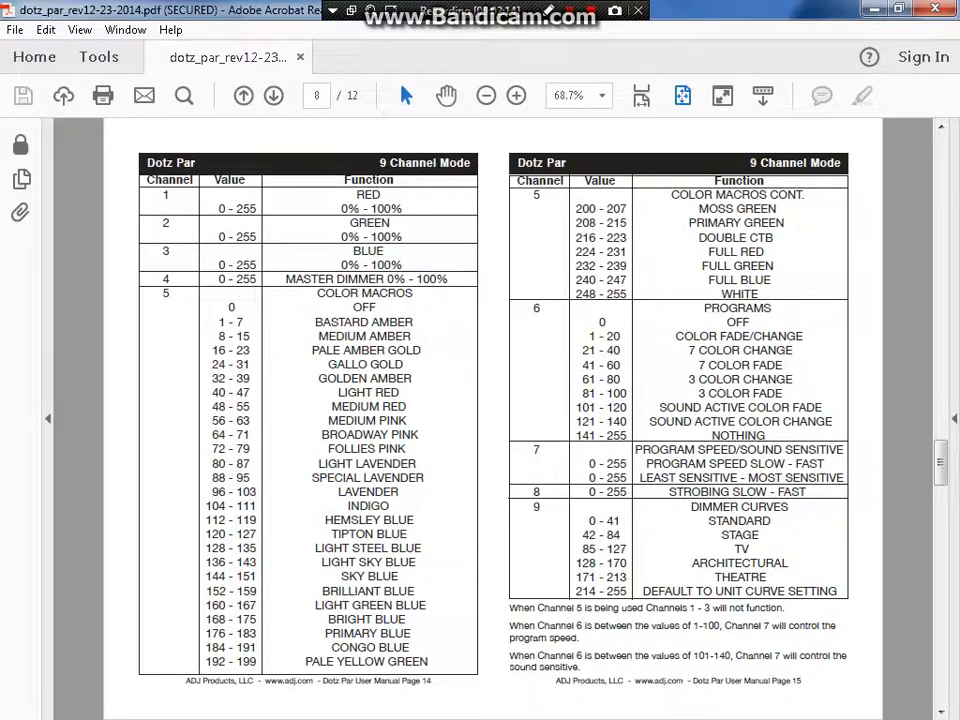
drag(718, 336, 743, 323)
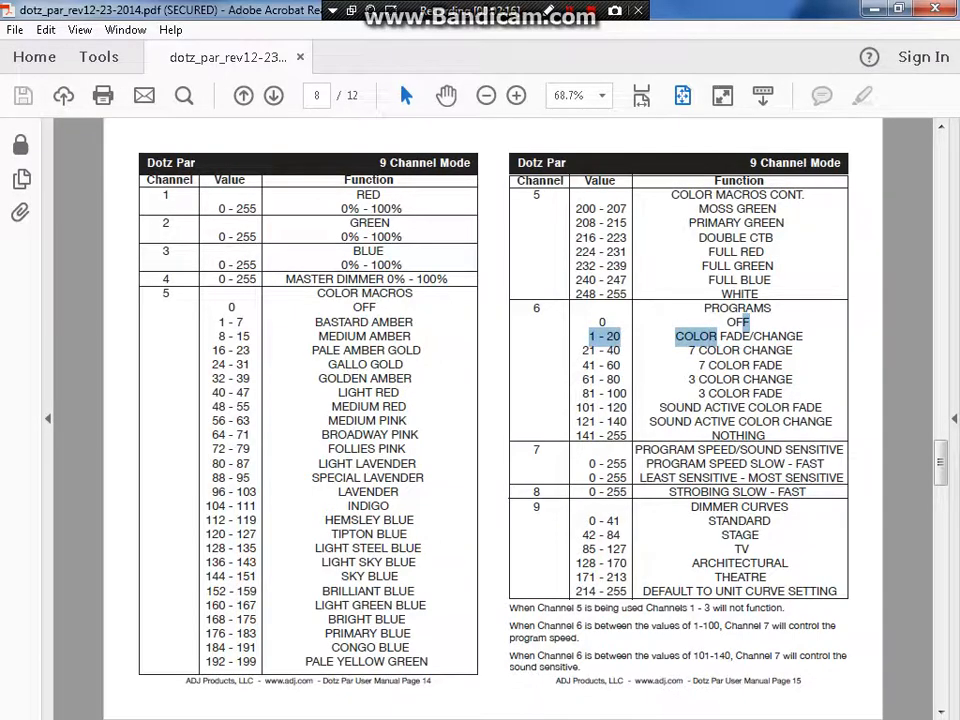
key(alt+Tab)
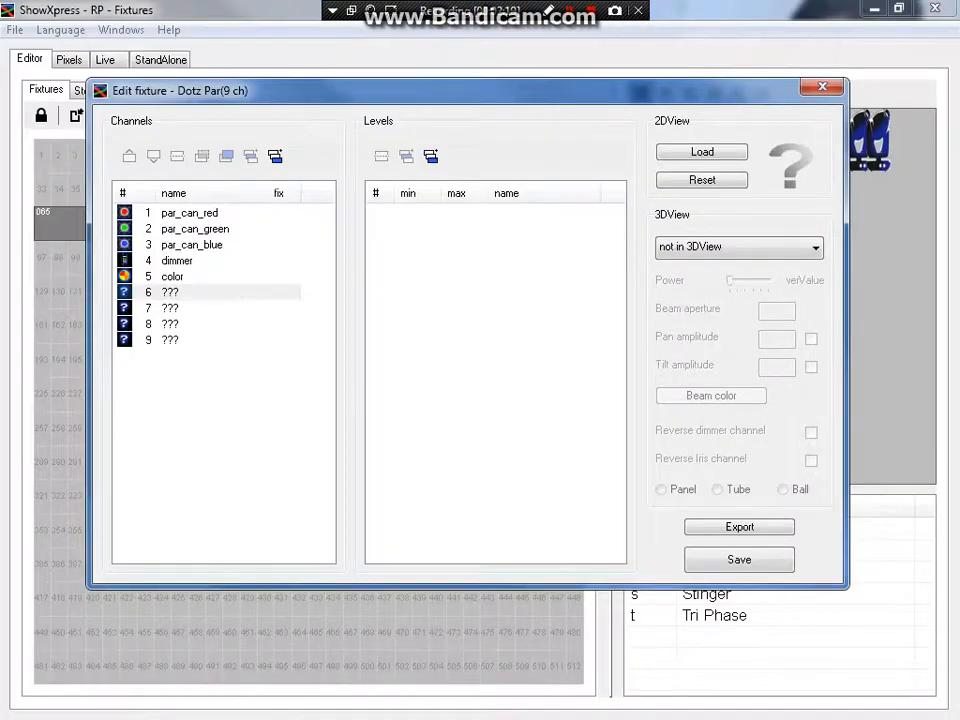
double_click(170, 292)
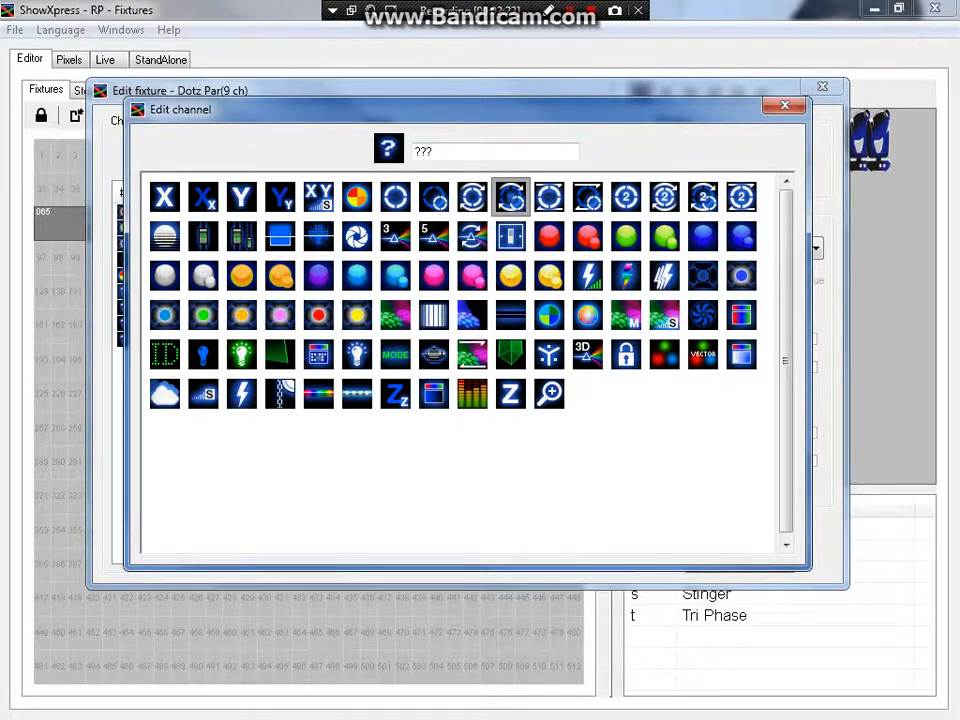
click(785, 106)
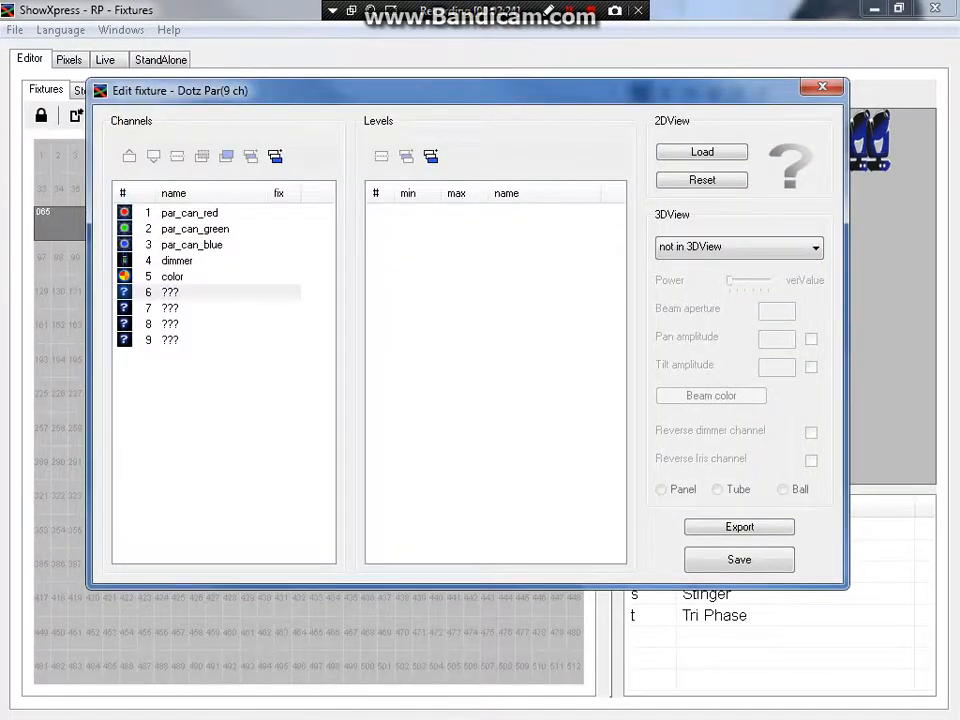
- Try to name channel 6 PROGRAMS in its channel settings
key(alt+Tab)
double_click(196, 295)
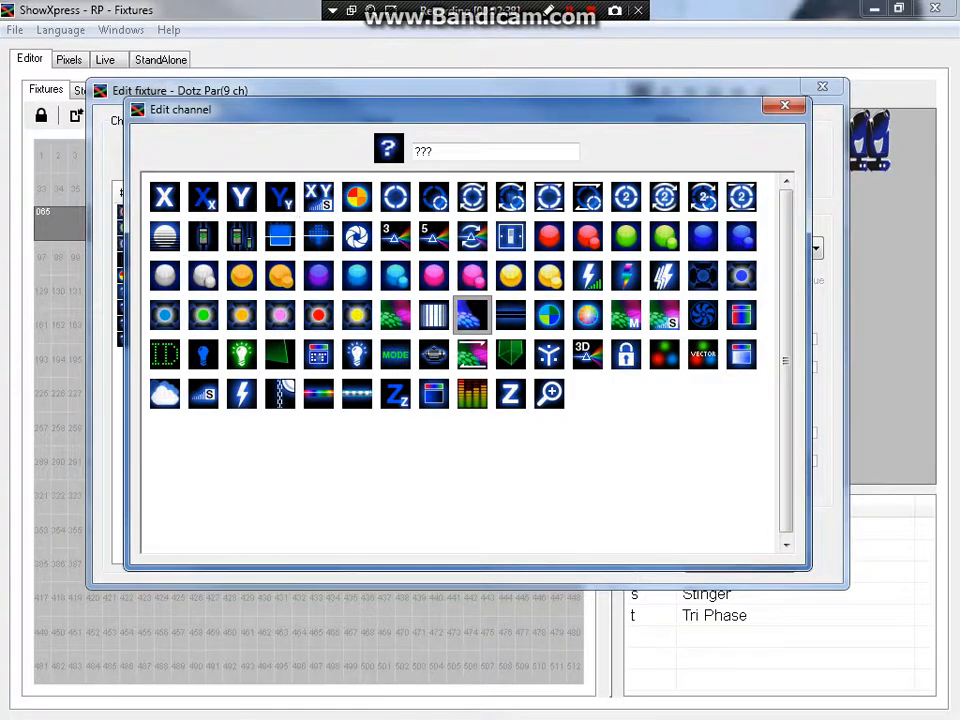
click(472, 197)
key(Tab)
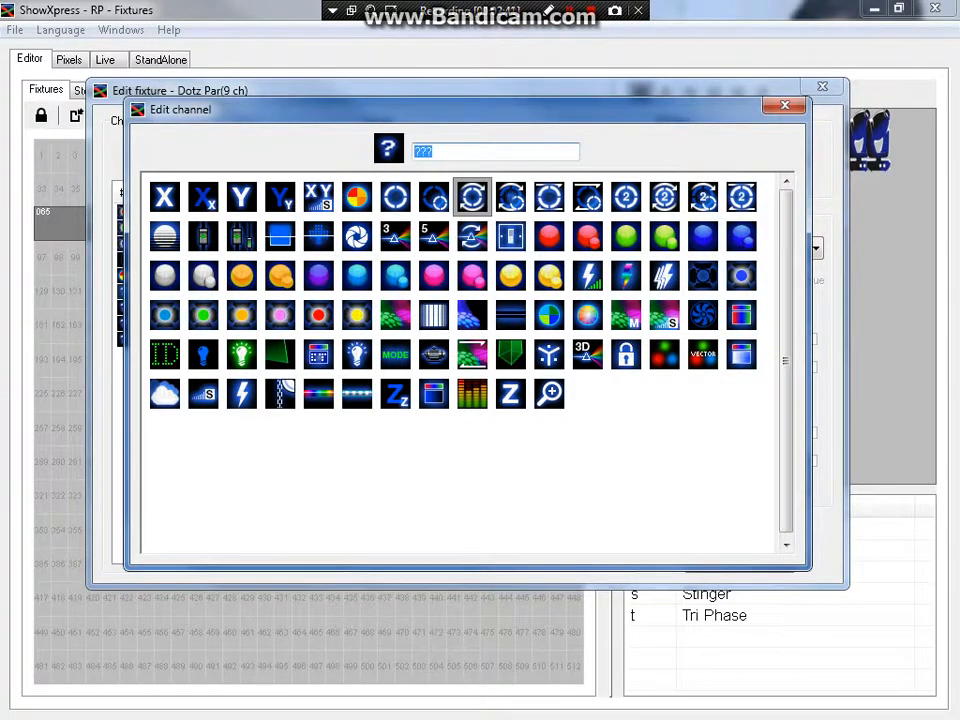
text(PROGRASM)
key(BackSpace)
key(BackSpace)
key(BackSpace)
text(AMS)
key(Return)
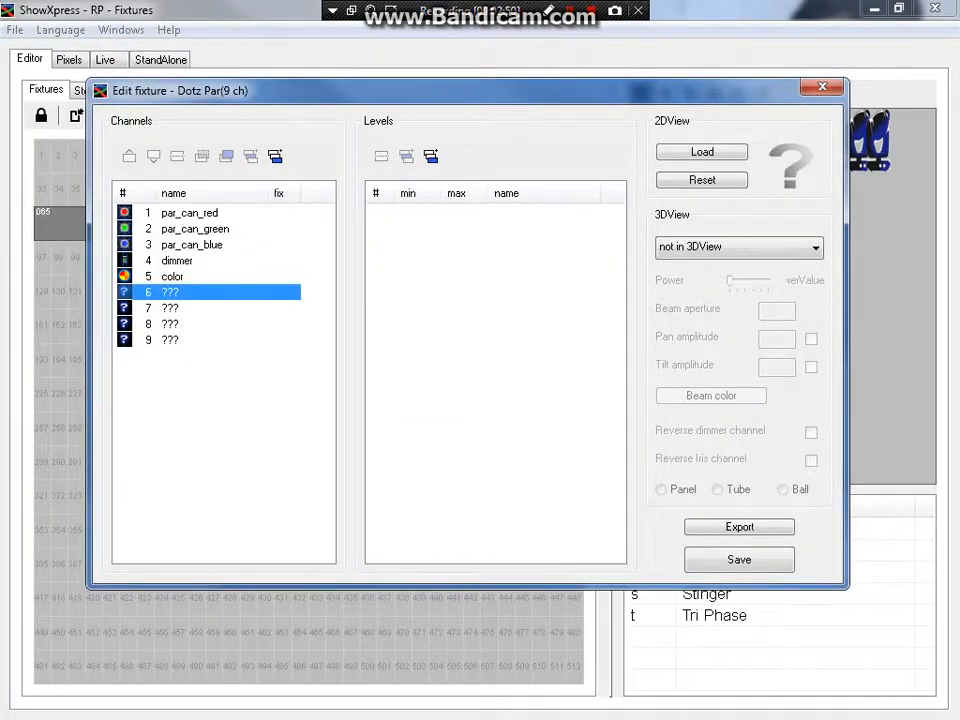
- Check the channel 6 programs section in the PDF manual and assign the mode type to channel 6 in ShowXpress
key(Return)
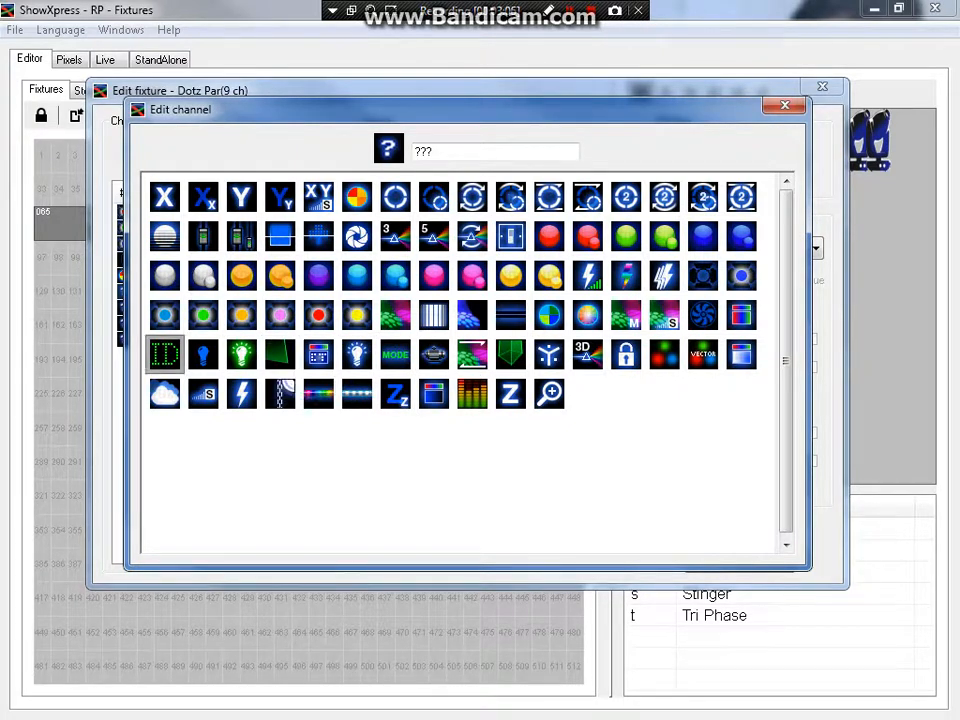
key(alt+Tab)
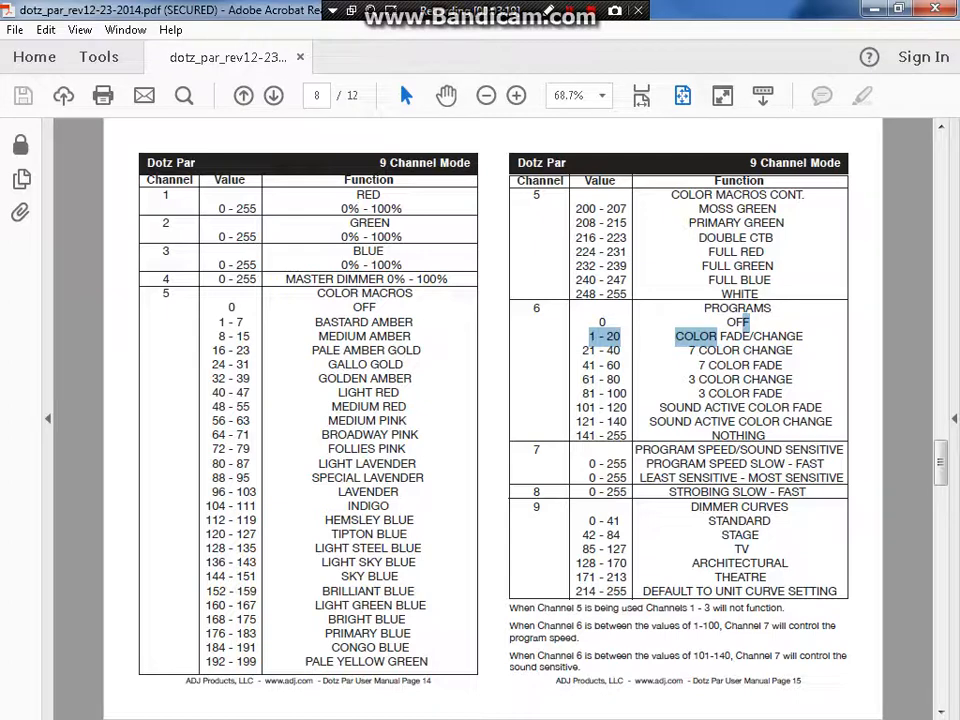
click(540, 330)
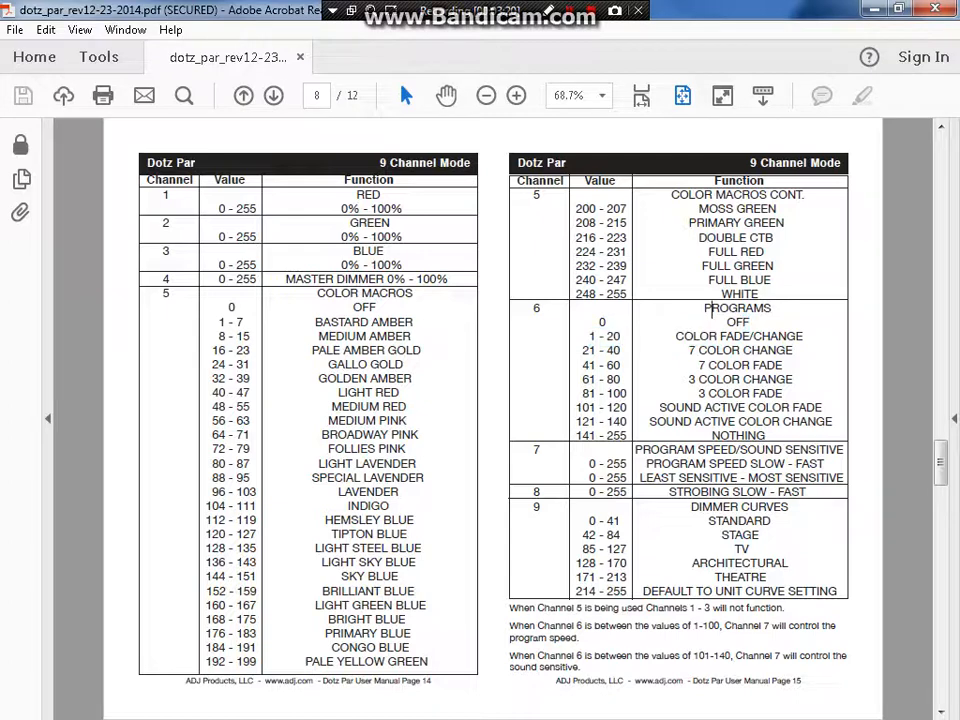
key(alt+Tab)
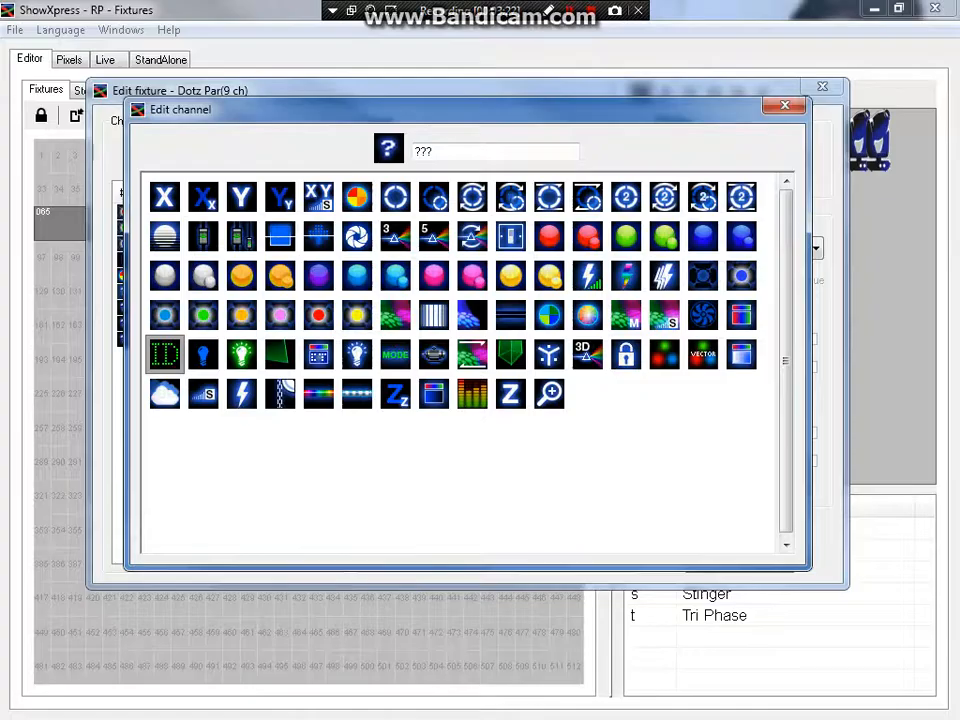
click(396, 354)
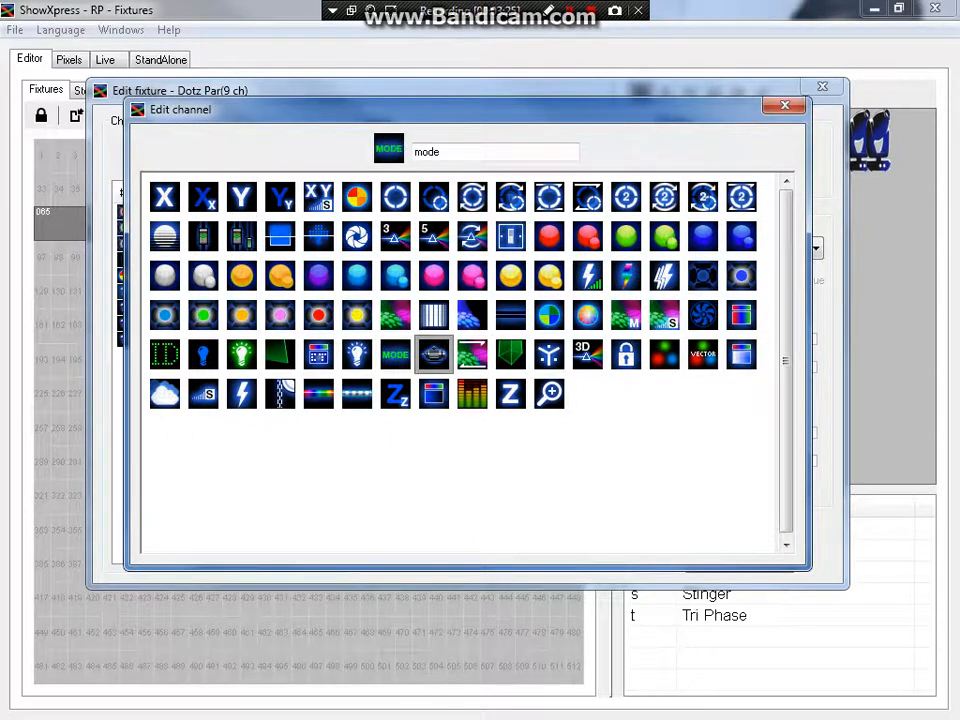
click(784, 105)
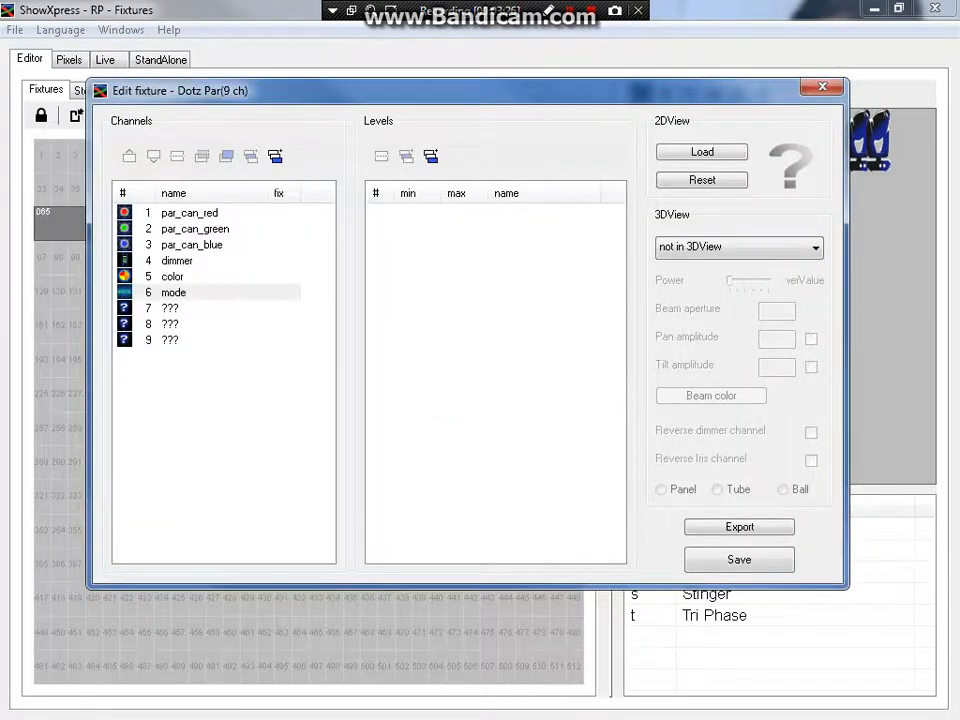
- Add a new level to the mode channel
click(173, 292)
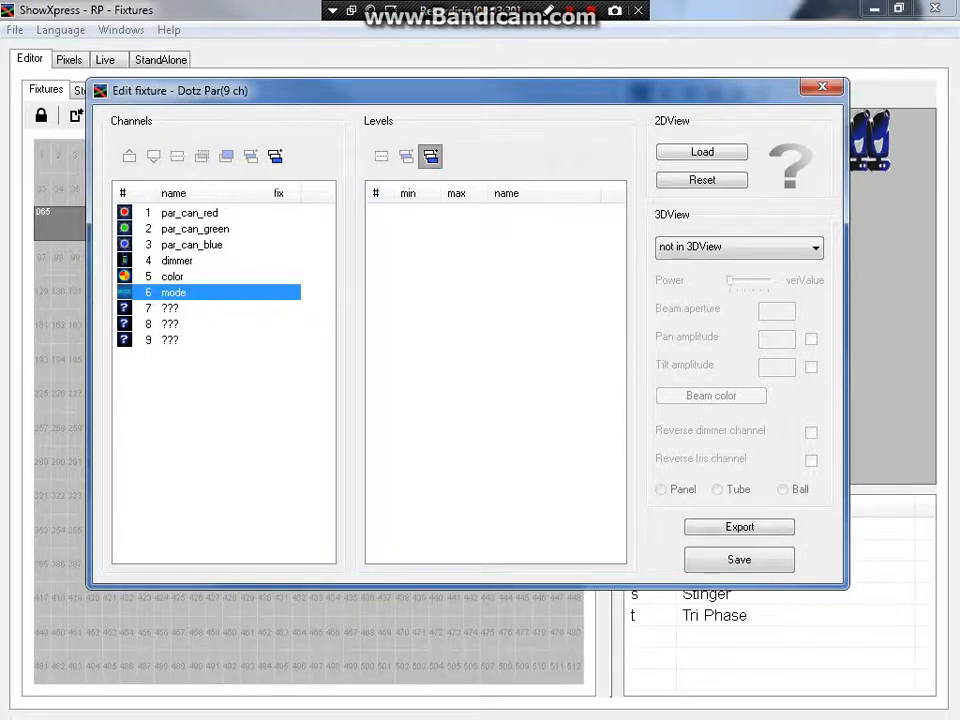
click(430, 156)
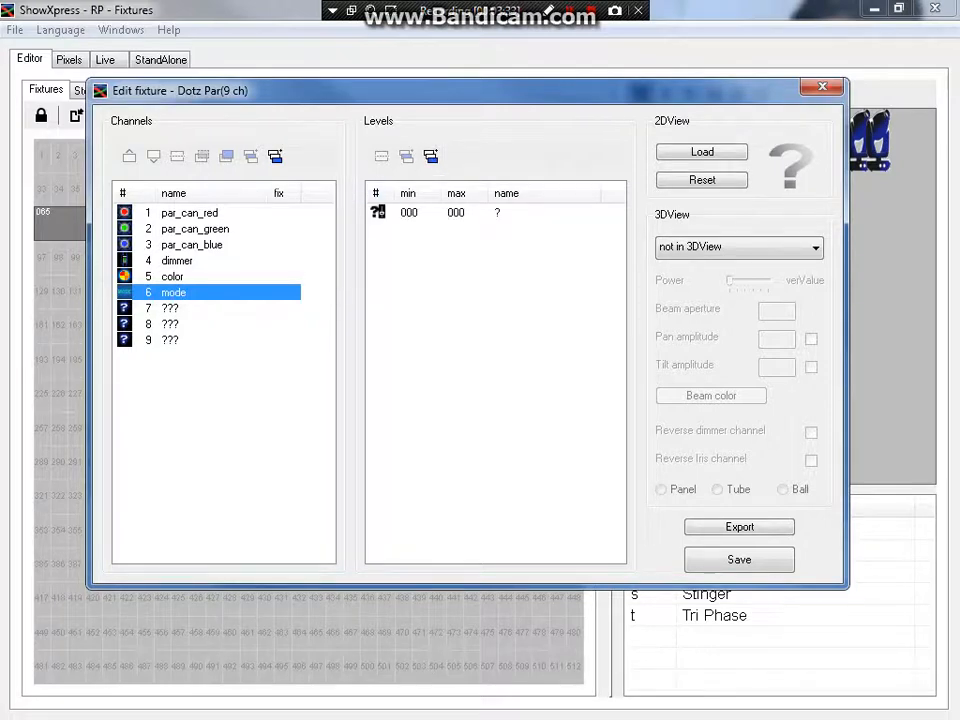
- Try to rename channel 6 as a programs mode in its channel settings
key(Return)
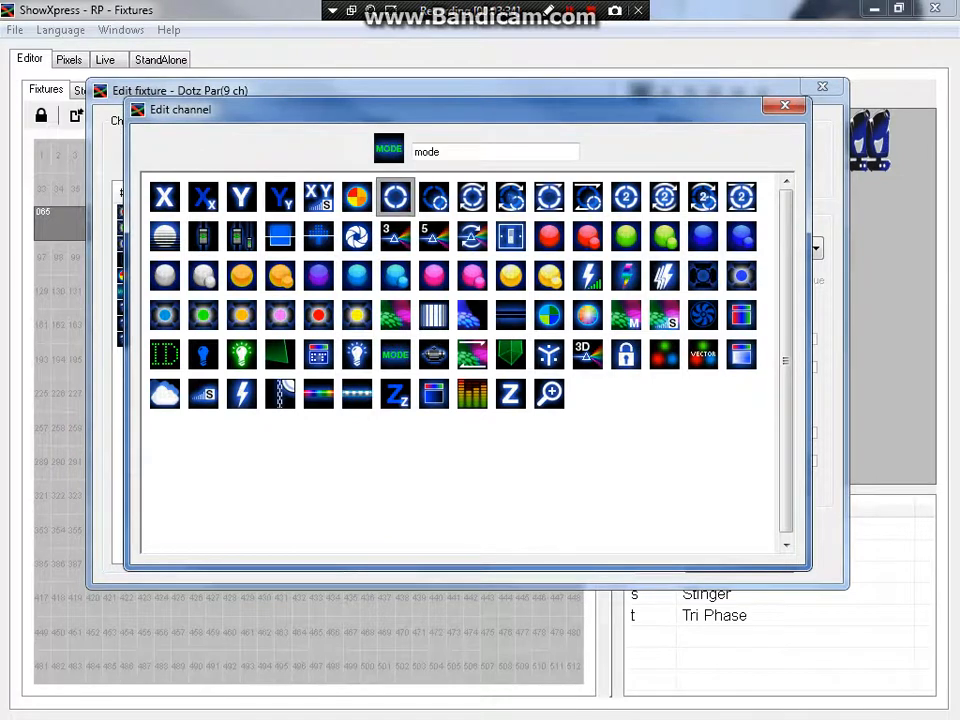
text(p)
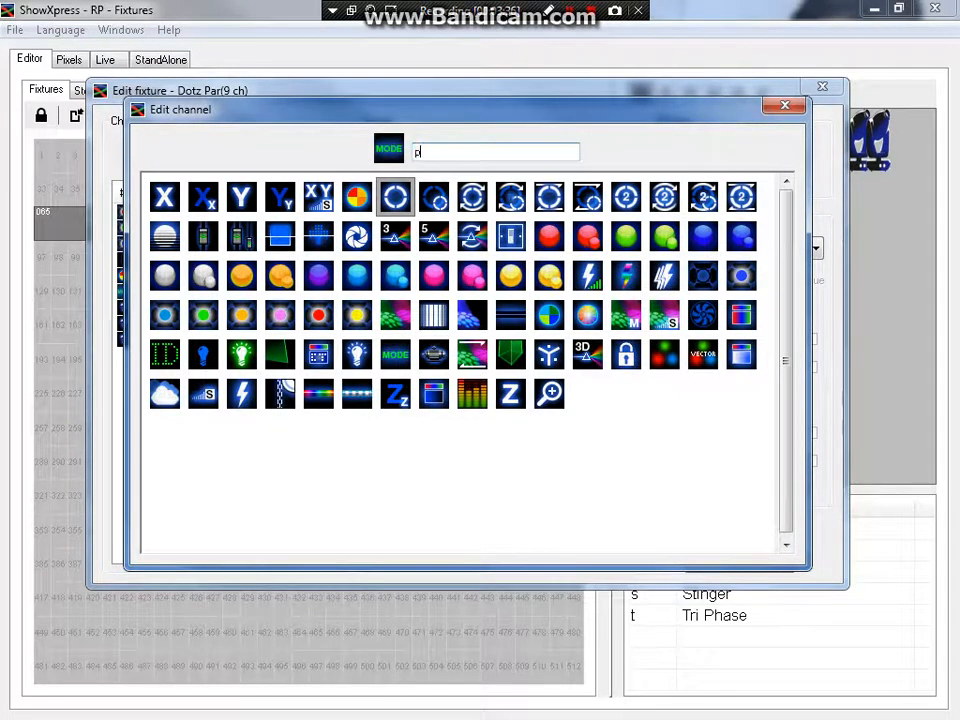
text(rogams mode)
key(BackSpace)
key(BackSpace)
key(BackSpace)
key(BackSpace)
key(BackSpace)
key(BackSpace)
text(mode)
key(Return)
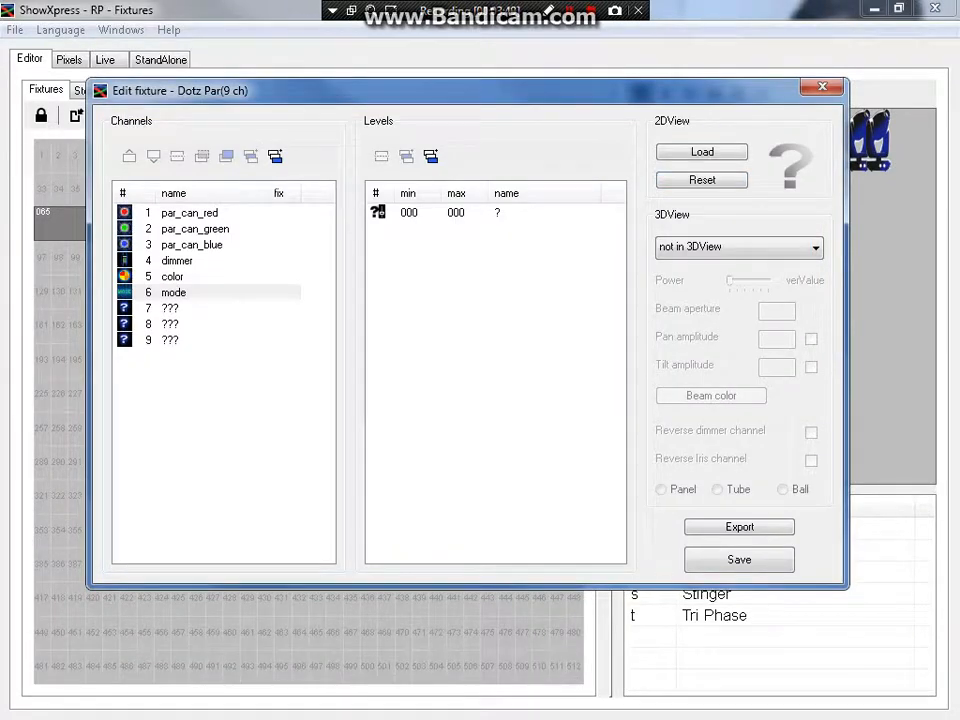
double_click(174, 292)
key(Escape)
- Check the channel 6 values in the PDF manual and name the mode channel's first level off in ShowXpress
click(410, 212)
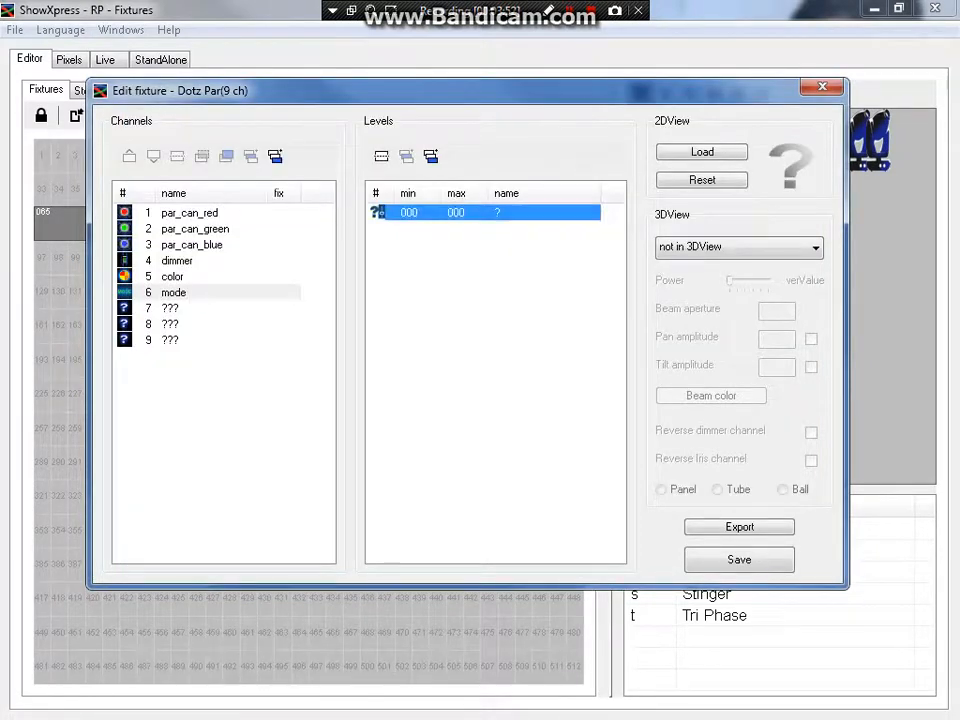
key(alt+Tab)
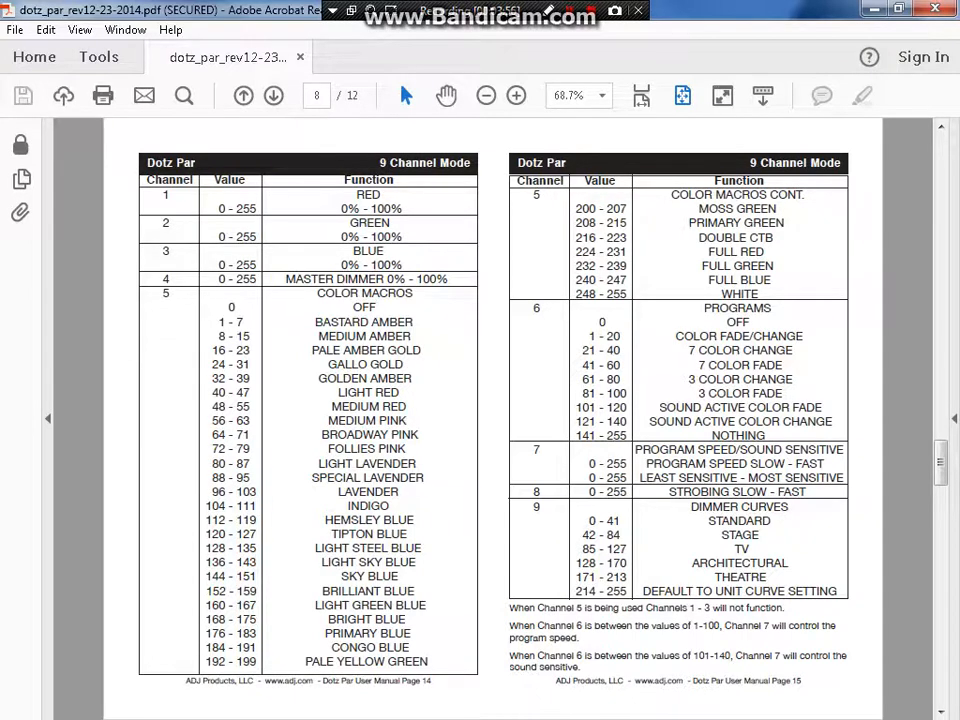
key(ctrl+a)
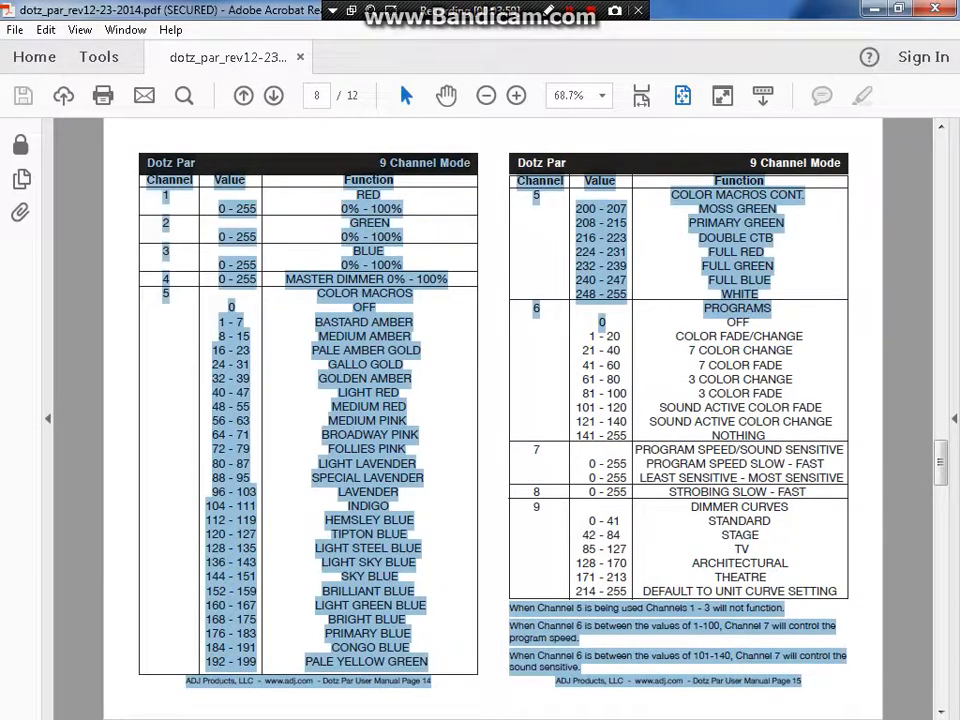
key(alt+Tab)
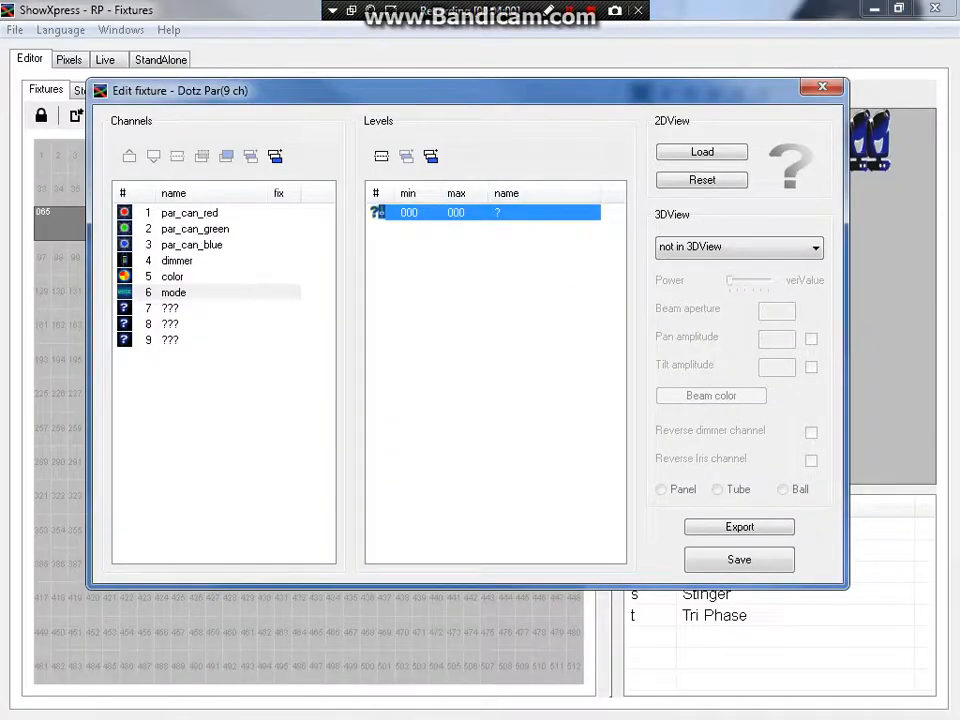
key(Return)
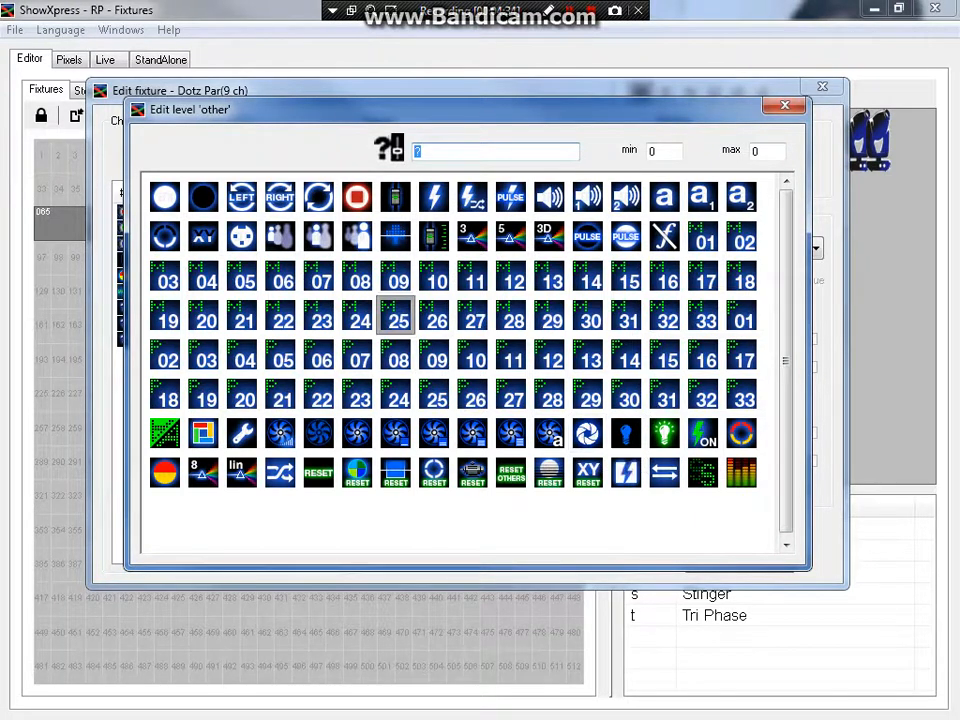
click(203, 196)
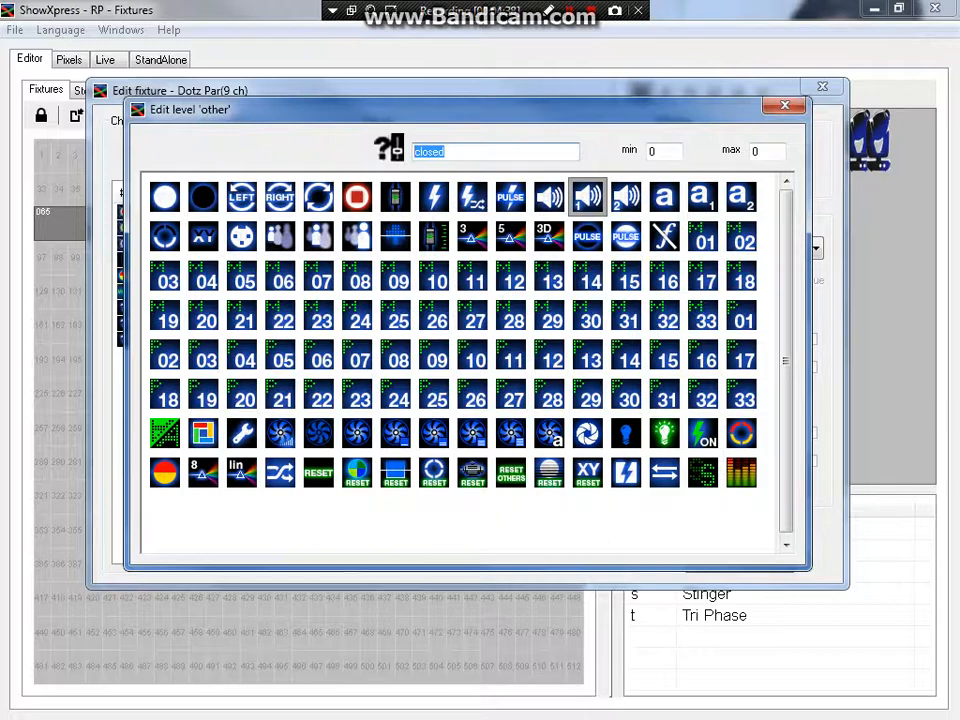
text(off)
key(Return)
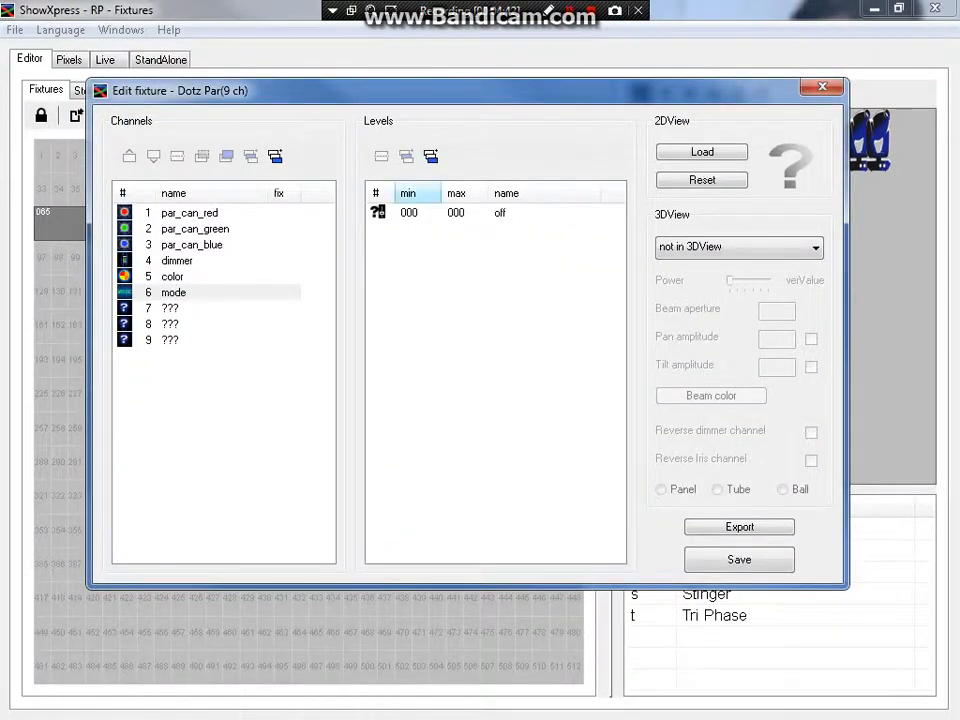
- Add a second level to the mode channel and look up its channel 6 range in the PDF manual
click(420, 212)
click(430, 156)
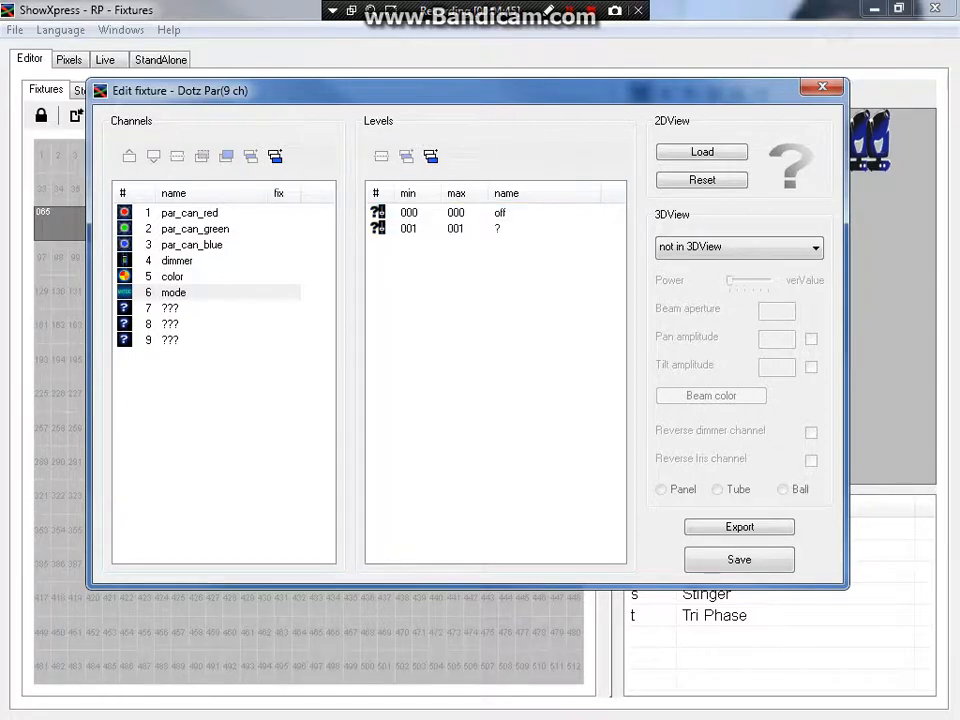
click(430, 229)
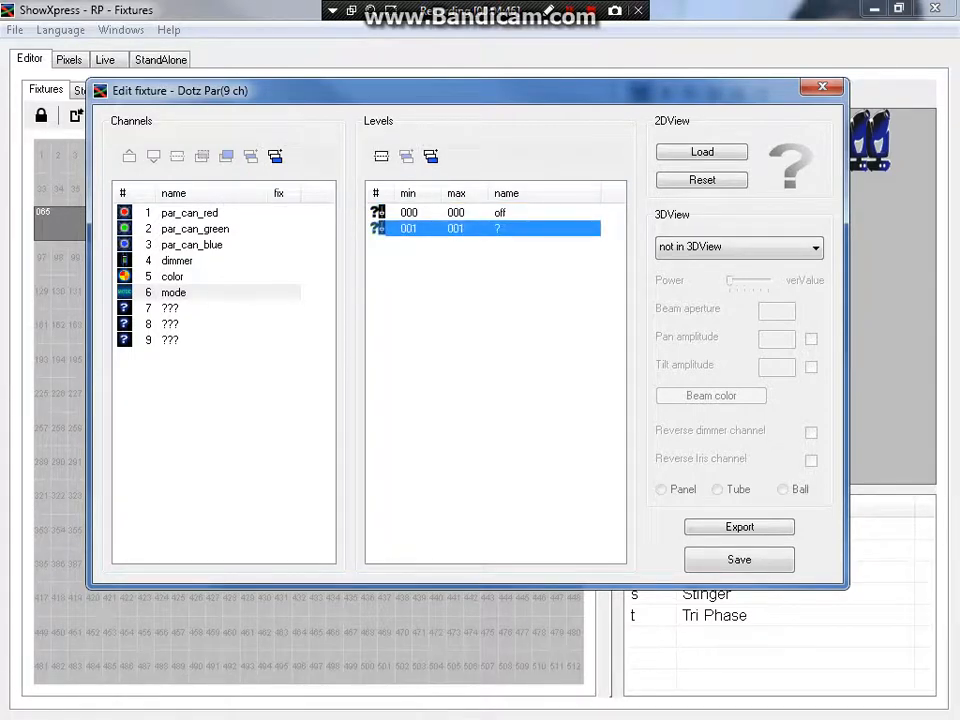
key(alt+Tab)
click(432, 235)
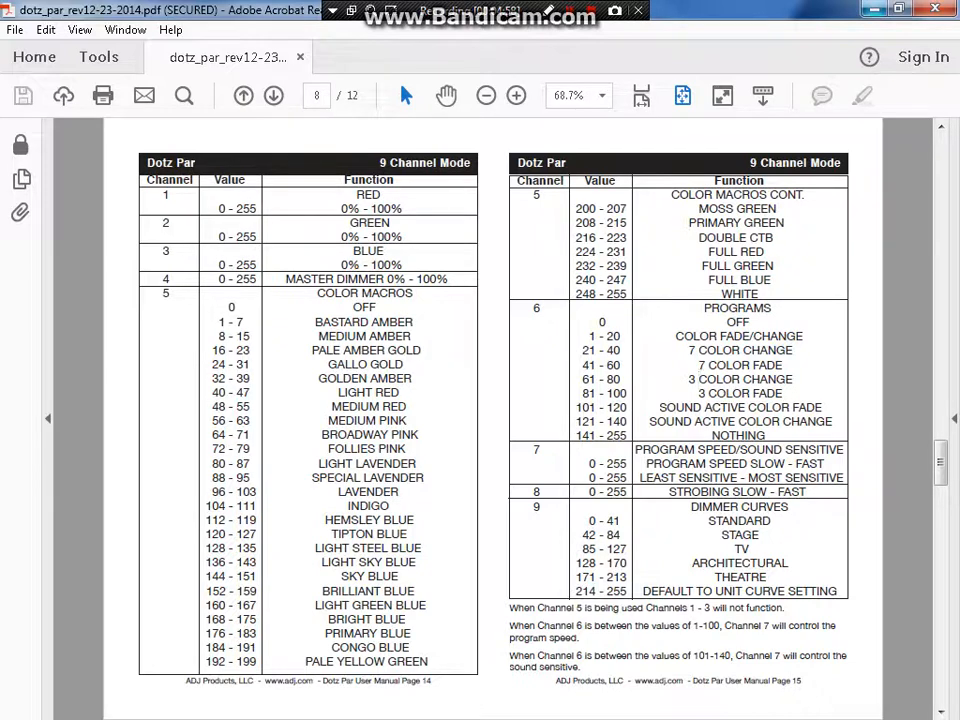
key(alt+Tab)
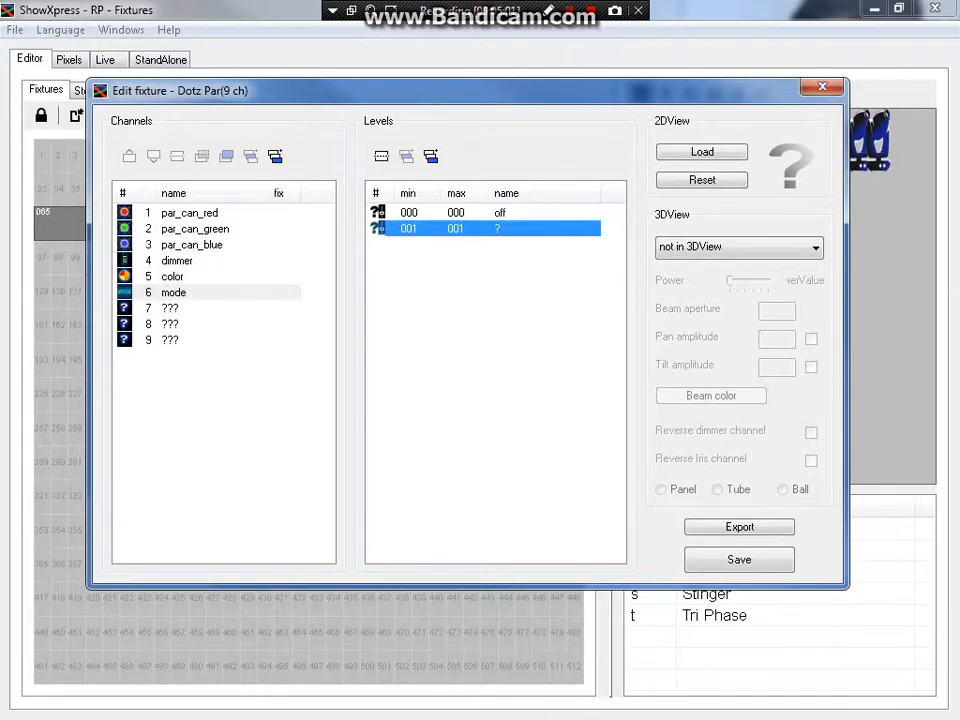
- Name the mode channel's second level color fade/change and set its maximum to 20
double_click(408, 229)
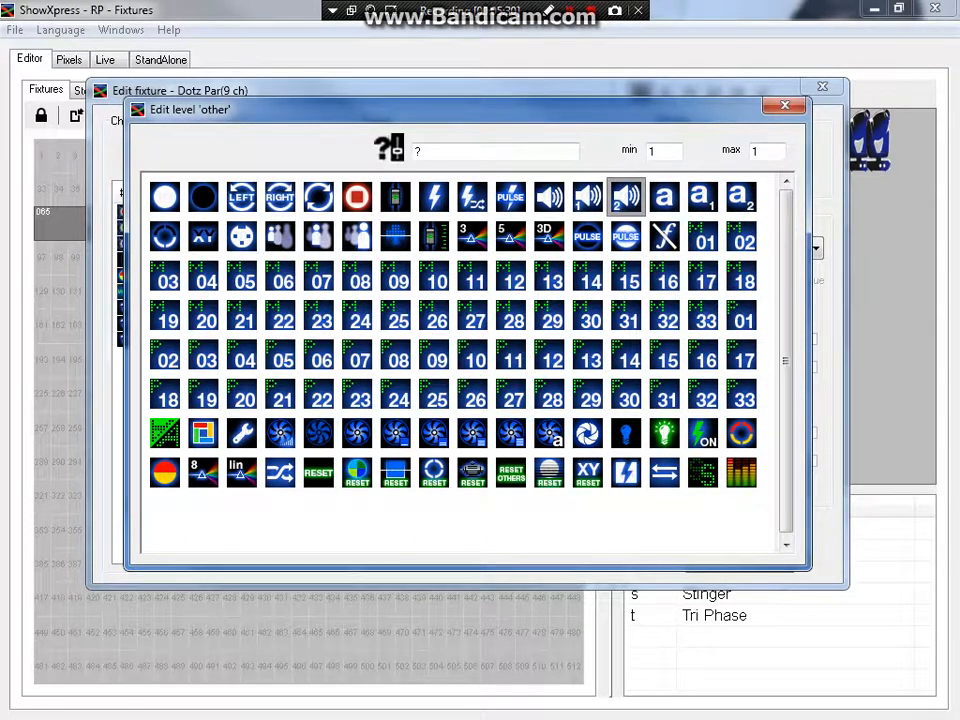
double_click(420, 151)
text(colro)
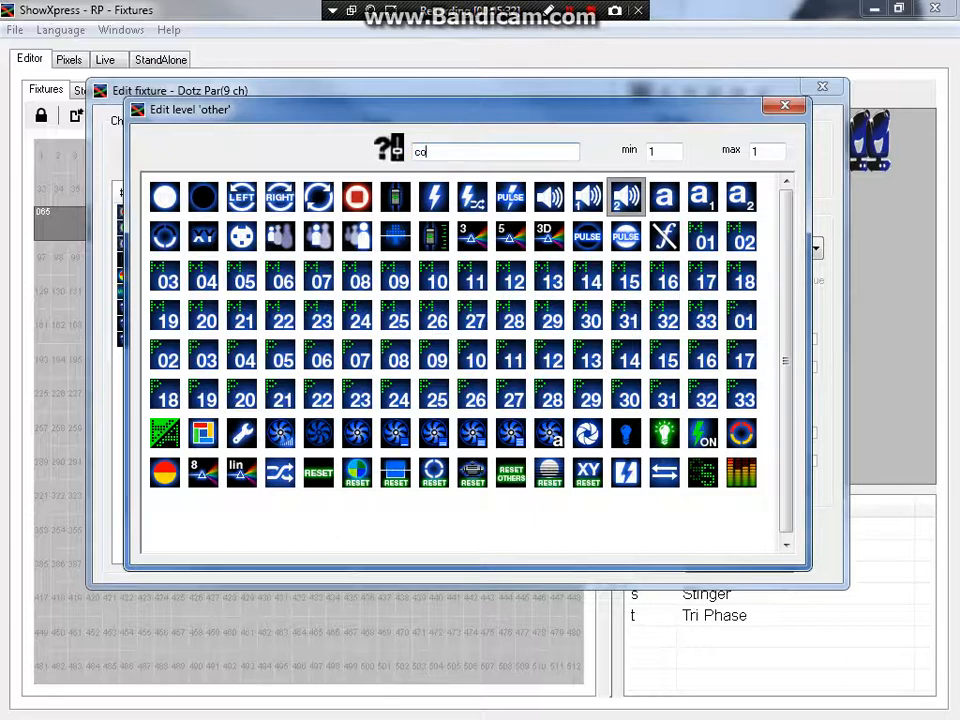
key(BackSpace)
key(BackSpace)
text(or fade/change)
key(Tab)
key(Tab)
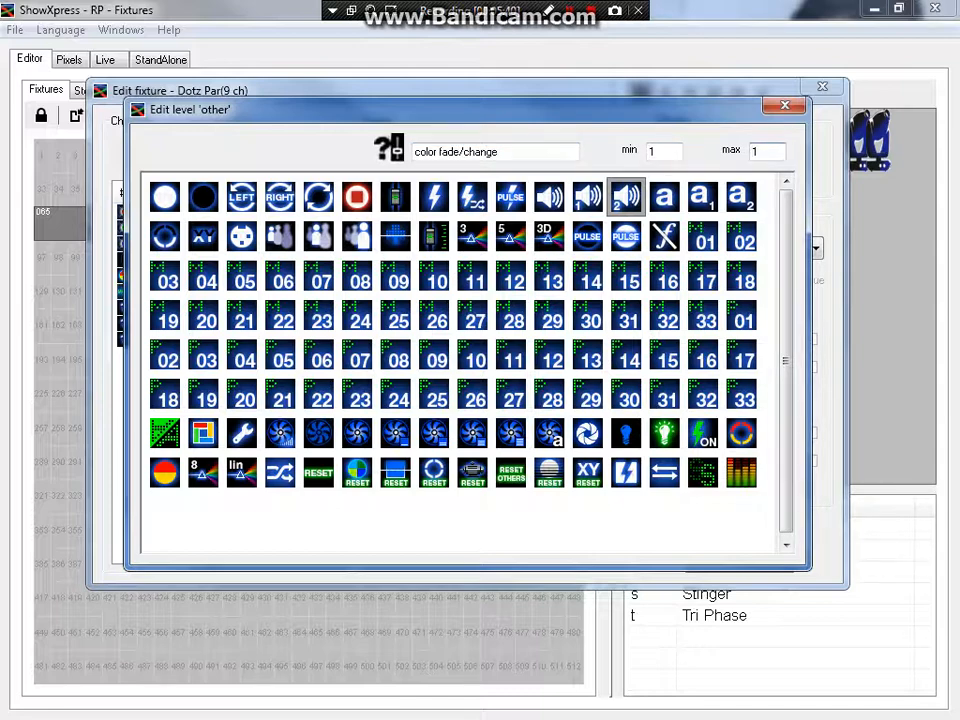
text(20)
key(Return)
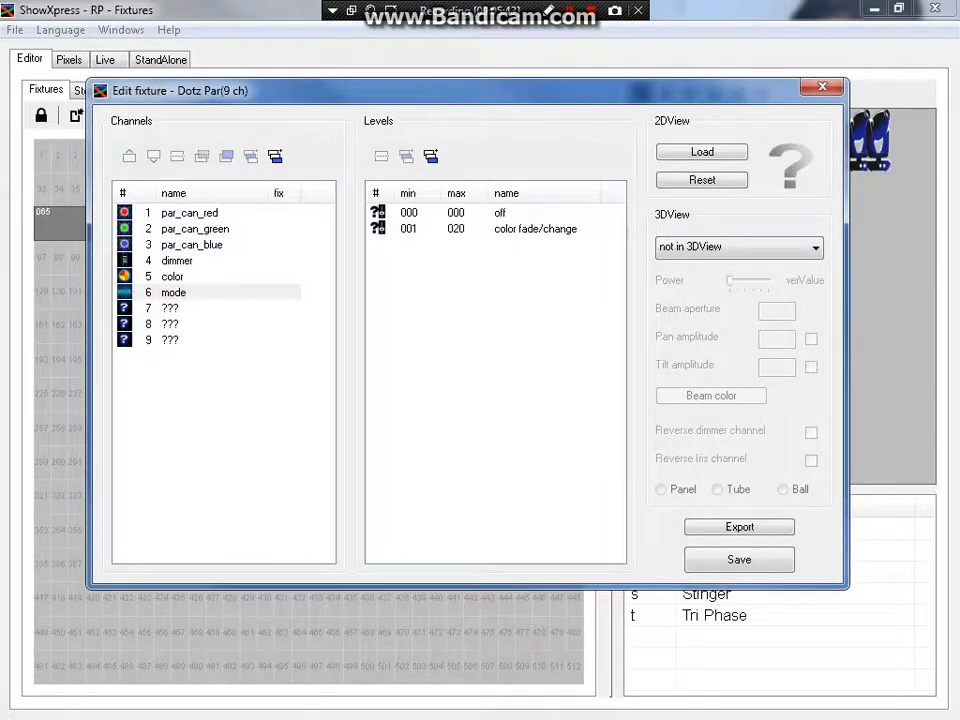
- Add a single level after color fade/change, deleting the surplus level
click(500, 229)
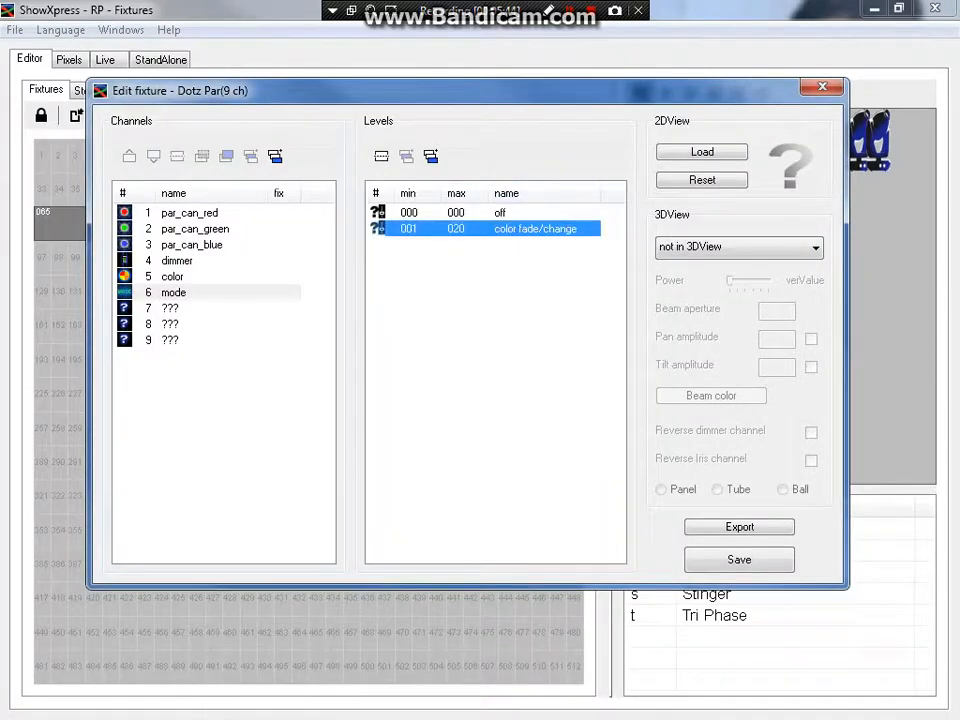
double_click(431, 156)
click(500, 261)
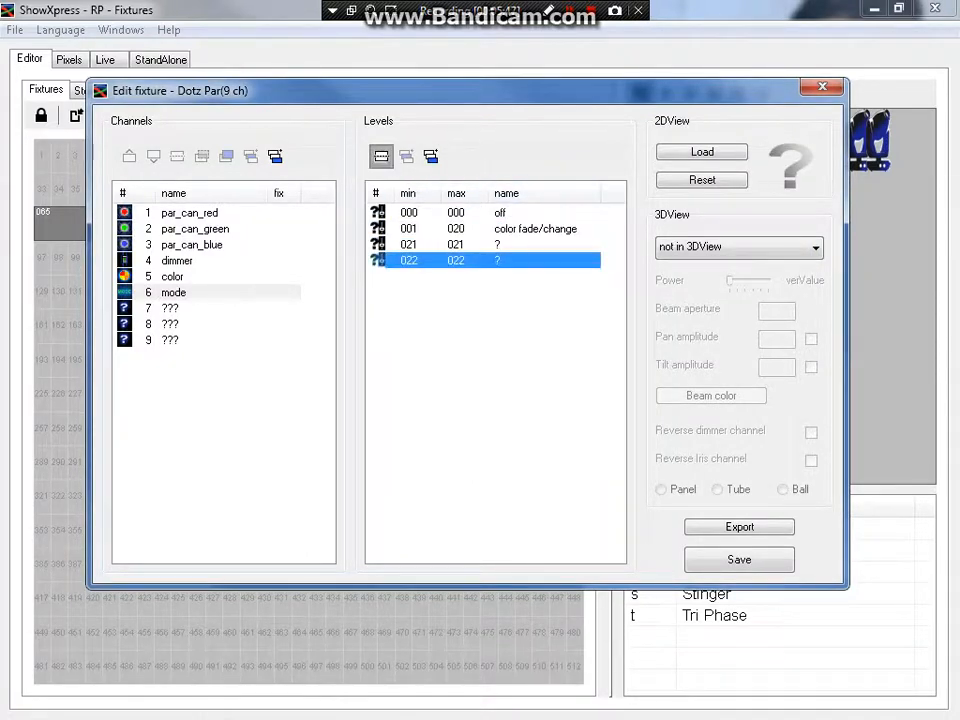
click(381, 156)
click(431, 156)
click(500, 261)
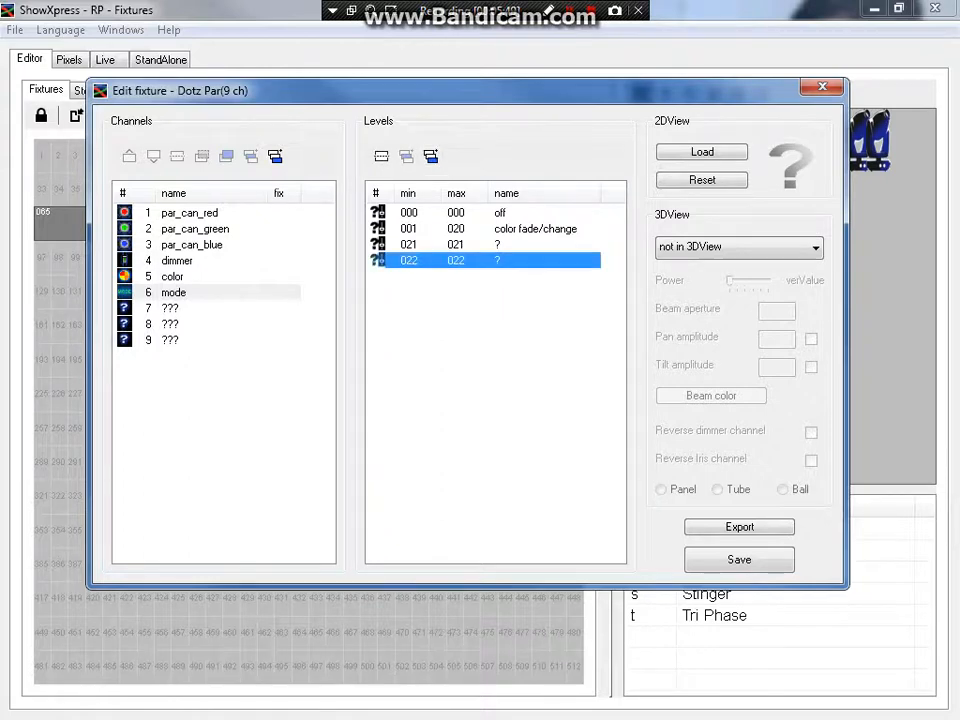
click(381, 156)
- Check the PDF manual, name the level starting at 21 as 7 color change, and set its maximum to 40
double_click(500, 245)
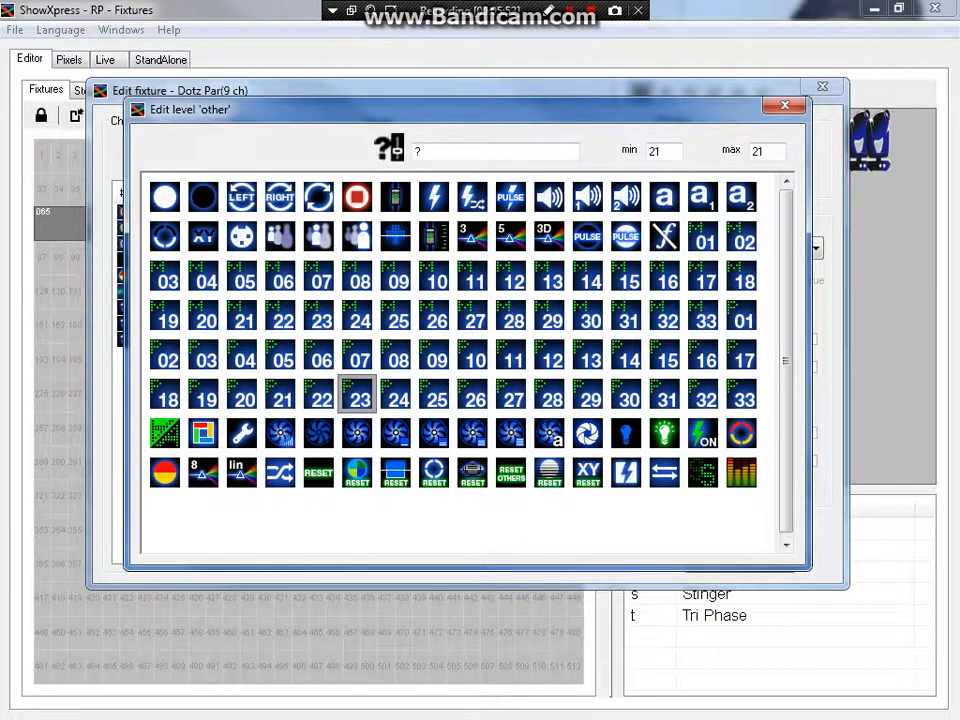
key(alt+Tab)
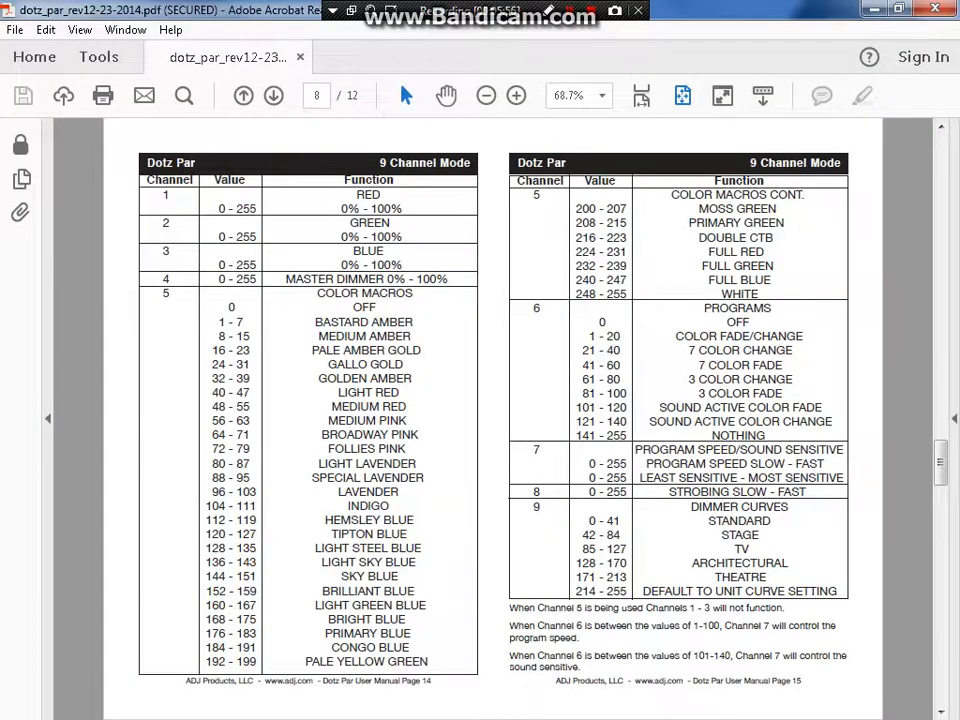
key(alt+Tab)
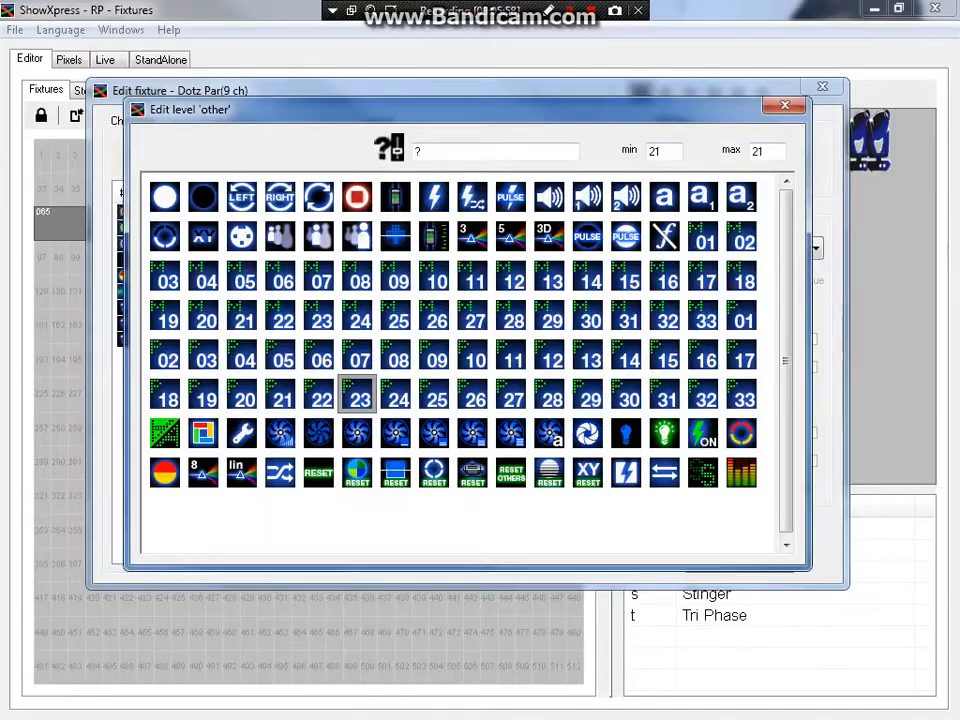
click(550, 195)
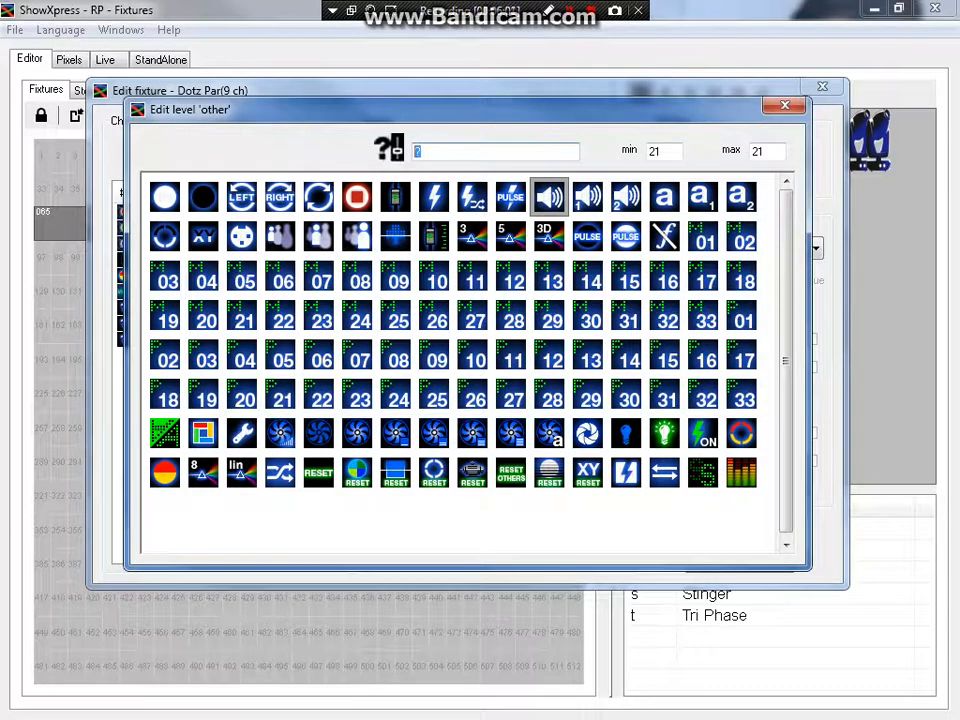
text(7 color change)
key(Tab)
key(Tab)
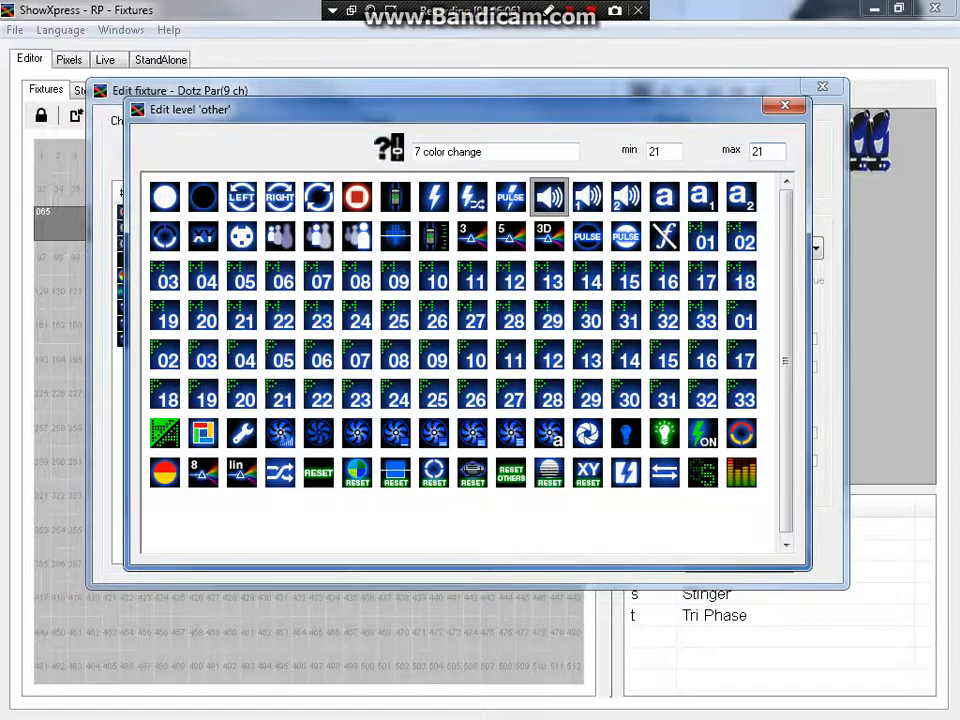
key(BackSpace)
text(40)
key(Return)
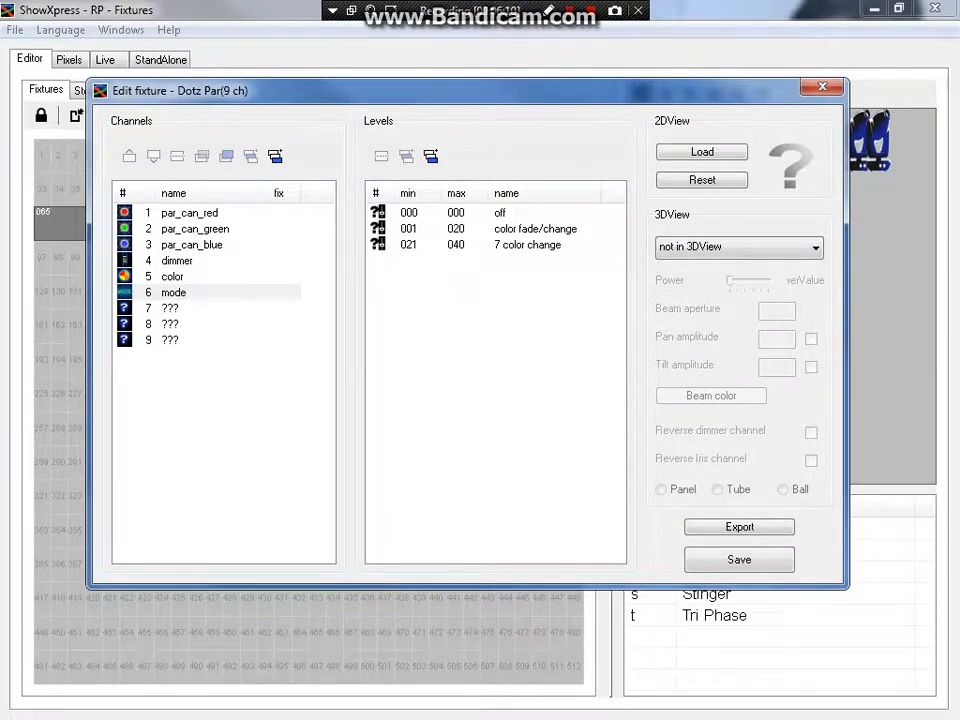
- Add a level after 7 color change and look up its channel 6 entry in the PDF manual
click(430, 156)
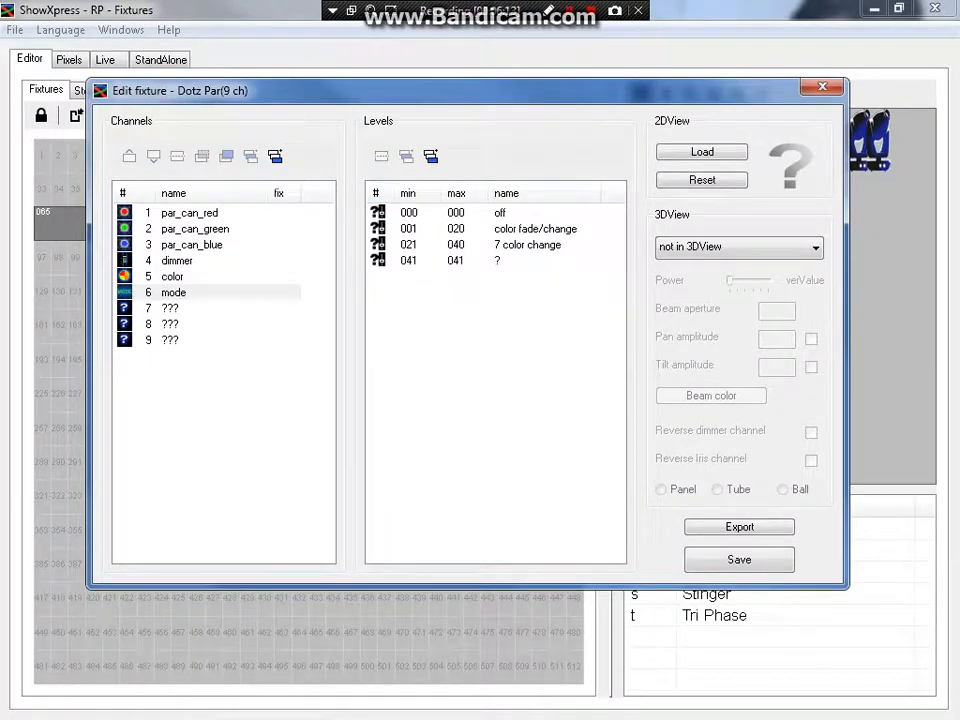
click(450, 244)
click(450, 260)
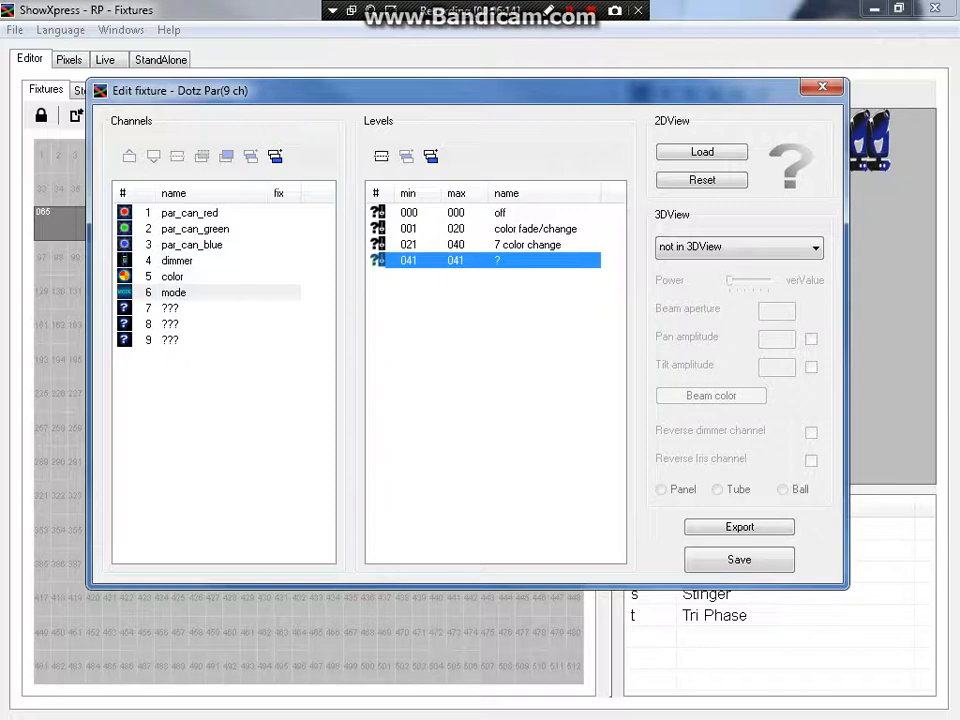
key(alt+Tab)
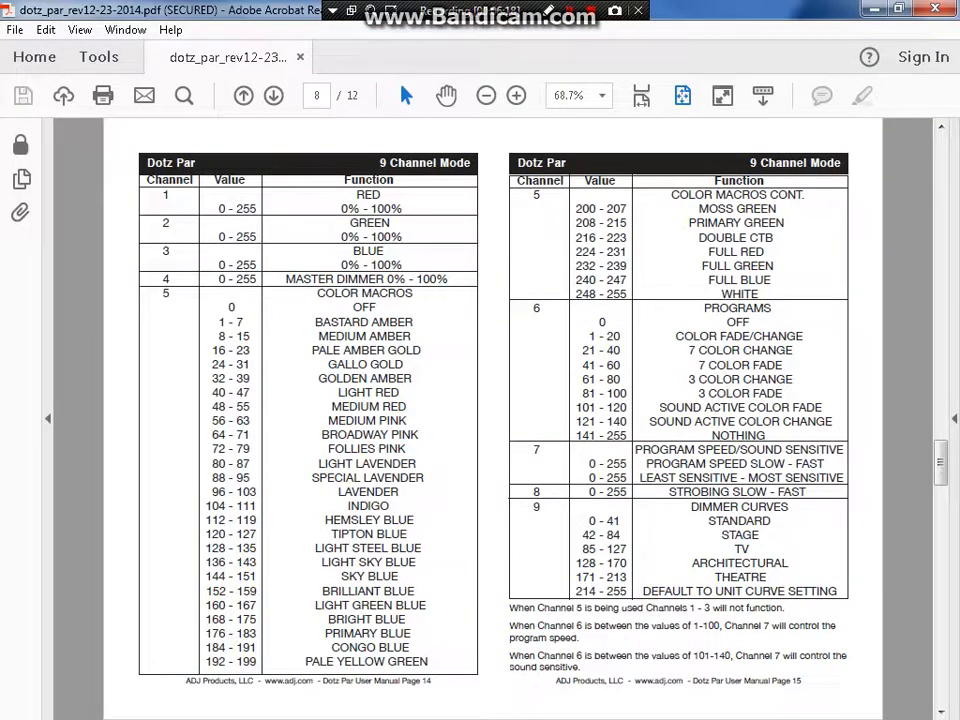
key(alt+Tab)
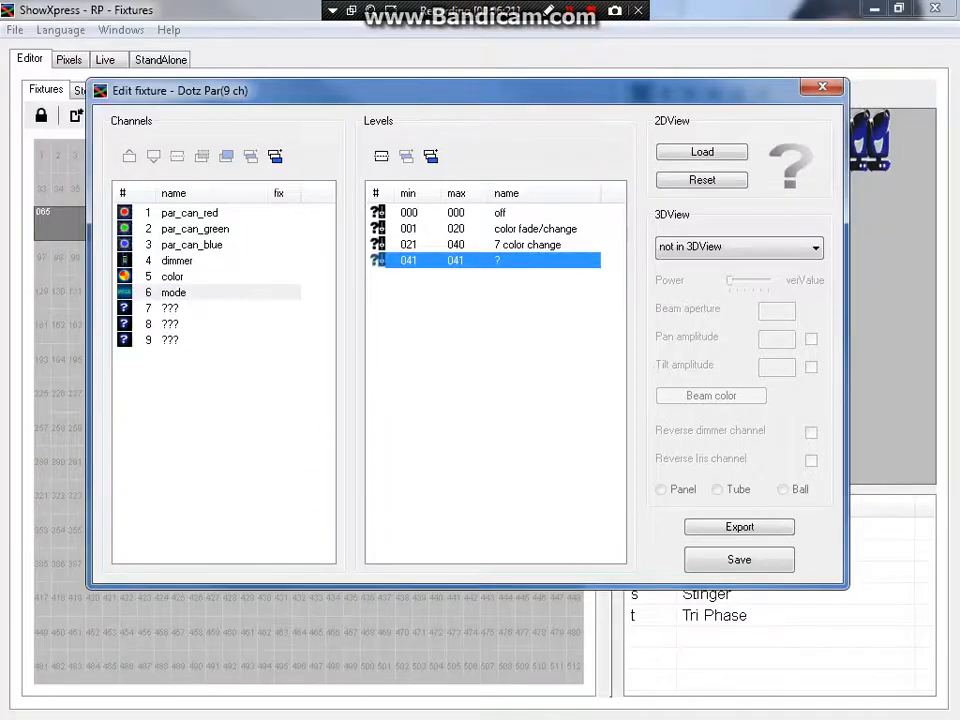
- Set the maximum of the level starting at 41 to 60 and name it 7 color fade
key(Return)
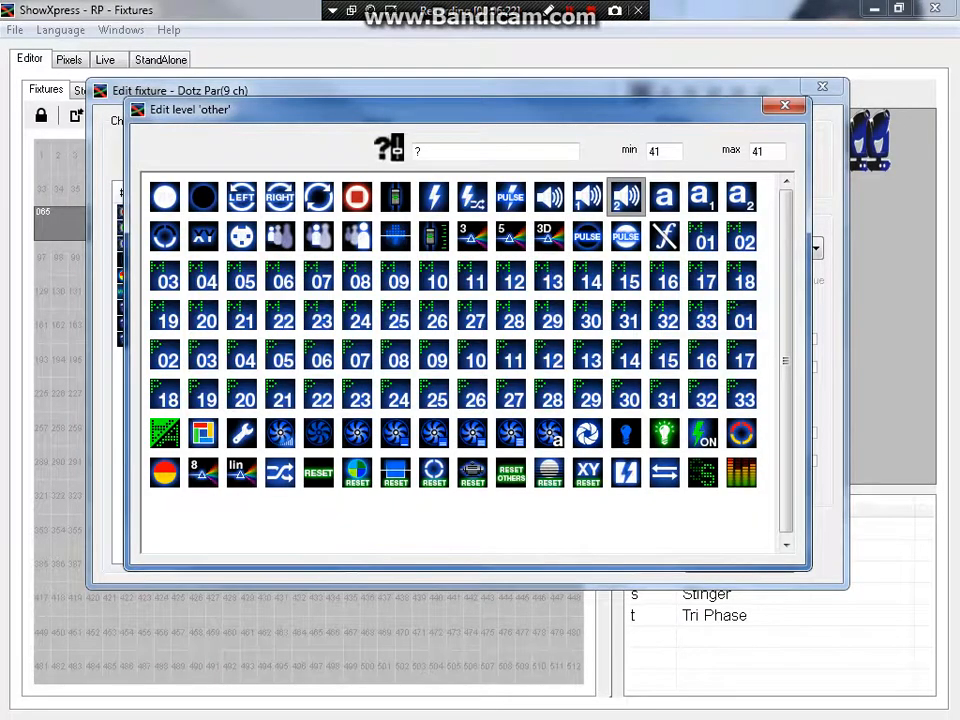
key(Tab)
text(60)
key(Tab)
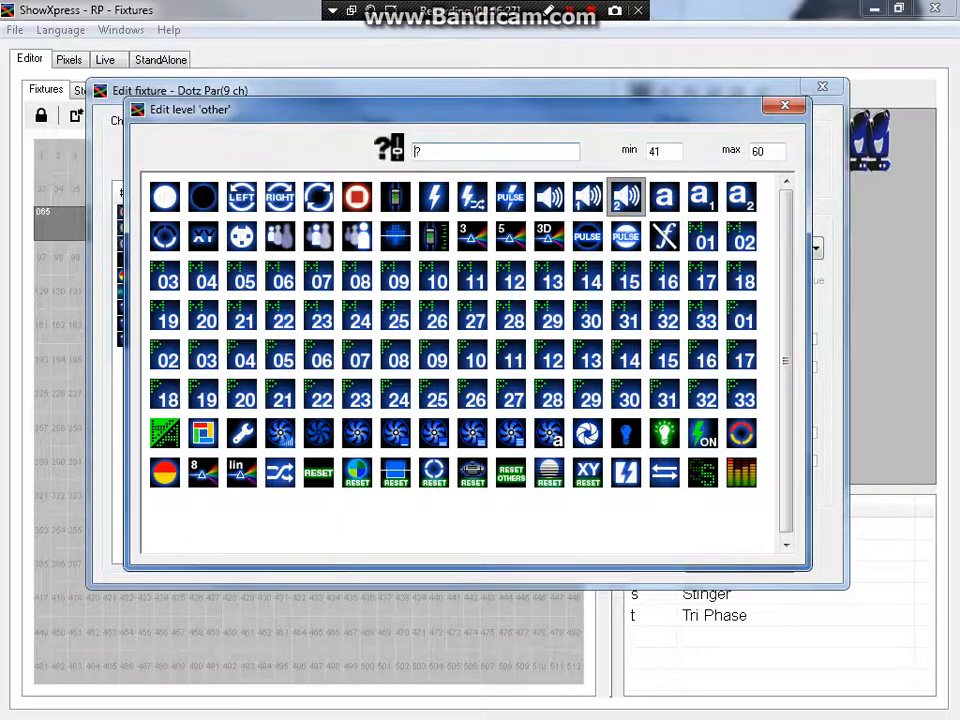
text(color fade)
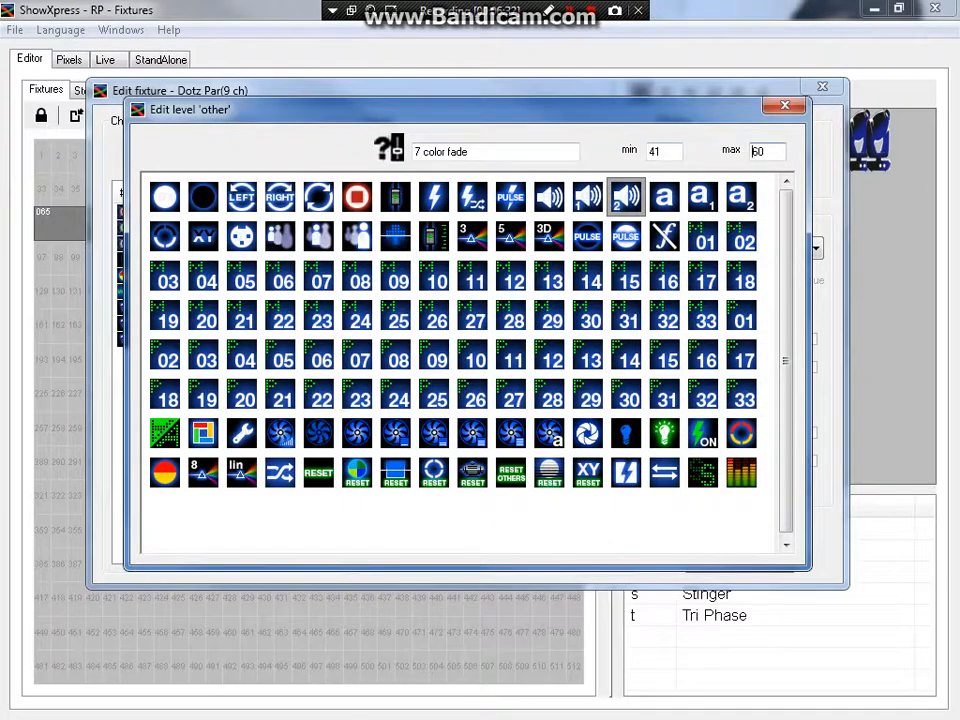
key(Return)
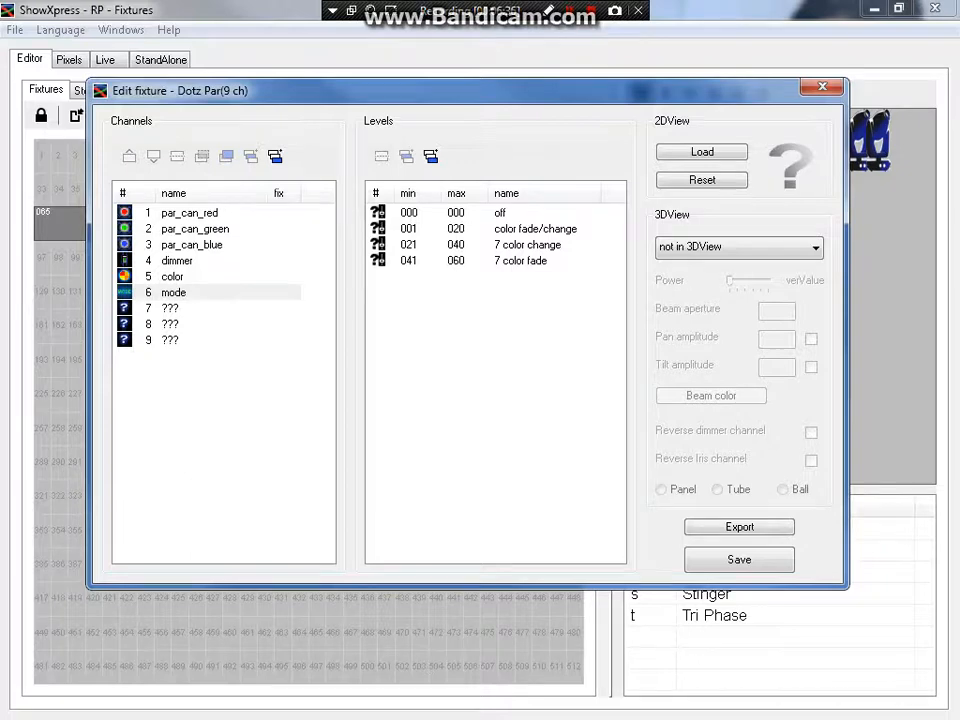
- Add a new level after theater in the dimmer curves channel
key(alt+Tab)
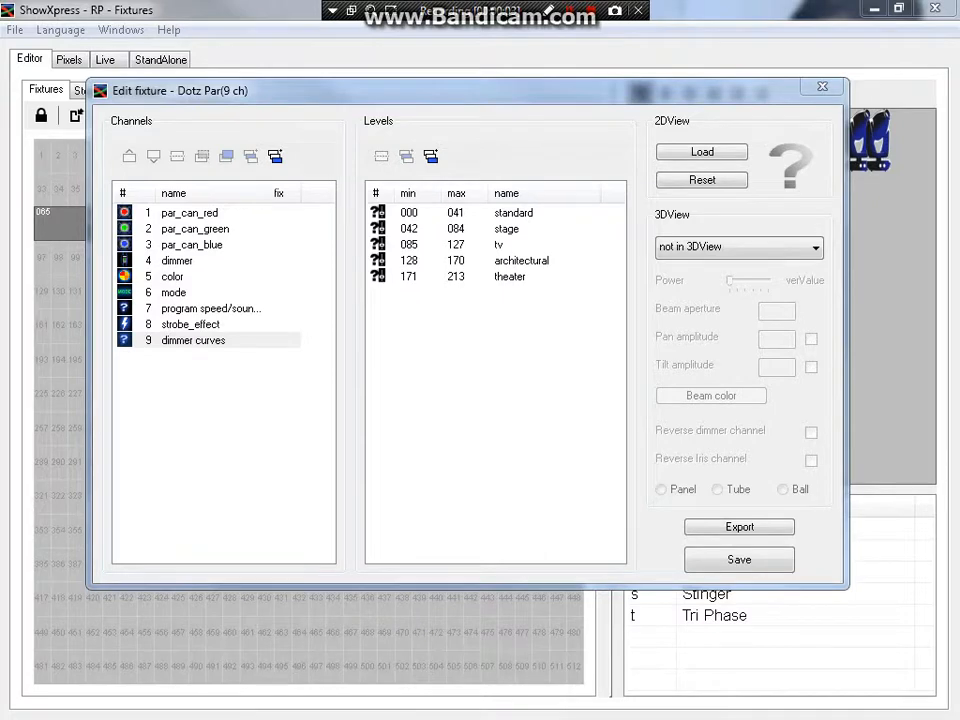
click(509, 276)
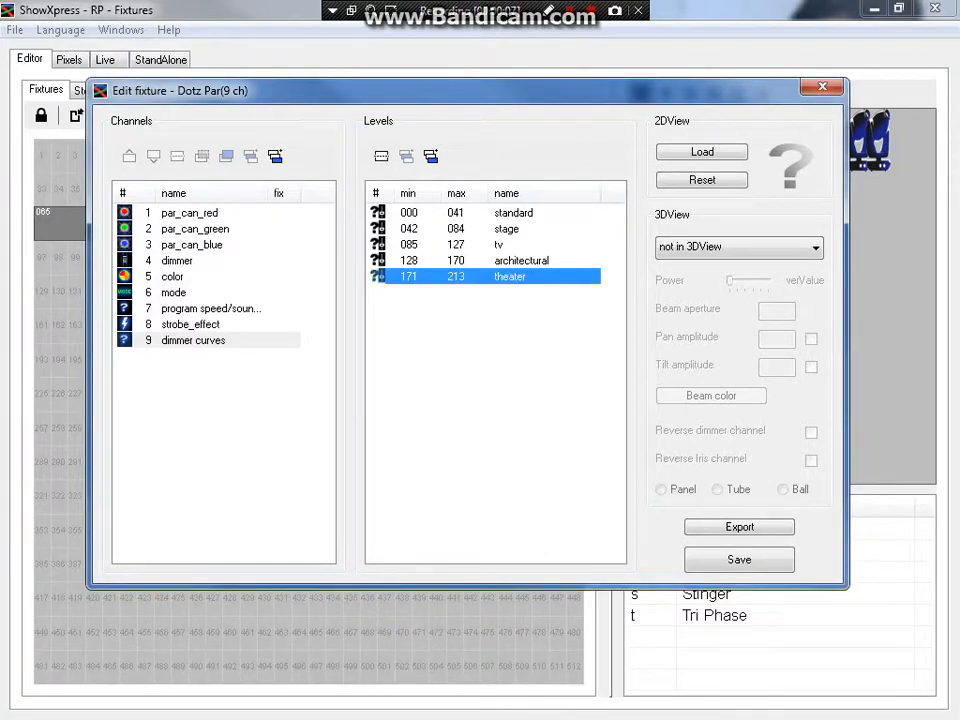
click(430, 156)
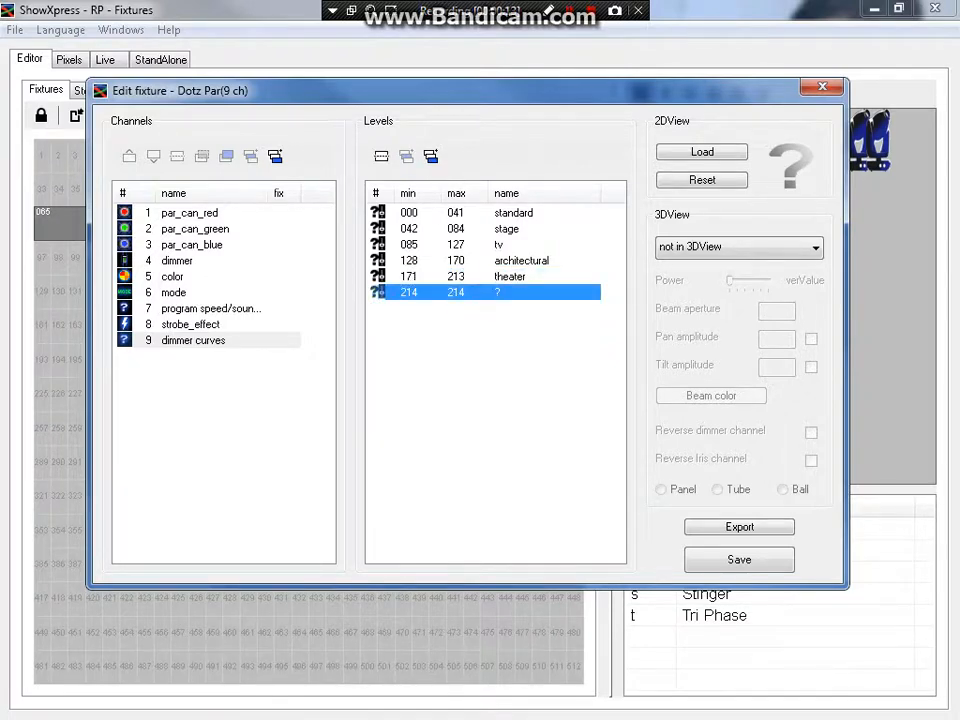
- Look up the channel 9 entry for values 214 to 255 in the PDF manual
key(alt+Tab)
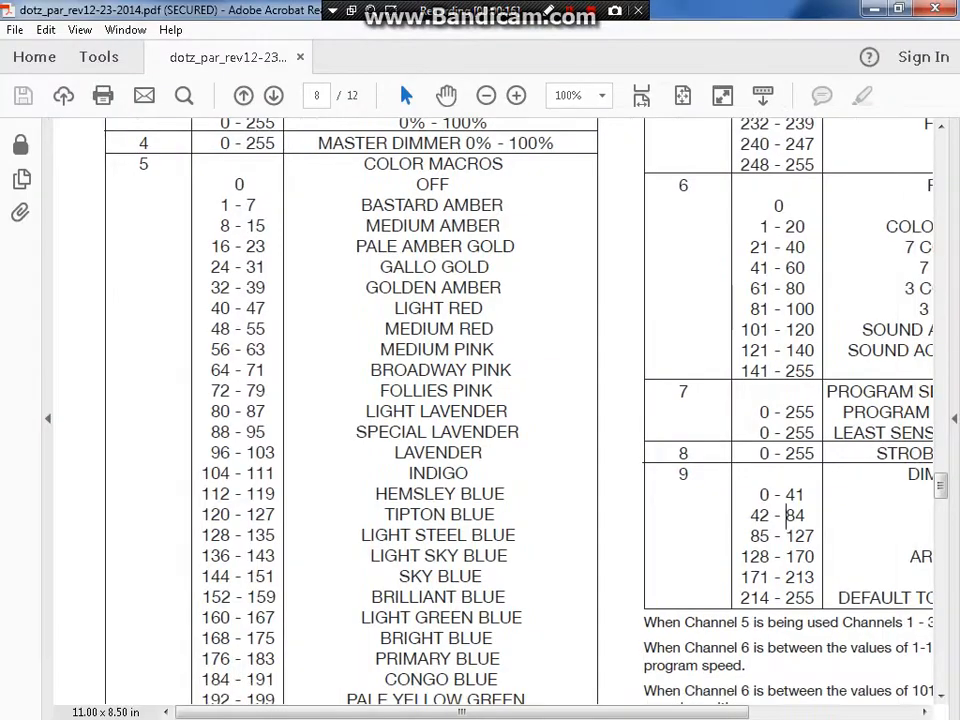
key(super+Down)
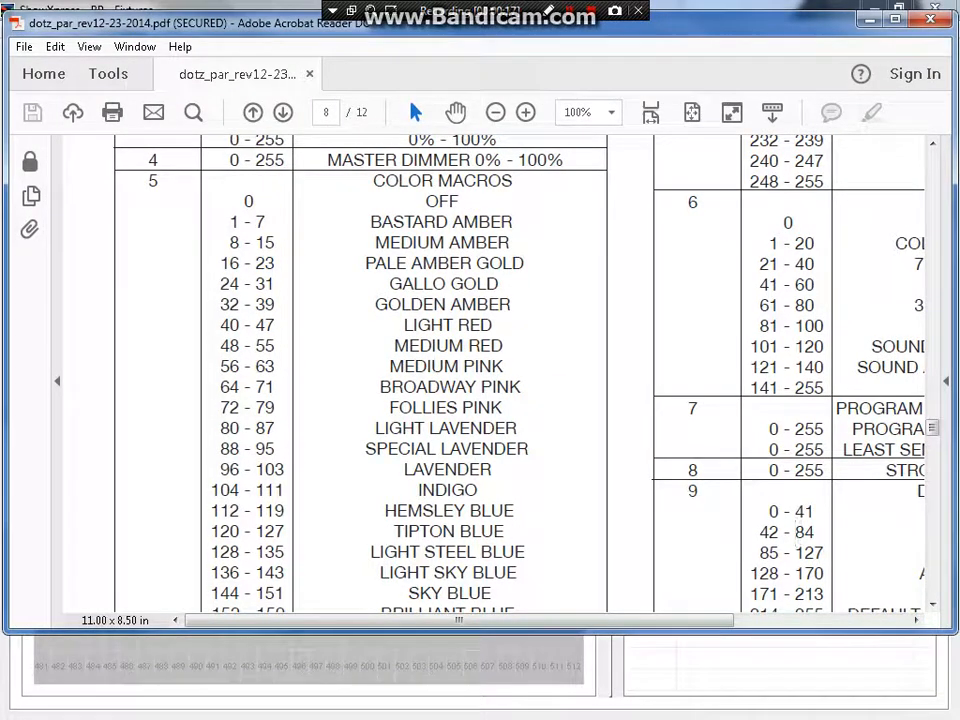
key(super+Up)
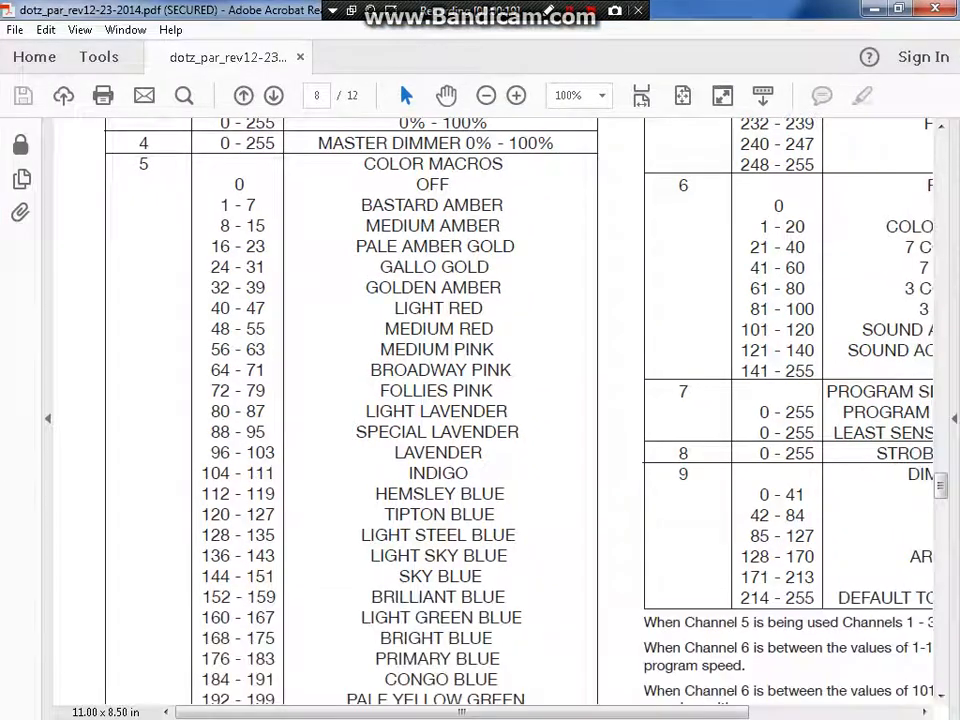
click(486, 95)
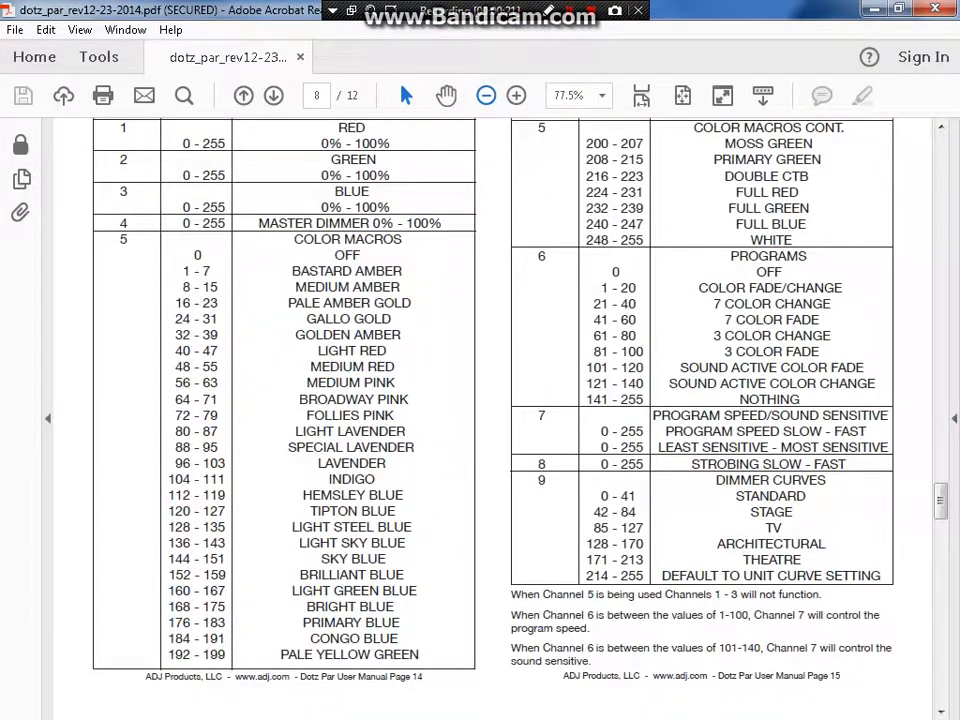
drag(660, 576, 760, 594)
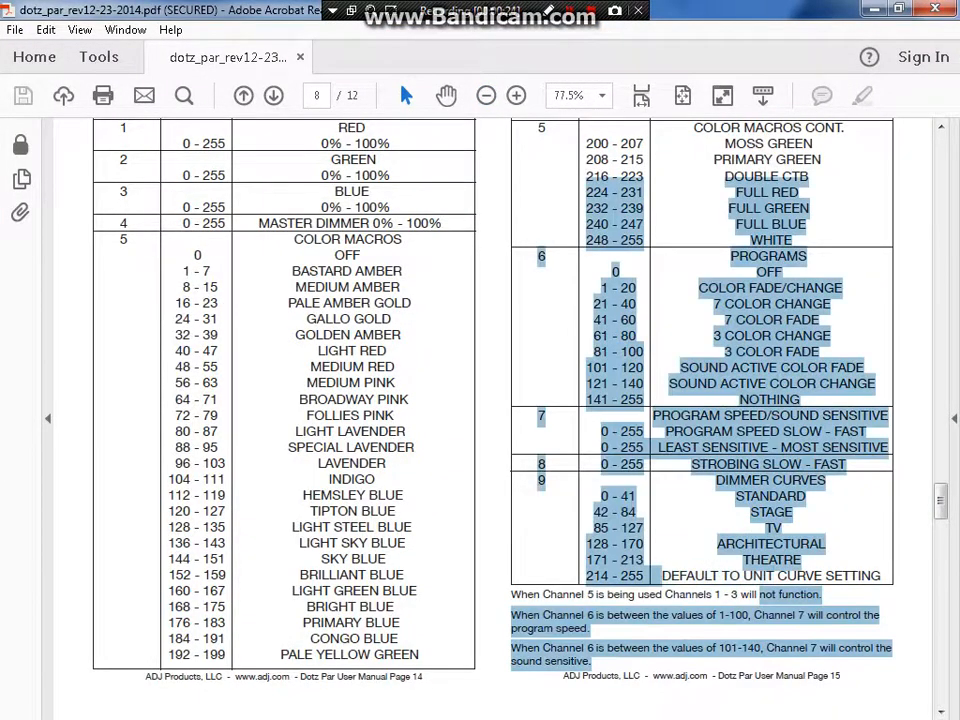
drag(820, 594, 822, 576)
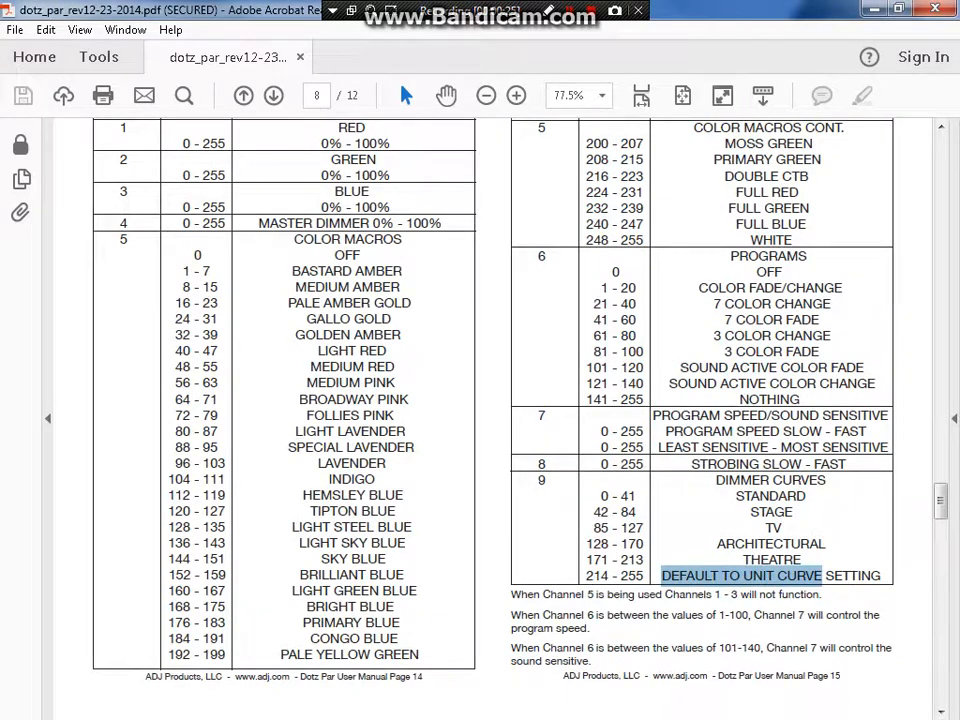
- Name the dimmer curves level starting at 214 default to unit curve setting and set its maximum to 255
key(alt+Tab)
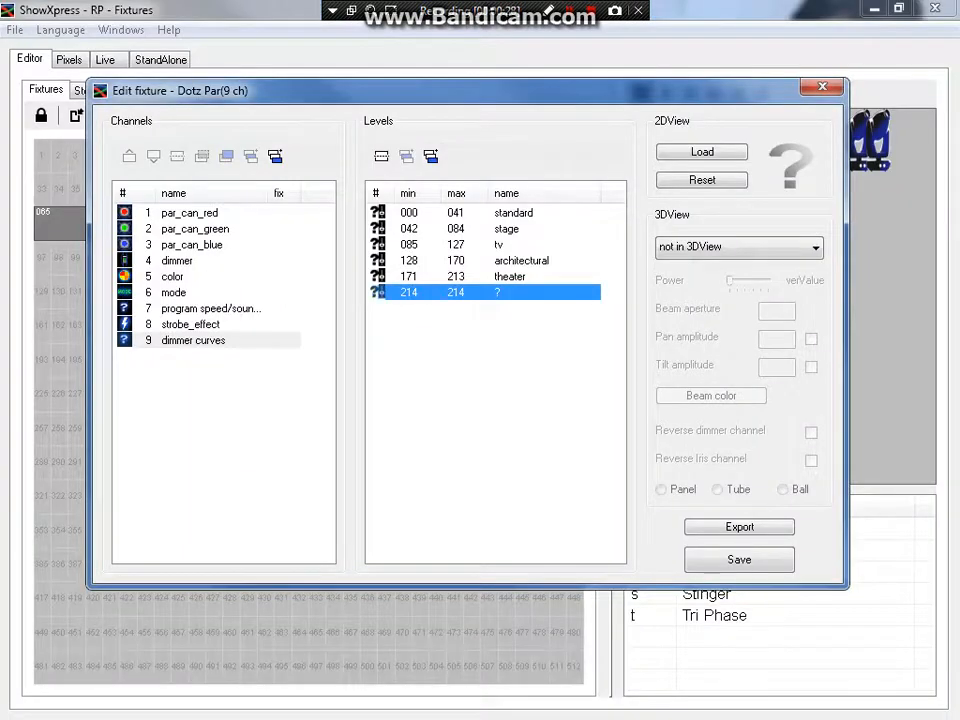
key(Return)
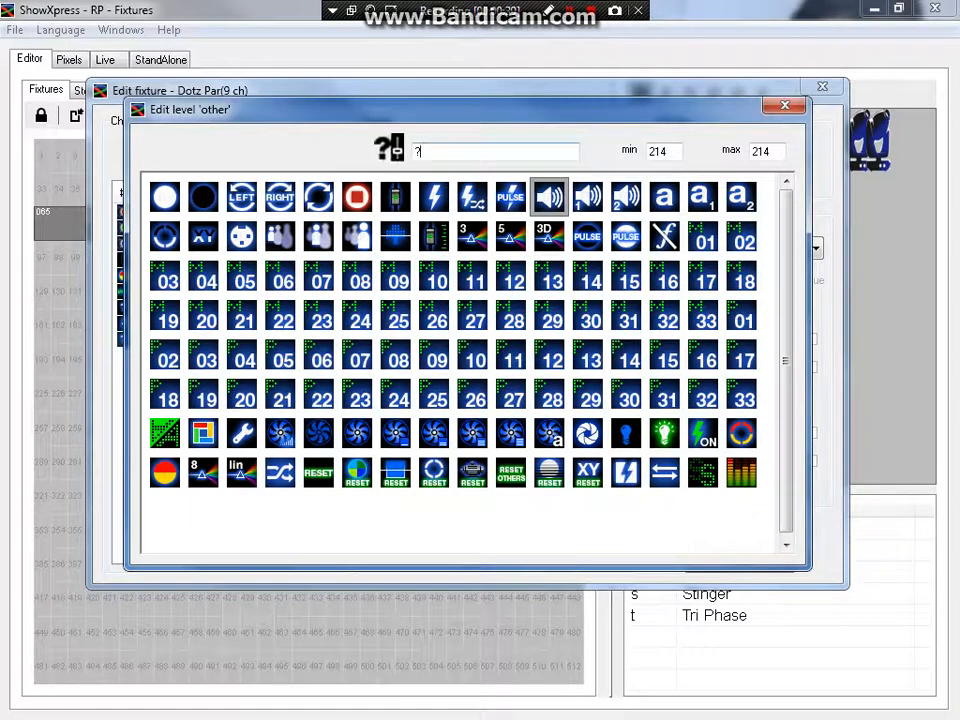
text(deafult to)
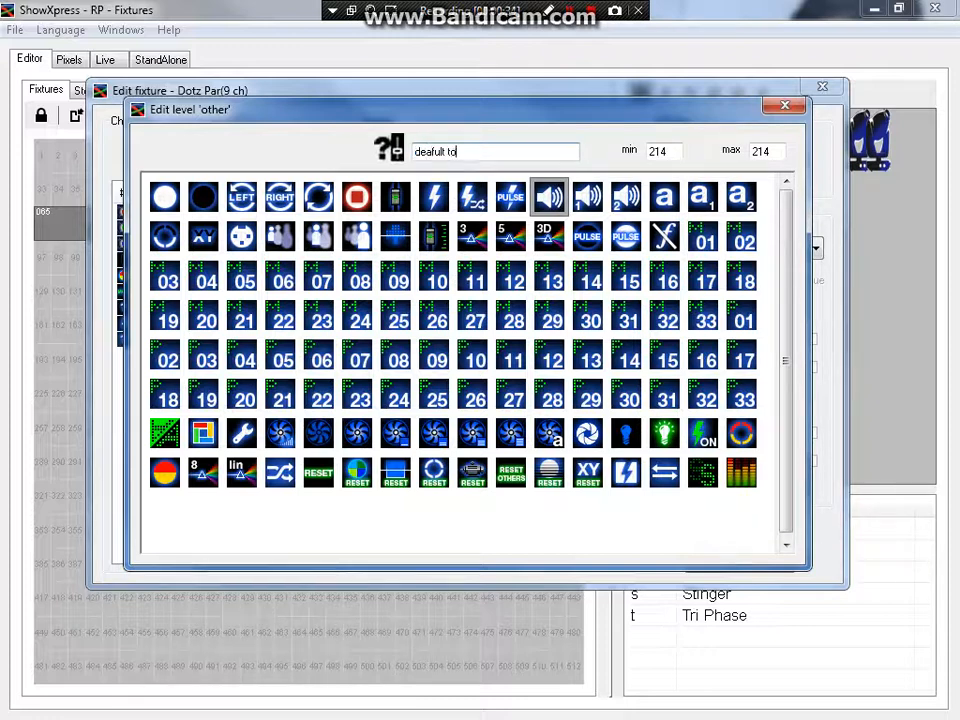
text( unit curve setting)
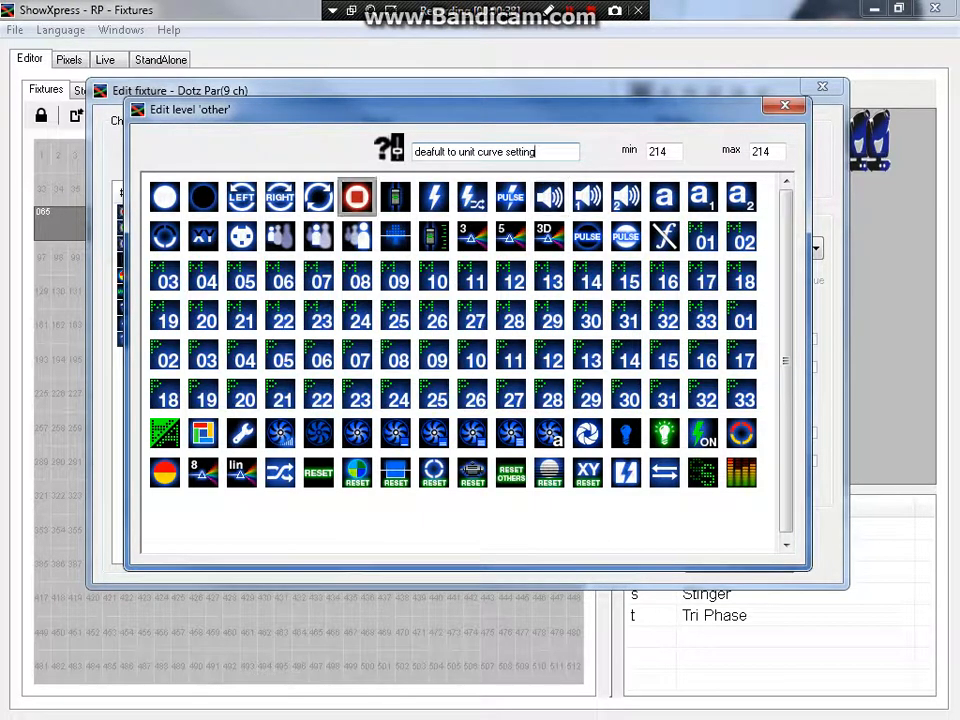
click(510, 196)
drag(428, 151, 445, 151)
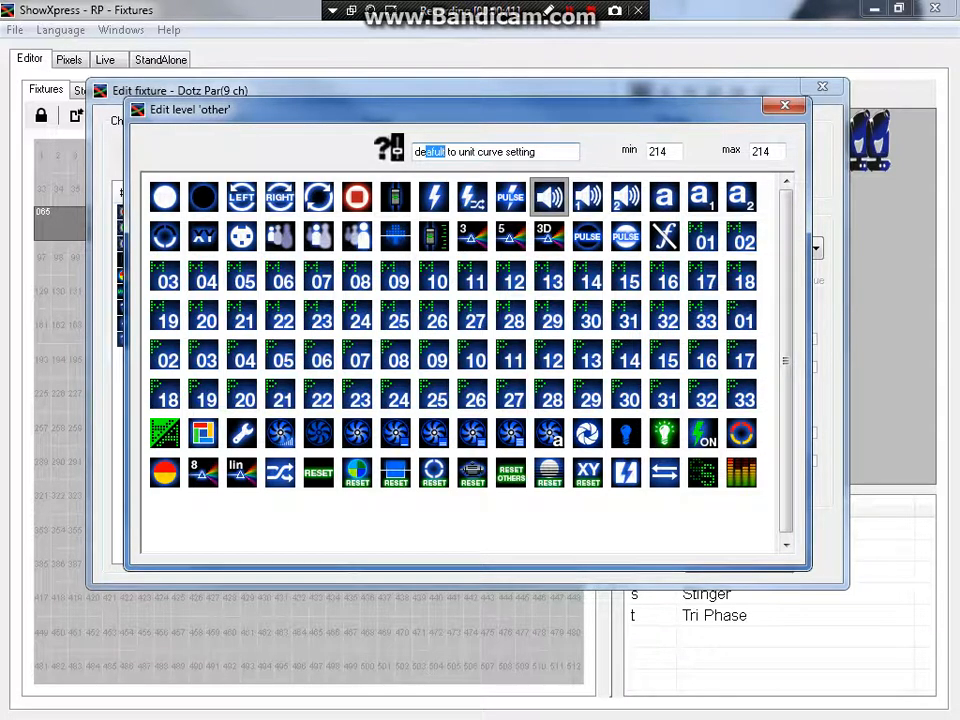
text(fau)
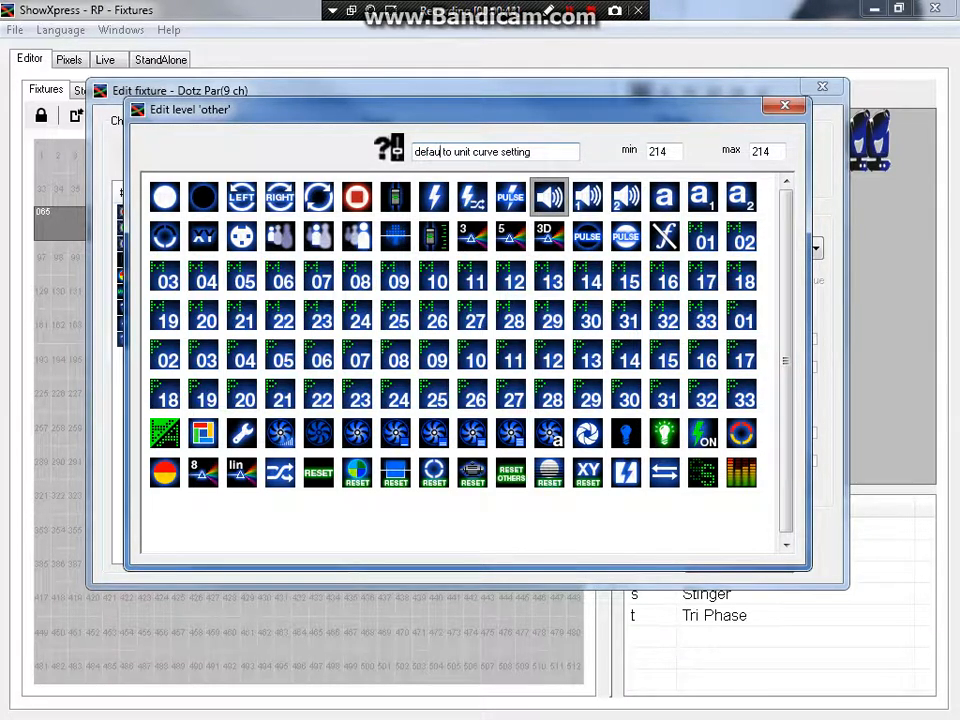
text(lt)
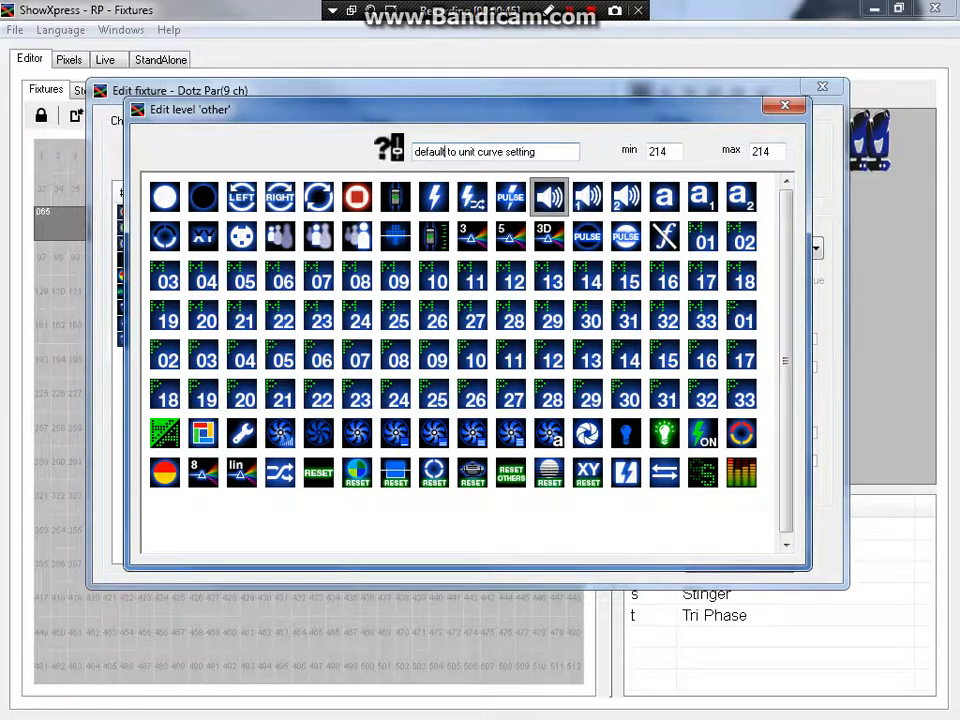
click(767, 151)
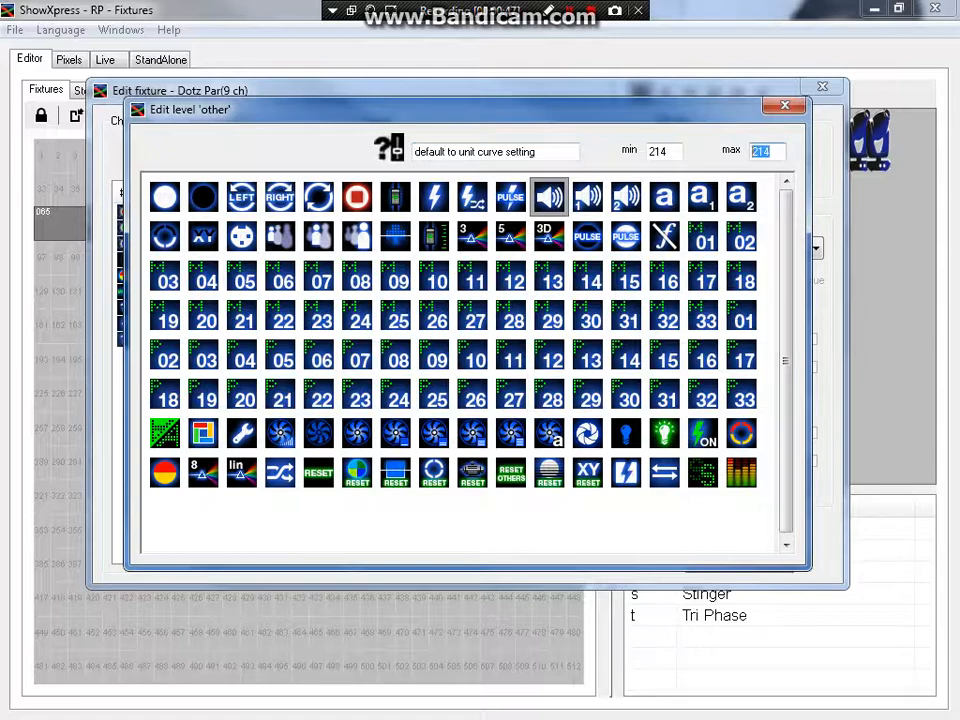
text(255)
key(Return)
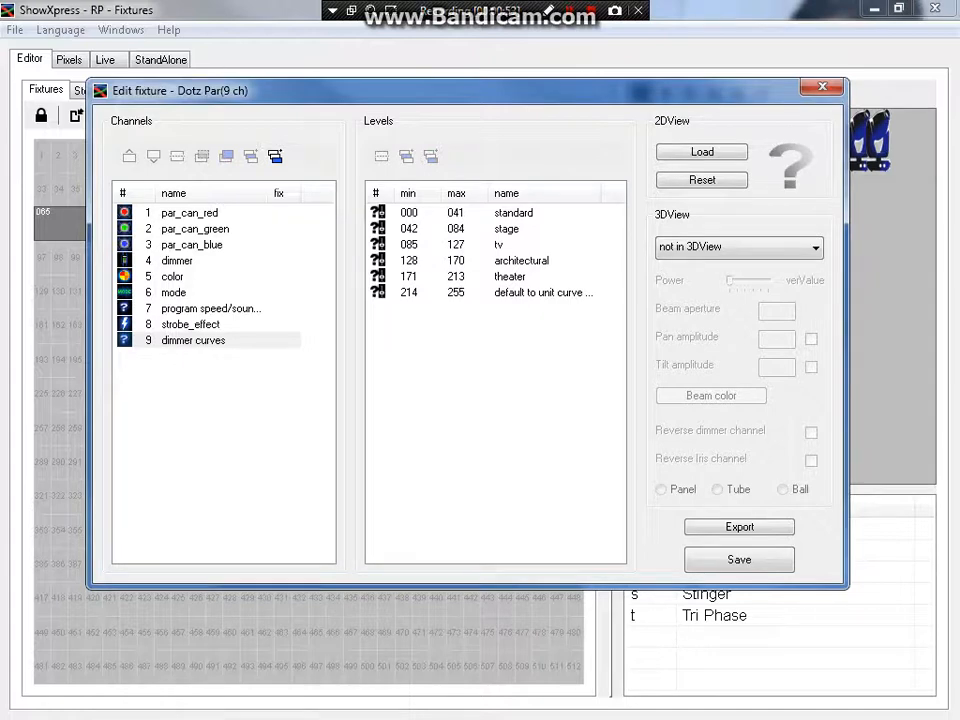
- Place the PDF manual beside the fixture editor to compare the dimmer curves levels with the channel 9 chart
key(alt+Tab)
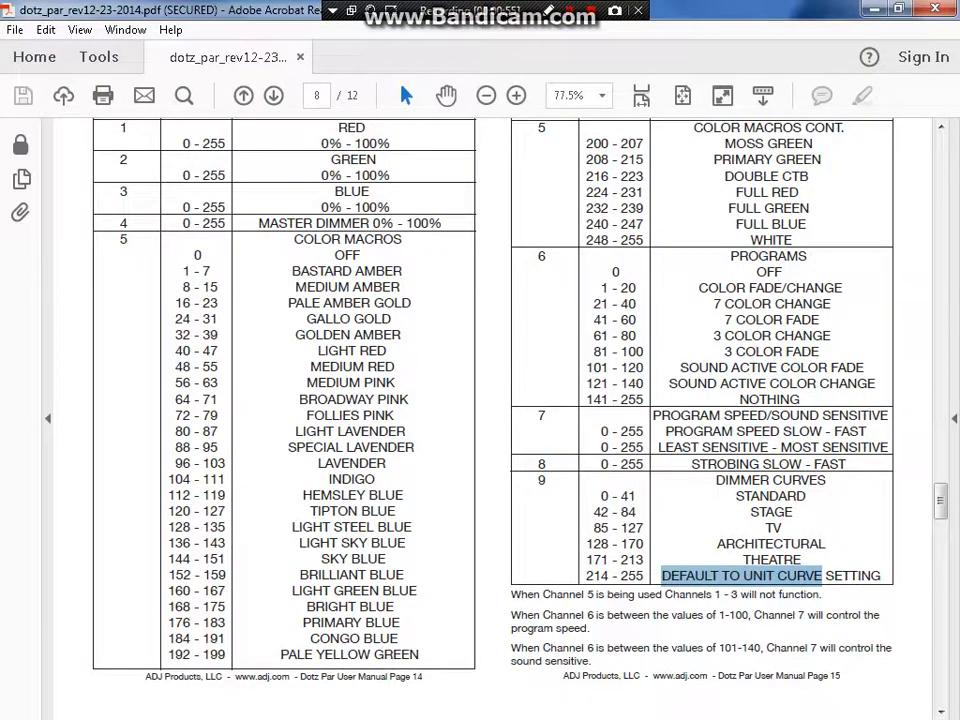
drag(300, 10, 79, 20)
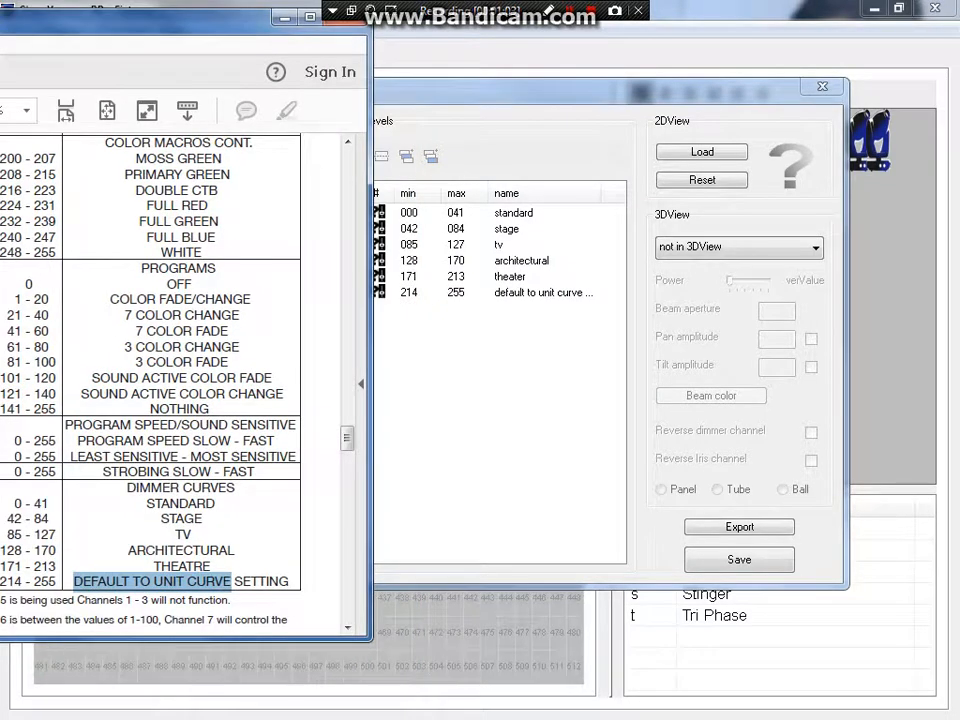
drag(500, 87, 557, 84)
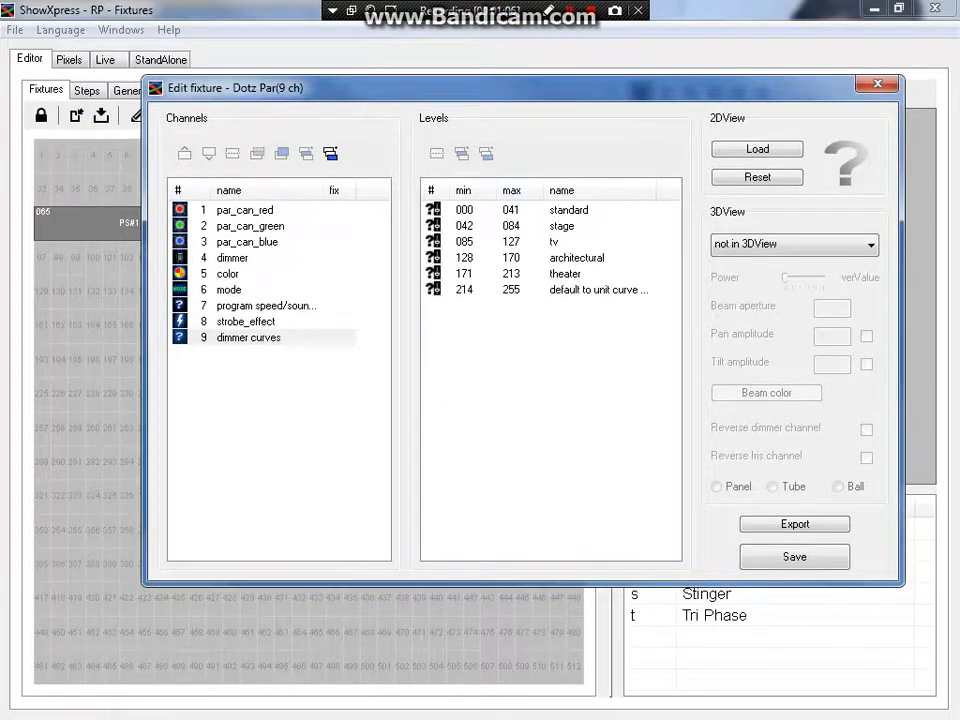
- Review the full 9 Channel Mode chart in the PDF manual, including color macros, programs and the channel notes
key(alt+Tab)
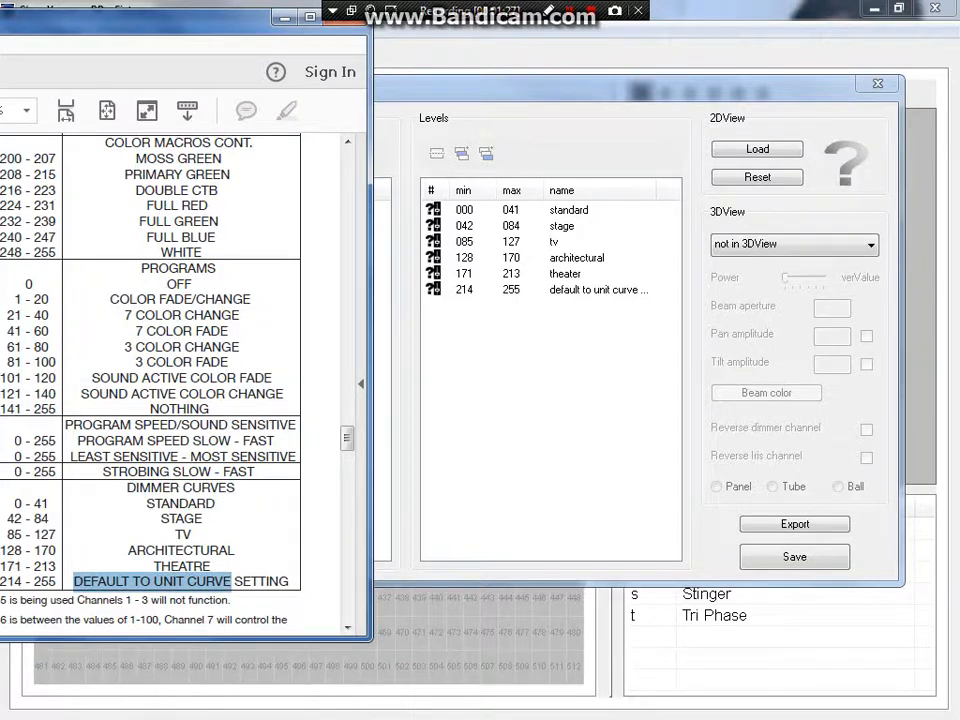
drag(150, 15, 585, 68)
click(742, 68)
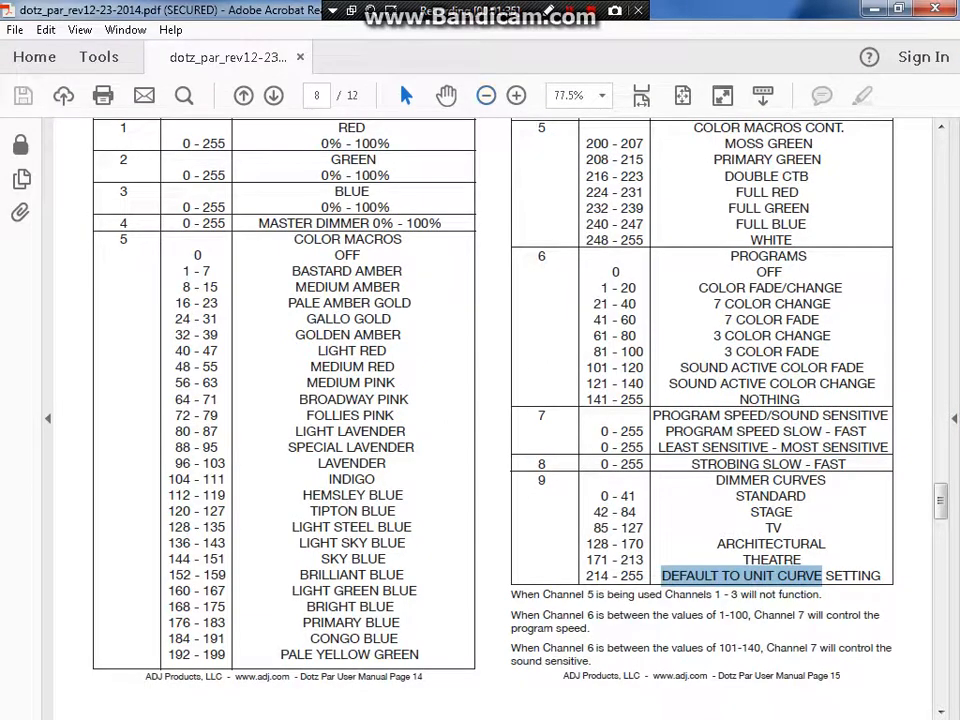
click(486, 95)
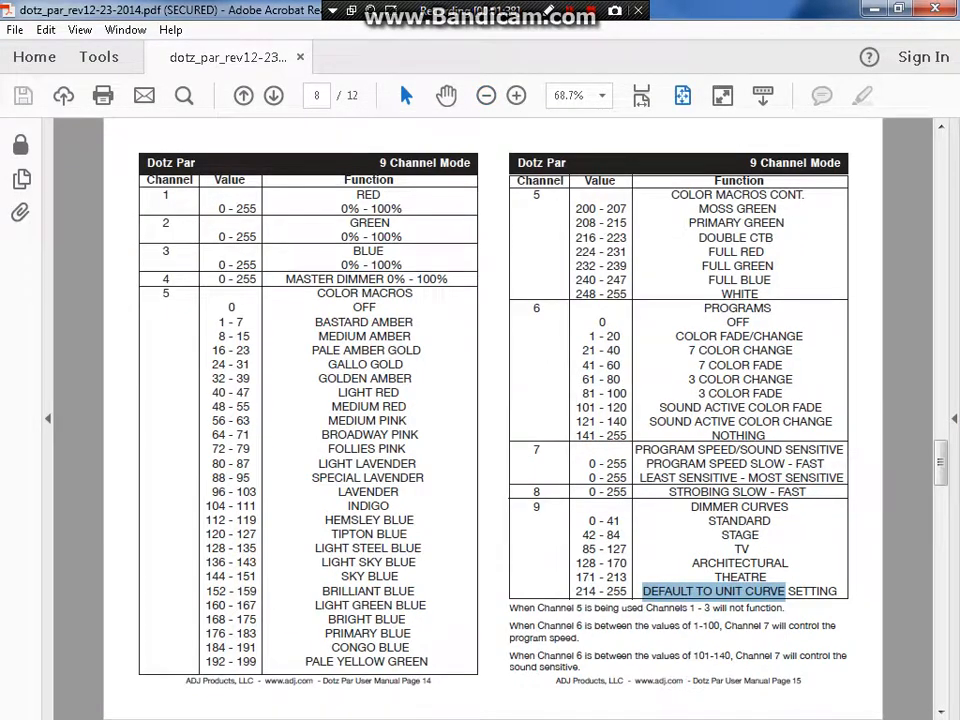
drag(147, 163, 582, 667)
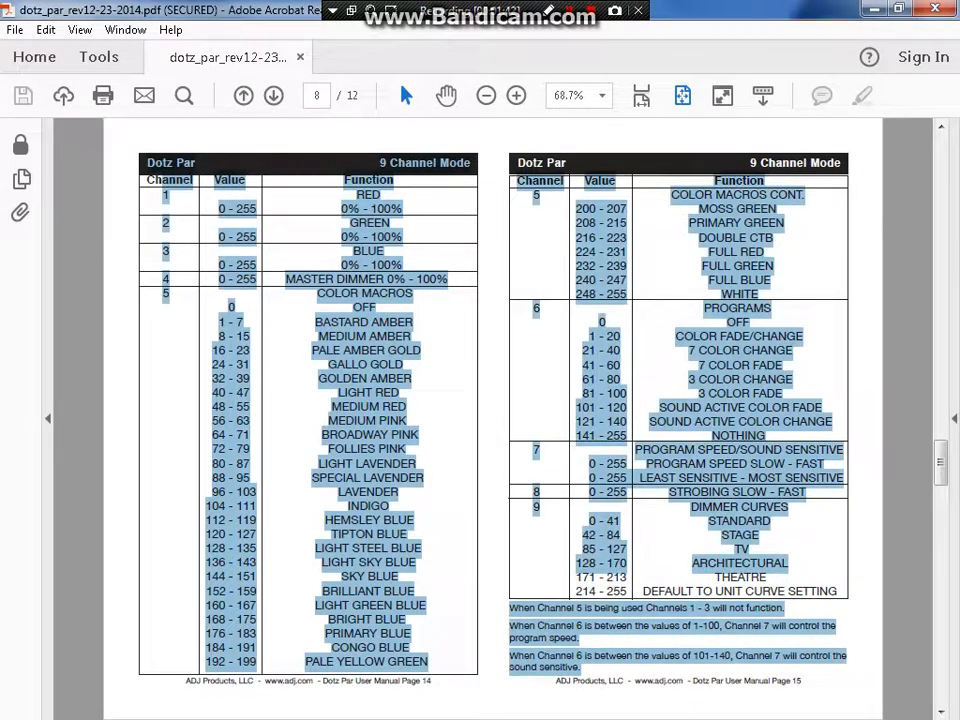
click(791, 564)
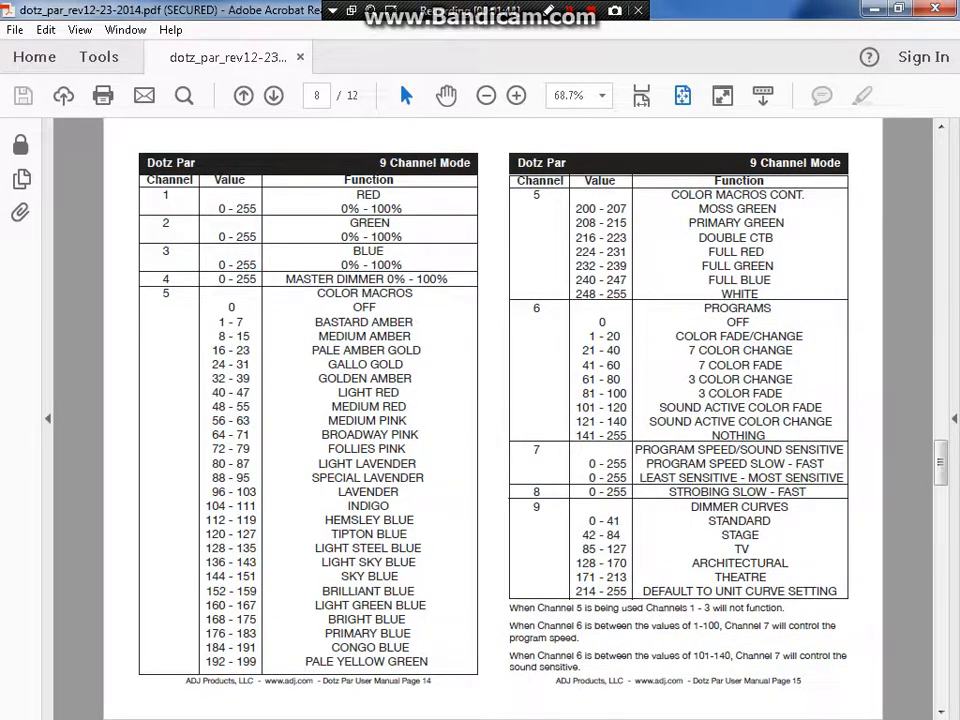
scroll(791, 564, down, 1)
scroll(480, 420, up, 1)
drag(317, 293, 427, 606)
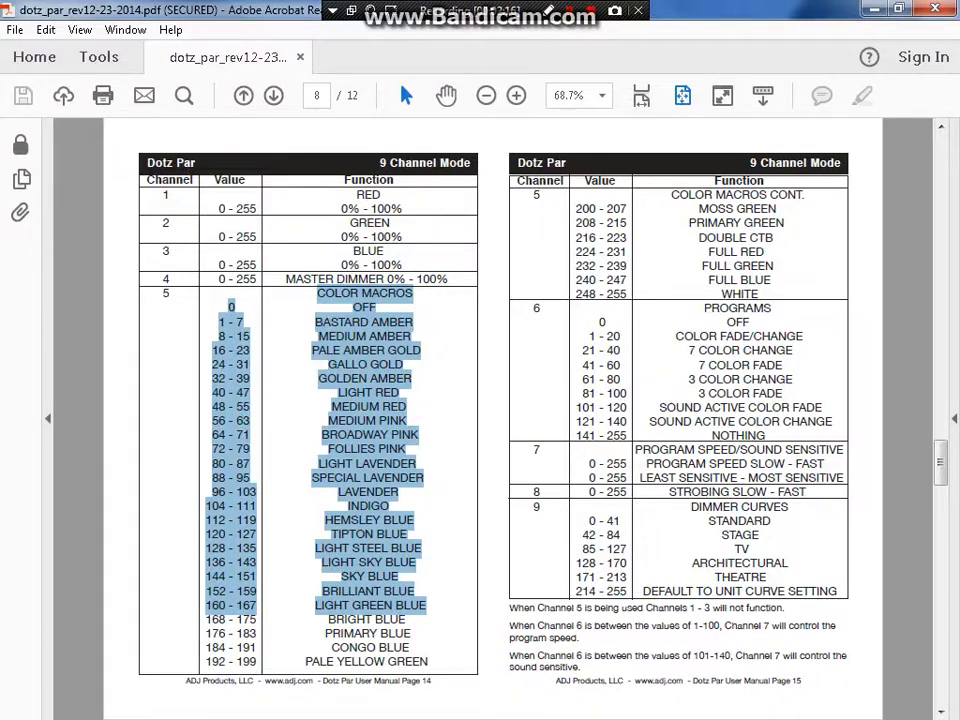
drag(592, 337, 597, 398)
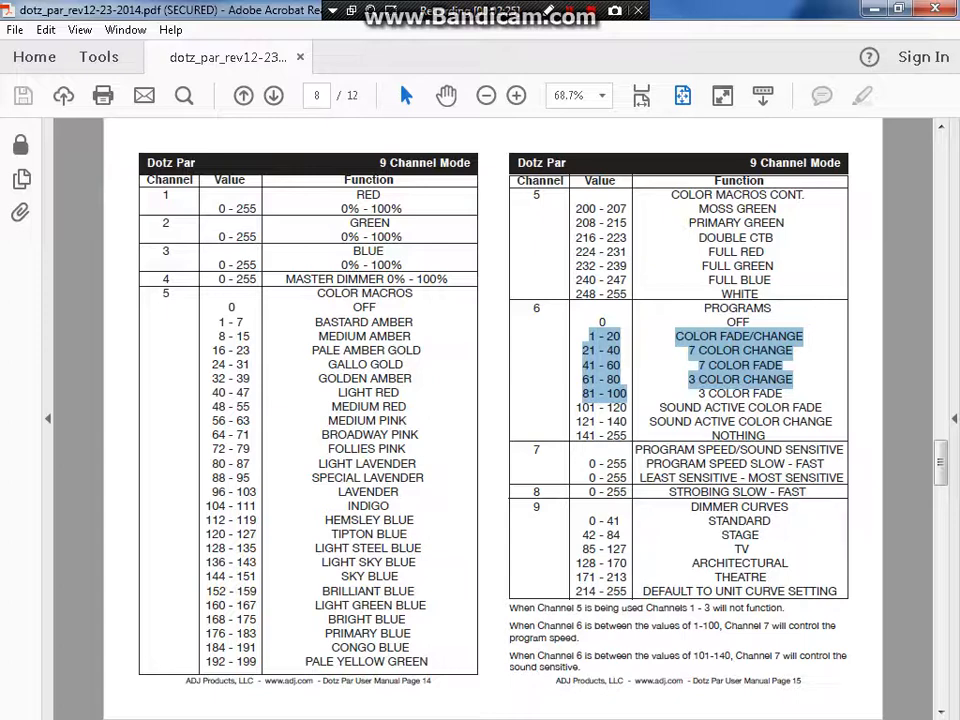
click(657, 657)
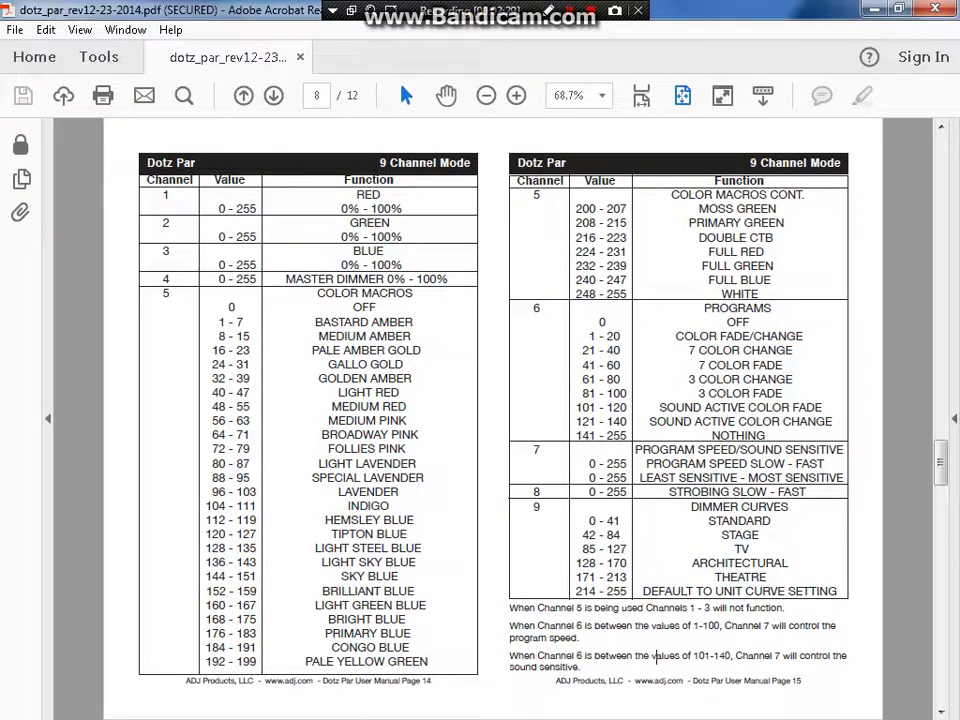
- Browse the other pages of the Dotz Par manual, from the color macro chart and specifications back to the cover
scroll(657, 657, down, 3)
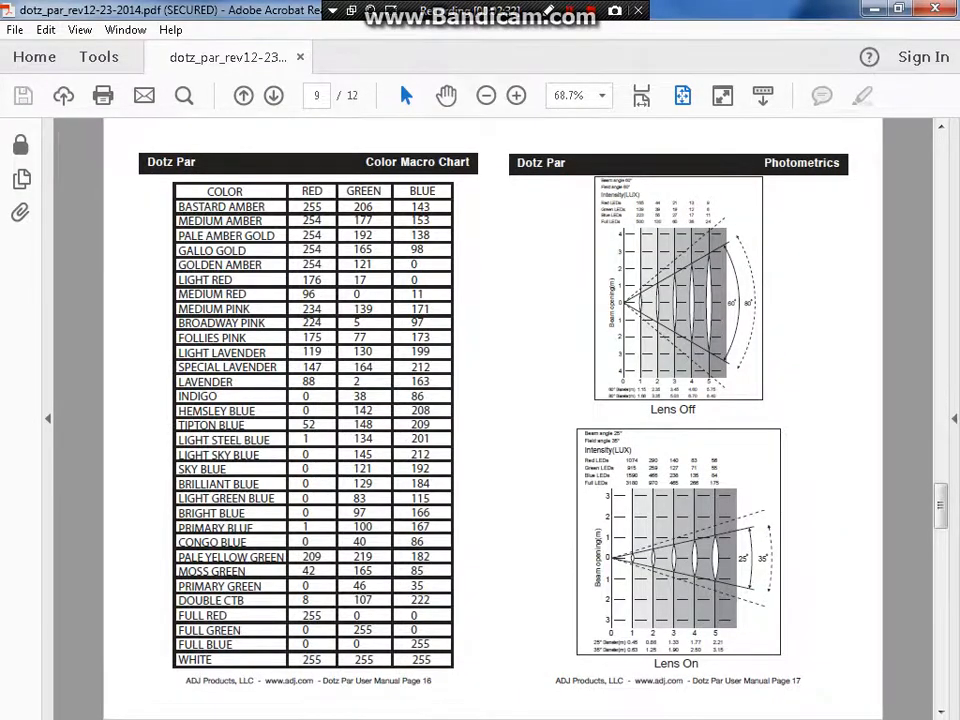
scroll(657, 657, down, 1)
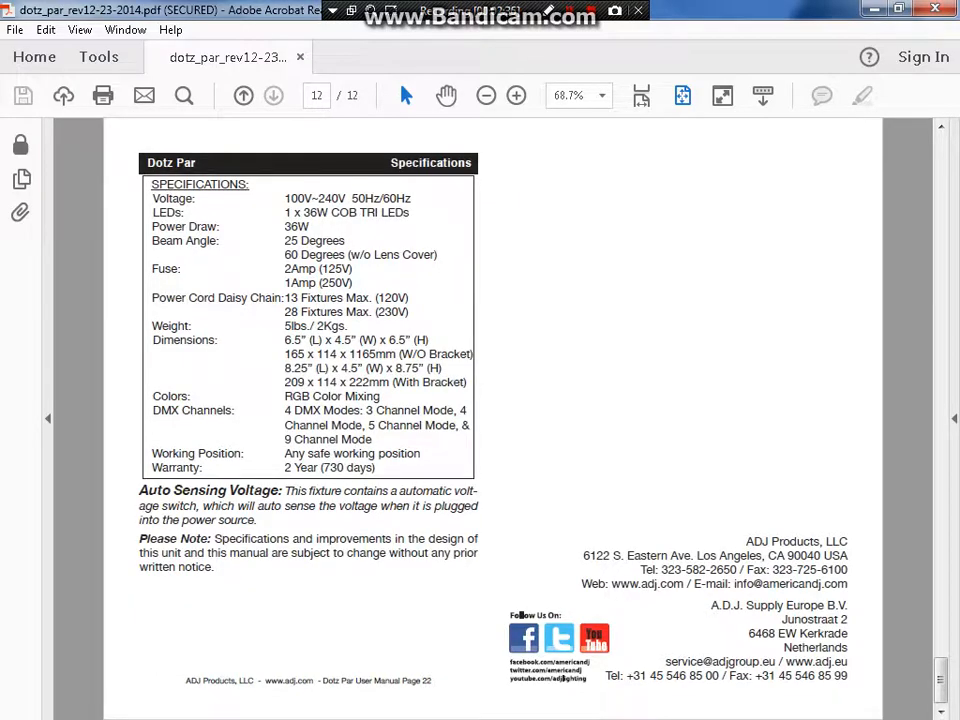
key(Home)
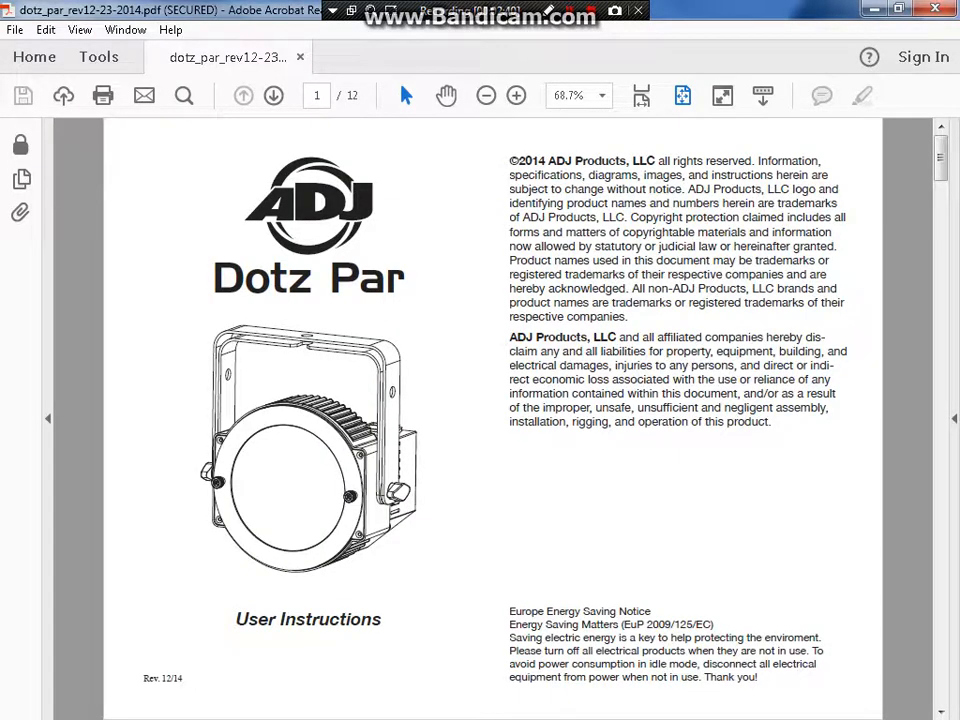
key(Page_Down)
key(Page_Down)
key(Page_Down)
key(Page_Down)
key(Page_Down)
key(Page_Down)
key(Page_Down)
key(Page_Down)
key(Page_Down)
key(Page_Down)
key(Page_Down)
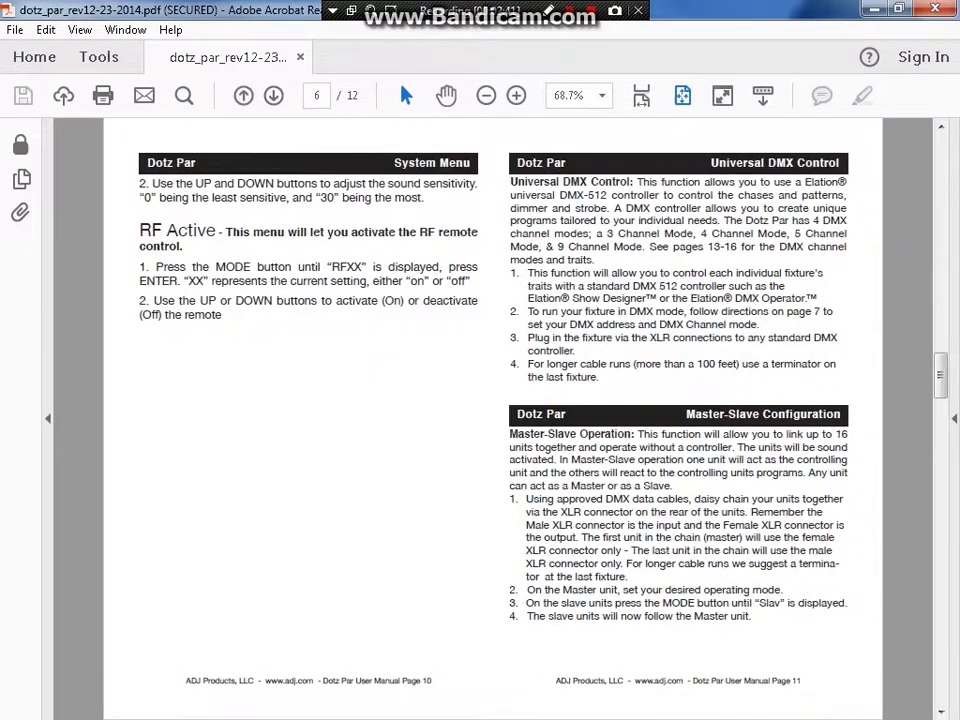
key(Home)
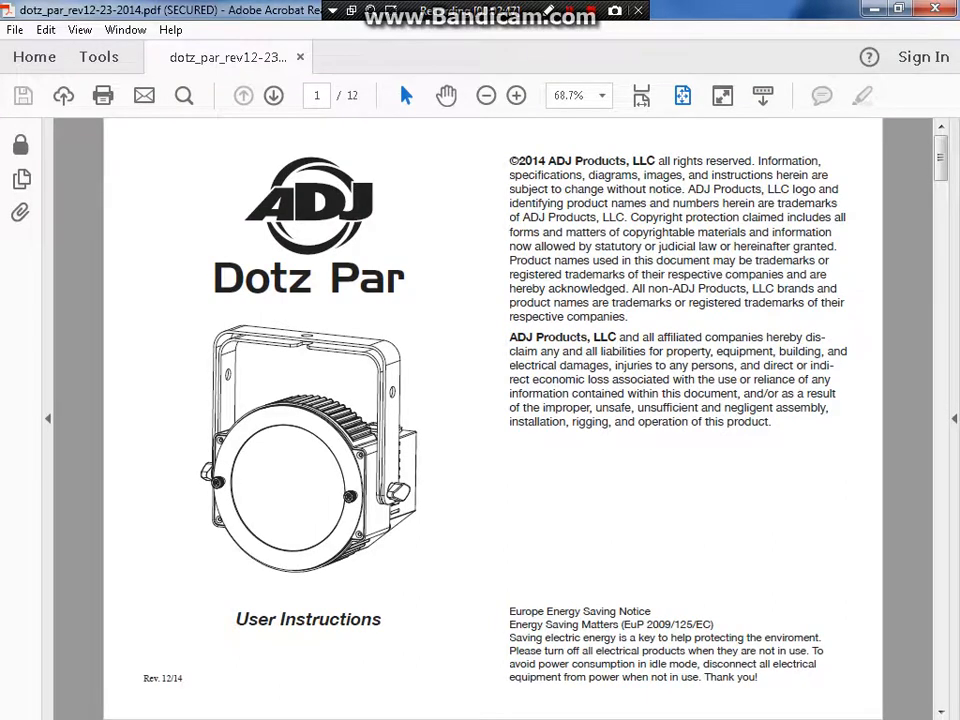
- Close the PDF manual and review the levels of channels 1 to 5 in the fixture editor, from par_can_red to color
click(300, 58)
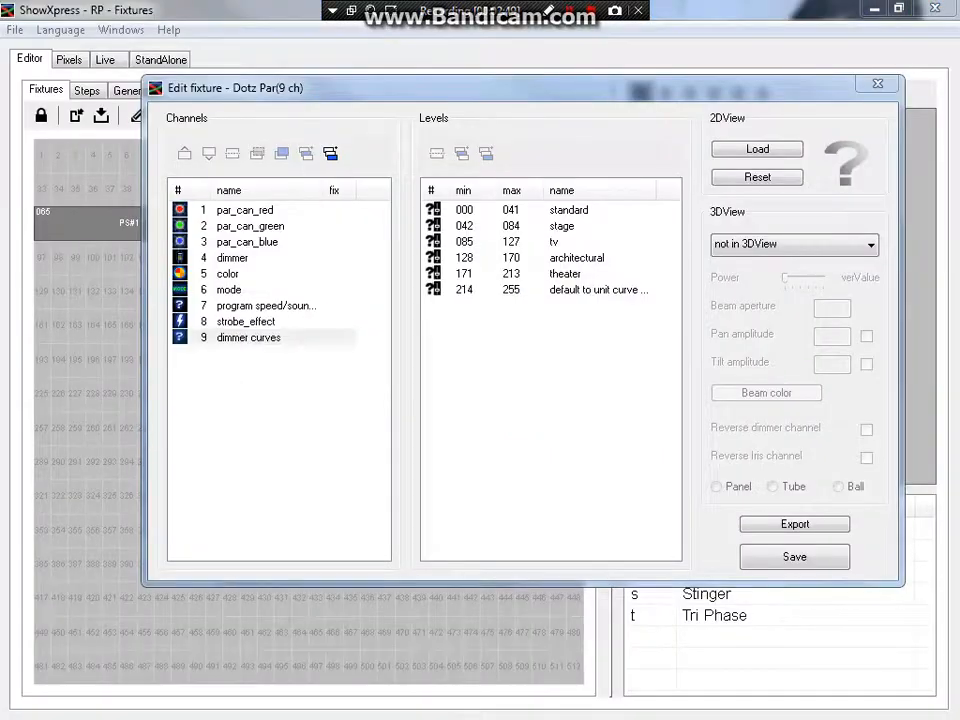
drag(300, 88, 247, 93)
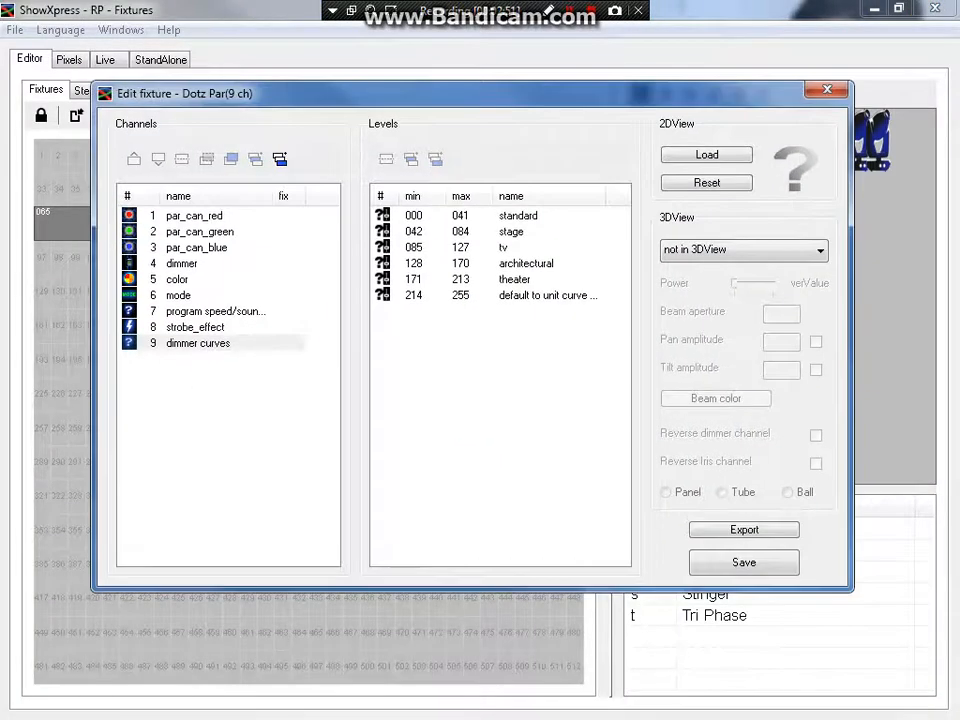
click(194, 215)
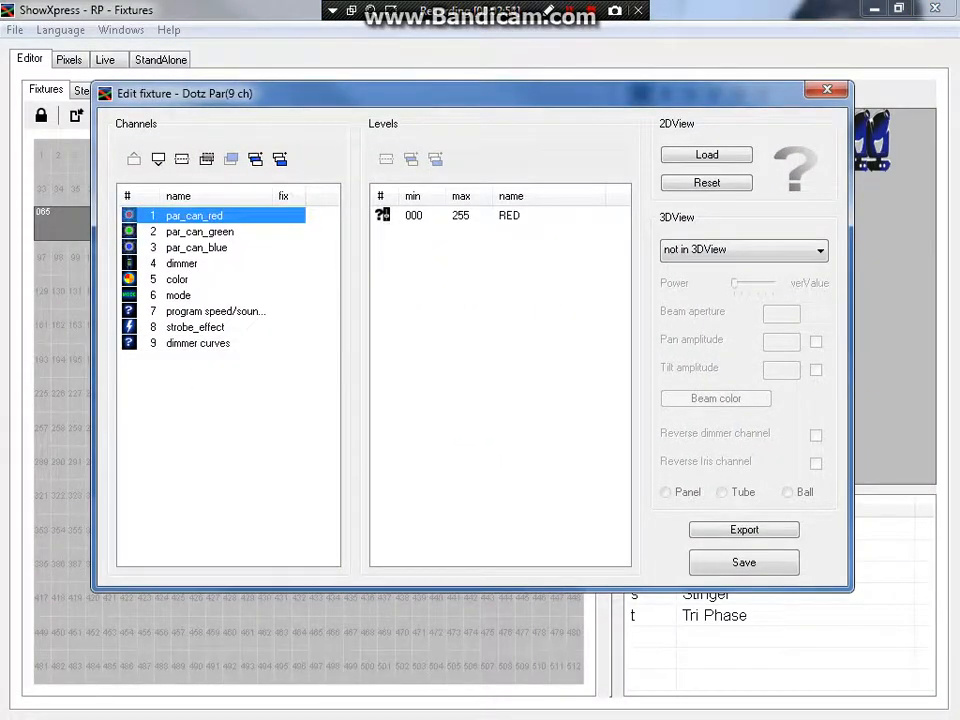
click(200, 231)
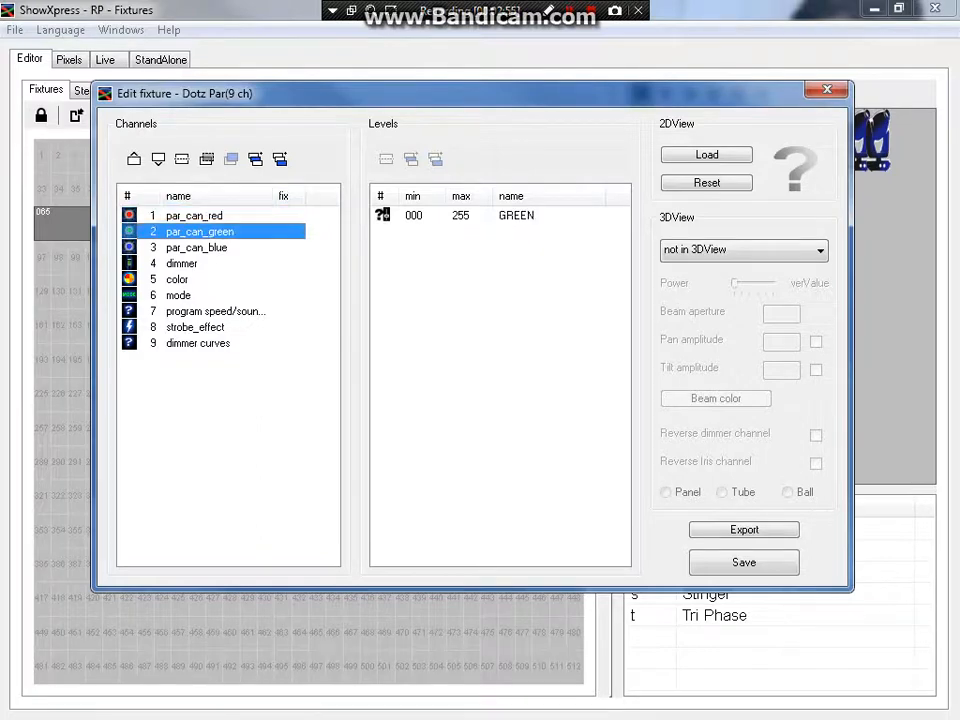
click(196, 247)
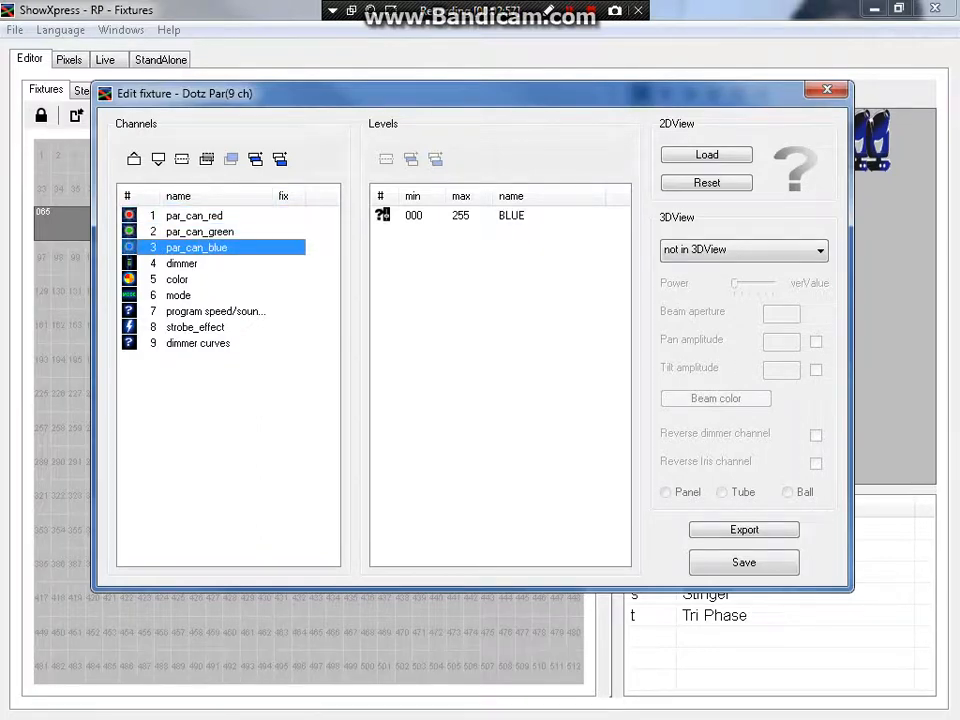
click(182, 263)
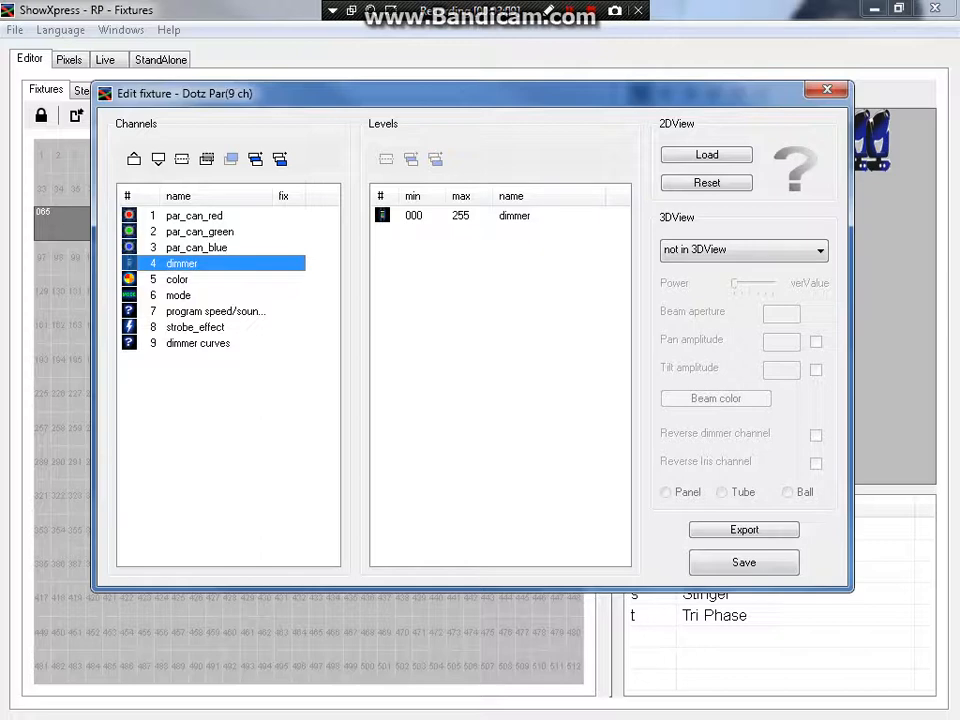
click(177, 279)
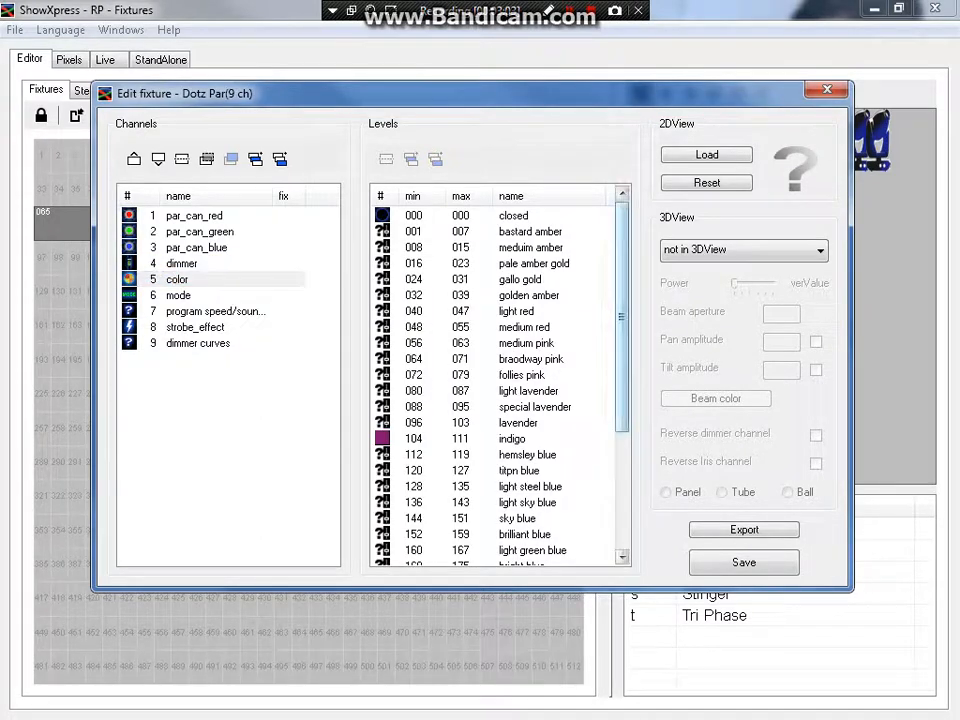
scroll(495, 380, down, 4)
scroll(495, 380, up, 3)
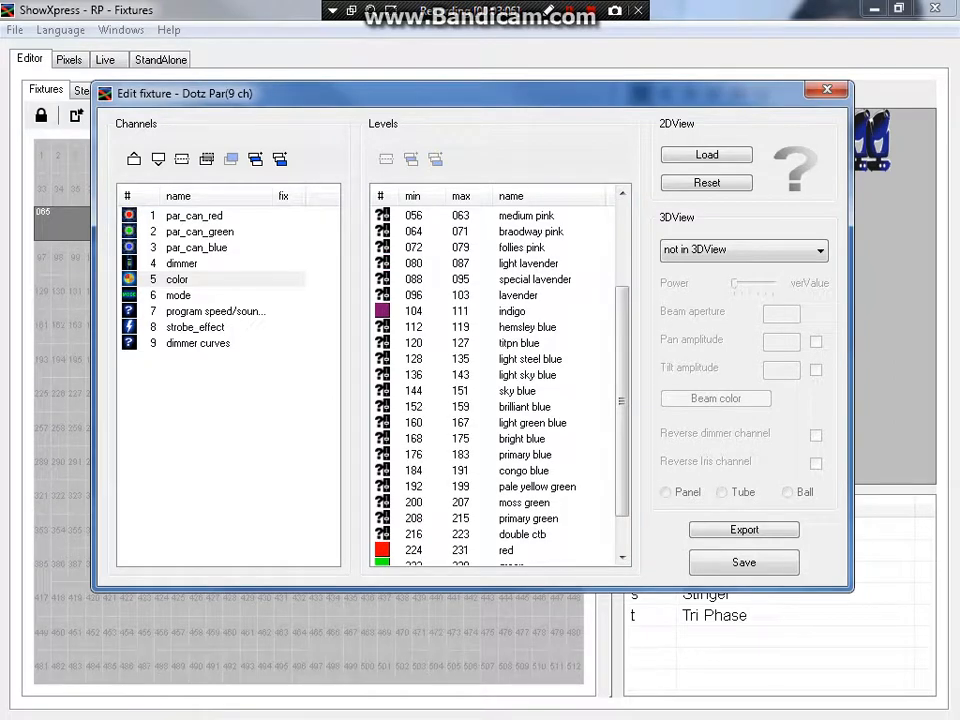
- Review the levels of channels 6 to 9, from mode to dimmer curves
click(177, 279)
key(Down)
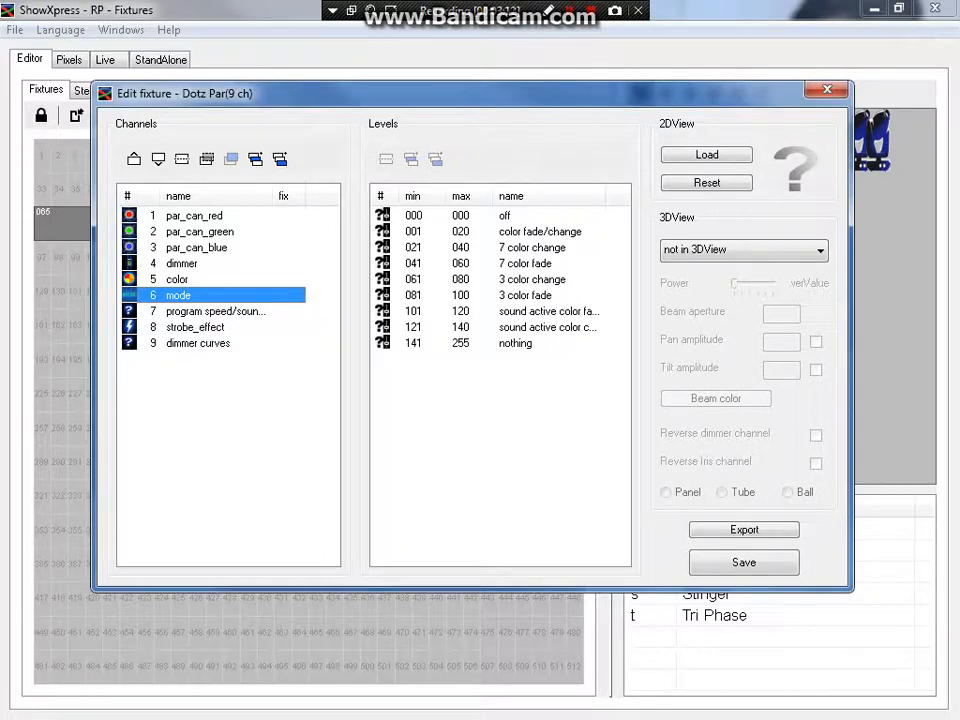
click(215, 311)
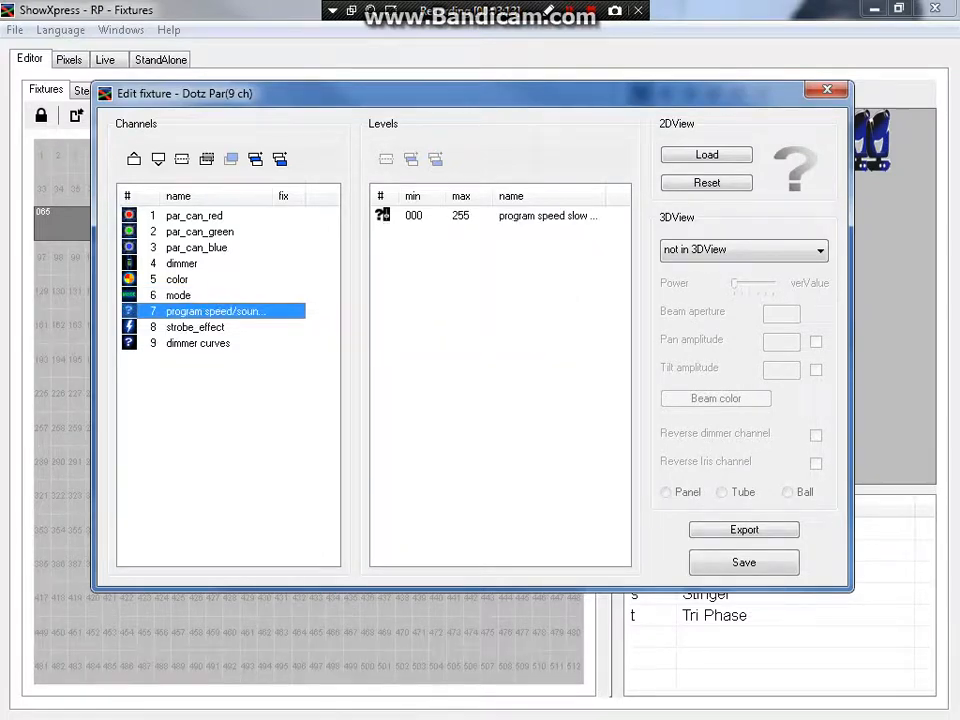
click(195, 327)
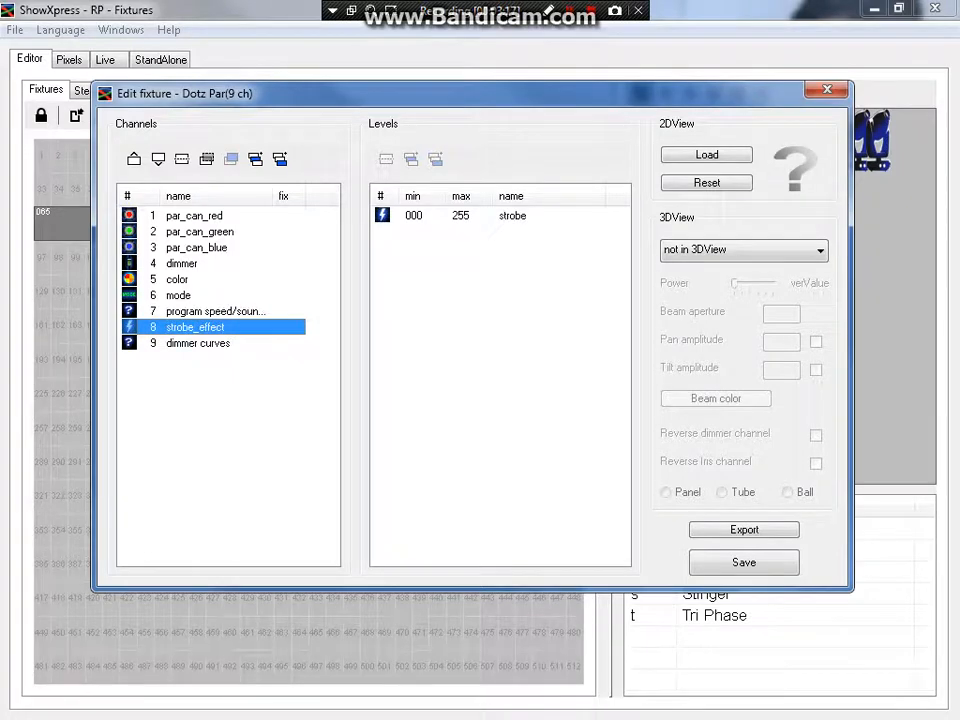
click(198, 343)
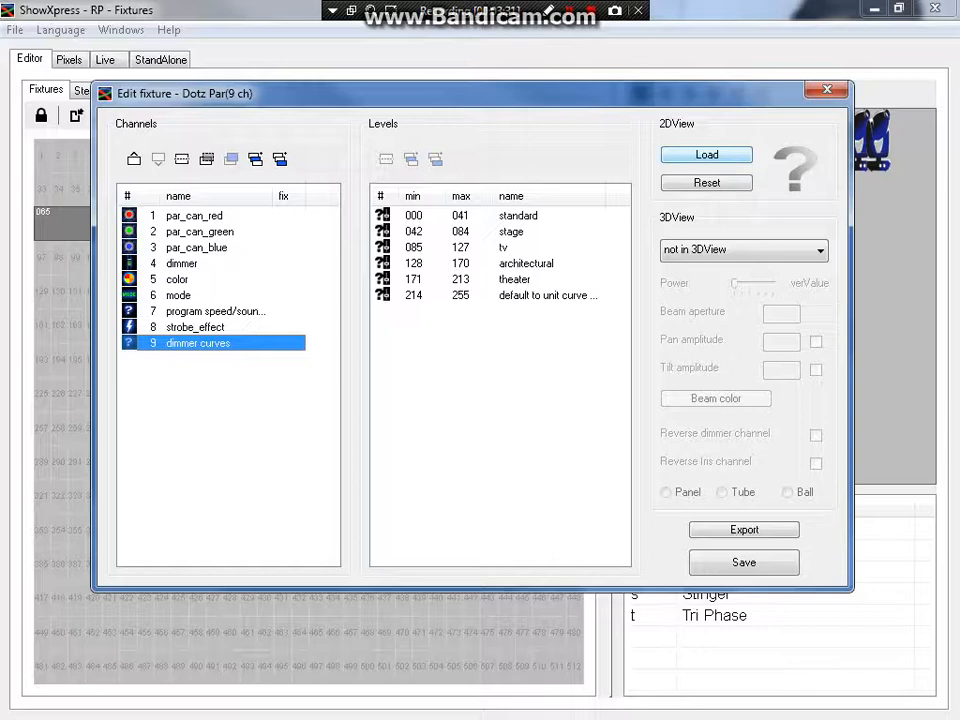
- Load the SlimPAR Tri-7 IRC image from the Chauvet DJ folder as the 2DView picture and set the 3DView type to parcan
click(706, 154)
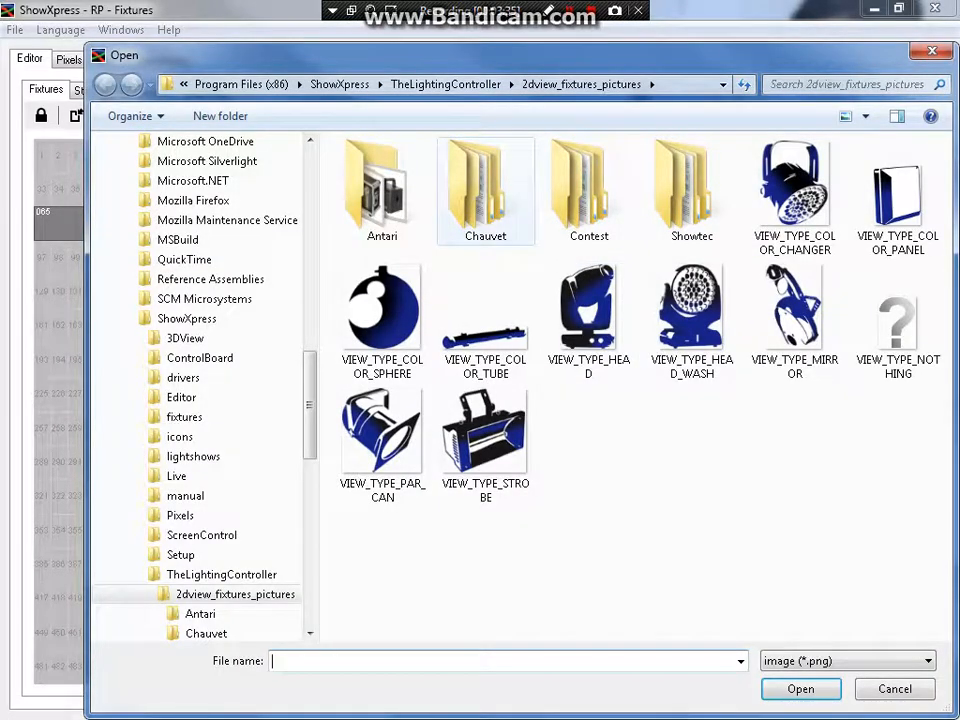
double_click(485, 190)
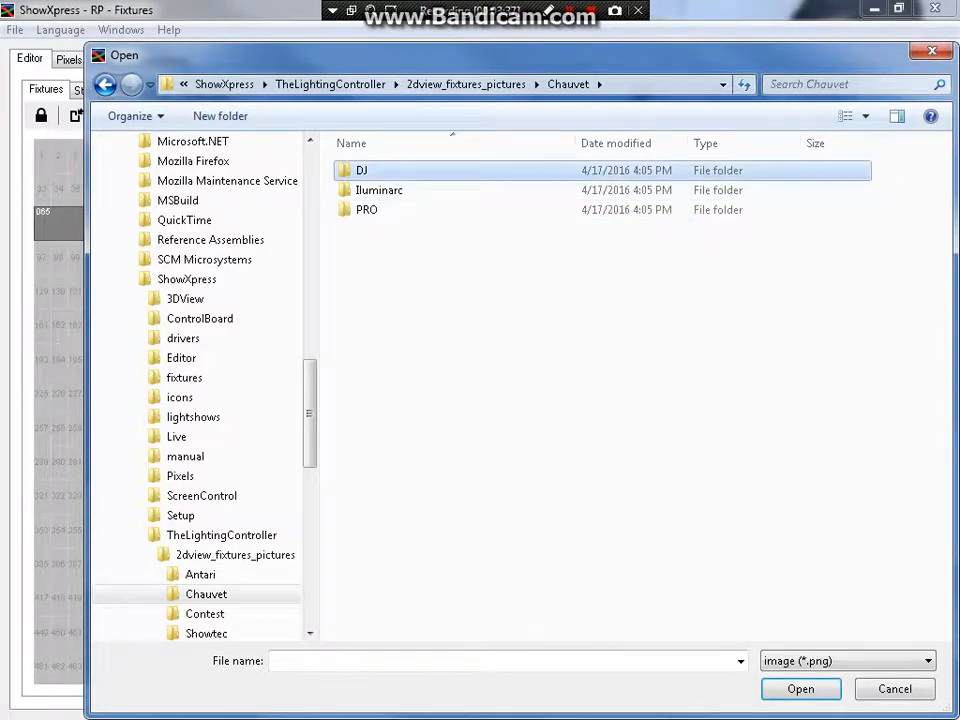
double_click(362, 170)
click(583, 410)
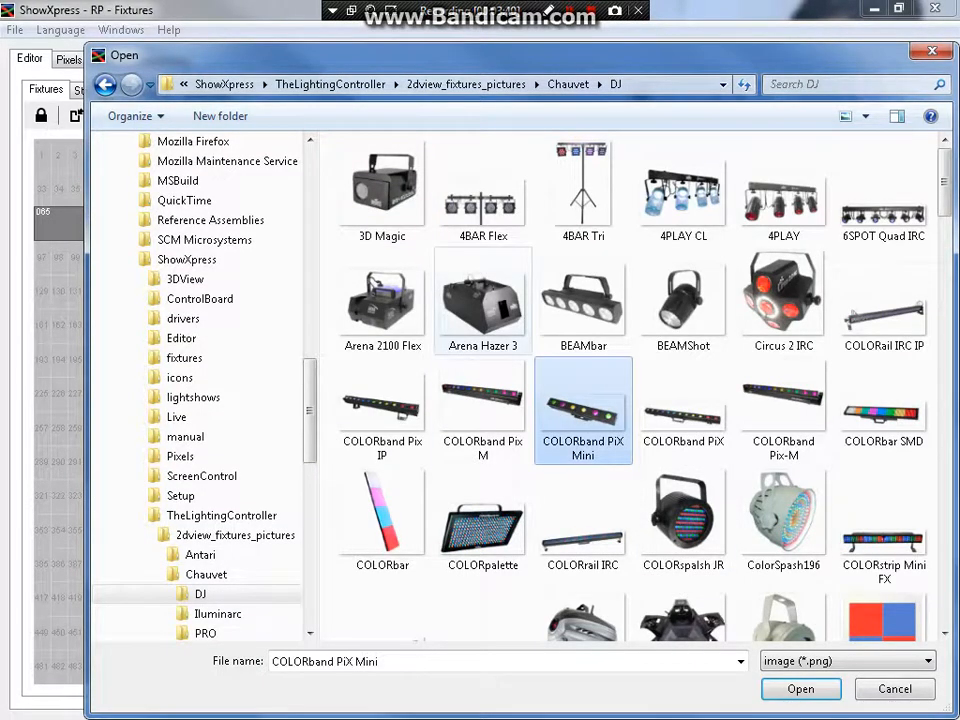
scroll(483, 330, down, 15)
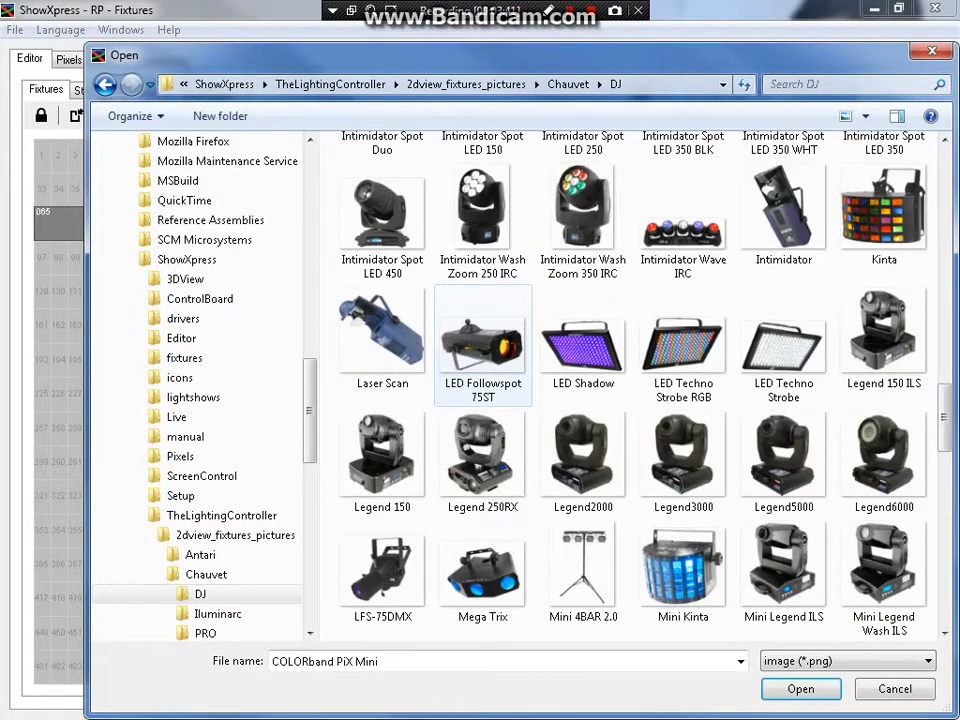
scroll(483, 340, down, 10)
scroll(483, 340, down, 3)
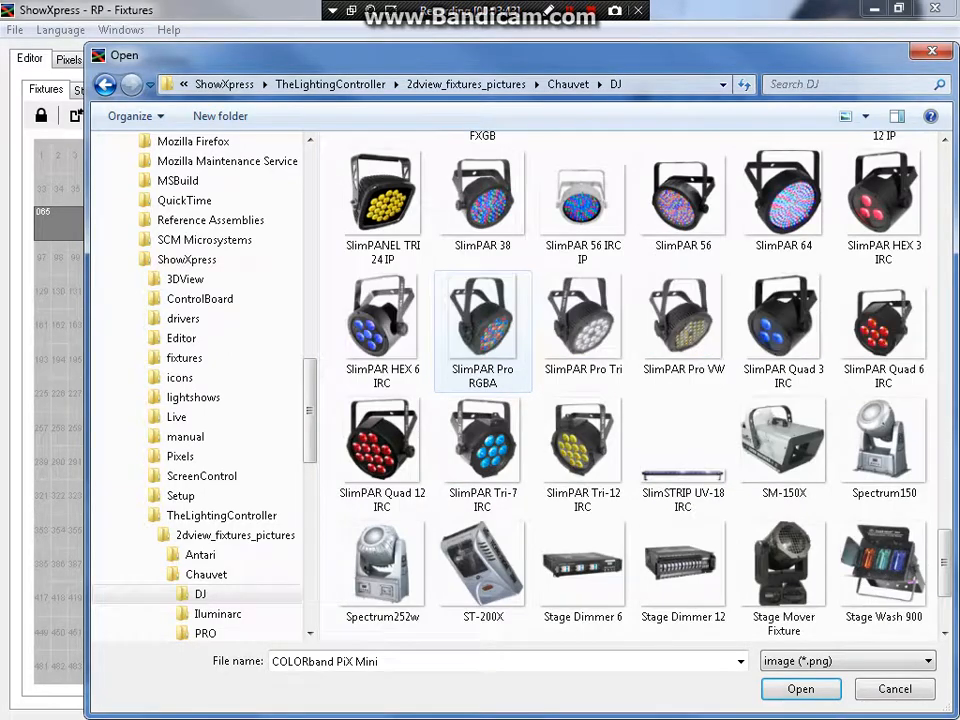
click(483, 445)
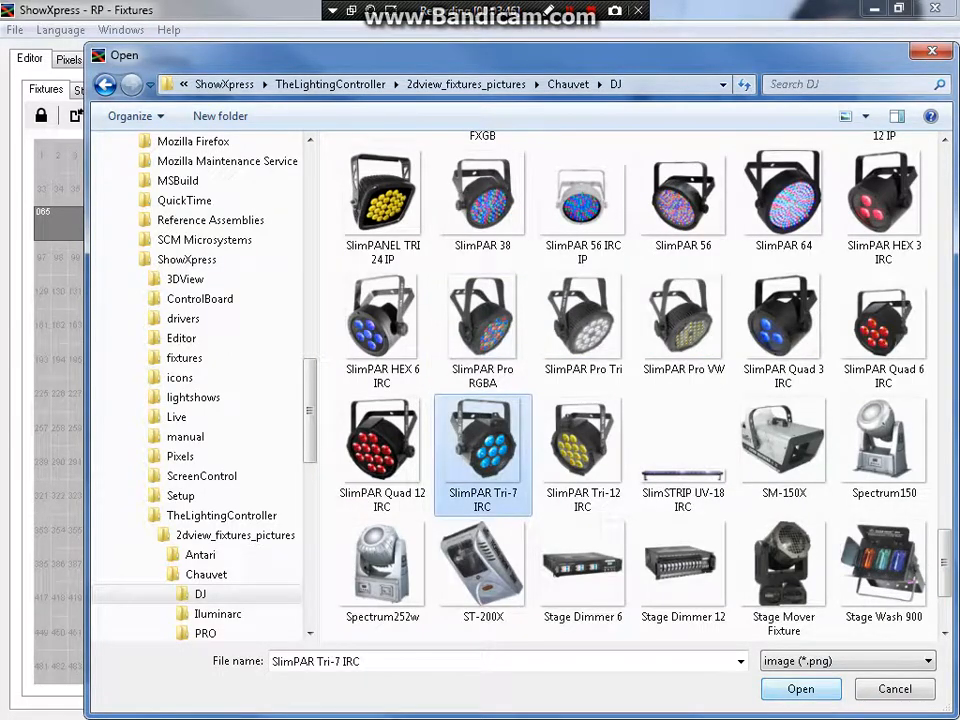
key(Return)
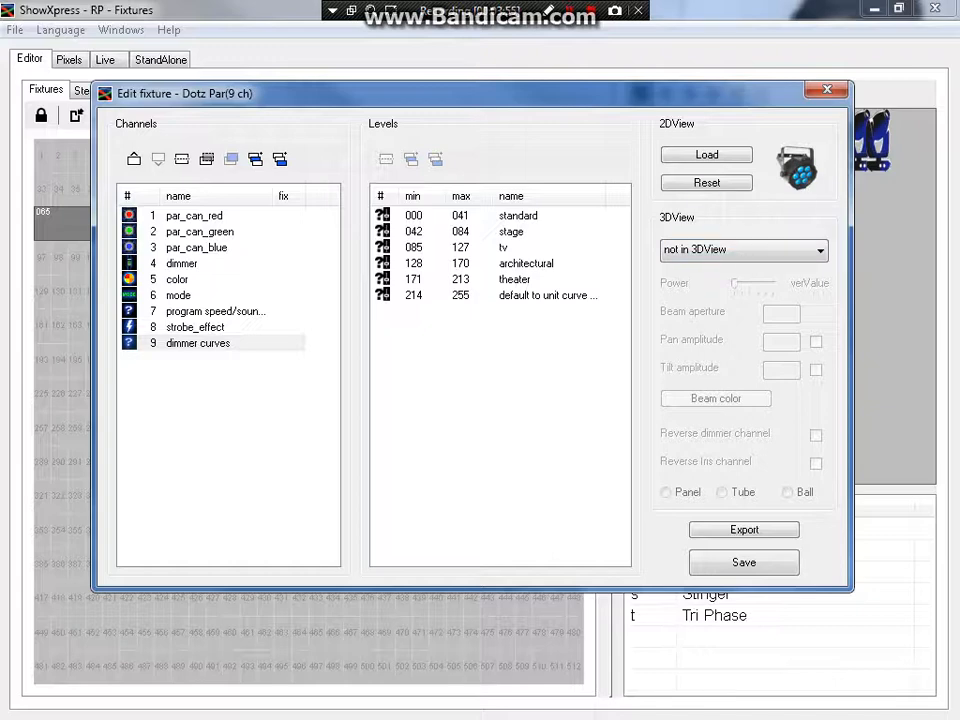
click(819, 250)
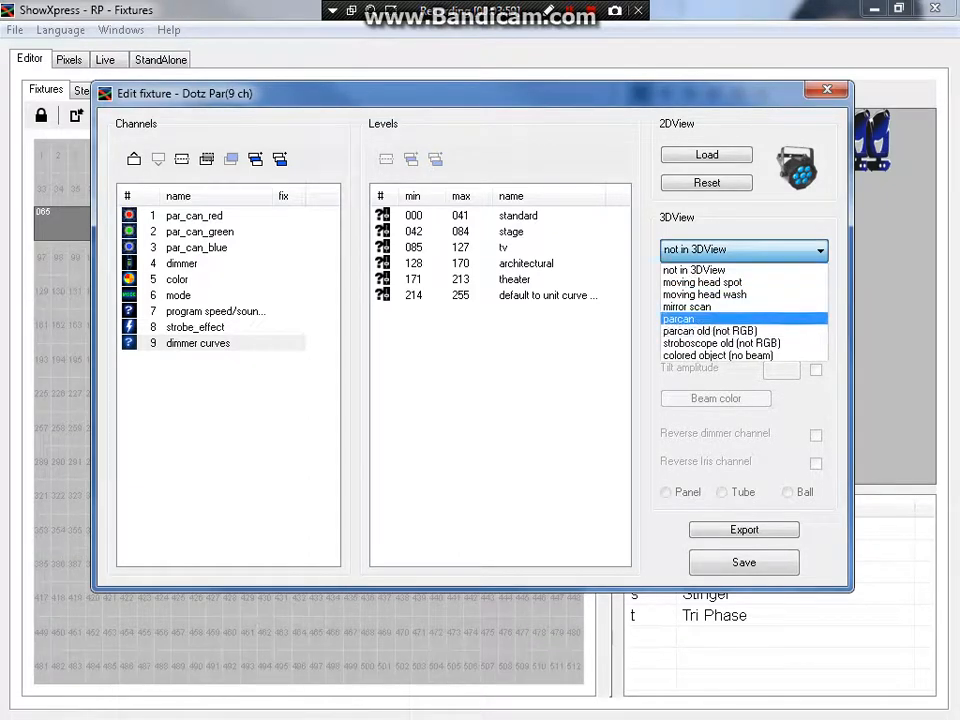
click(700, 318)
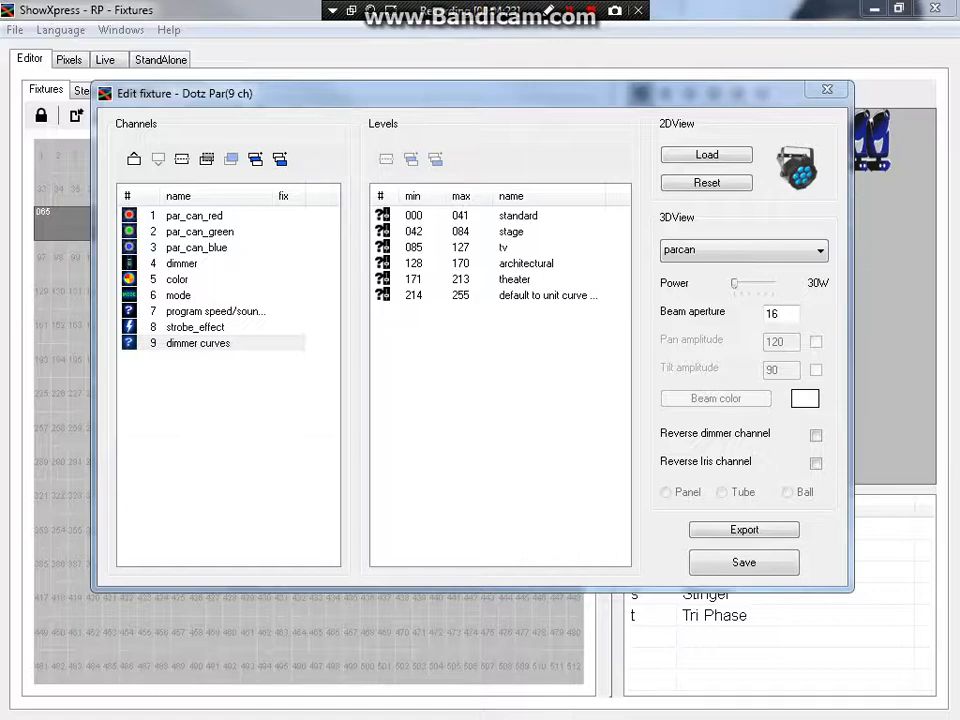
- Switch to the Dotz Par manual in Adobe Acrobat Reader and go through its pages to the Color Macro Chart and Photometrics
key(alt+Tab)
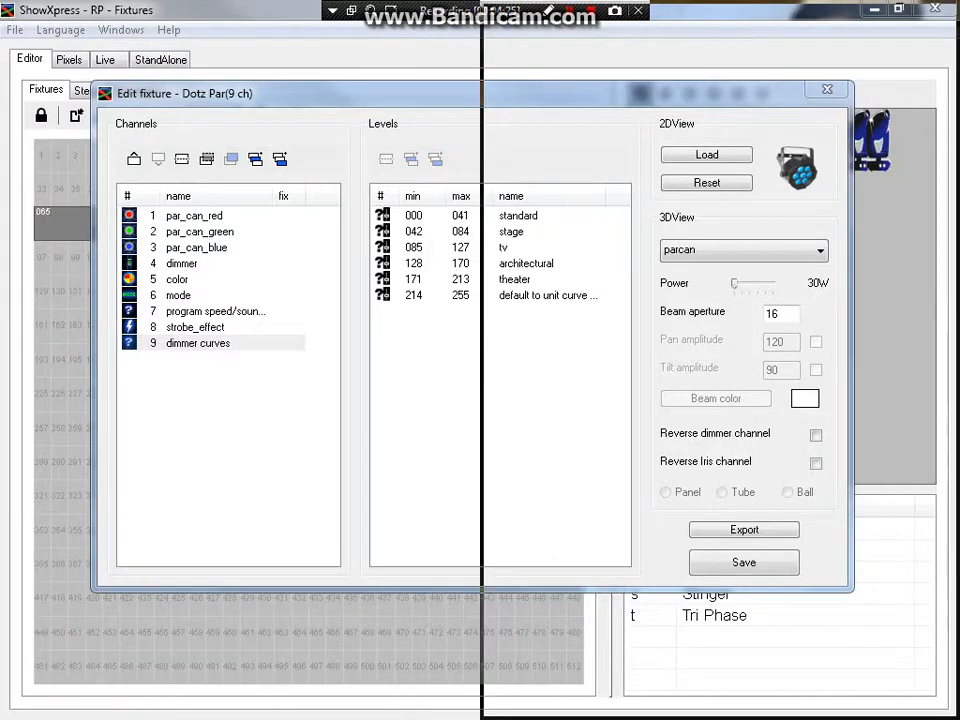
drag(387, 131, 292, 84)
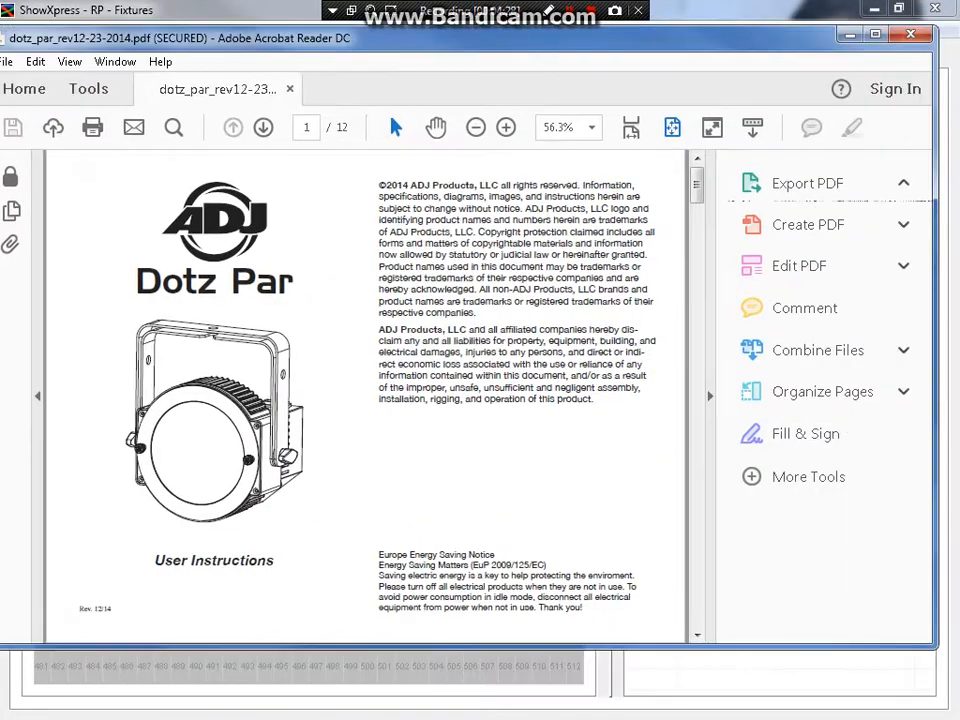
key(super+Up)
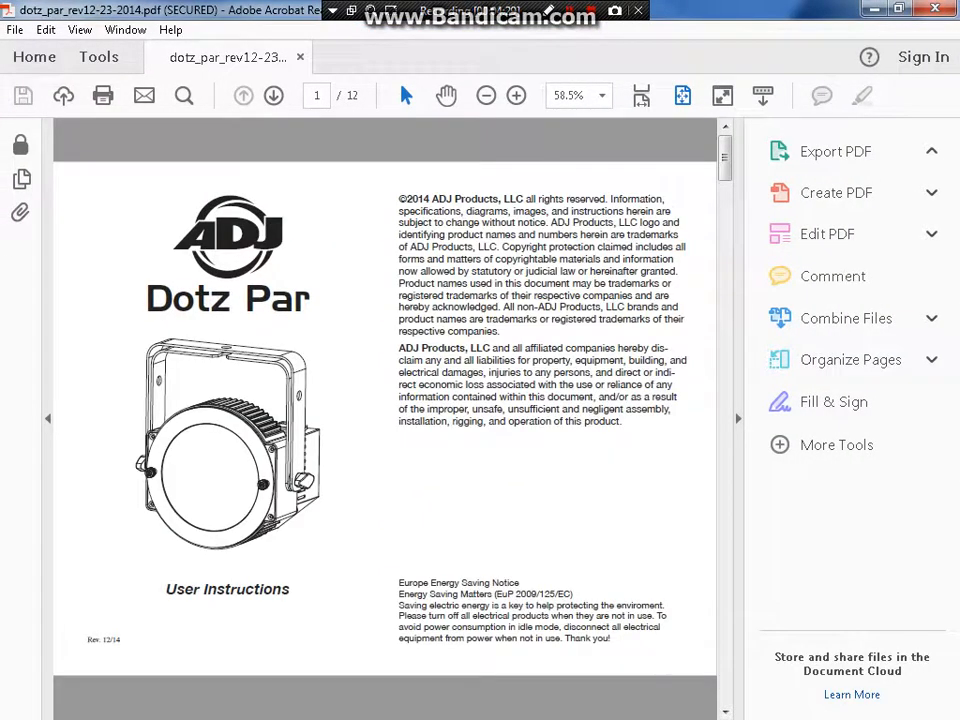
key(Page_Down)
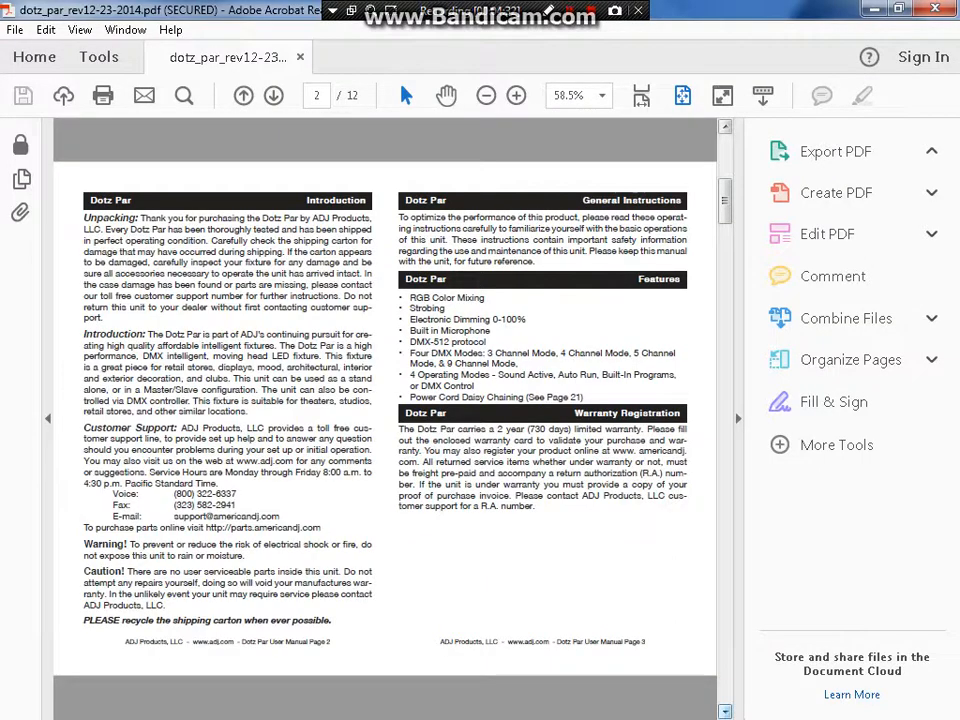
key(Page_Down)
key(Page_Down)
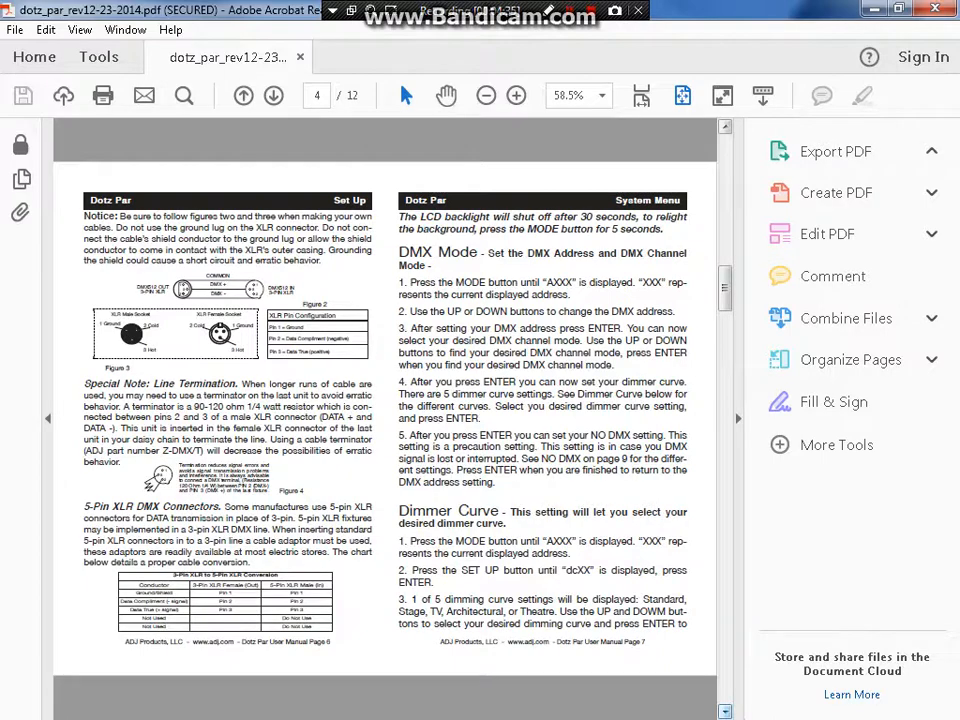
key(Page_Down)
key(Page_Down)
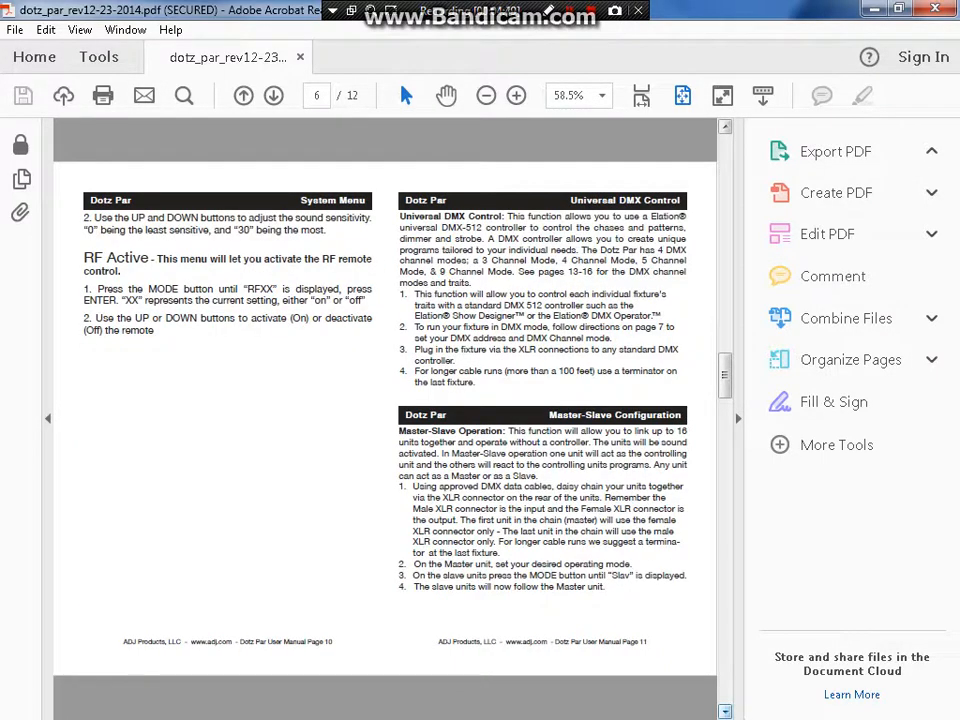
key(Page_Down)
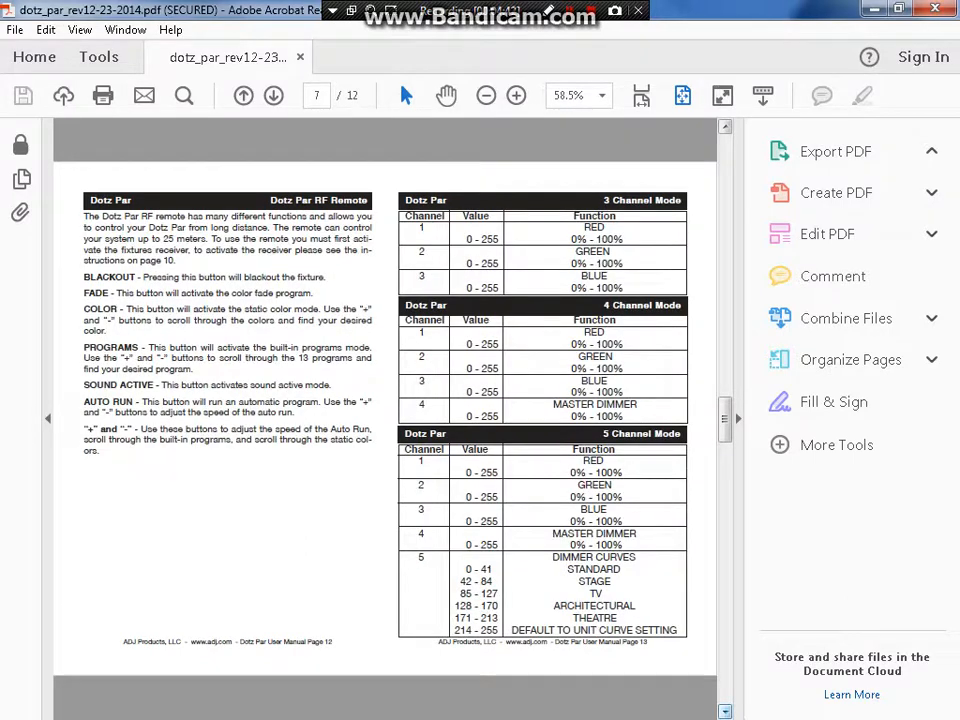
key(Page_Down)
key(Page_Down)
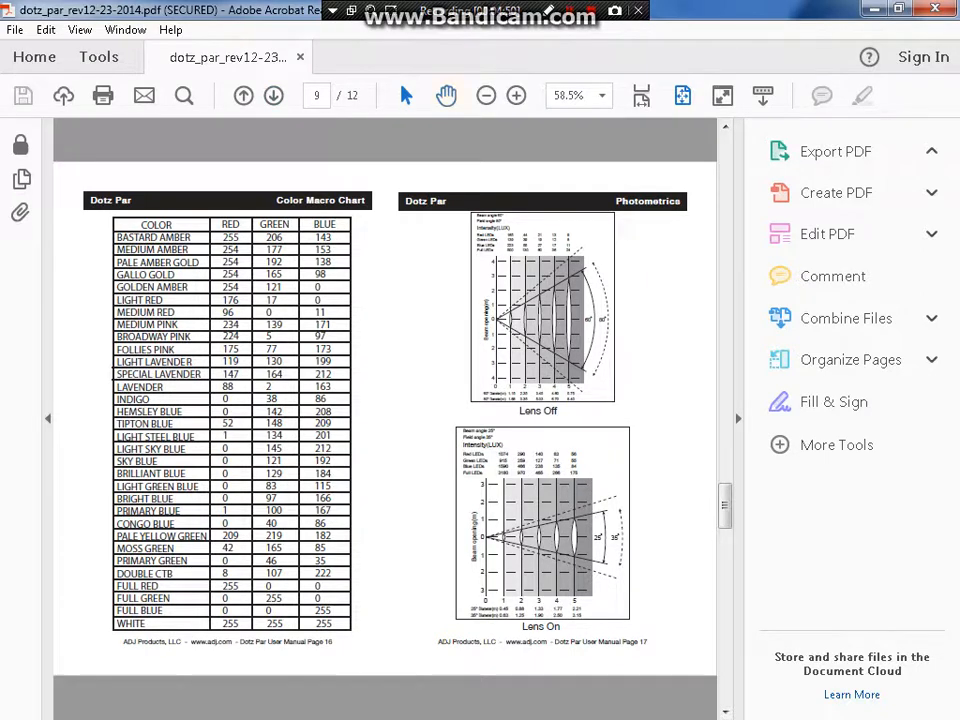
- Enlarge the Photometrics diagrams to 75% and examine the beam angles with the lens off and on
click(516, 95)
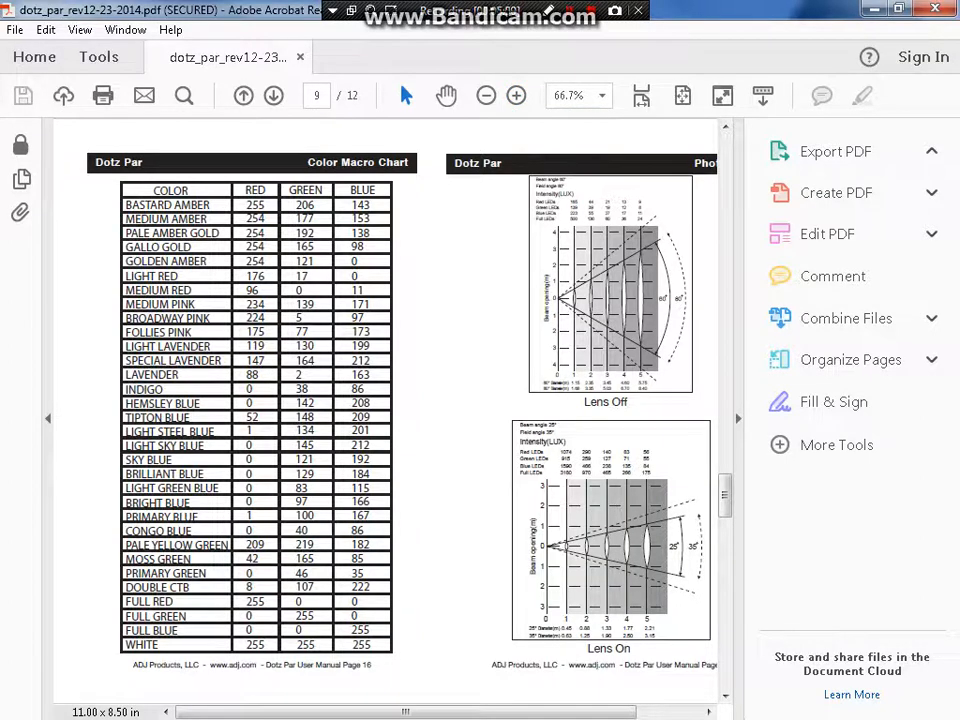
click(516, 95)
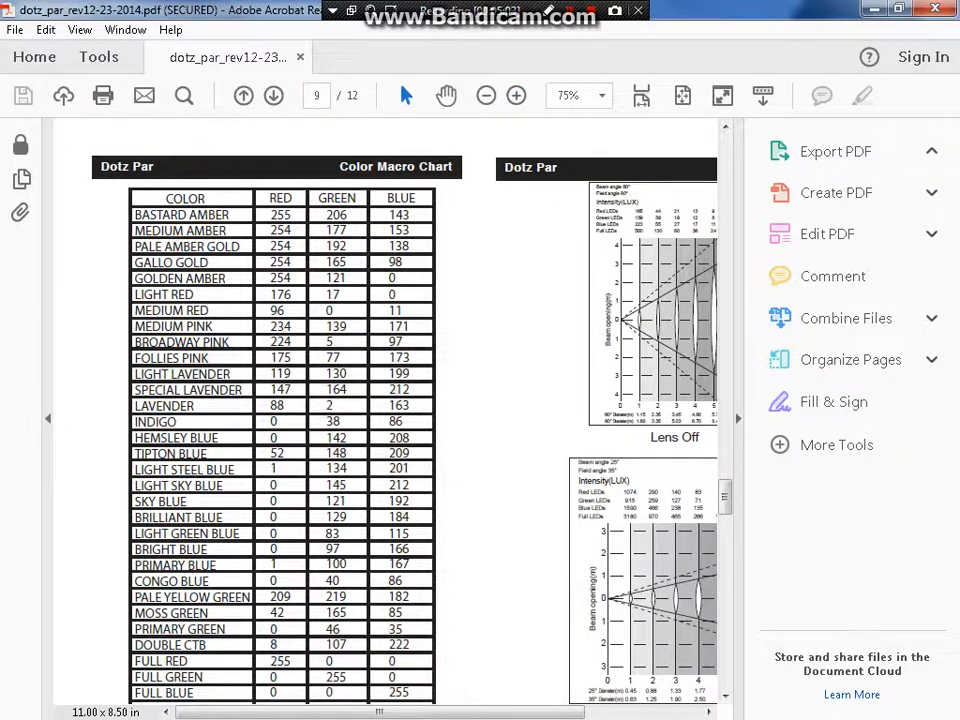
drag(380, 712, 430, 712)
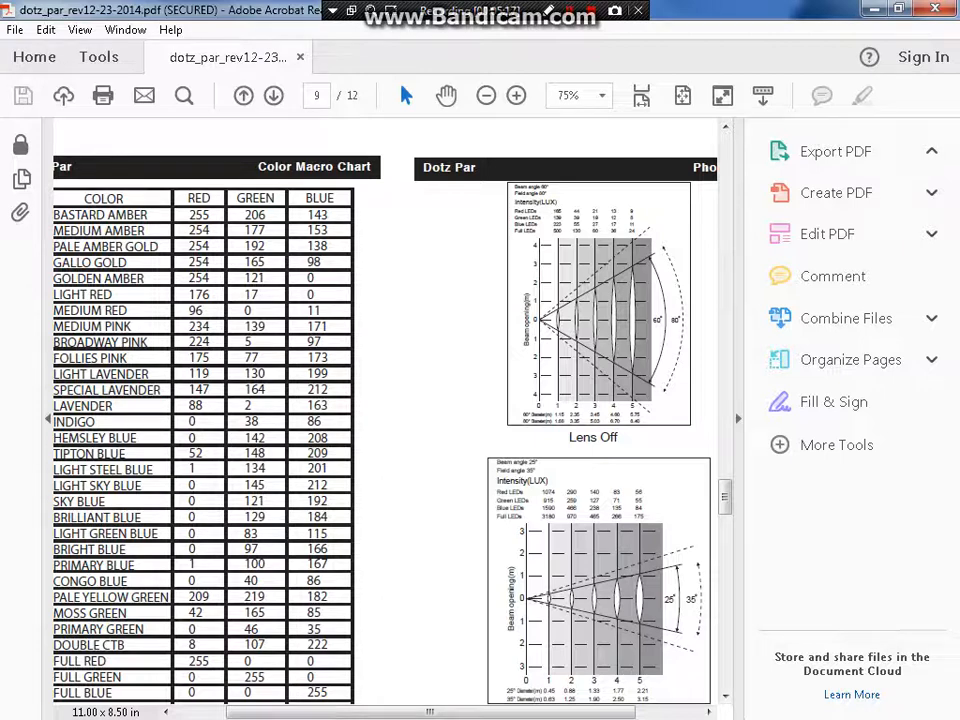
- Return to ShowXpress and set the fixture's beam aperture to 60
key(alt+Tab)
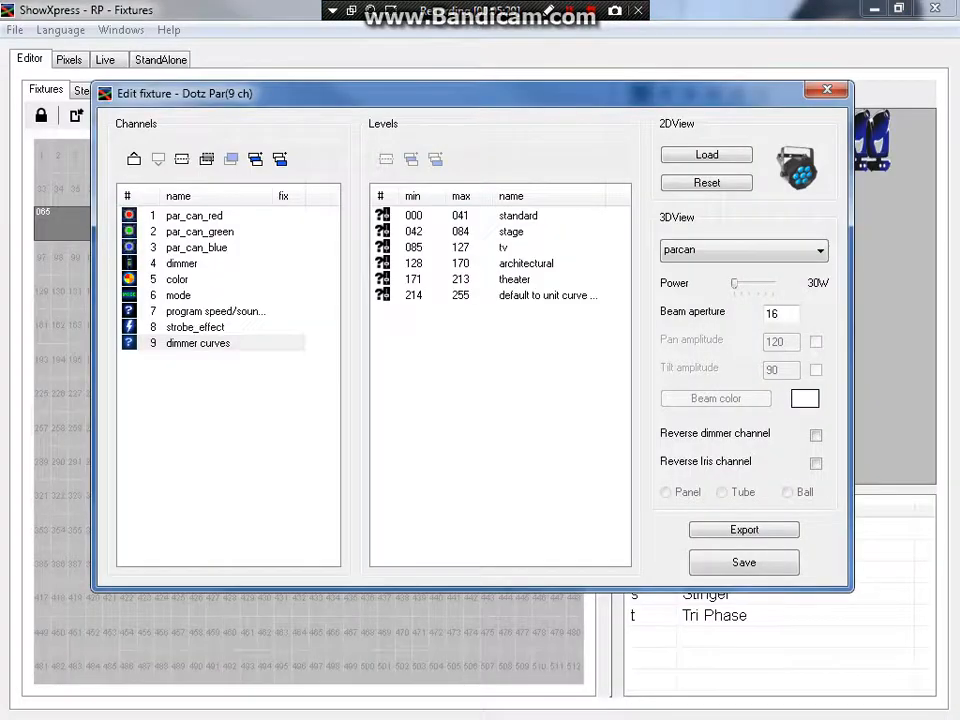
double_click(776, 314)
text(60)
- Change the 3DView type to not in 3DView and then to moving head spot
click(744, 250)
click(710, 269)
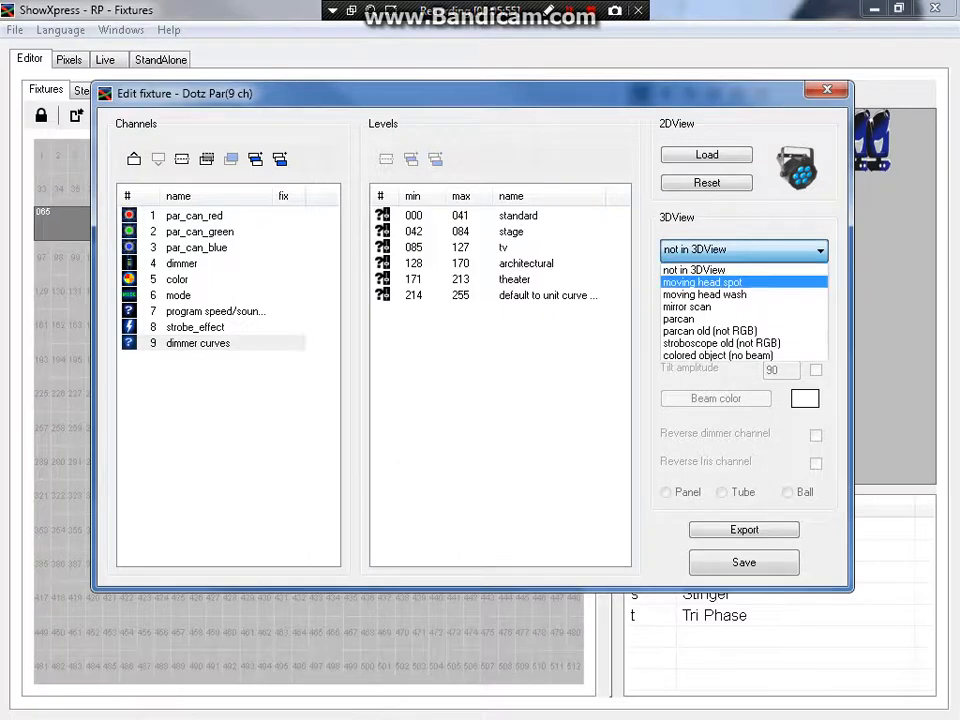
click(702, 282)
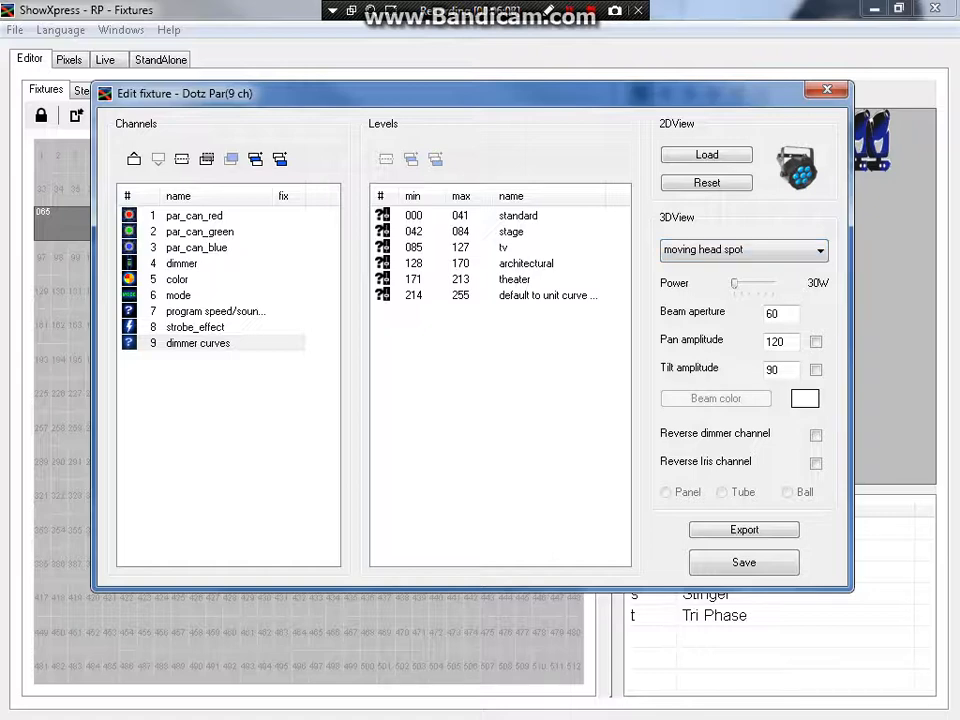
- Change the 3DView type to parcan old (not RGB) and then to parcan, and save the Dotz Par fixture
click(743, 250)
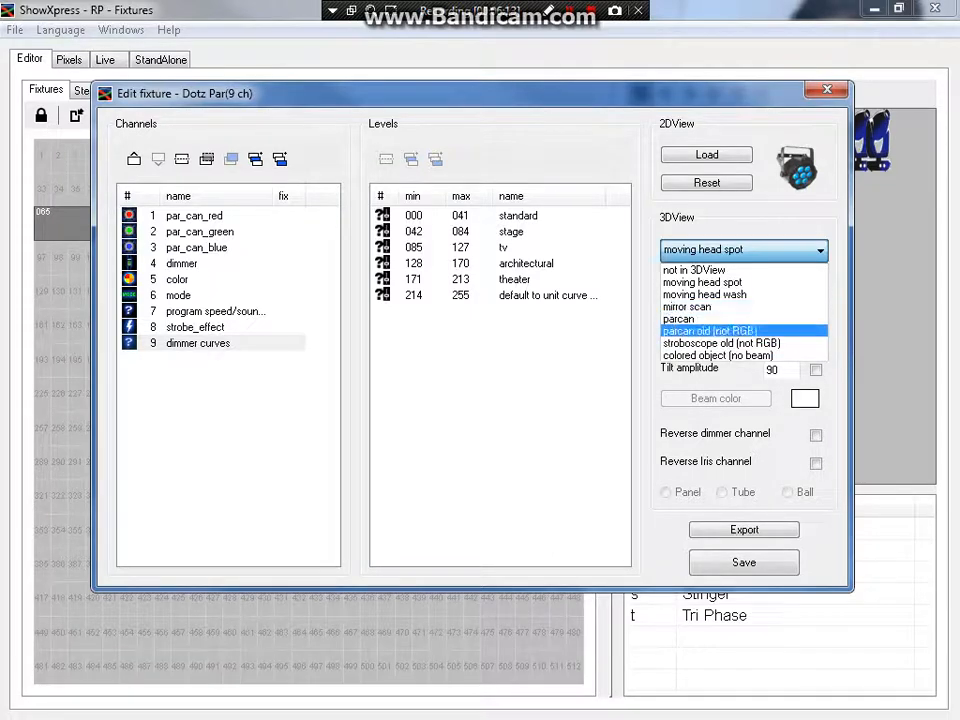
click(710, 330)
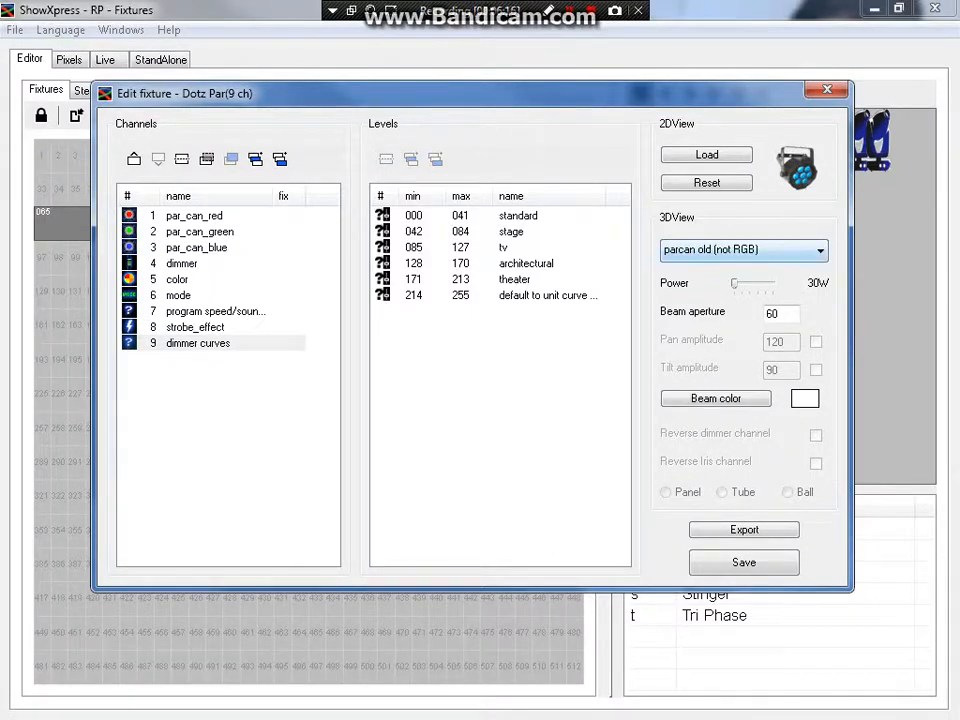
click(744, 249)
click(729, 317)
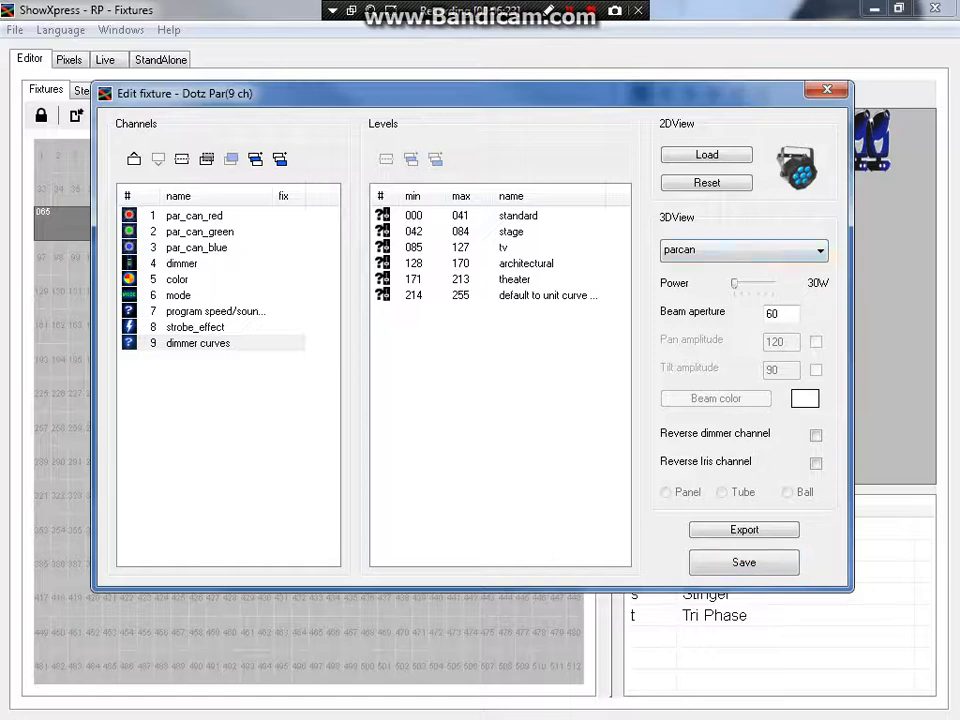
key(Return)
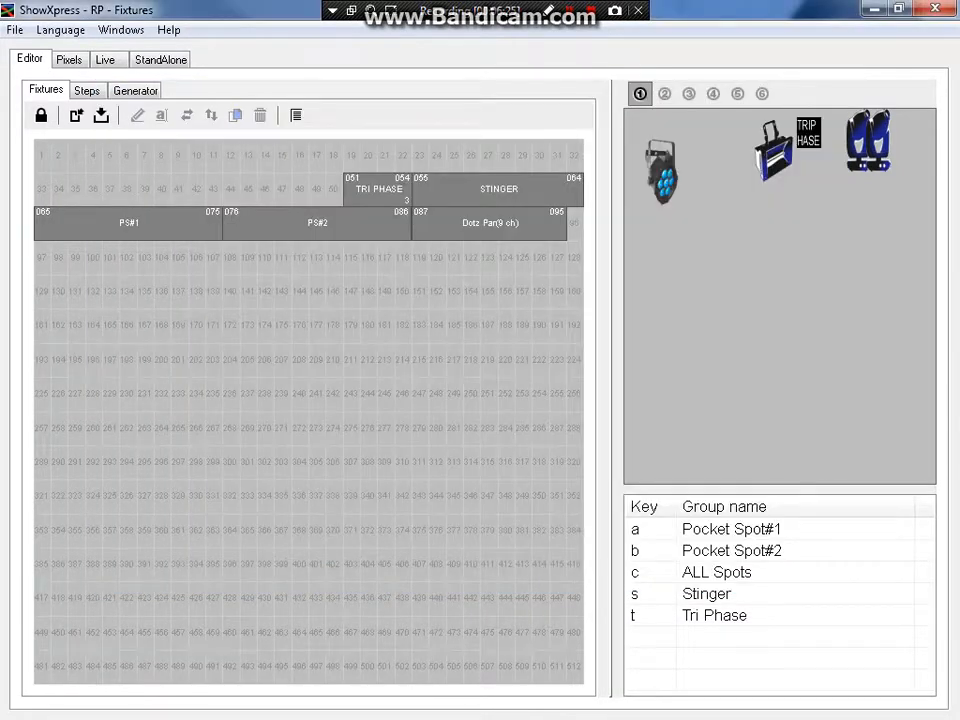
click(488, 222)
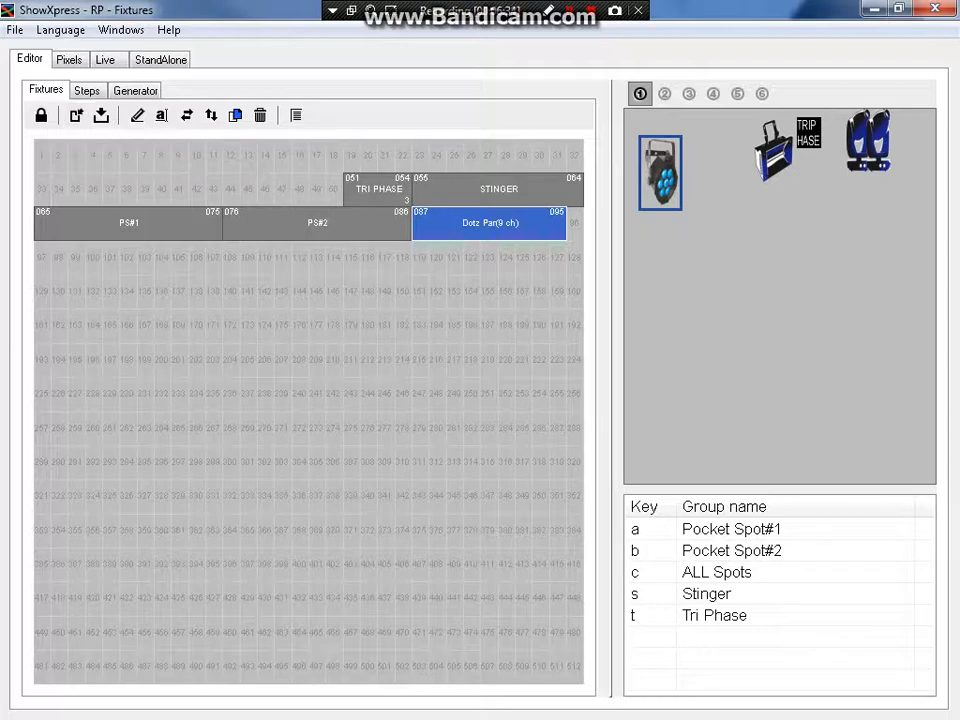
right_click(670, 173)
key(Down)
key(Down)
key(Down)
key(Down)
key(Down)
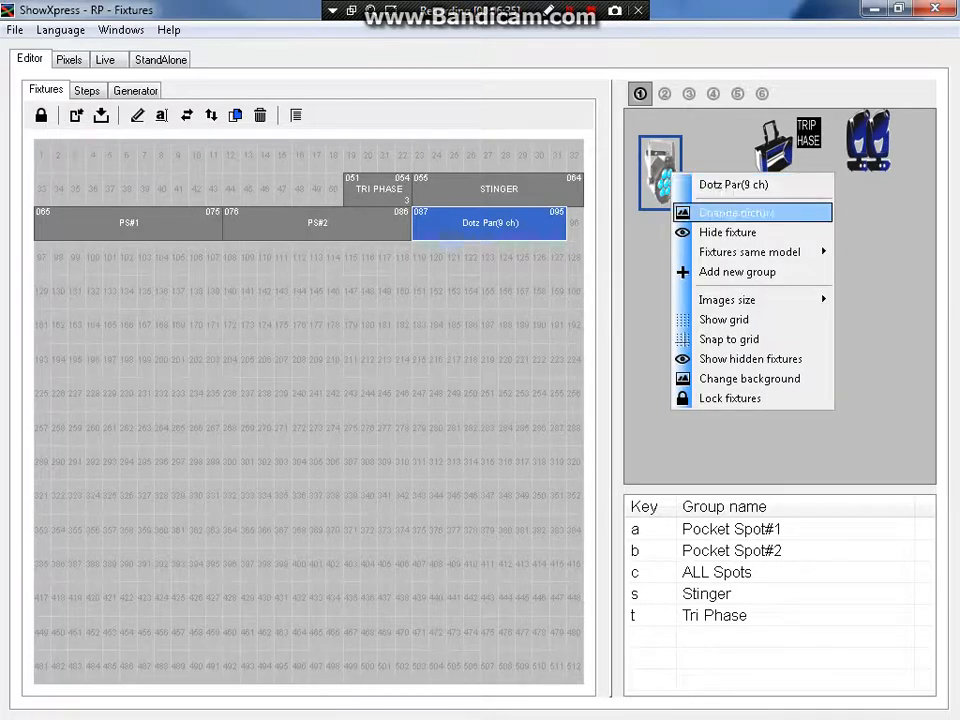
key(Up)
key(Up)
key(Up)
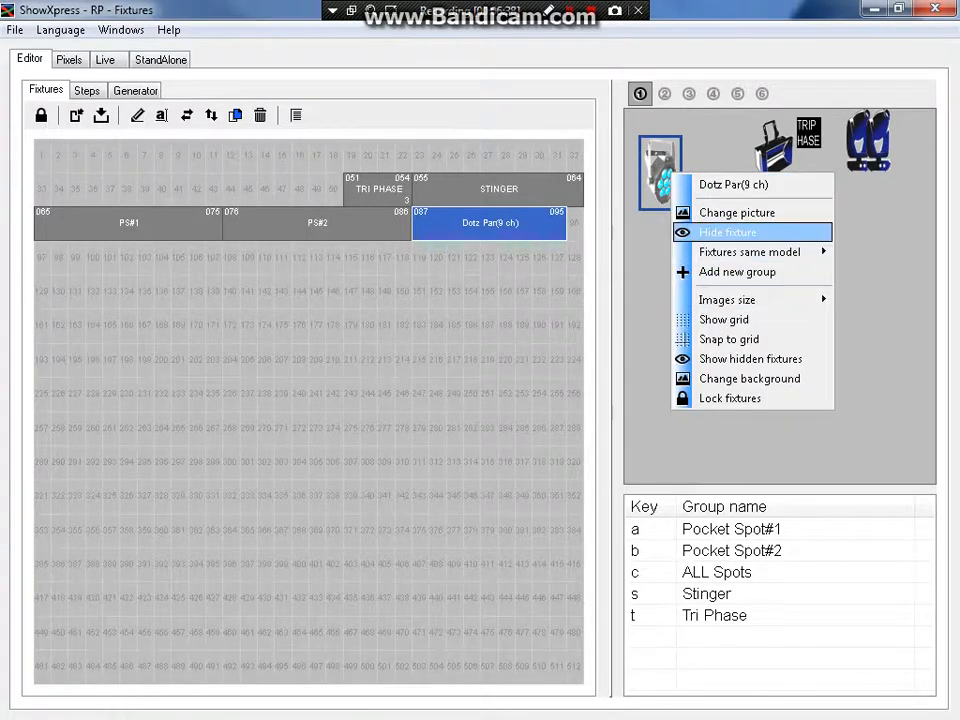
key(Down)
key(Down)
key(Down)
key(Down)
key(Down)
key(Down)
key(Down)
key(Down)
key(Up)
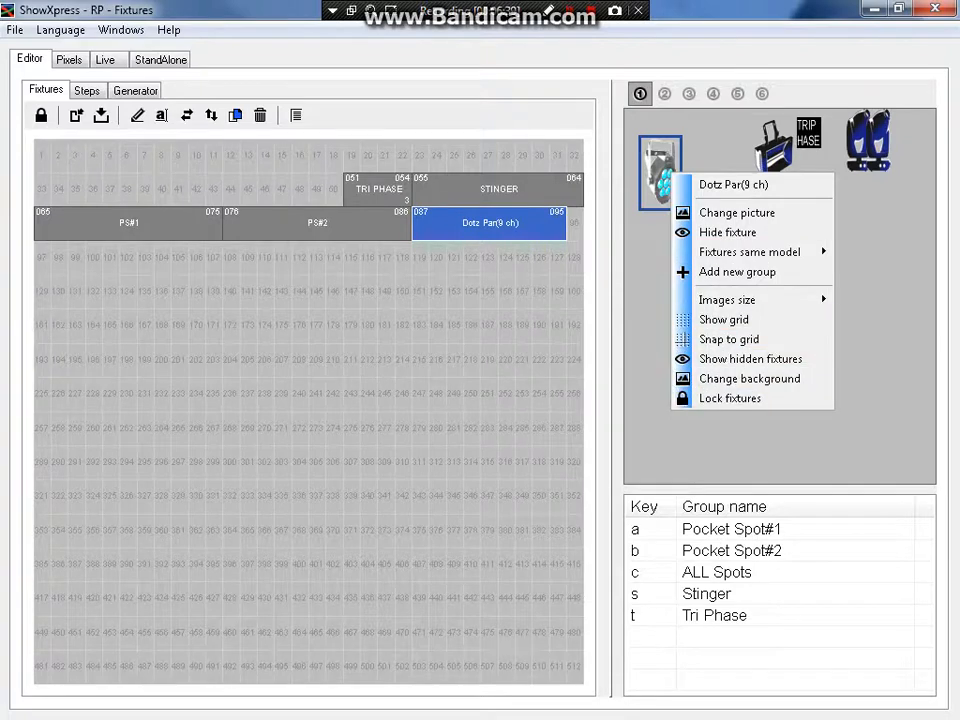
right_click(458, 219)
key(Down)
key(Up)
key(Up)
key(Down)
key(Down)
key(Down)
key(Down)
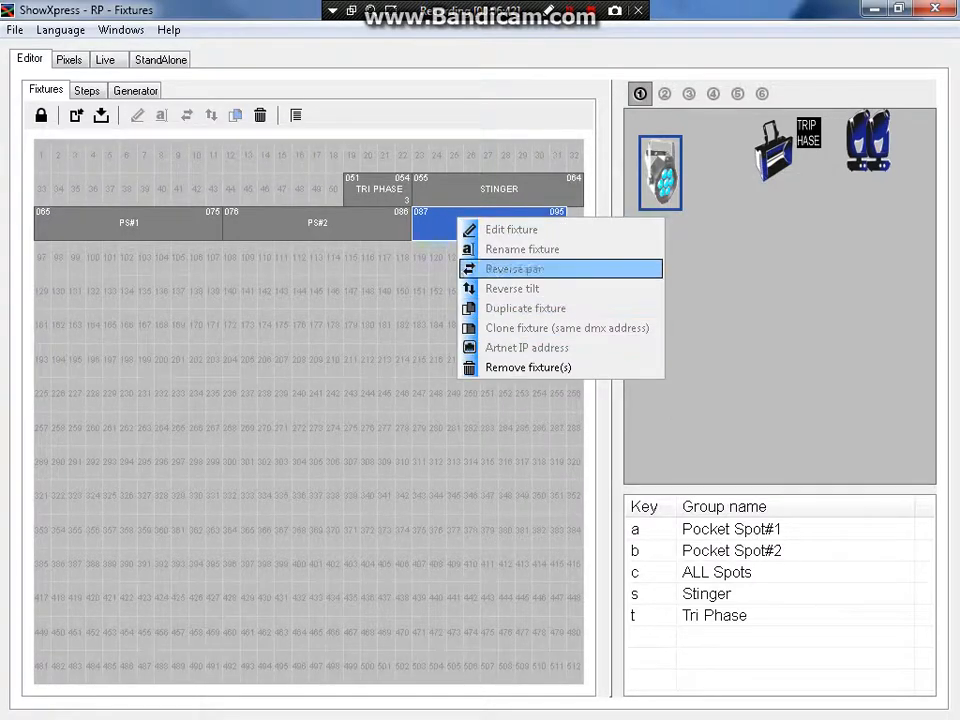
key(Up)
key(Up)
key(Escape)
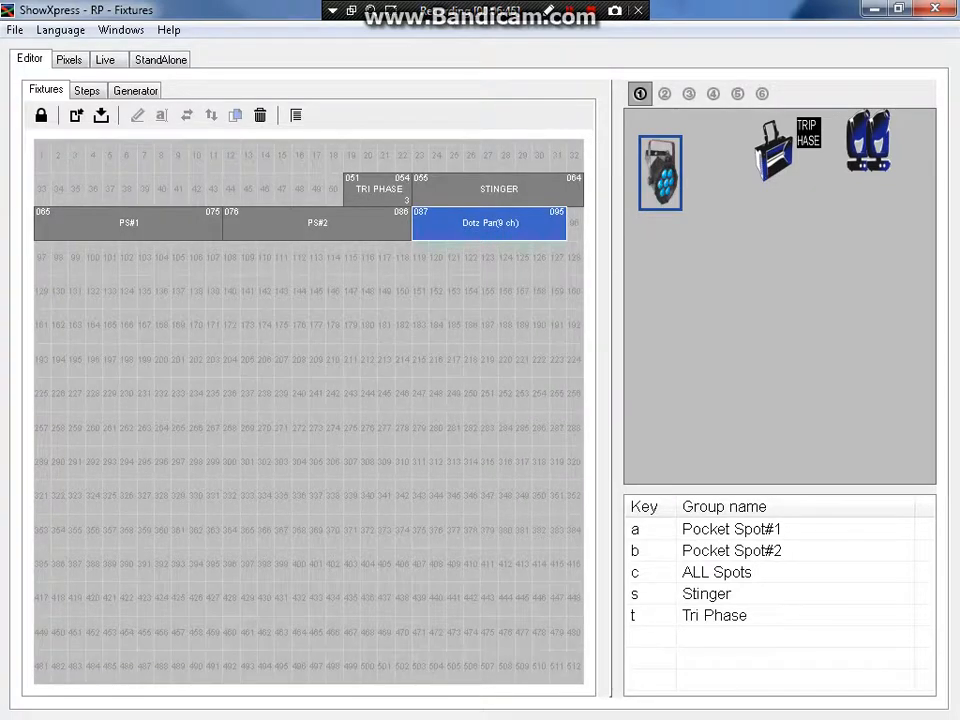
right_click(521, 226)
key(Escape)
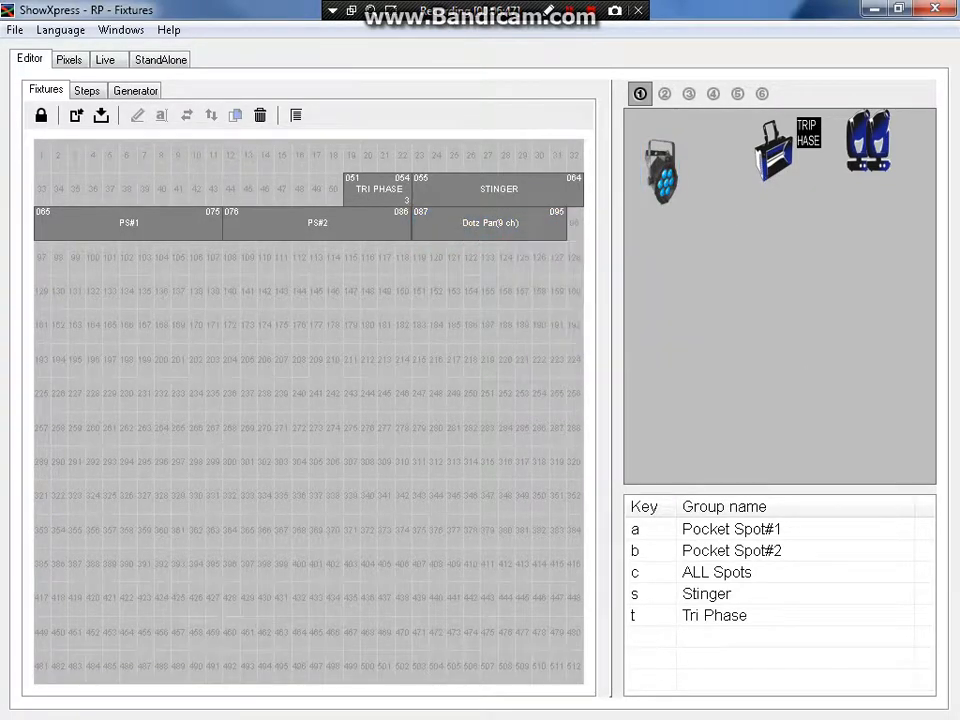
- Reopen the Dotz Par fixture for editing, review its saved channels and 3DView settings, and close the editor
right_click(476, 228)
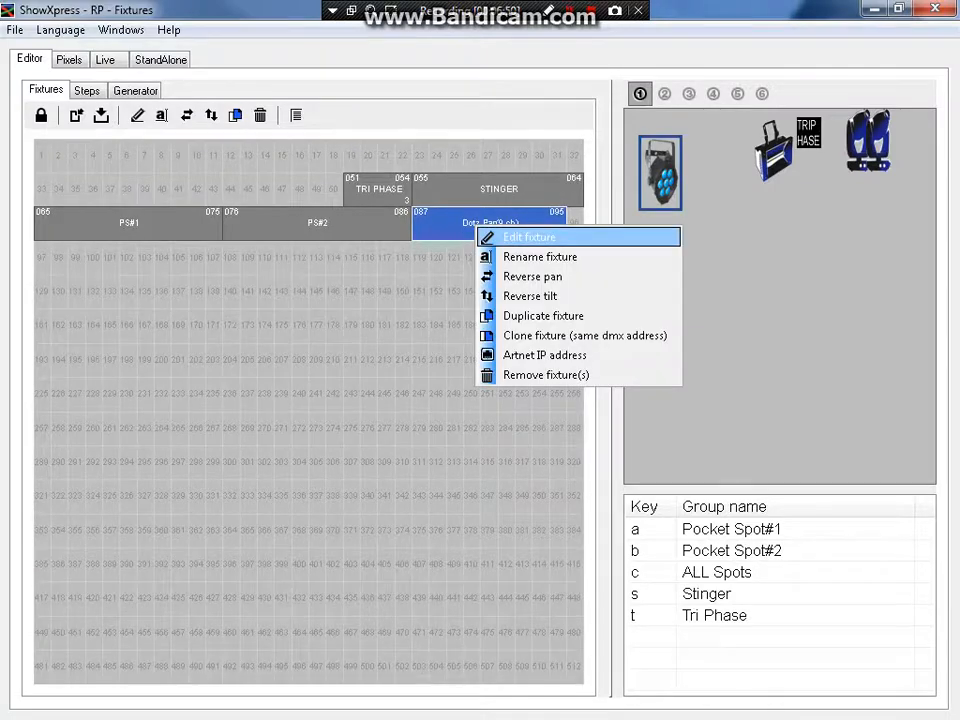
click(528, 237)
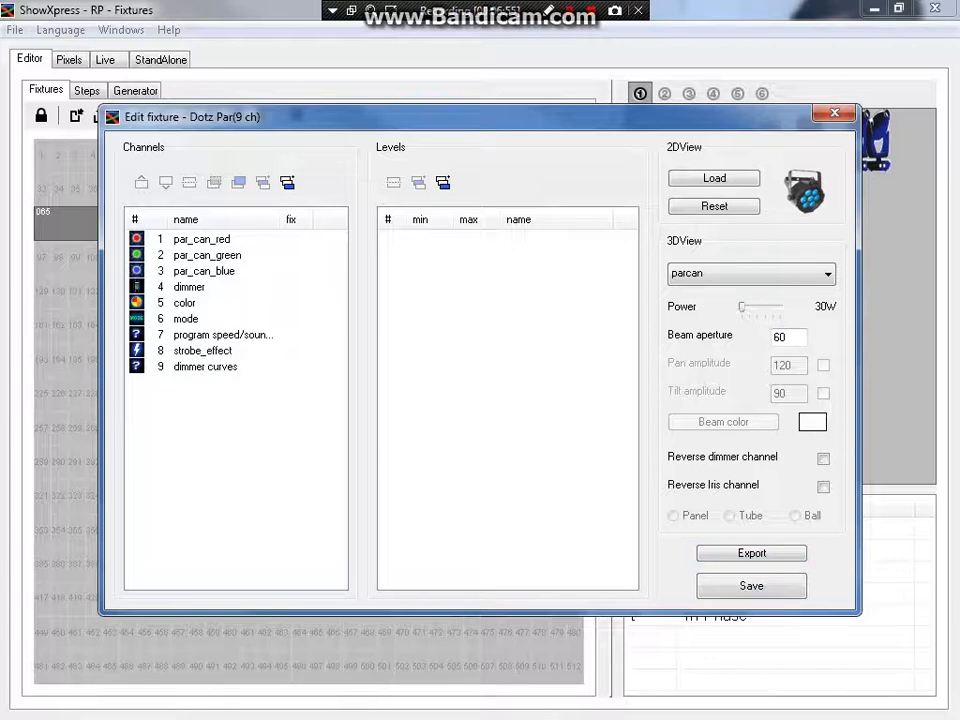
click(834, 113)
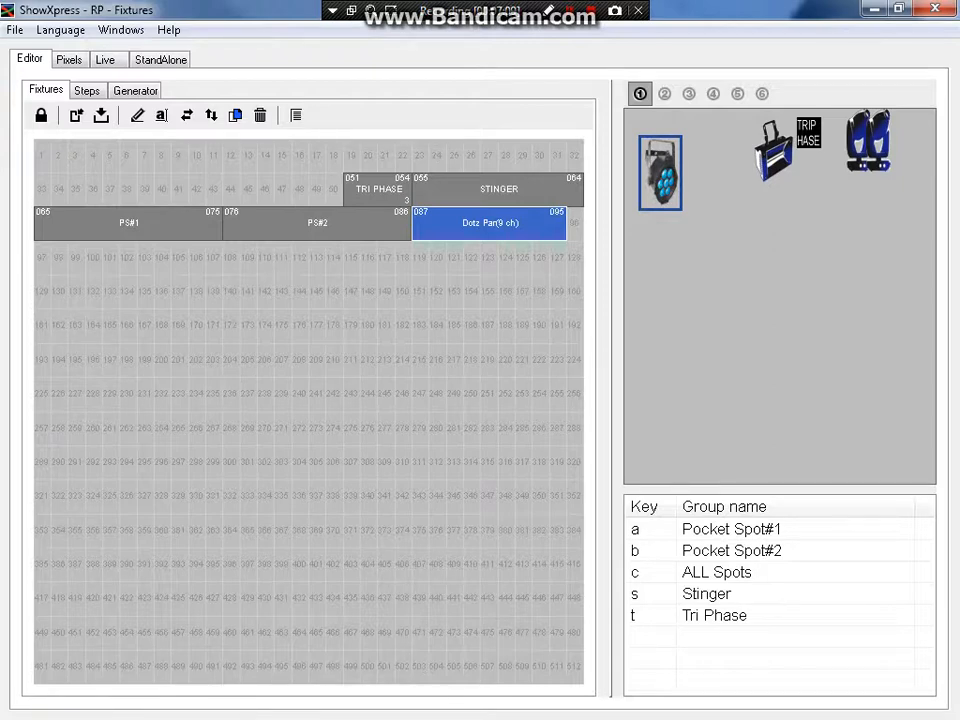
- Open the 3DView window and maximize it
click(121, 30)
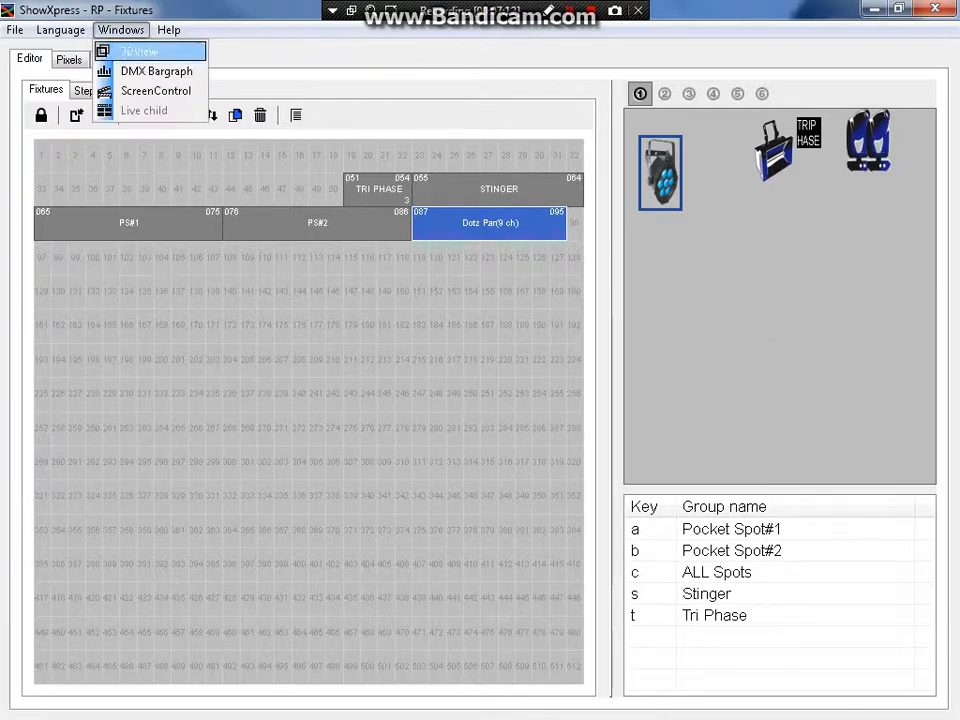
click(150, 49)
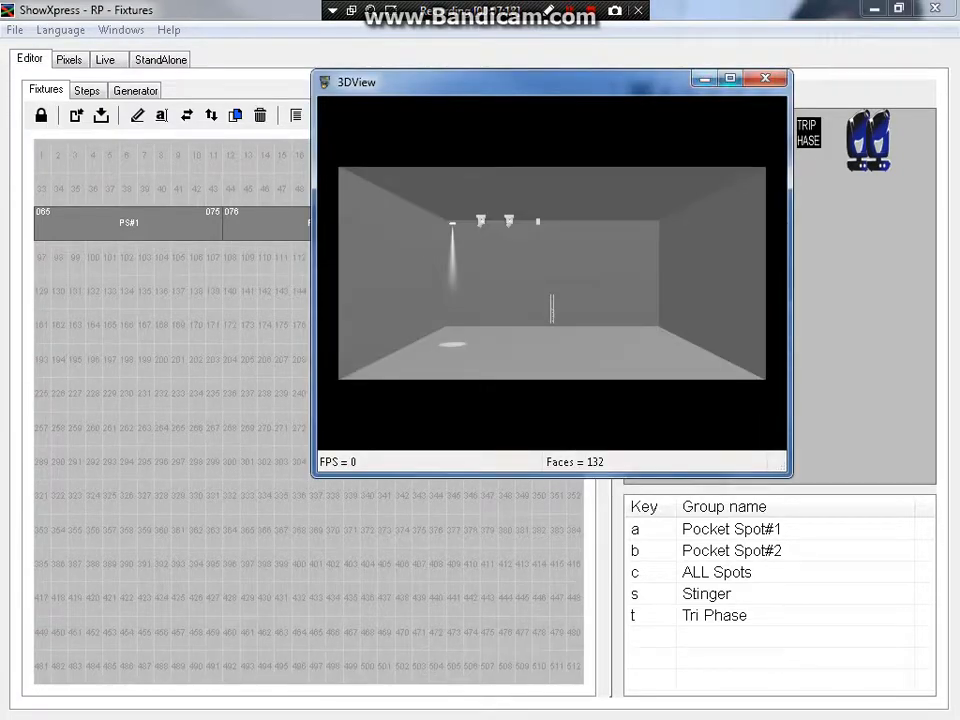
key(super+Up)
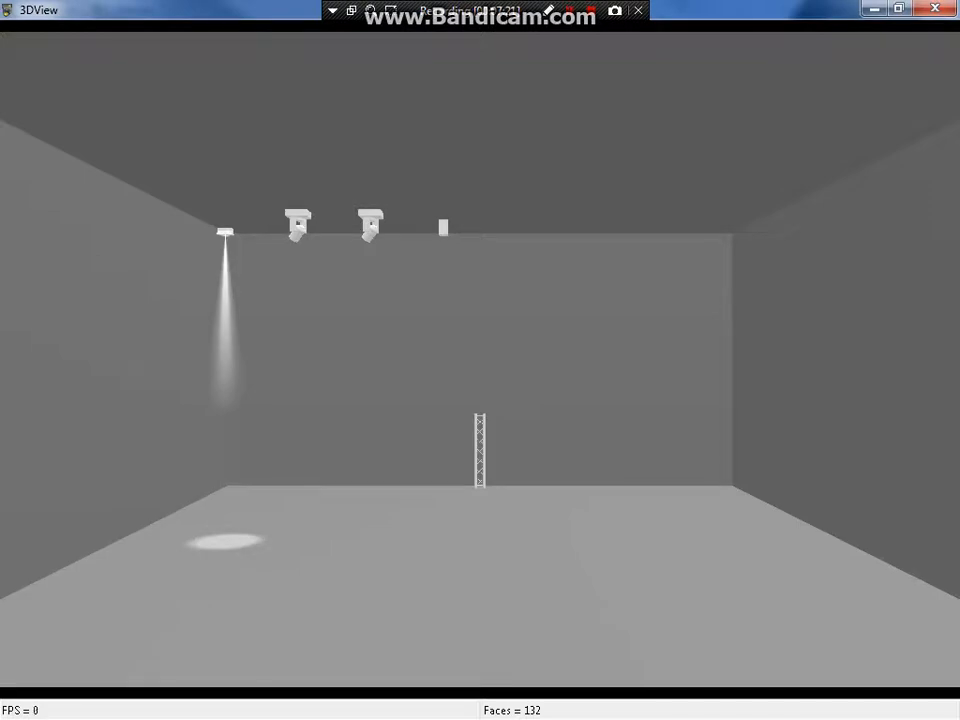
- Set the Dotz Par's color on the 3D stage to black in the fixture settings and close them
right_click(566, 180)
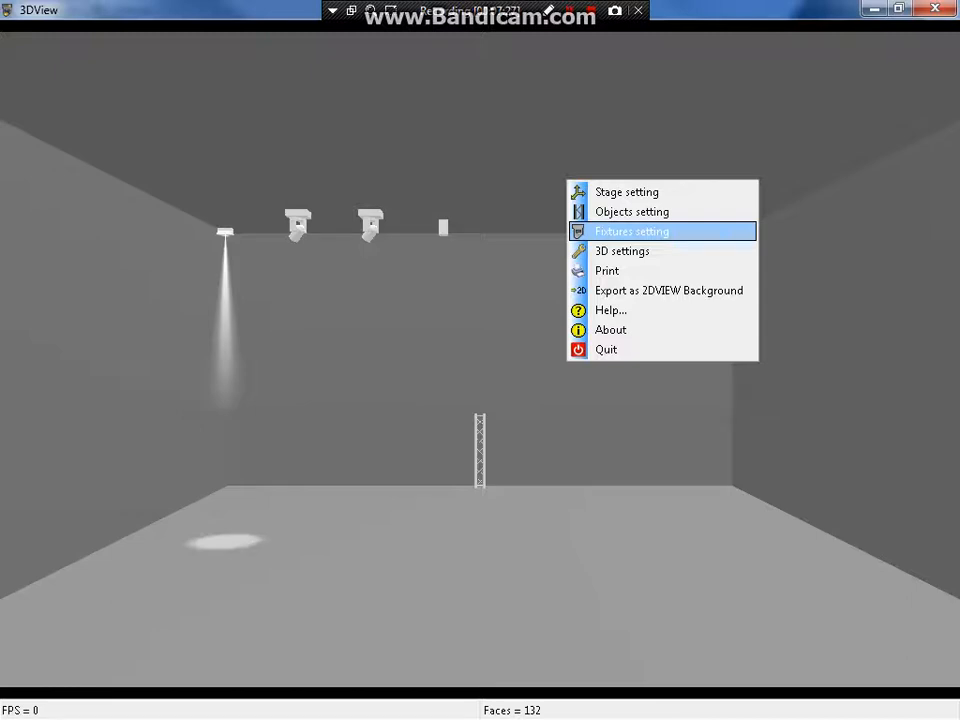
key(Return)
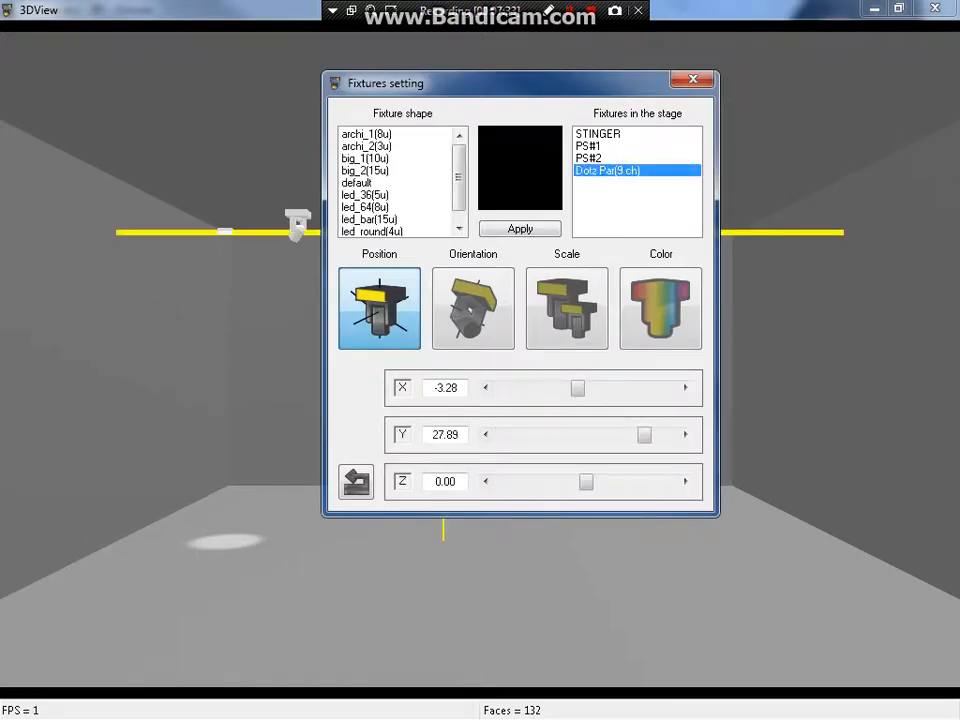
drag(450, 83, 121, 116)
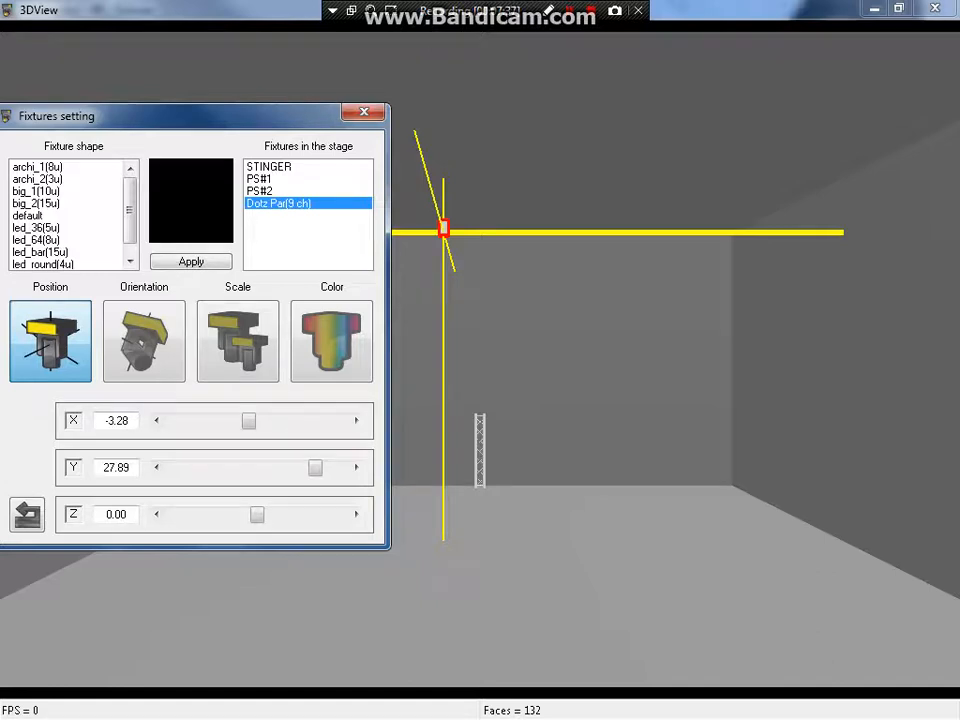
click(331, 341)
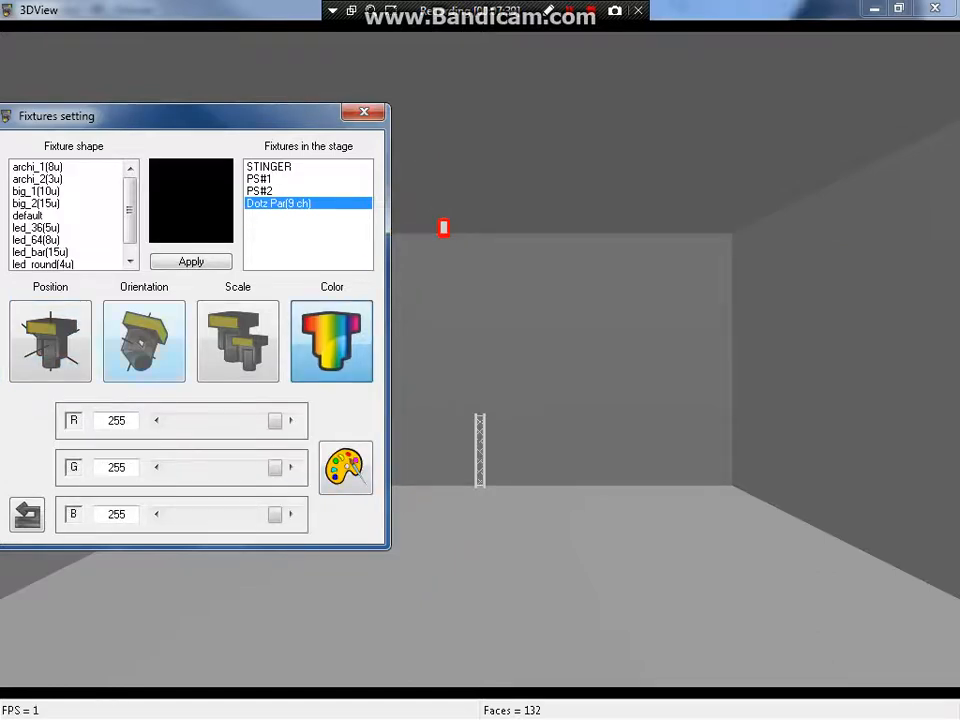
click(345, 467)
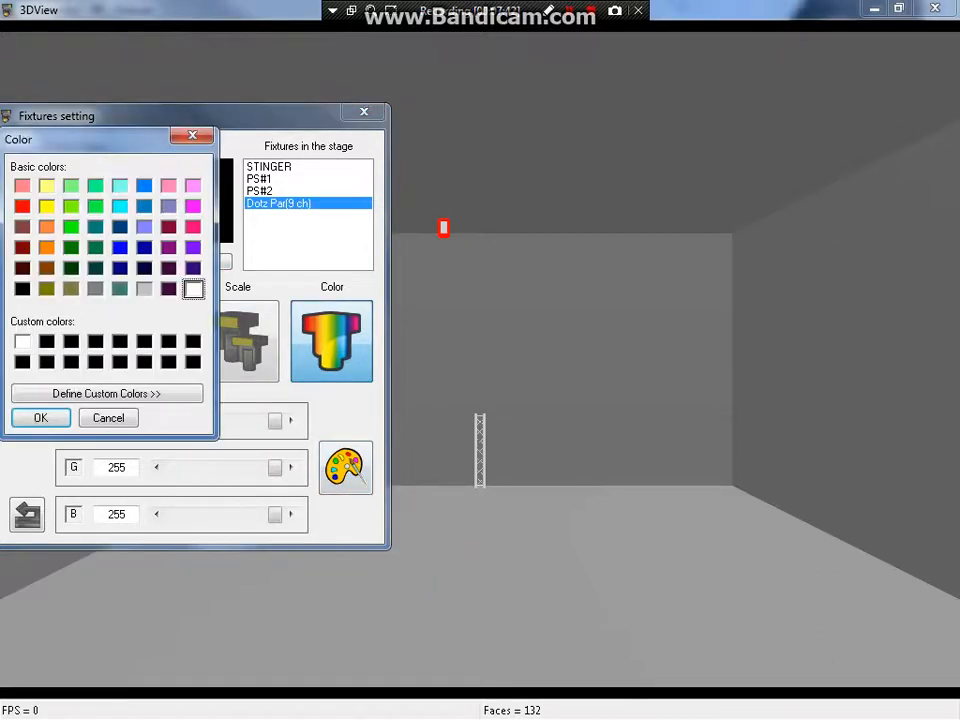
click(46, 341)
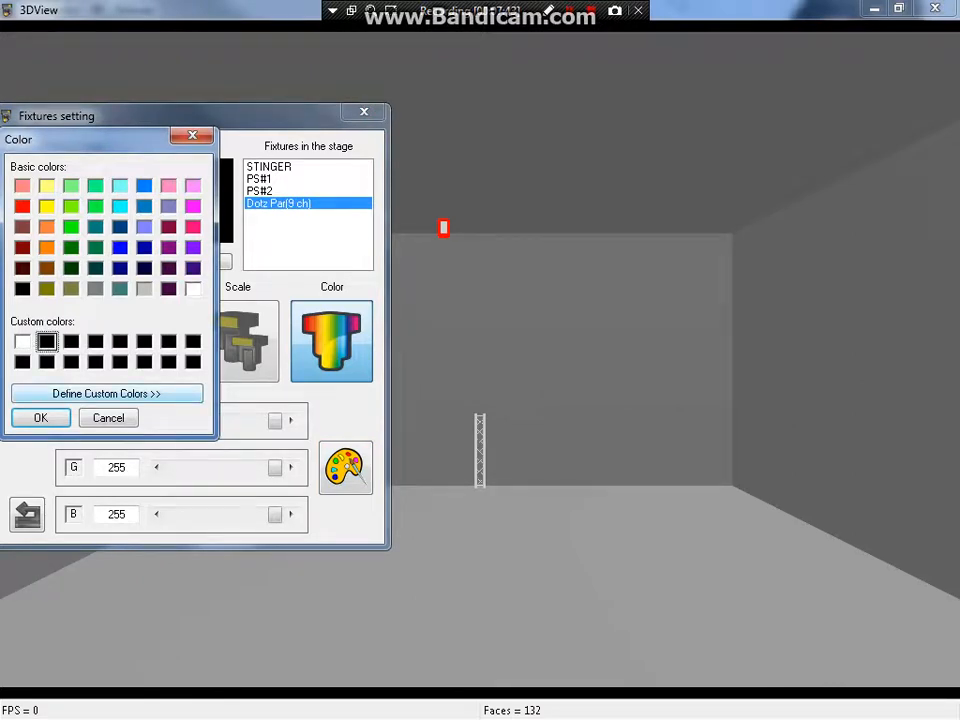
key(Return)
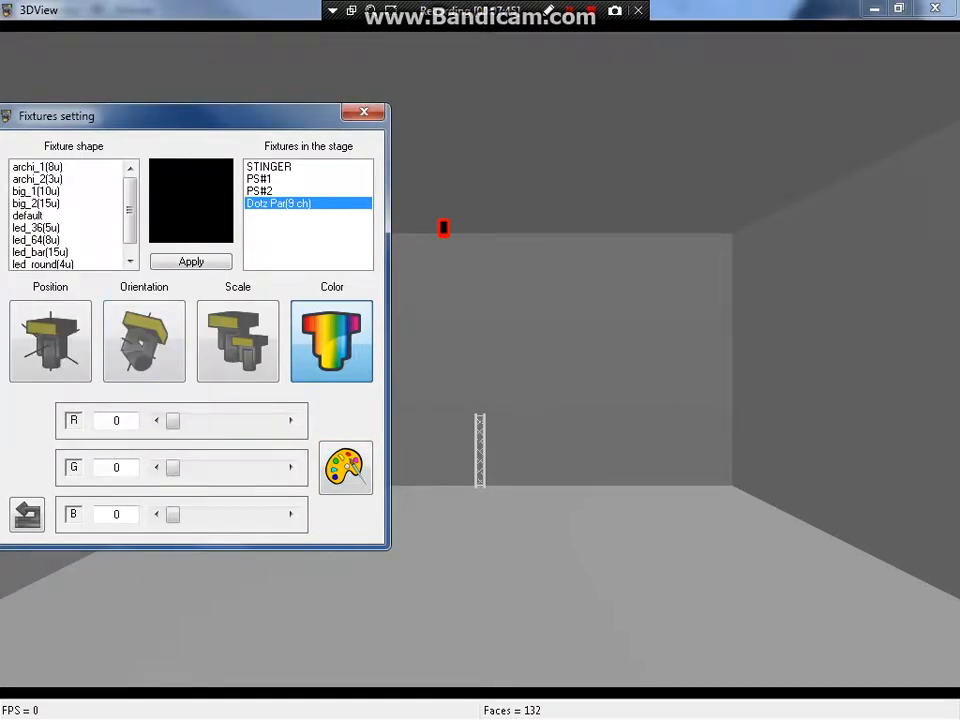
drag(200, 115, 745, 152)
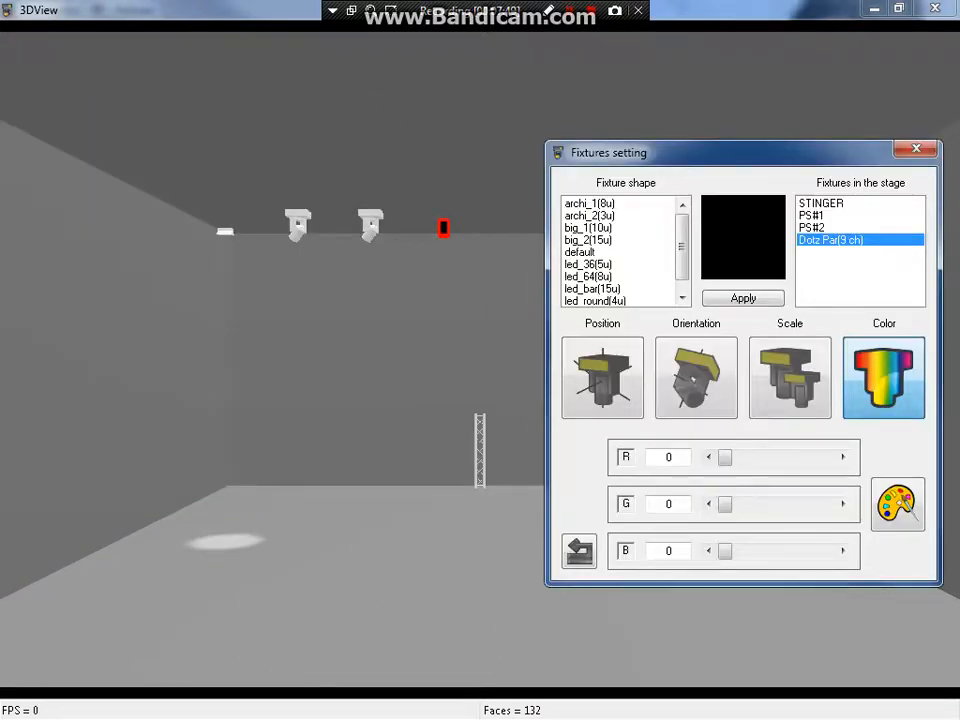
click(916, 149)
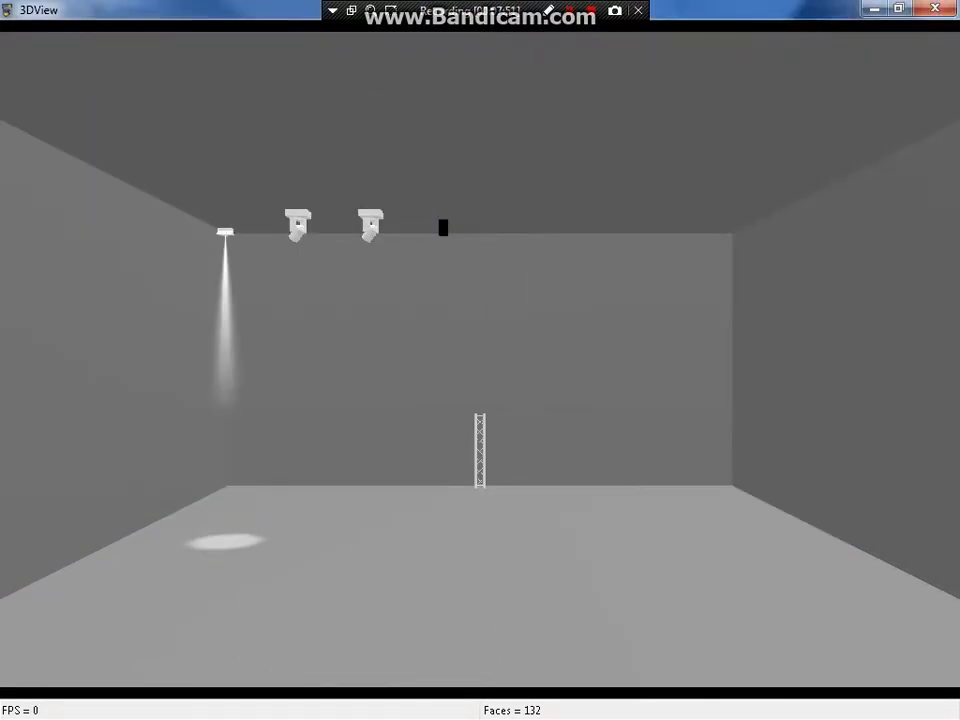
- Switch the stage units to feet and raise the stage brightness to a little over half in the stage settings
drag(480, 360, 583, 277)
right_click(583, 277)
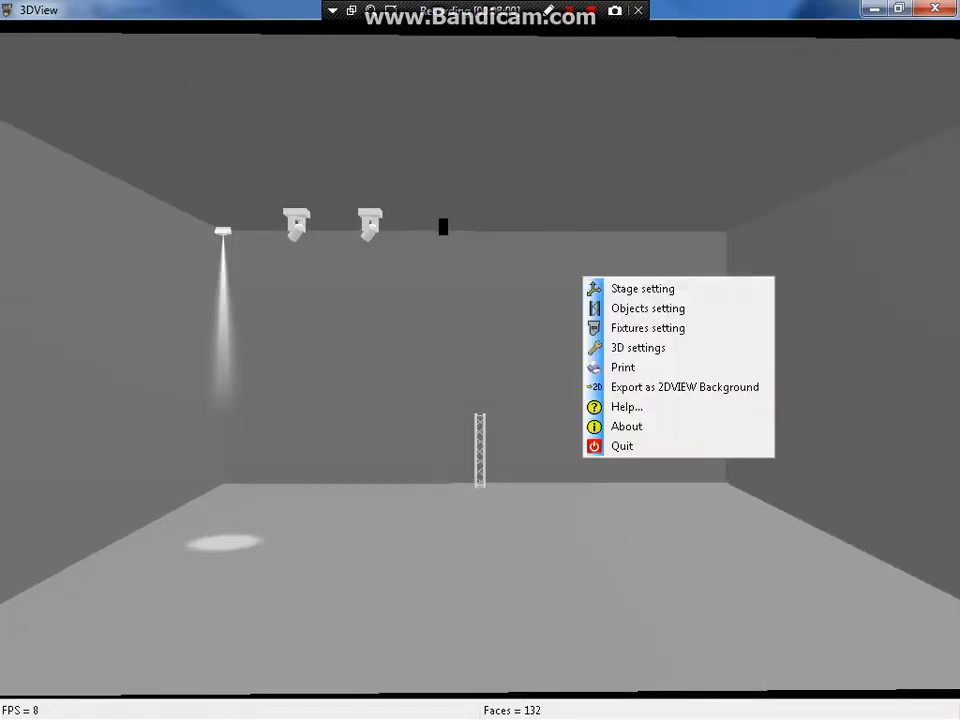
click(643, 289)
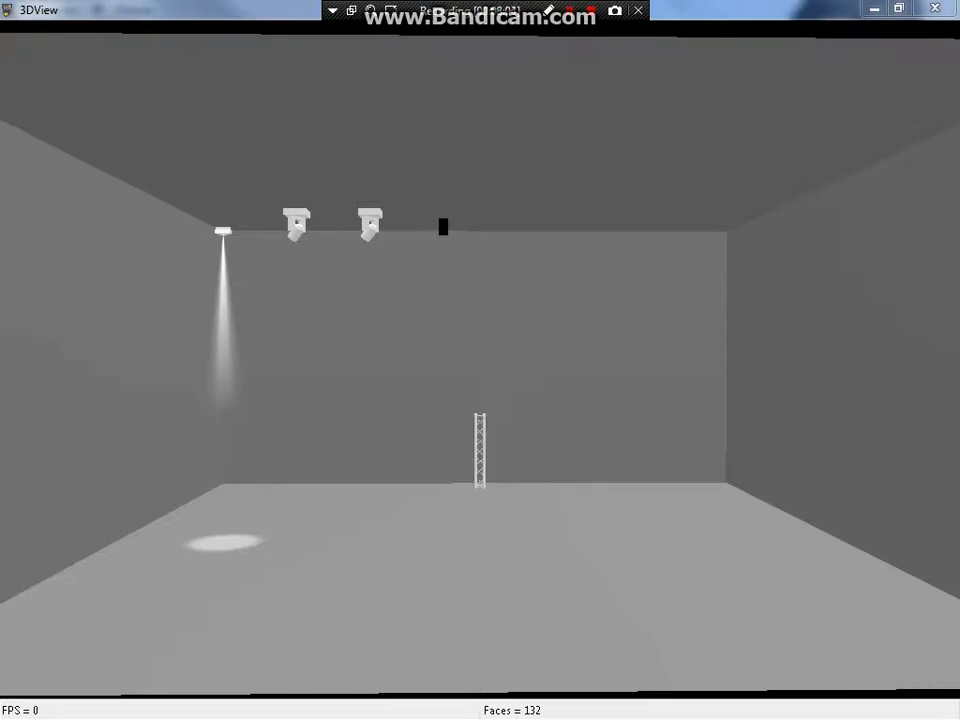
click(531, 247)
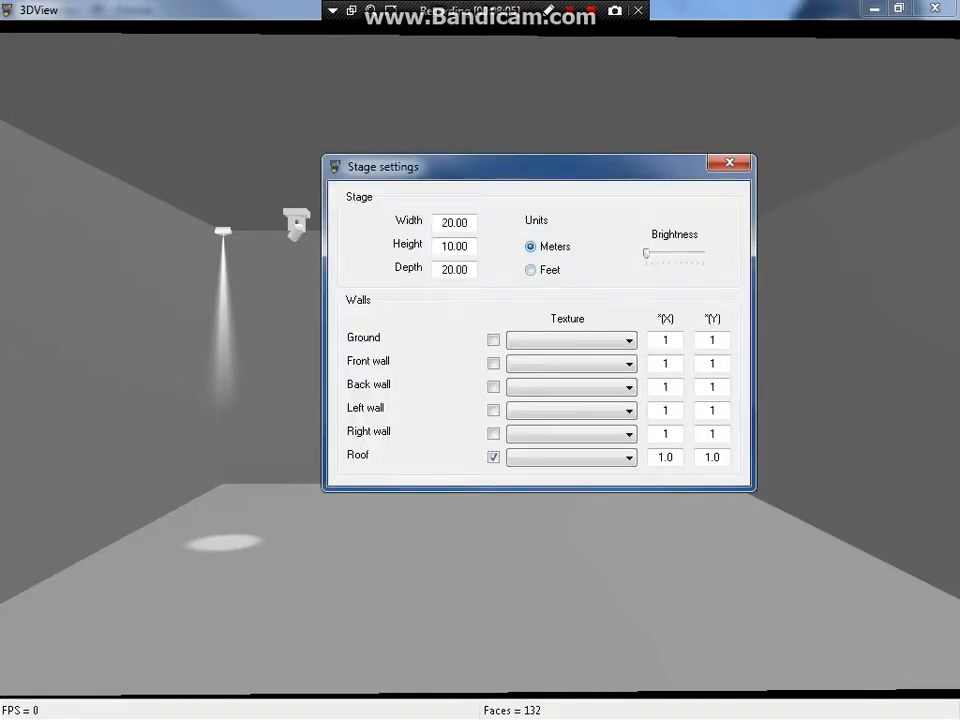
click(531, 270)
drag(646, 253, 680, 253)
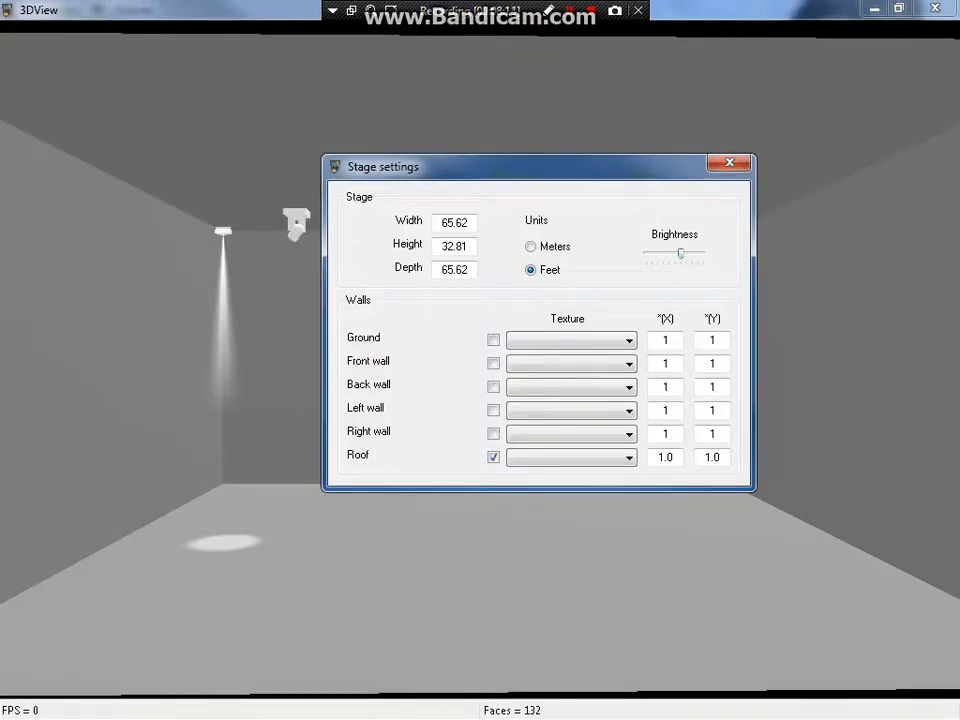
click(729, 163)
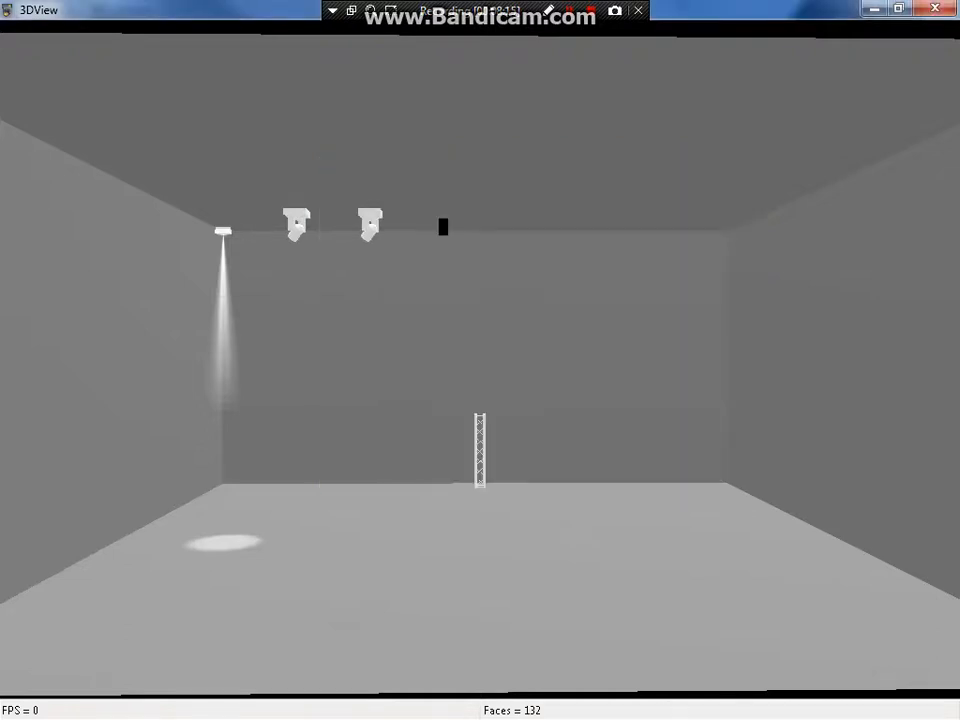
- Reposition the Dotz Par on the 3D stage to X -4.27, Y 17.85 in the fixture settings and close them
drag(480, 360, 512, 228)
right_click(512, 228)
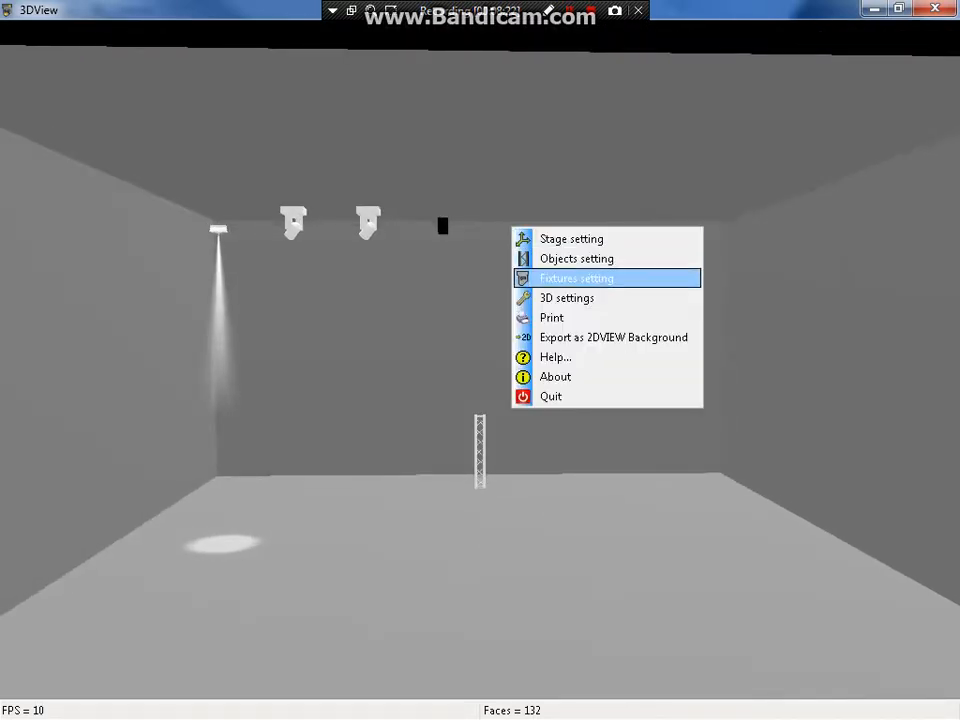
click(577, 278)
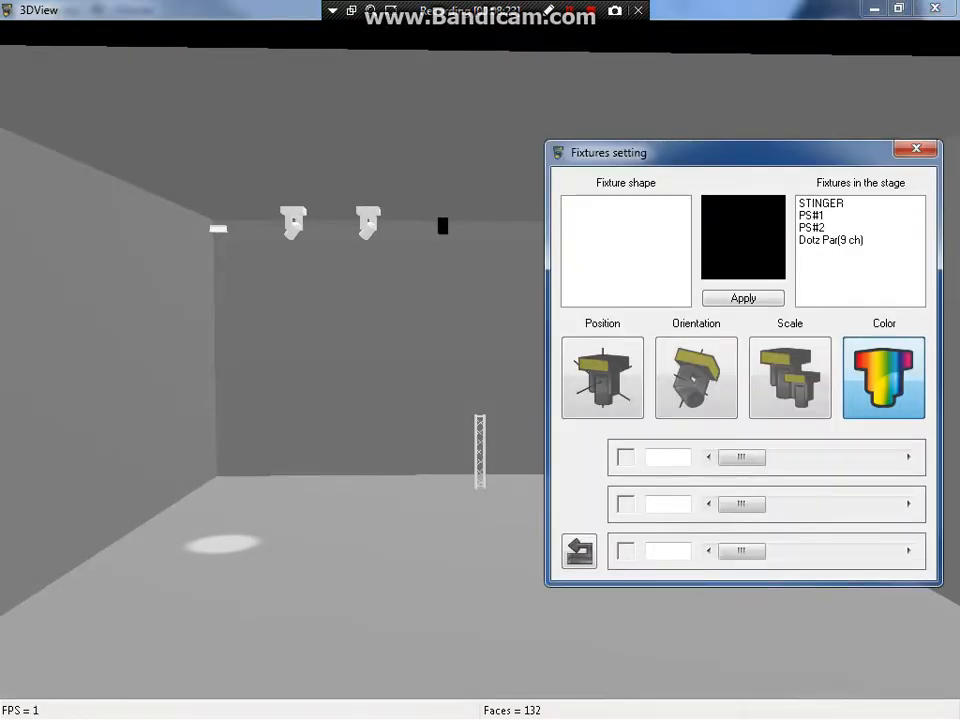
click(831, 240)
mouse_move(420, 330)
mouse_down()
mouse_move(440, 370)
mouse_move(432, 315)
mouse_move(430, 332)
mouse_move(422, 330)
mouse_up()
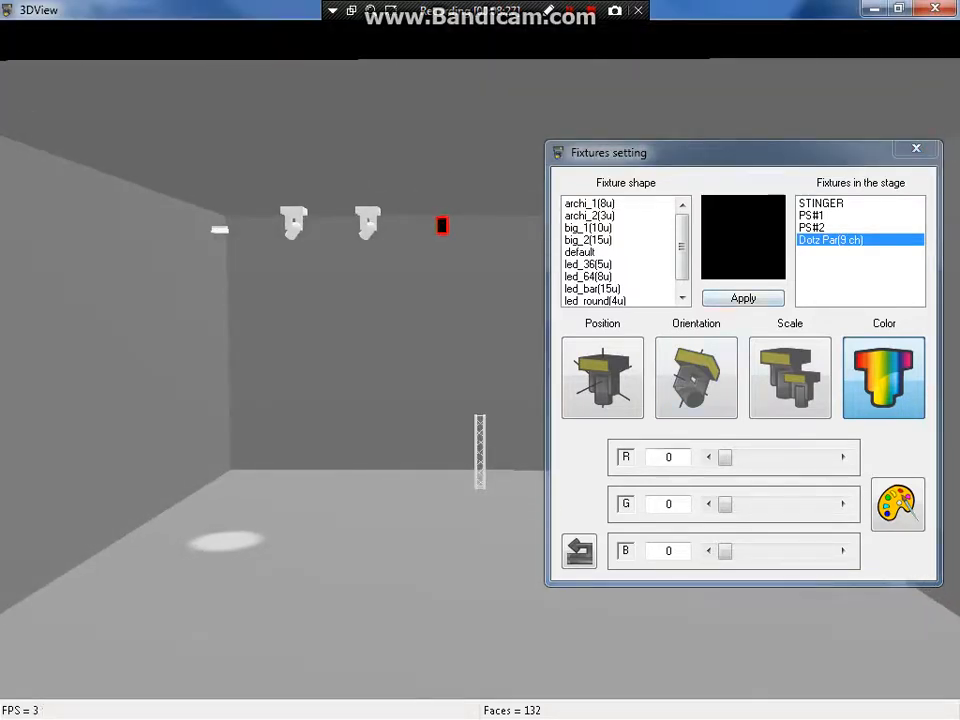
click(602, 378)
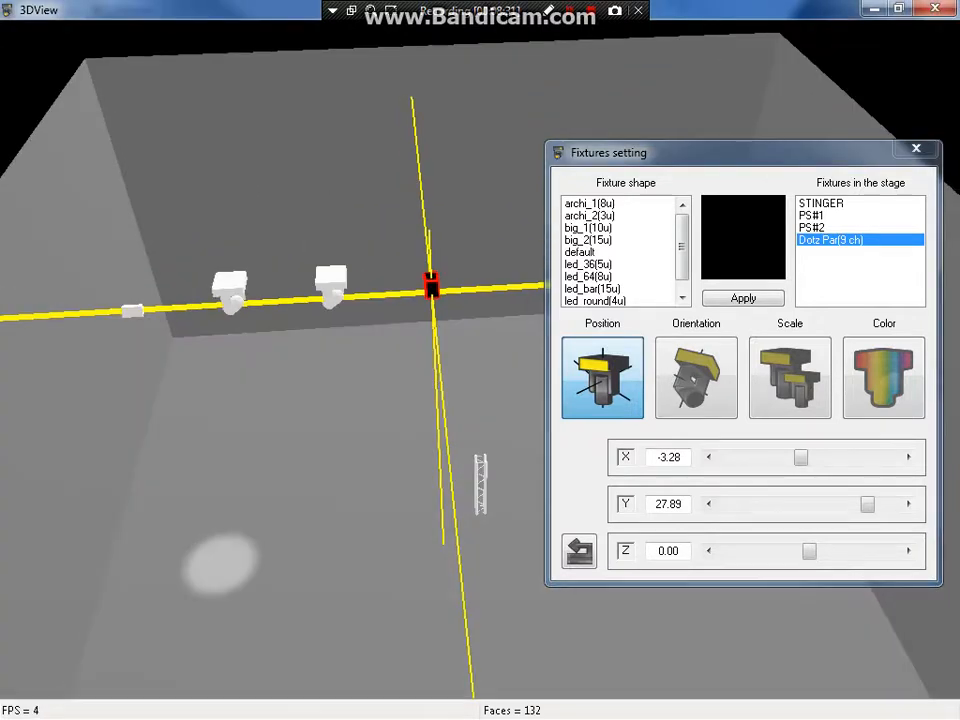
drag(430, 400, 432, 332)
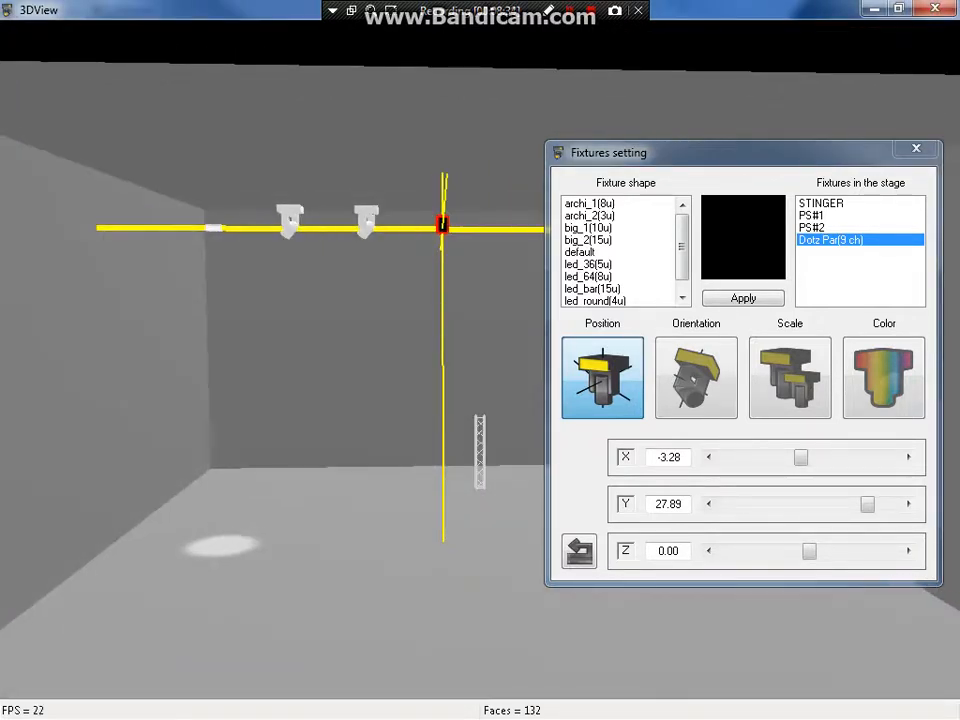
drag(867, 504, 879, 504)
drag(443, 198, 431, 340)
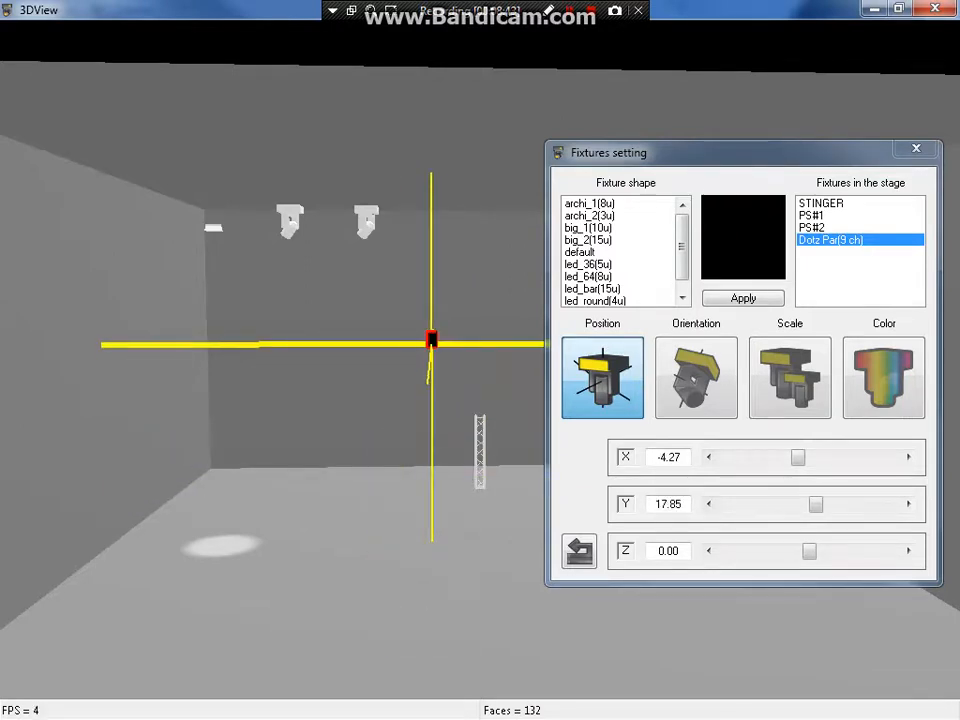
click(915, 149)
- Inspect the repositioned Dotz Par on the 3D stage from several angles and distances, and close 3DView
drag(560, 350, 580, 385)
scroll(480, 360, up, 6)
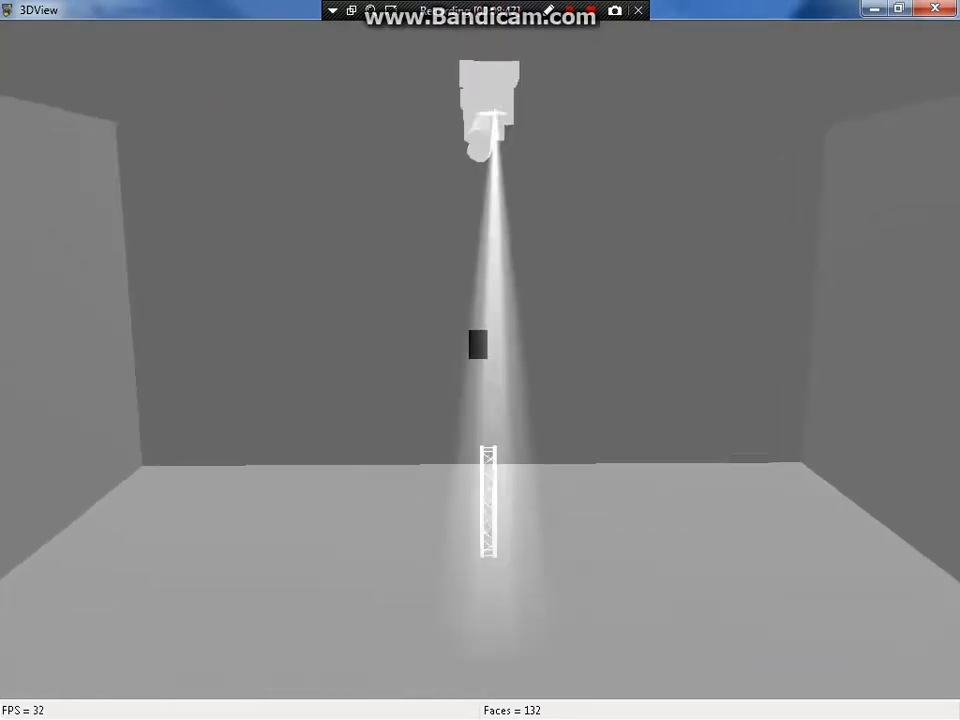
scroll(480, 360, up, 4)
mouse_move(480, 360)
mouse_down()
mouse_move(580, 350)
mouse_move(500, 380)
mouse_move(400, 330)
mouse_move(480, 380)
mouse_move(560, 340)
mouse_move(500, 380)
mouse_move(480, 378)
mouse_up()
scroll(480, 360, down, 8)
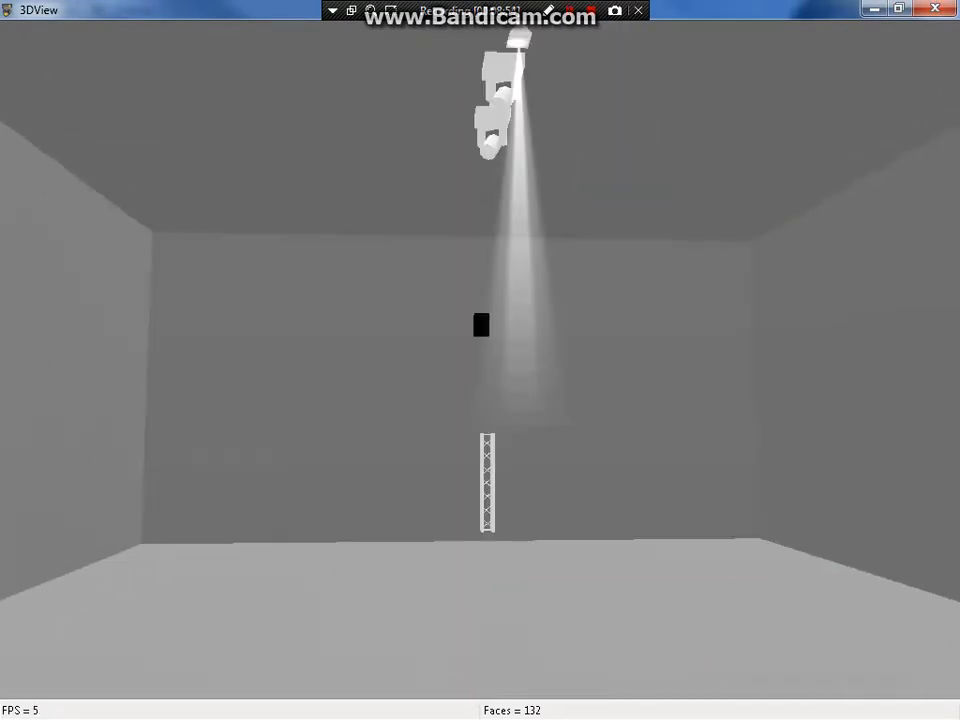
scroll(480, 360, down, 3)
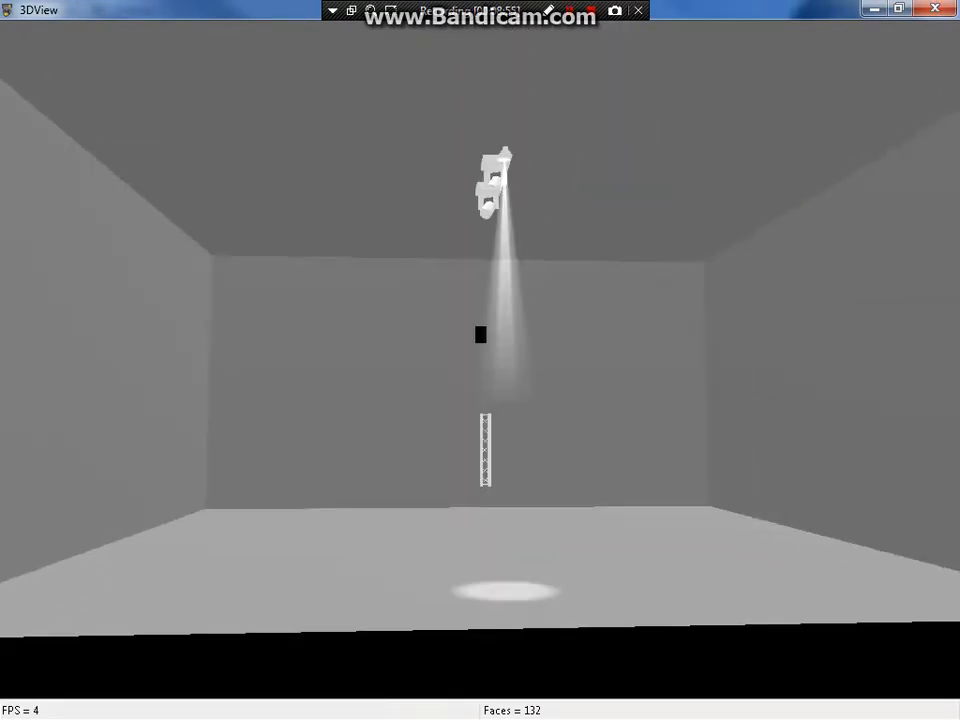
drag(480, 360, 450, 400)
click(935, 8)
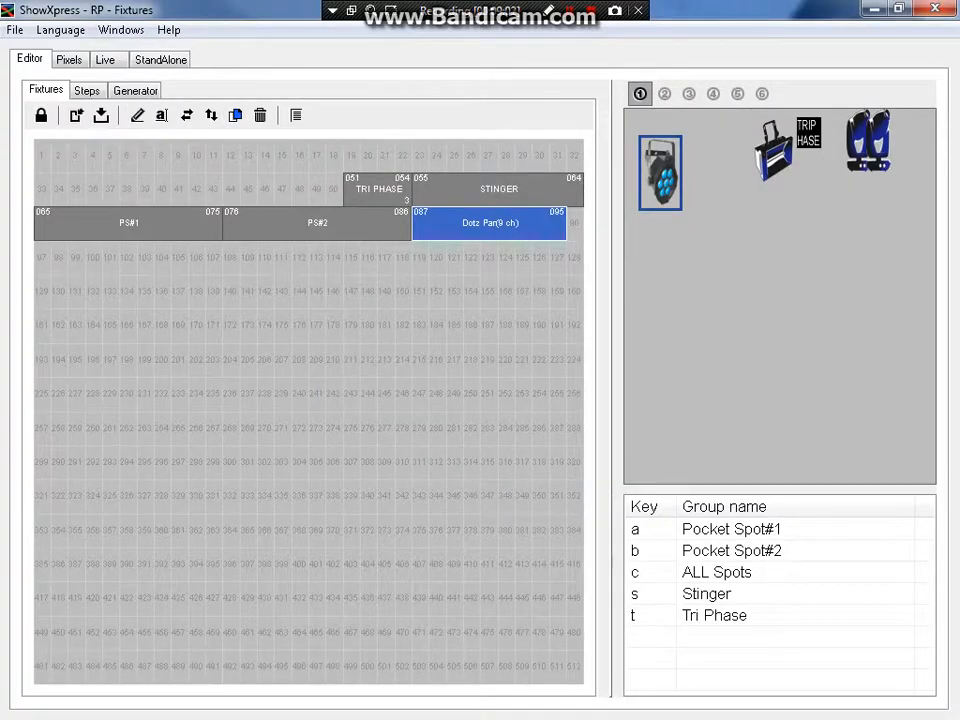
- Reopen the Dotz Par fixture for editing, review the levels of its red and green channels, and close the editor
right_click(500, 228)
click(530, 240)
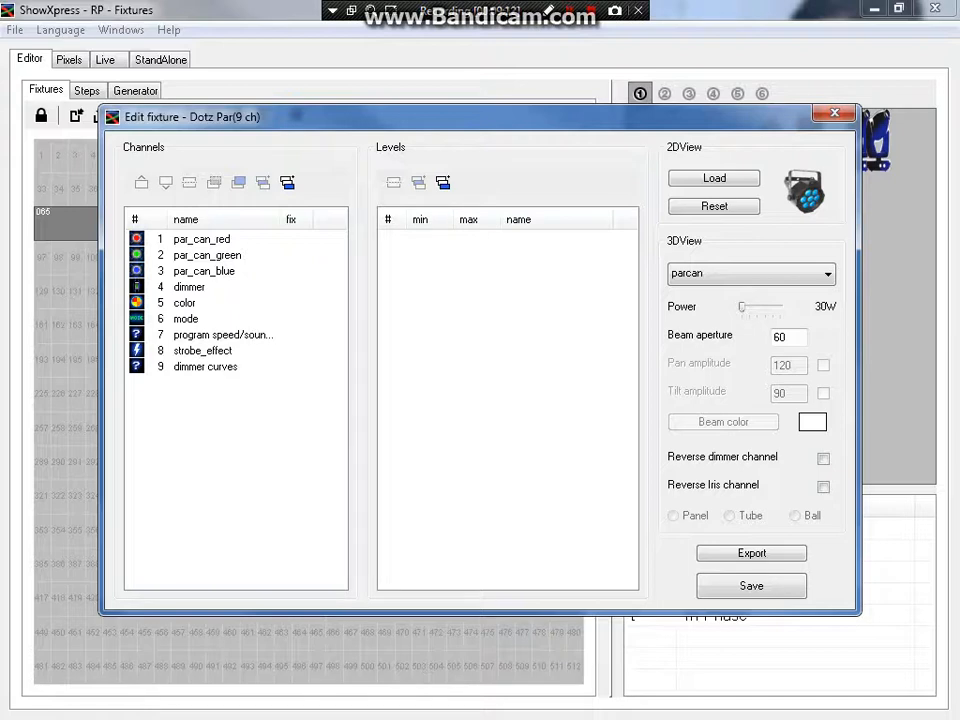
click(202, 239)
click(207, 255)
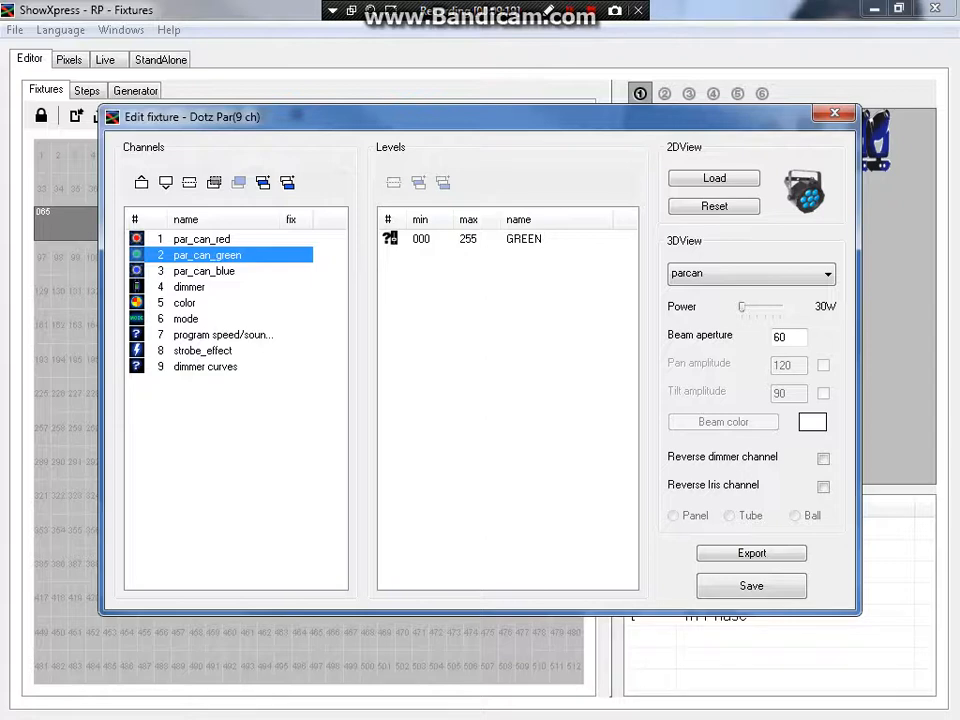
key(Escape)
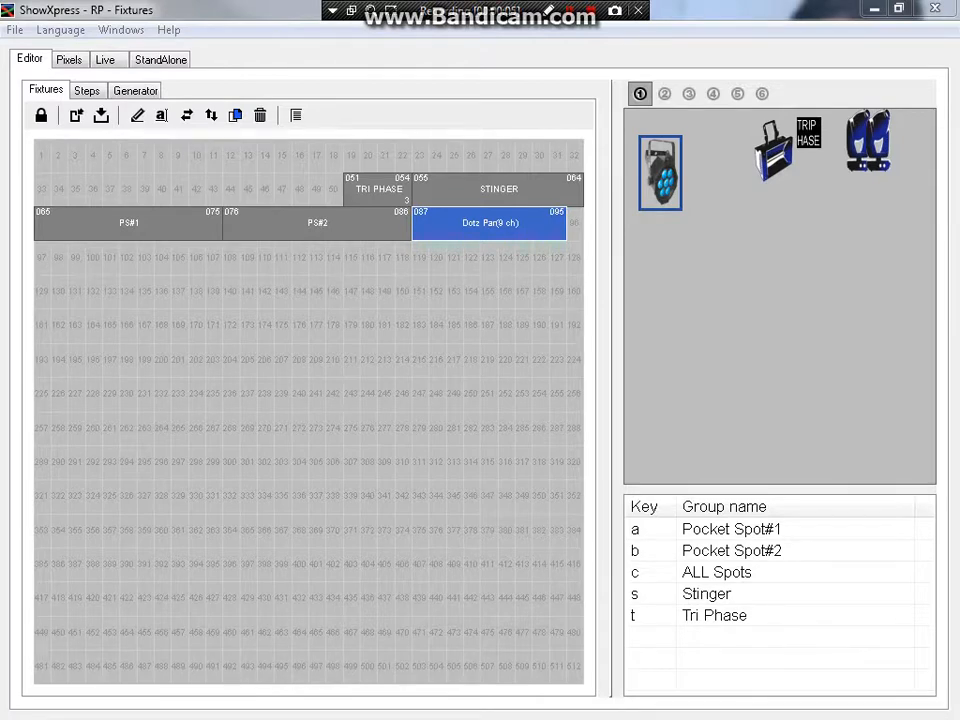
- Open the dotz_par_rev12-23-2014 PDF manual from the desktop, review its 9 Channel Mode tables, and close it
key(super+d)
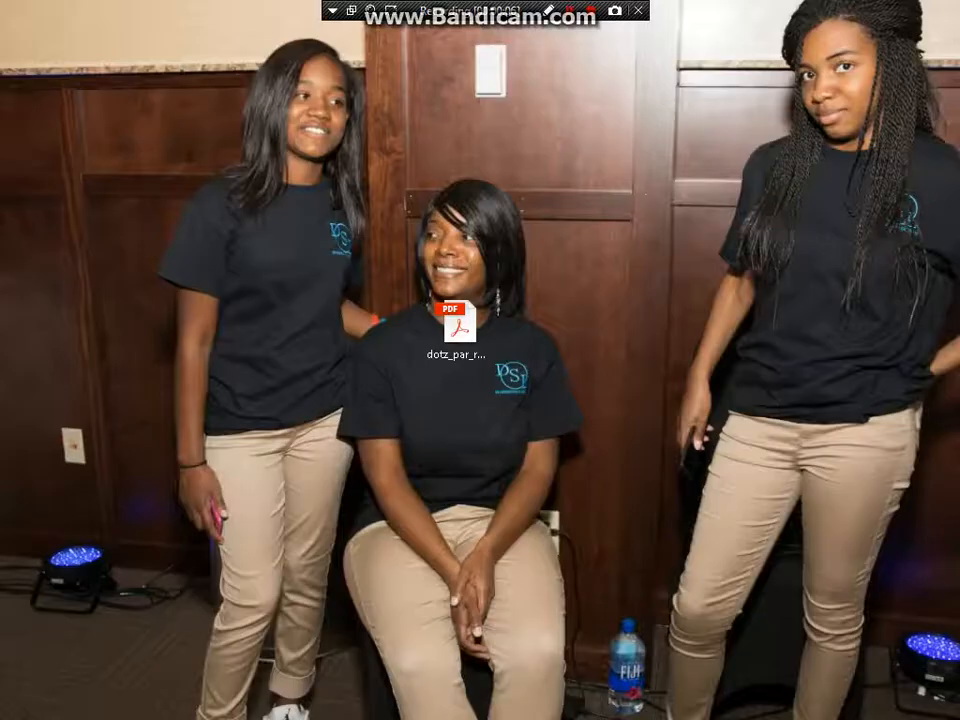
drag(456, 322, 527, 330)
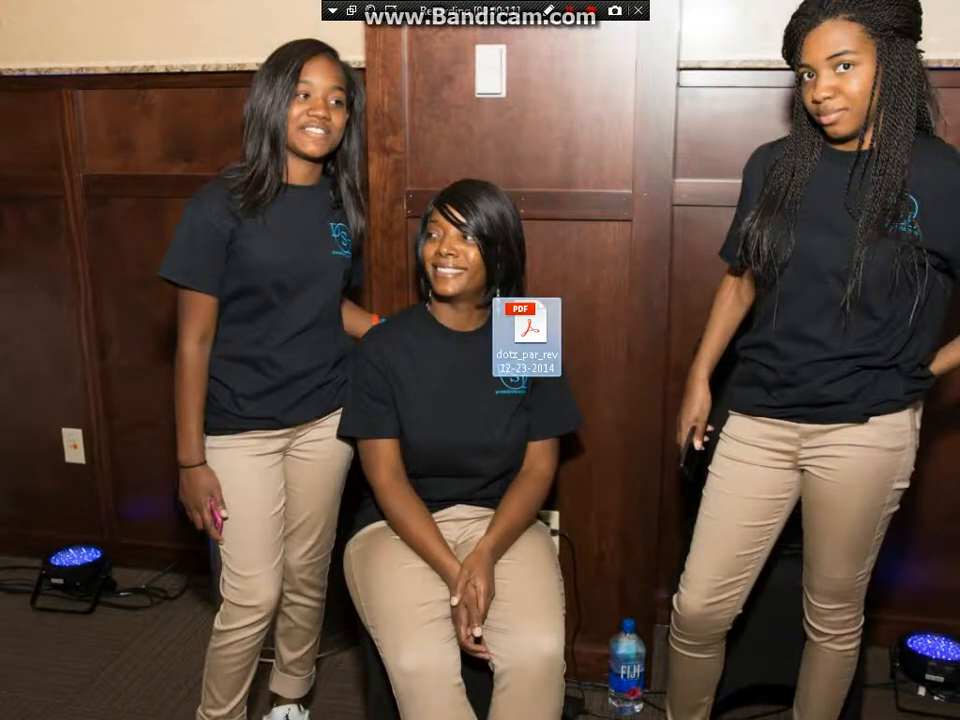
key(Return)
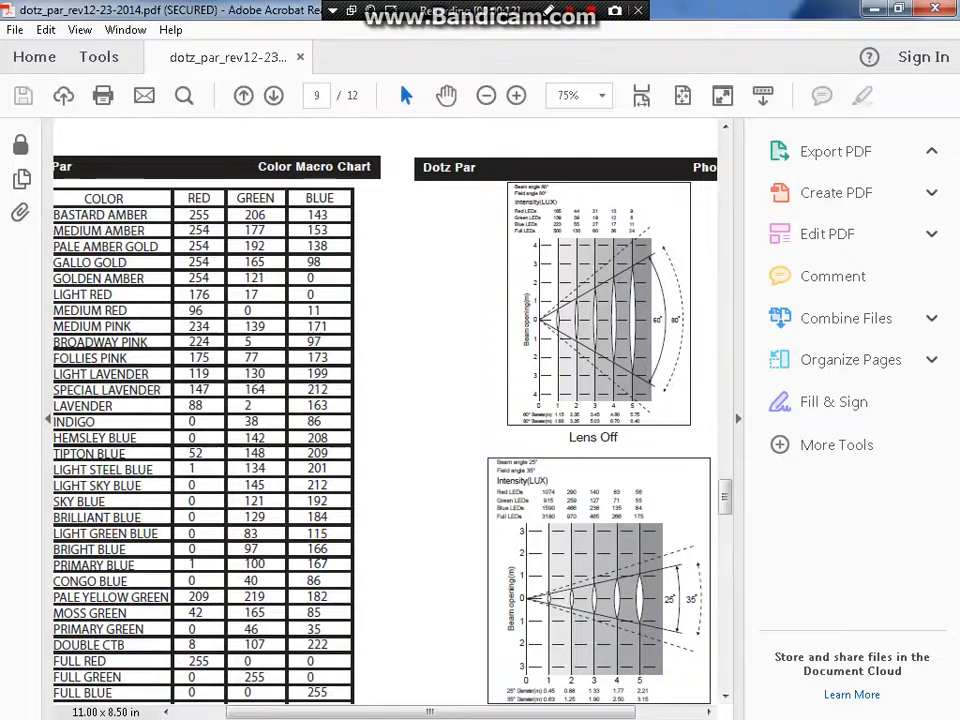
scroll(551, 308, up, 10)
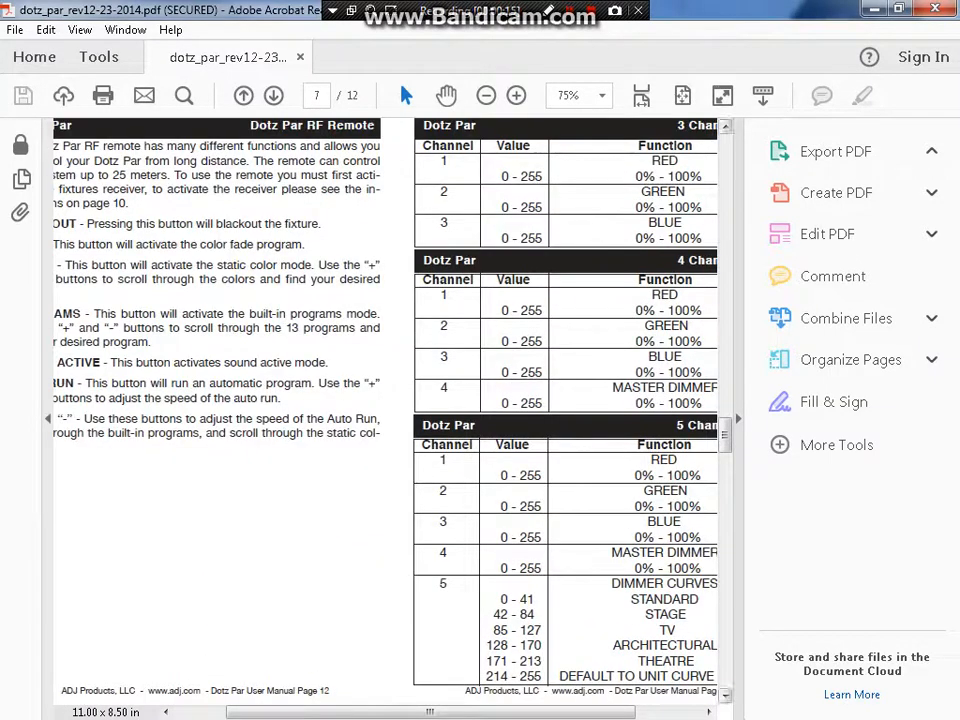
scroll(395, 400, down, 1)
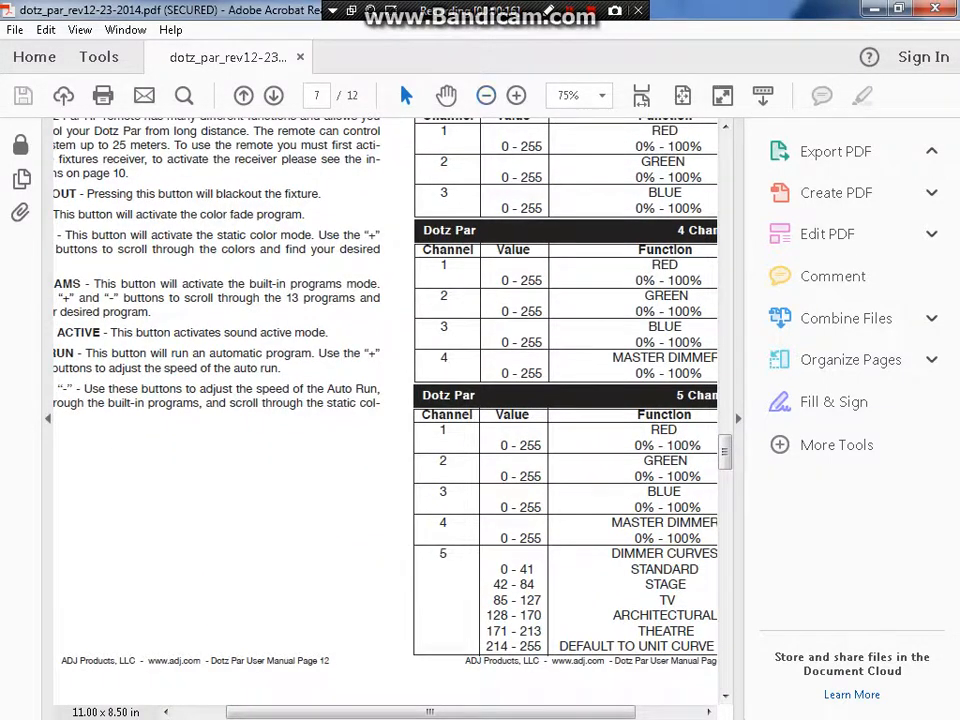
key(ctrl+minus)
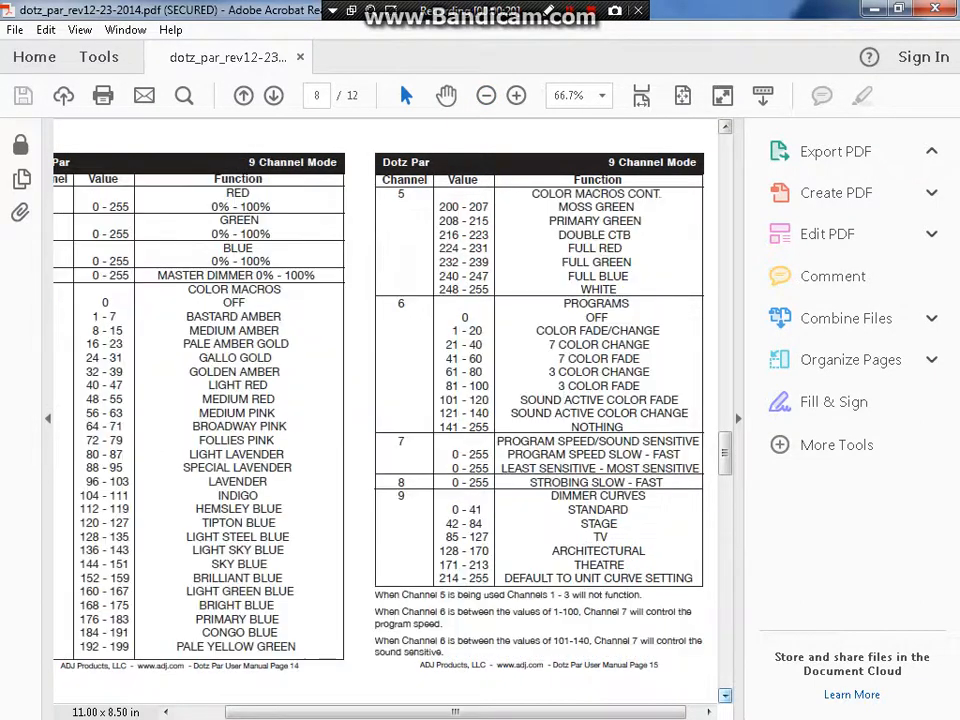
key(Page_Down)
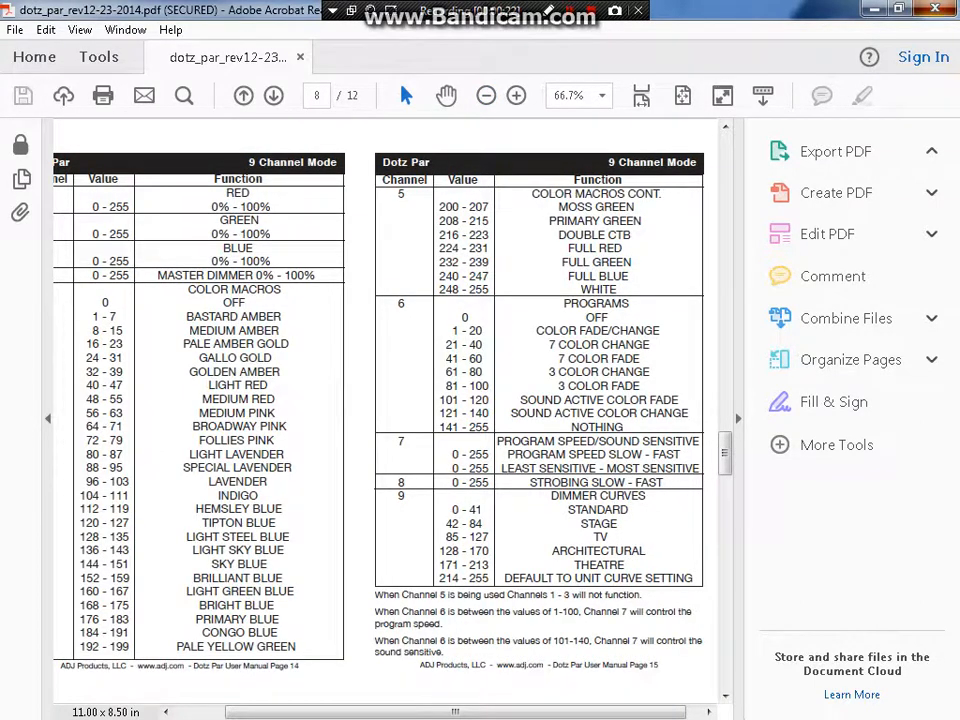
key(alt+F4)
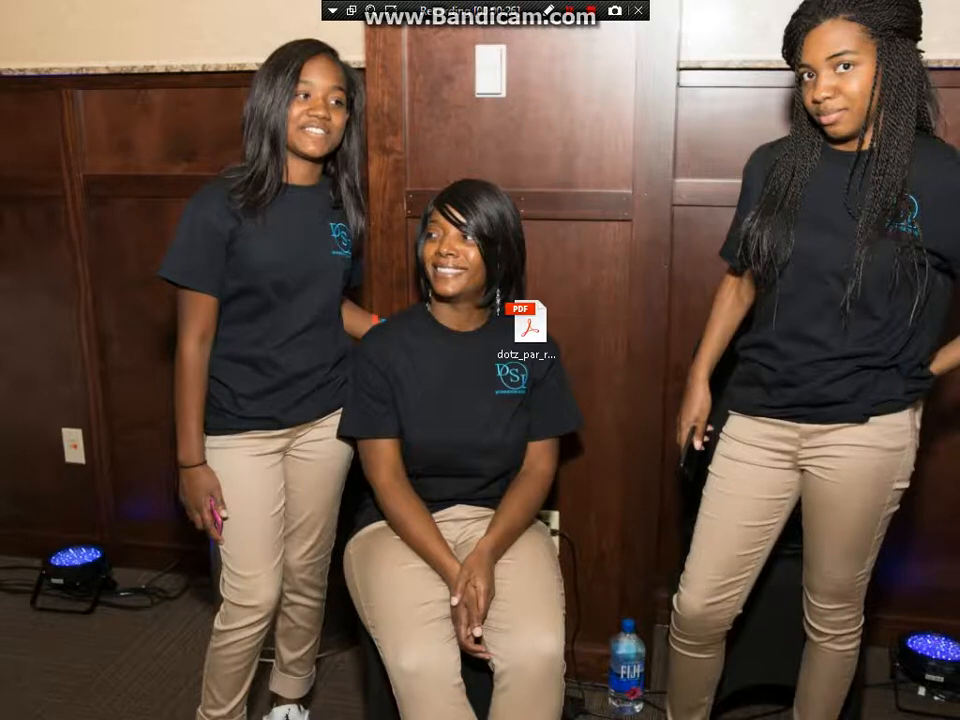
- Bring the Inno Pocket Spot PDF manual into view on the desktop, open it, and go to its 9 Channel Mode tables
drag(0, 240, 452, 318)
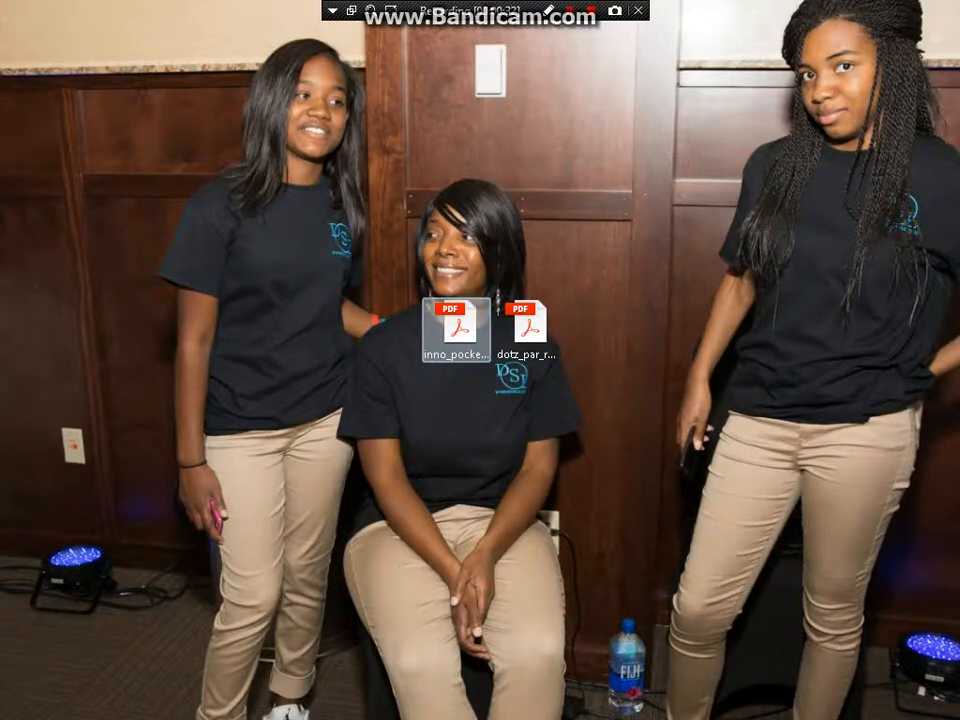
double_click(459, 322)
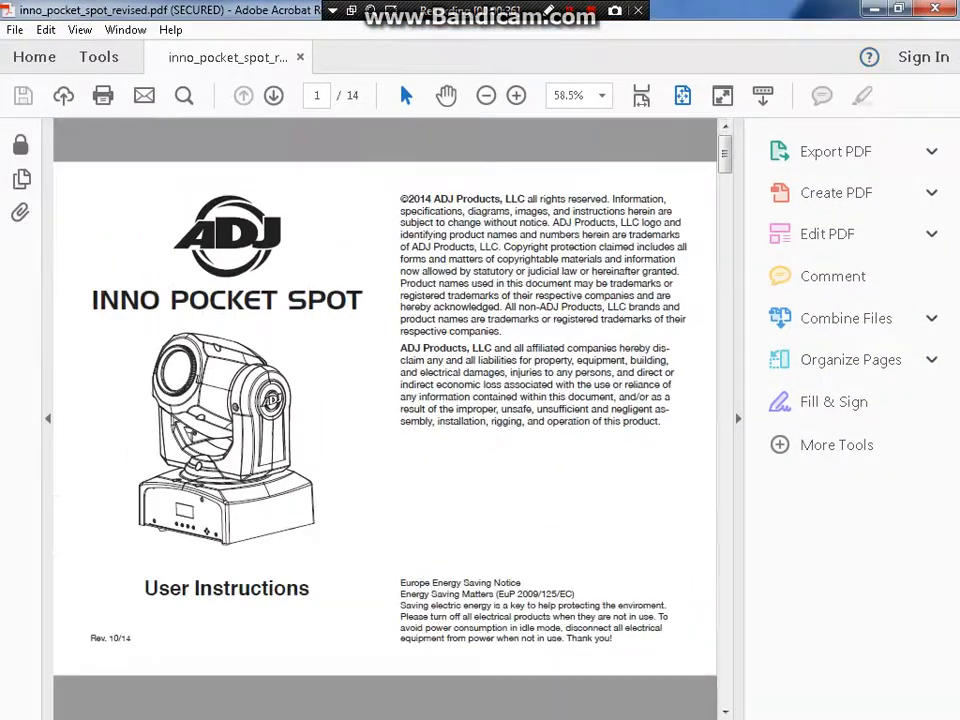
key(Page_Down)
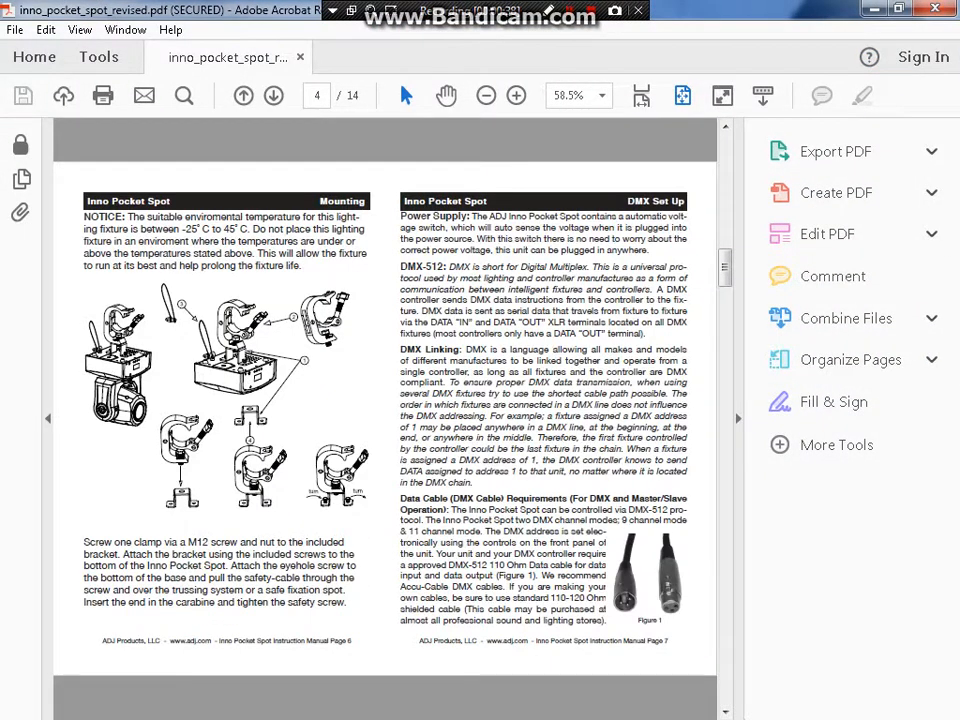
key(Page_Down)
key(Page_Down)
key(Page_Down)
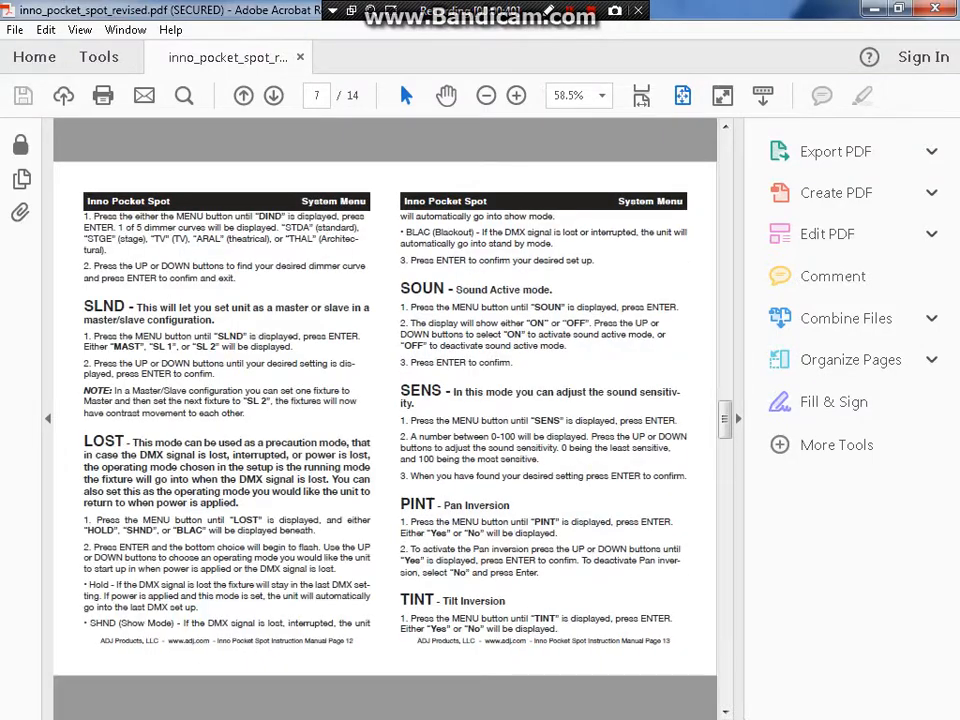
key(Page_Down)
key(Page_Down)
key(Page_Down)
key(Page_Down)
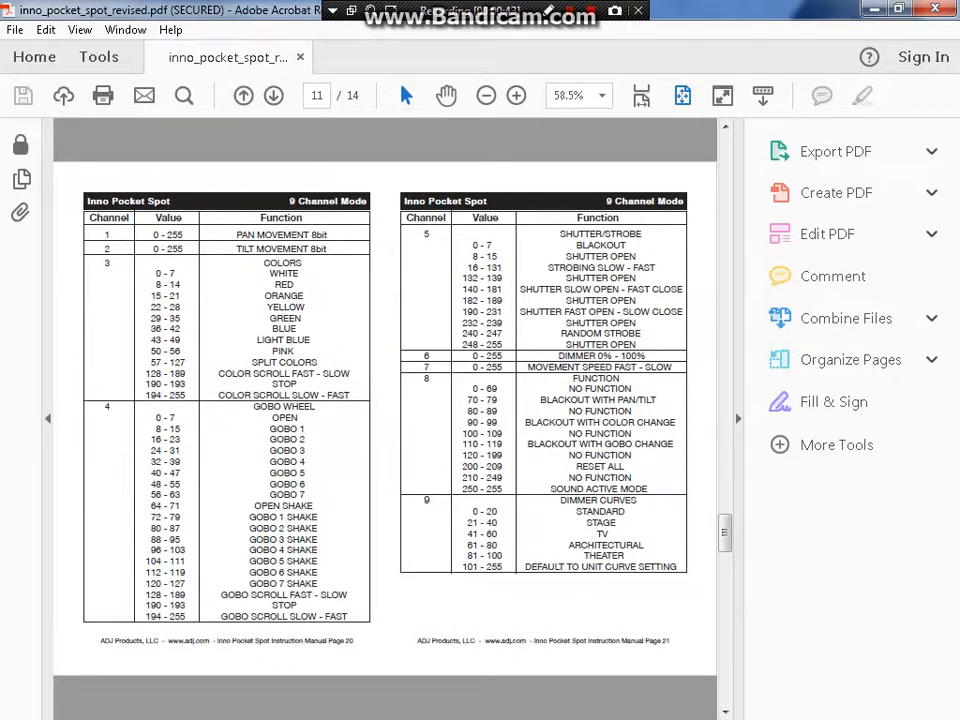
- Compare the 9 Channel Mode and 11 Channel Mode tables in the Inno Pocket Spot manual
key(Page_Up)
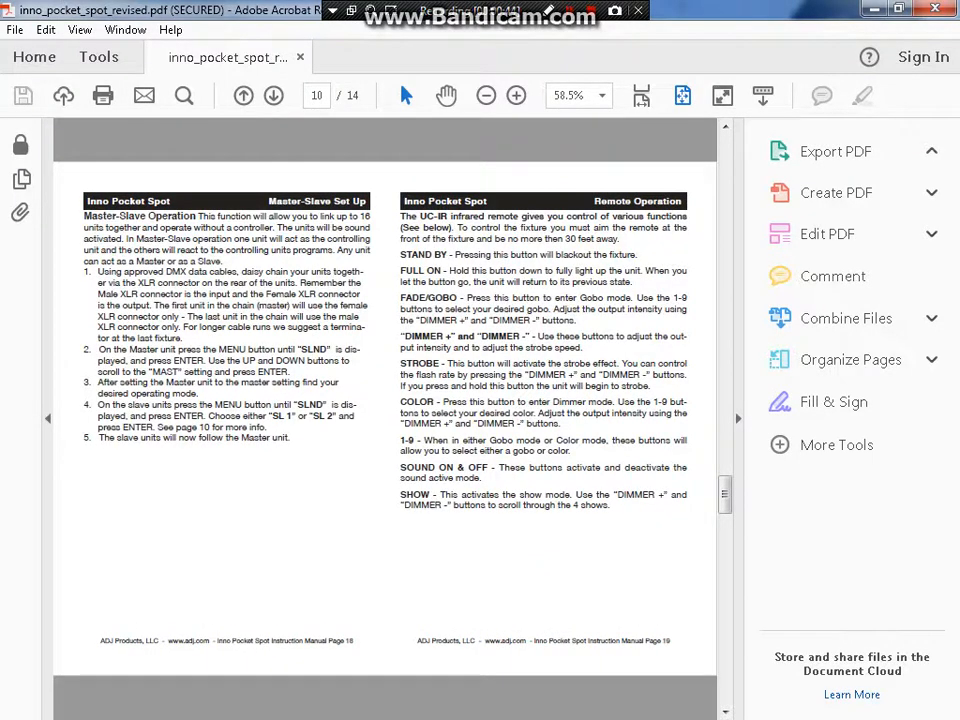
key(Page_Down)
key(Page_Down)
key(Page_Down)
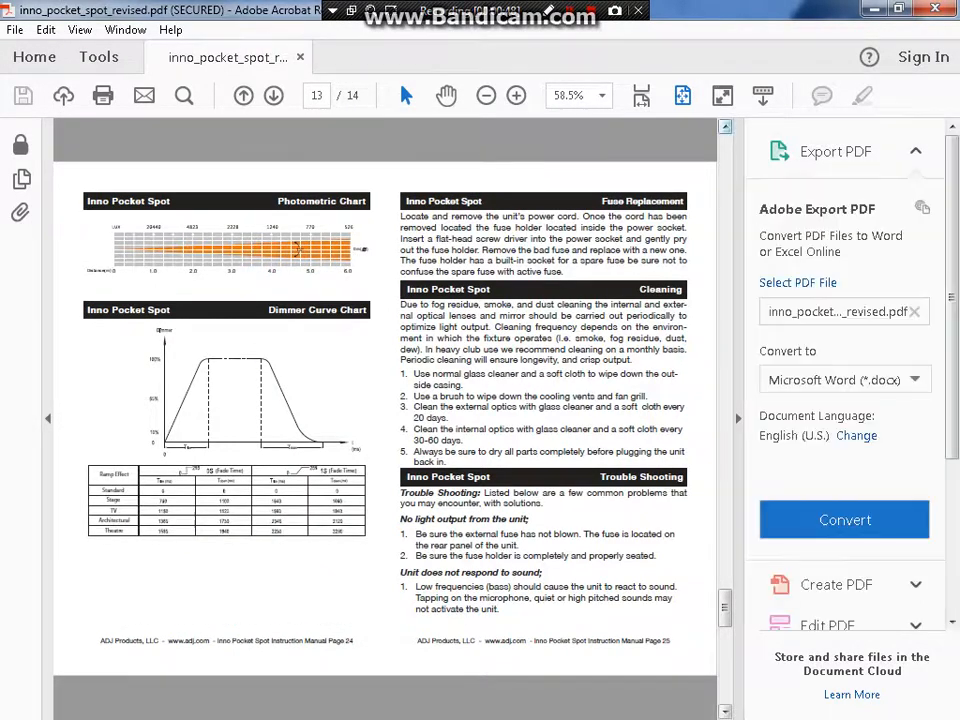
key(Page_Up)
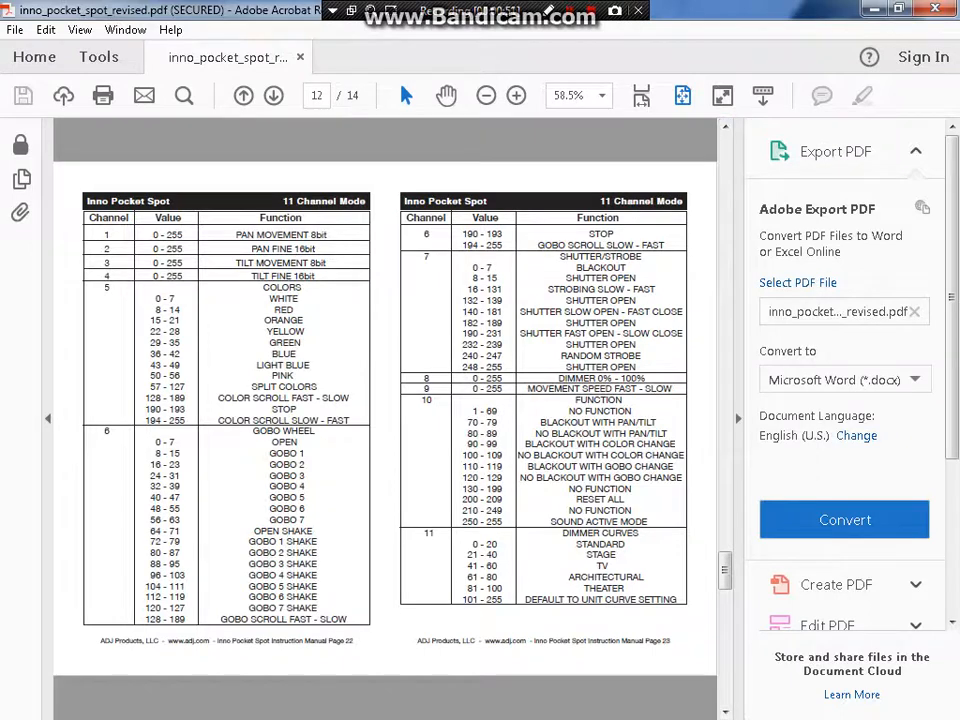
key(Page_Up)
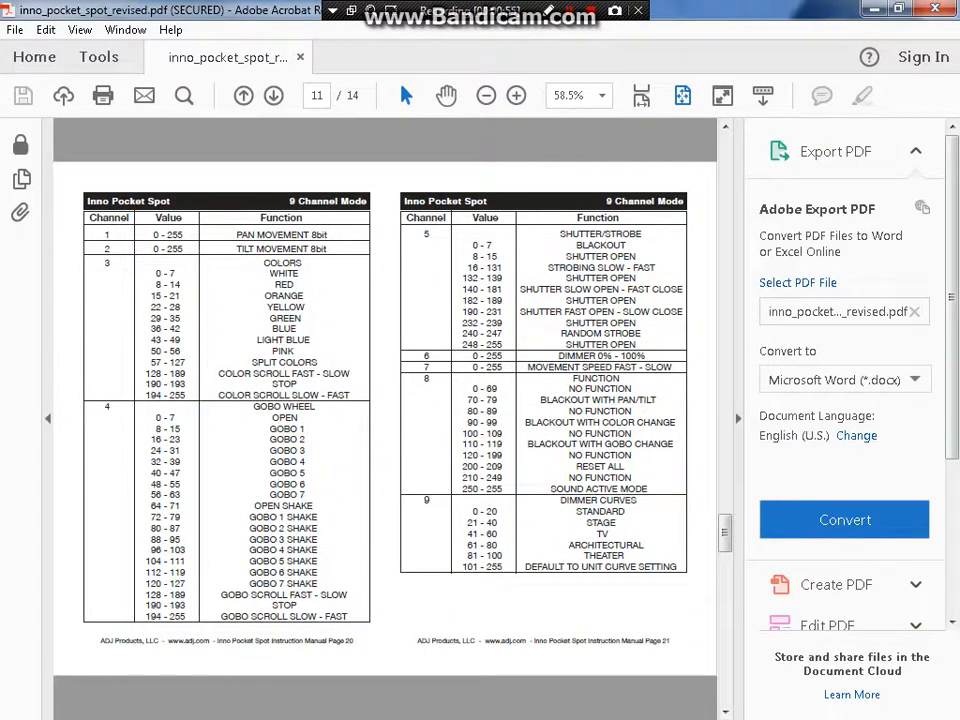
key(Page_Down)
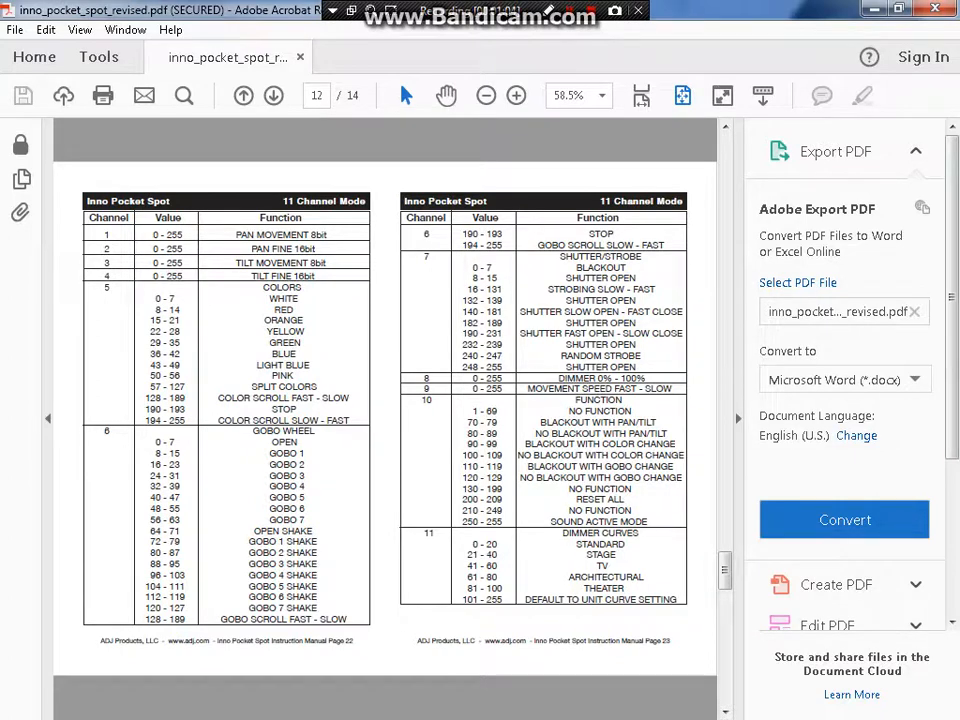
key(Page_Up)
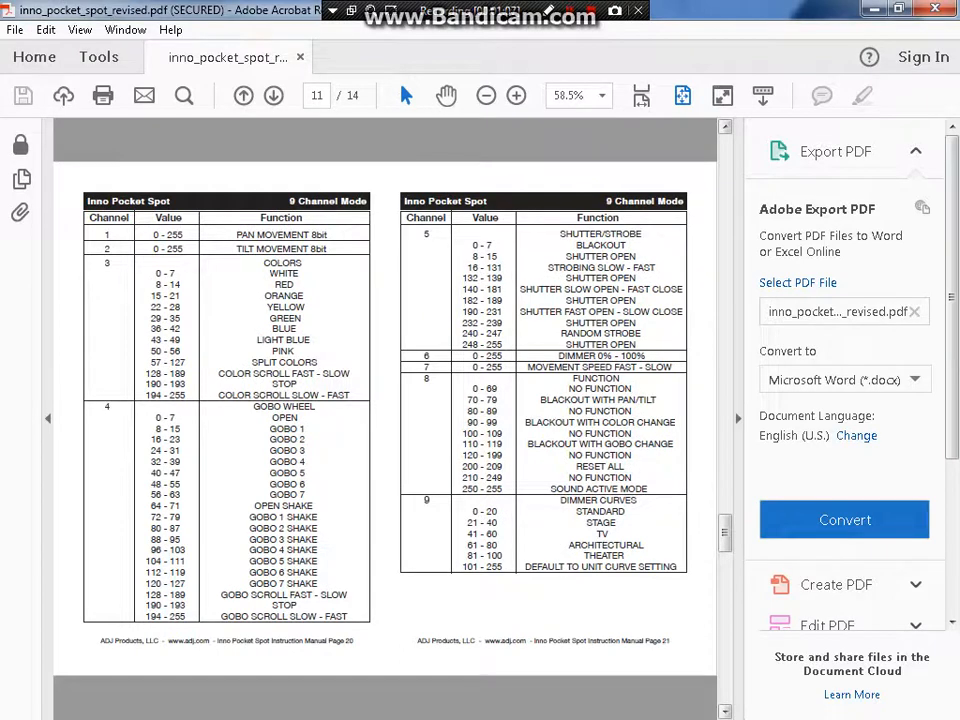
key(Page_Down)
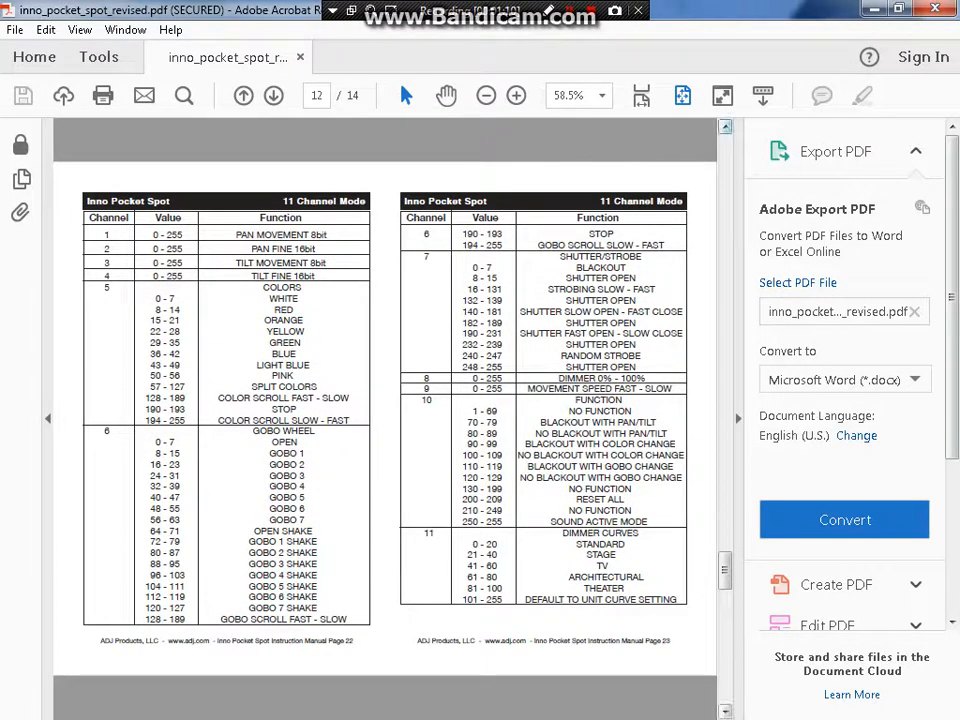
key(Page_Up)
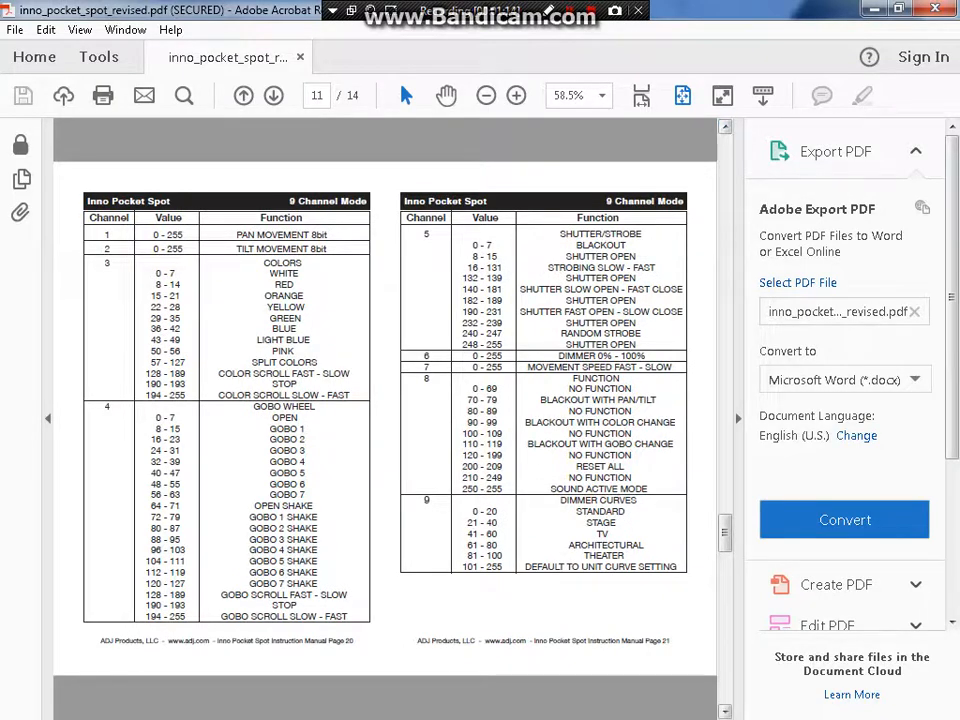
key(Page_Down)
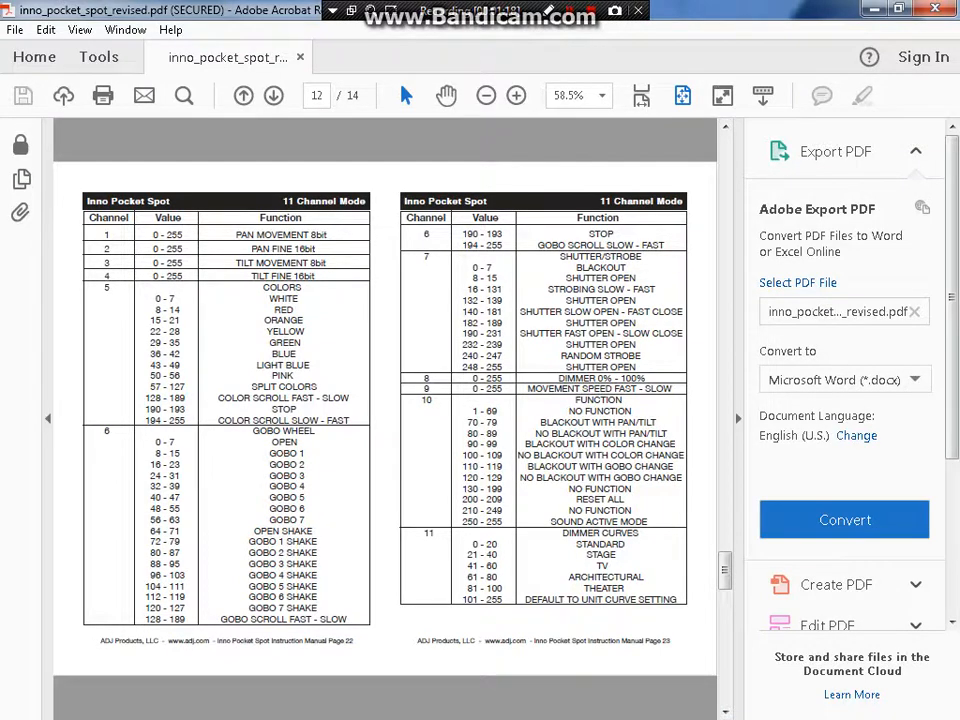
- Compare the pan and tilt channels between the 9 Channel Mode and 11 Channel Mode tables, including the 16-bit fine channels
key(Page_Up)
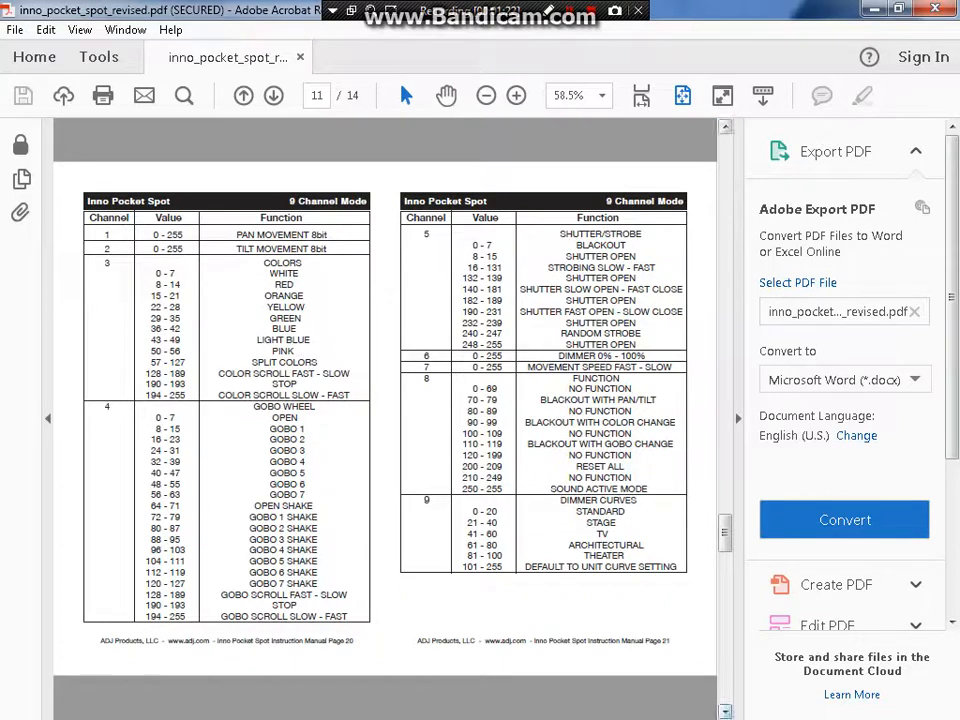
key(Page_Down)
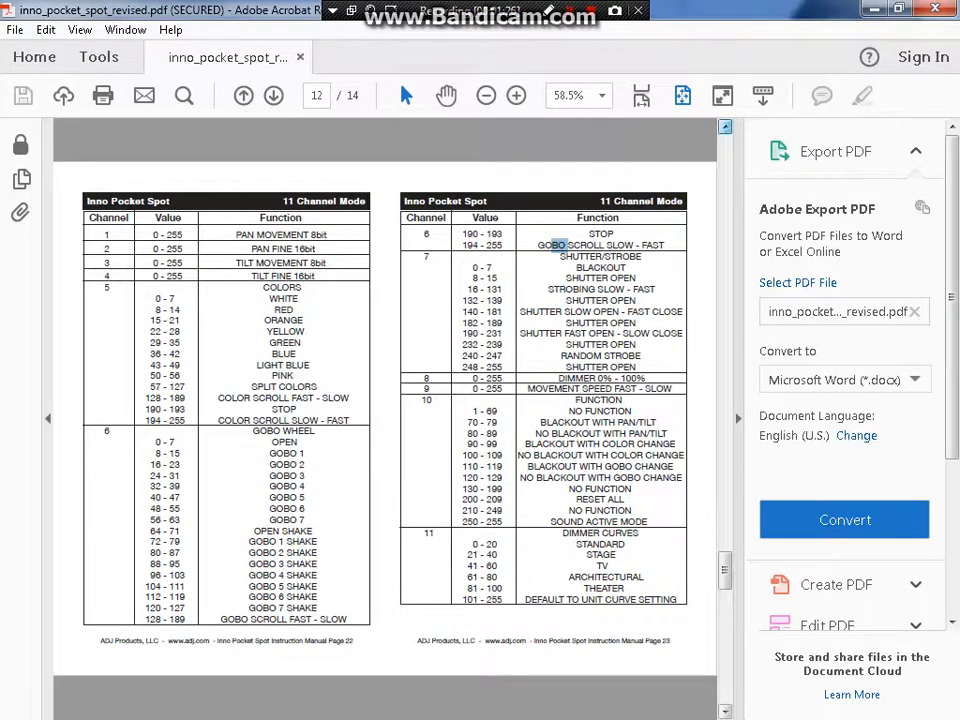
key(Page_Up)
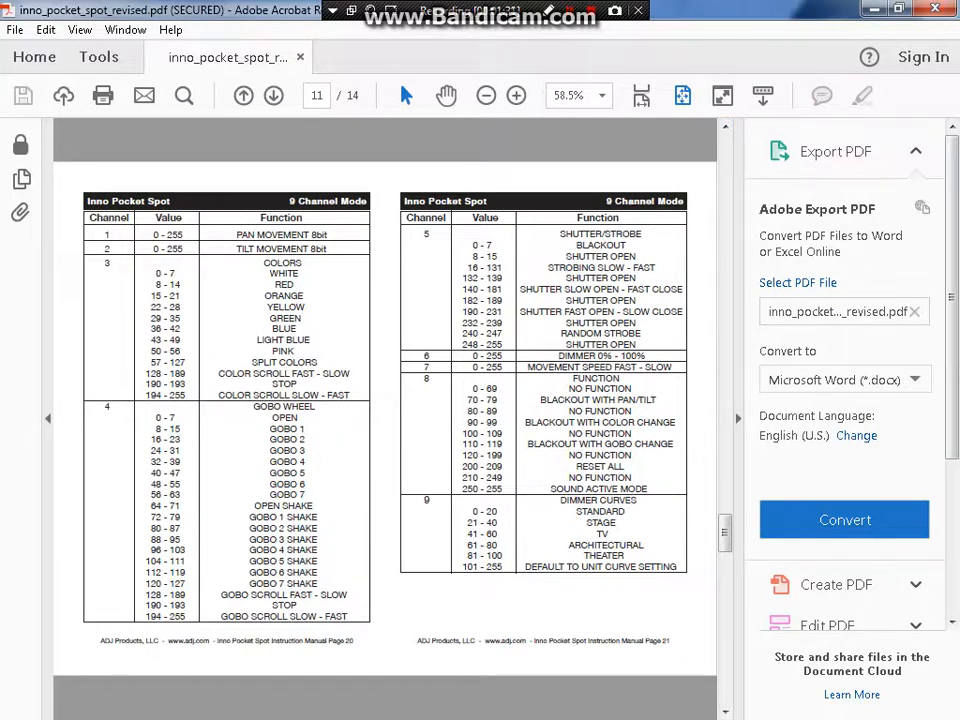
drag(236, 249, 290, 234)
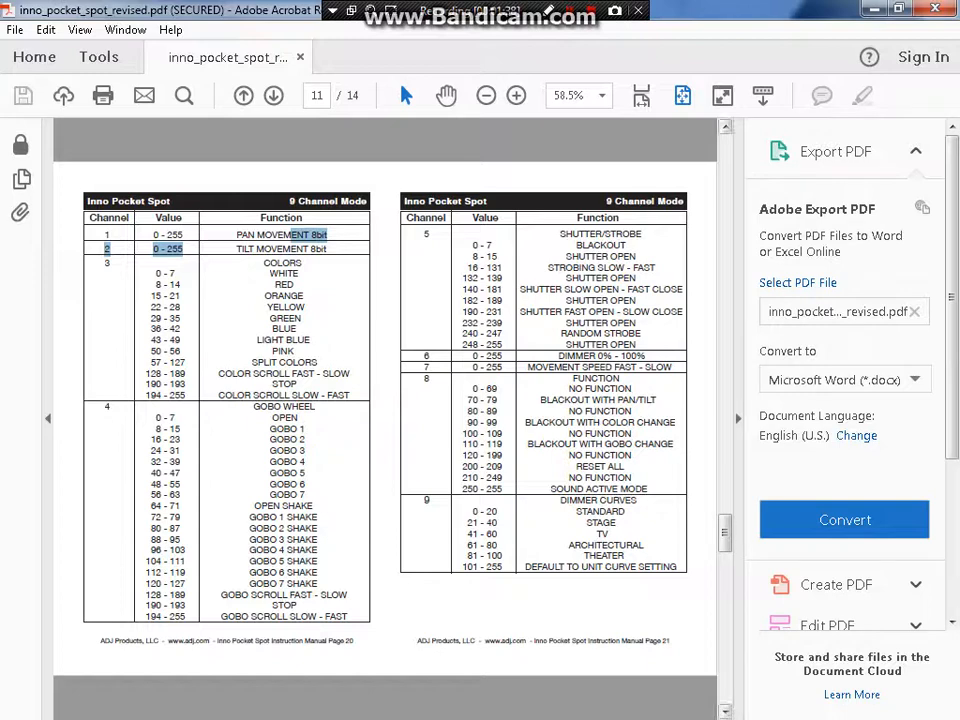
key(Right)
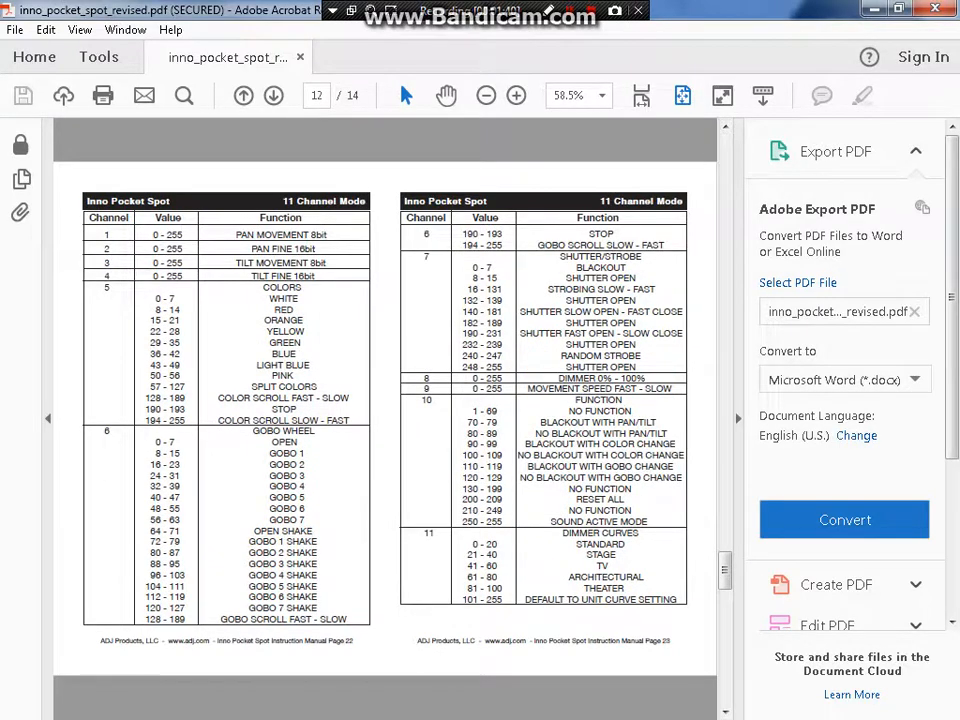
drag(314, 248, 315, 276)
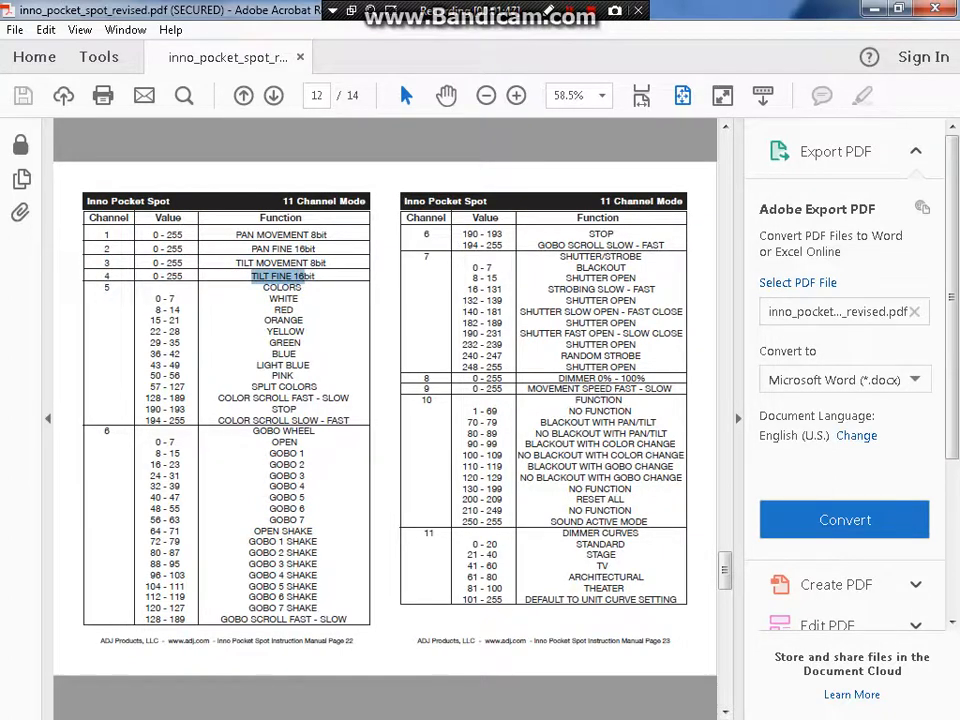
- Check the channel 6 gobo scroll entry in the 11 Channel Mode table, then close the manual and switch to ShowXpress
drag(538, 245, 640, 245)
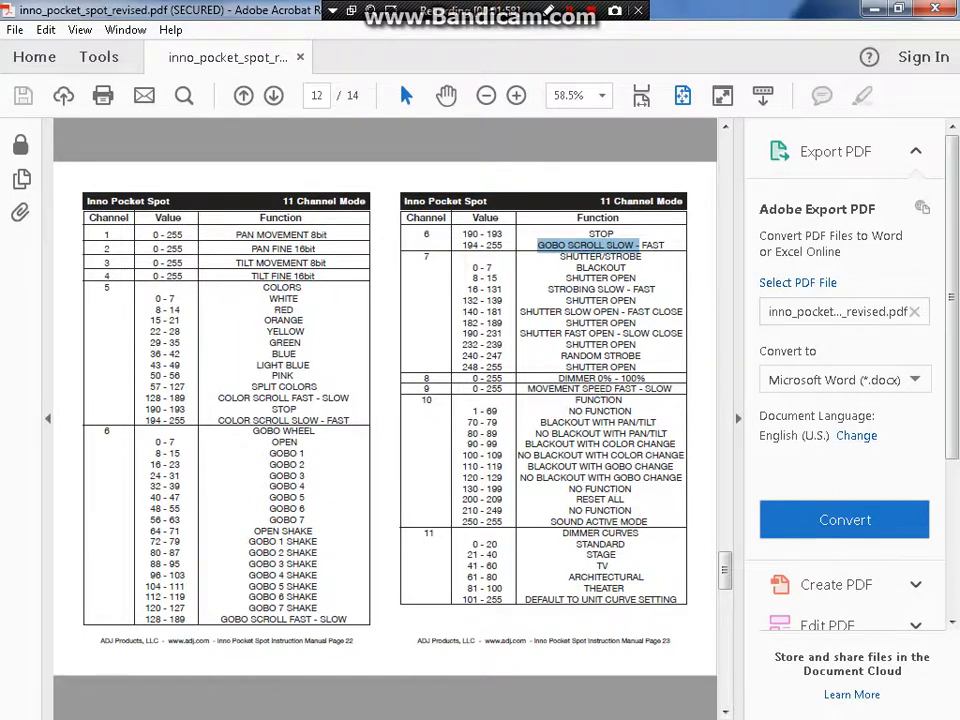
key(alt+F4)
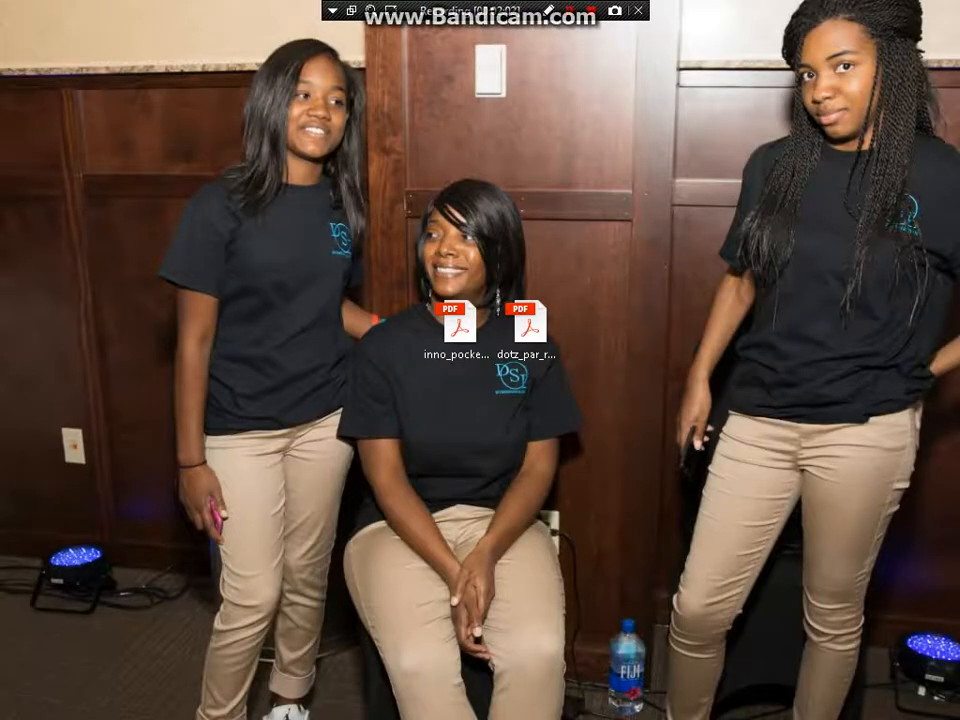
key(alt+Tab)
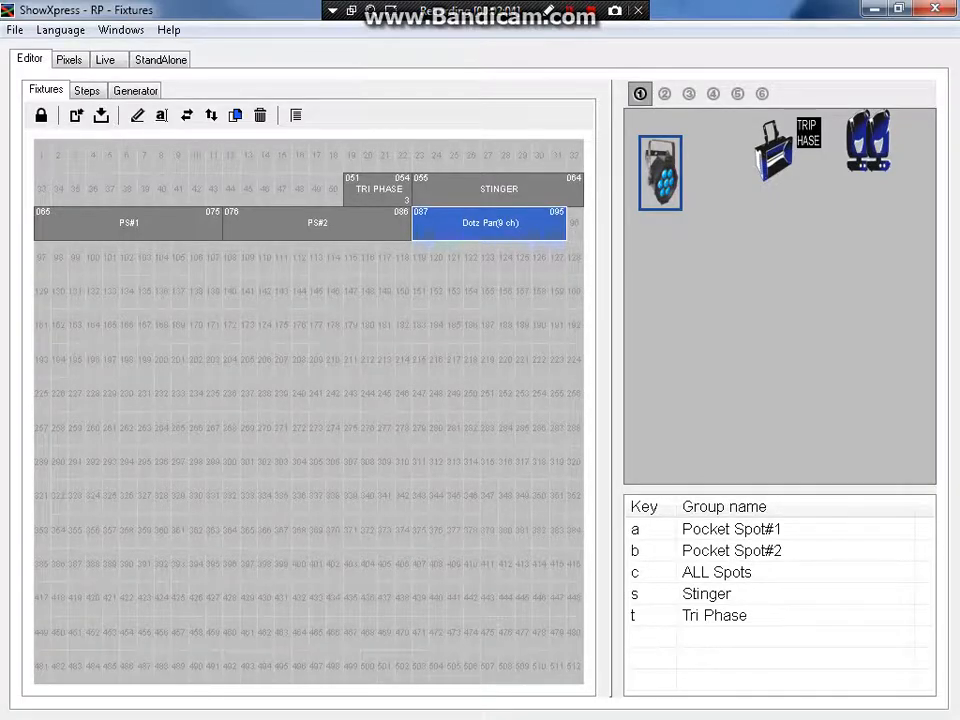
click(76, 115)
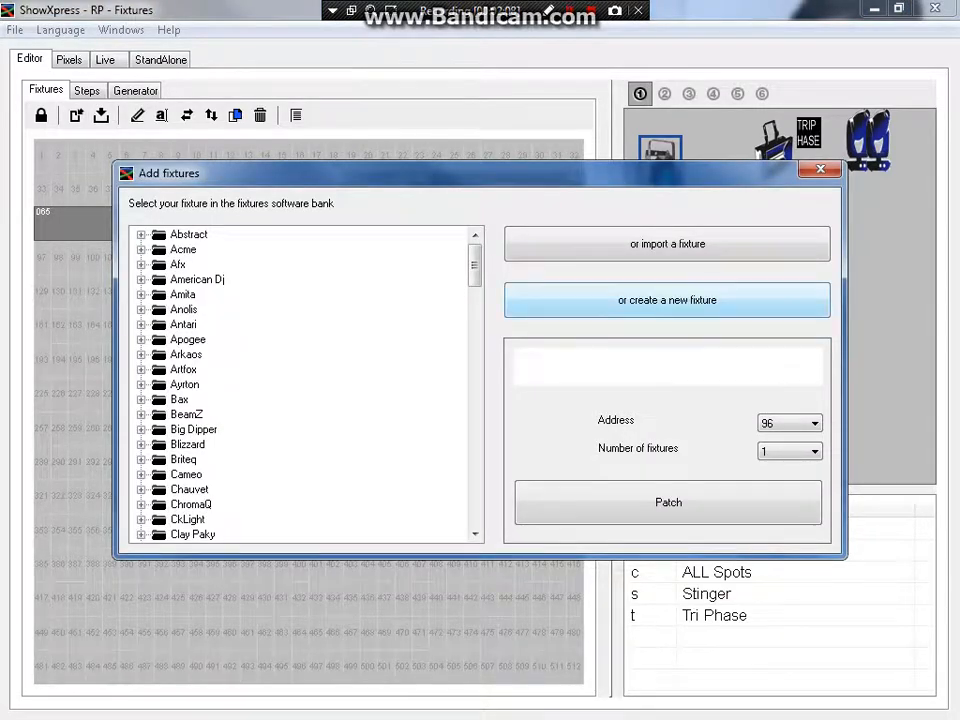
click(667, 300)
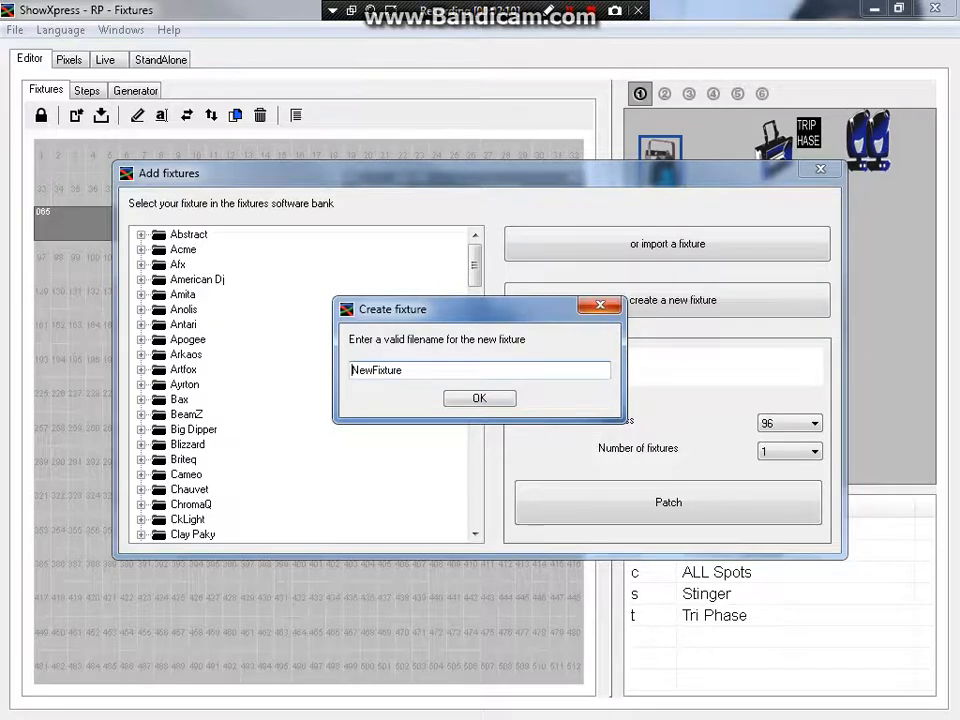
key(Return)
key(Return)
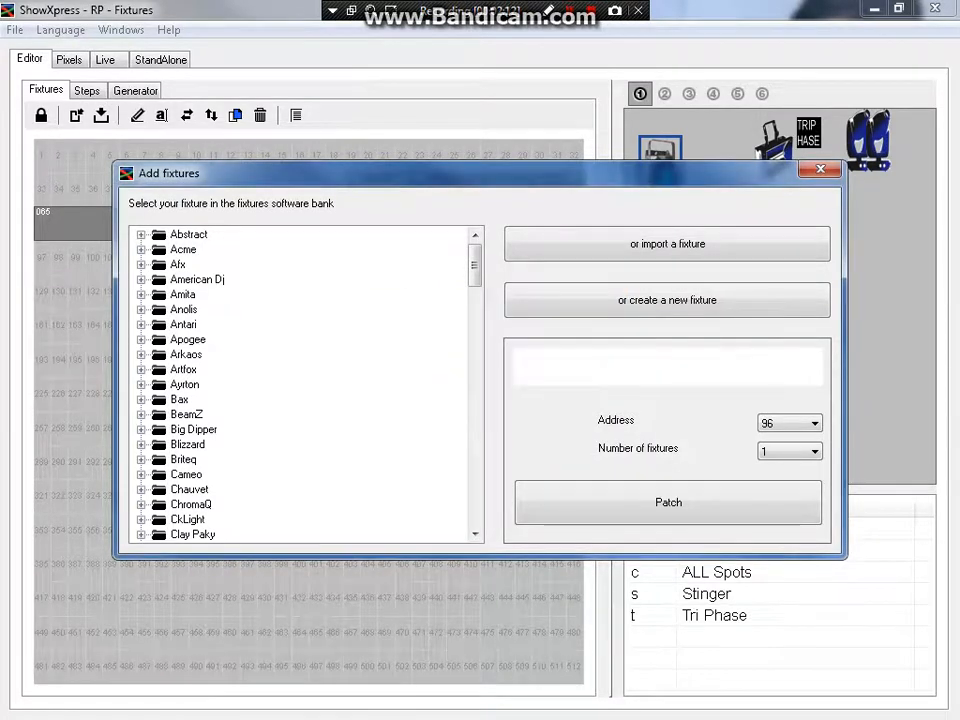
click(820, 169)
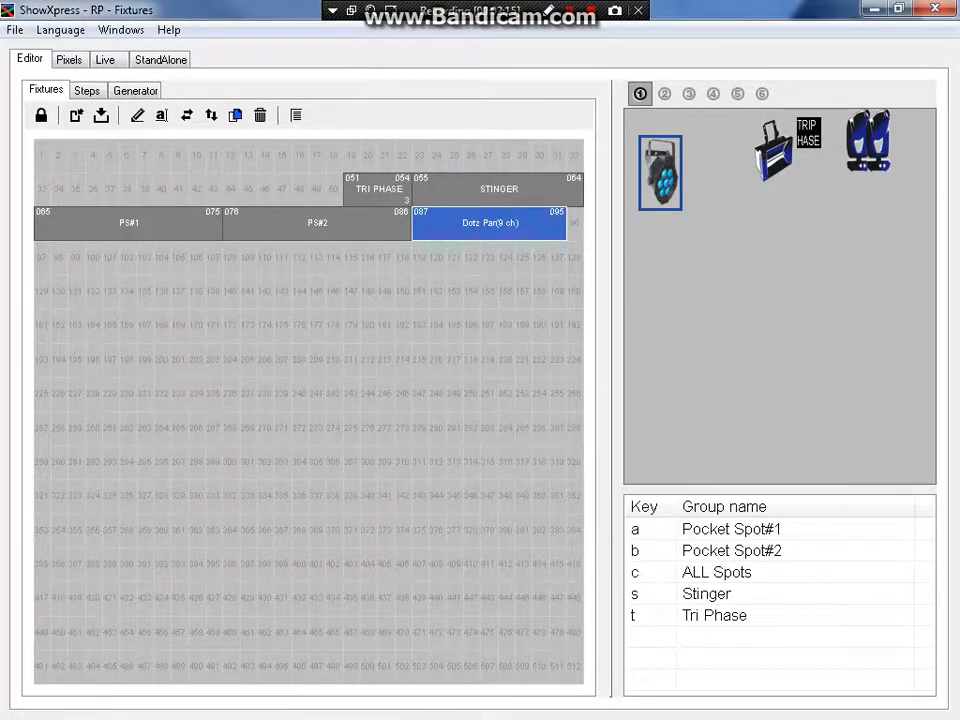